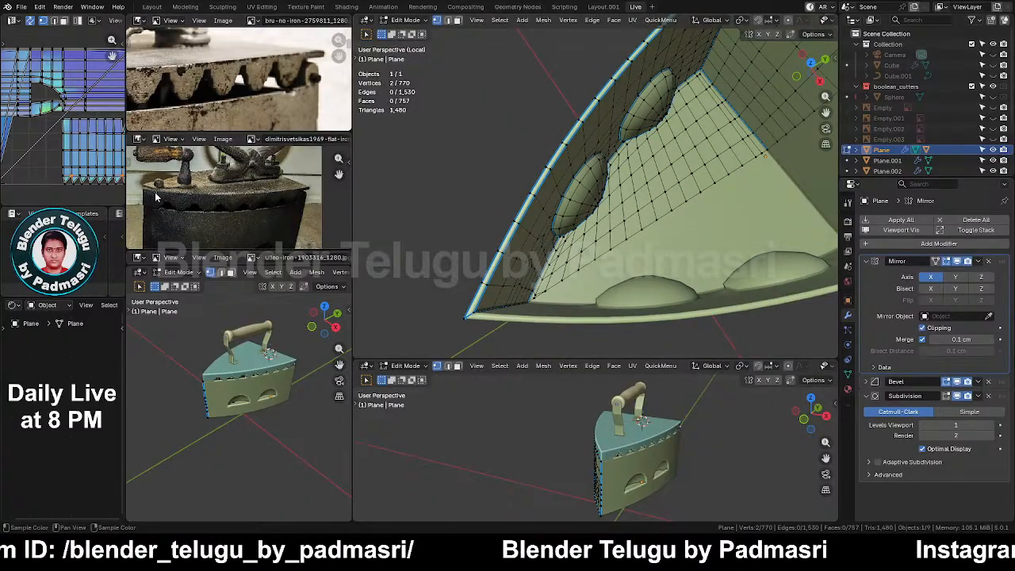
Add a centred loop cut along the iron body's inner wall, in the face row just below the rim
scroll(155, 210, up, 2)
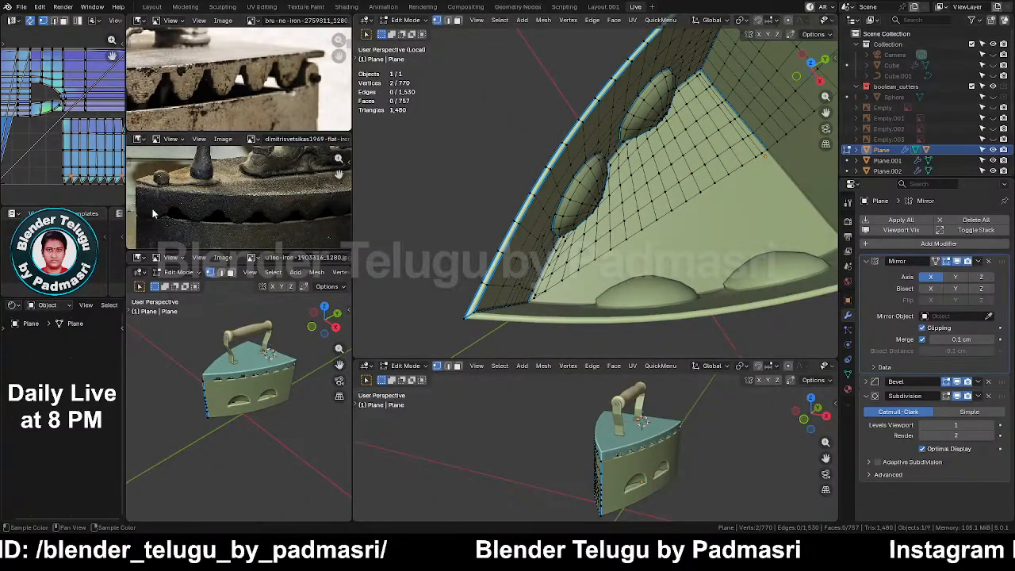
middle_drag(589, 304, 538, 303)
middle_drag(583, 228, 596, 211)
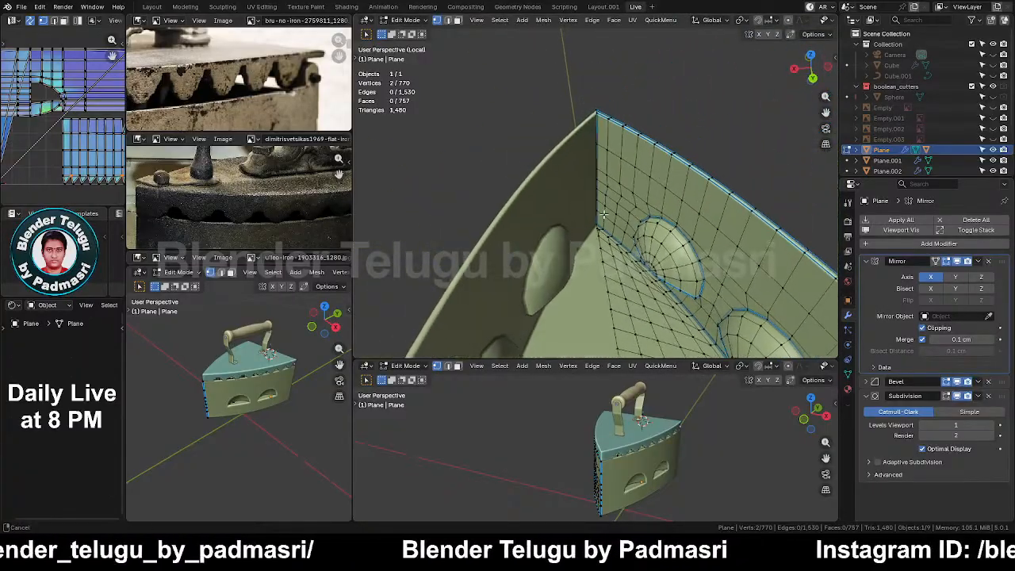
key(ctrl+r)
click(606, 127)
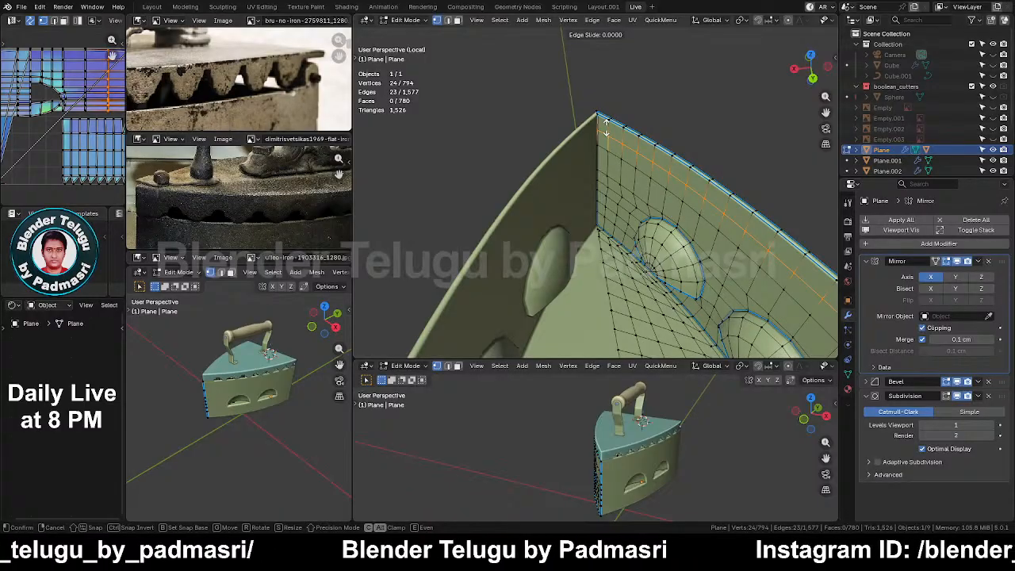
right_click(606, 126)
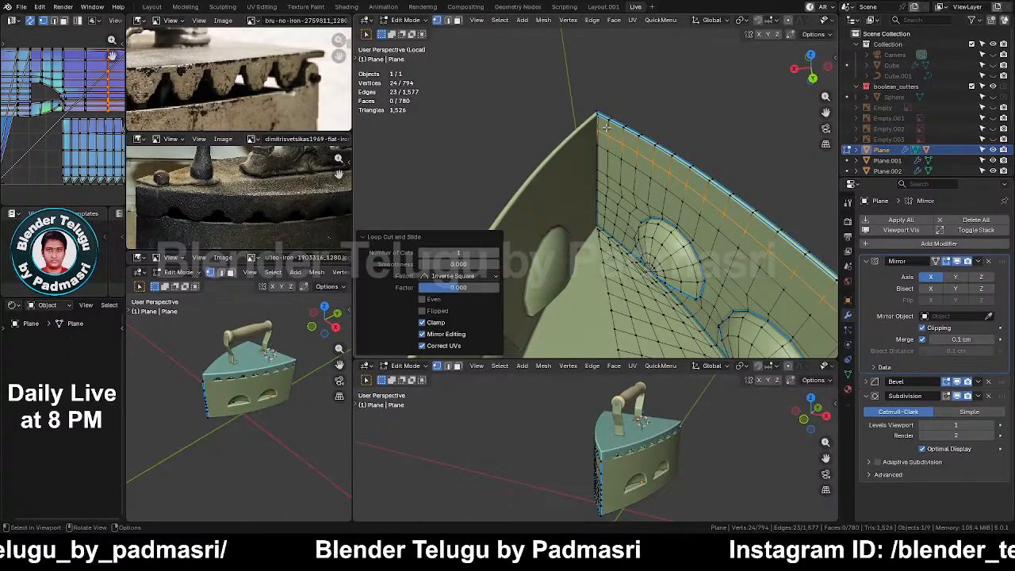
right_click(608, 128)
Add another centred loop cut along the inner wall, below the first cut and above the arched openings
middle_drag(738, 153, 777, 109)
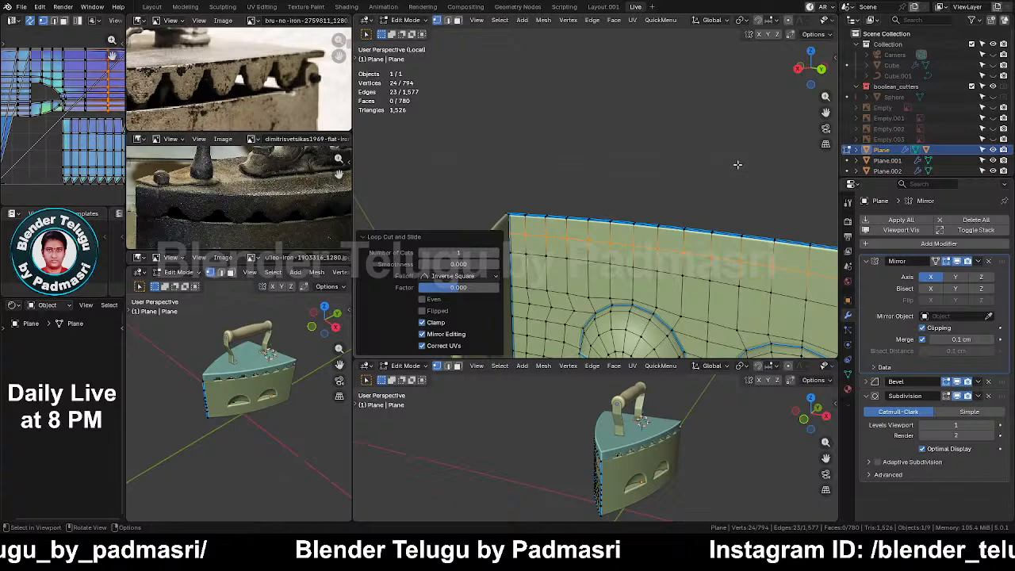
key(ctrl+r)
click(547, 275)
right_click(548, 274)
middle_drag(583, 229, 640, 190)
Try to extrude the small inner-wall face at the front corner below the rim about 0.52 cm along the X axis
key(3)
click(610, 125)
middle_drag(663, 134, 647, 193)
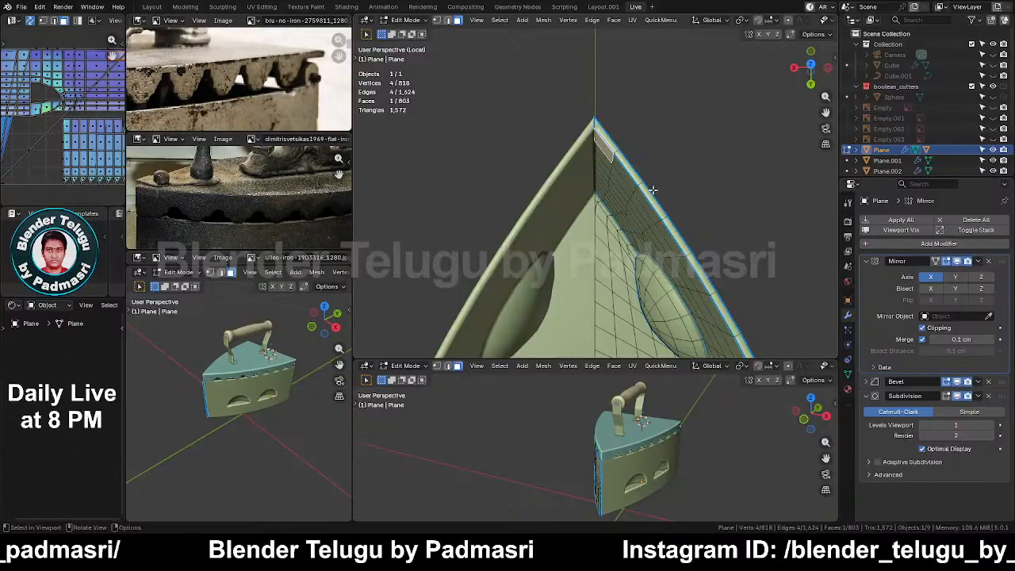
key(e)
key(x)
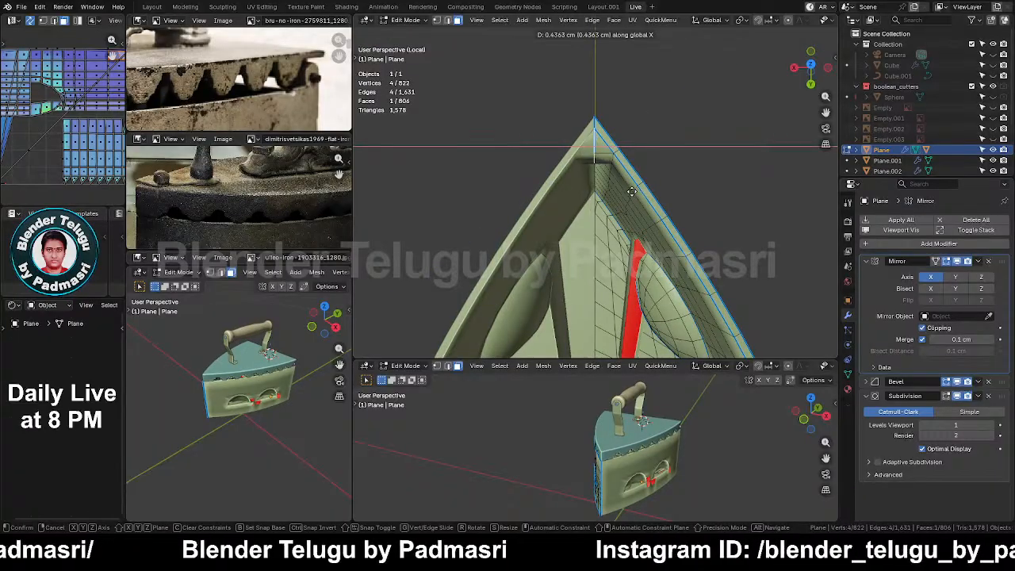
click(629, 191)
Delete the extruded end face at the front corner where it meets the mirror plane
scroll(606, 146, up, 6)
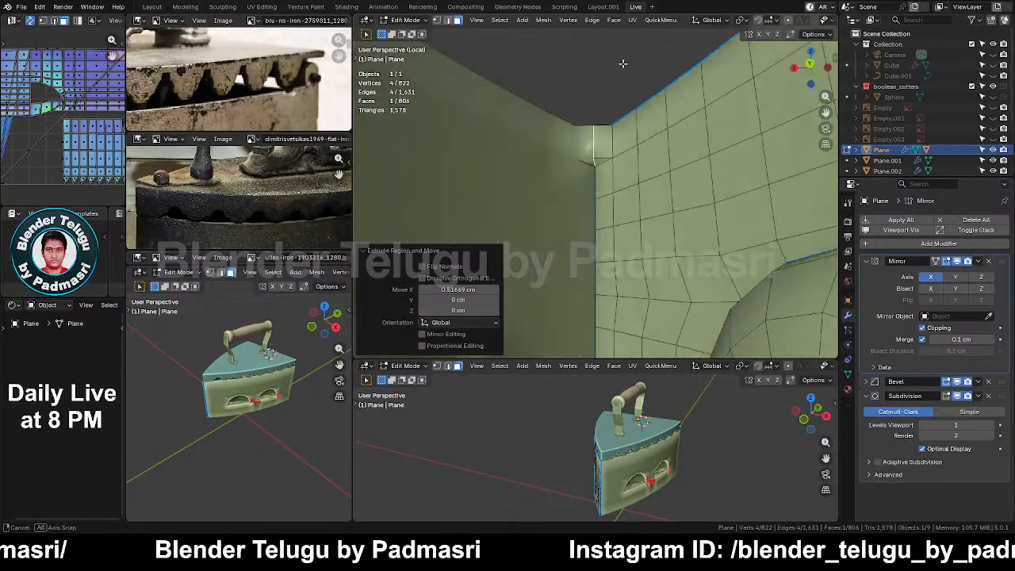
middle_drag(609, 151, 651, 242)
key(x)
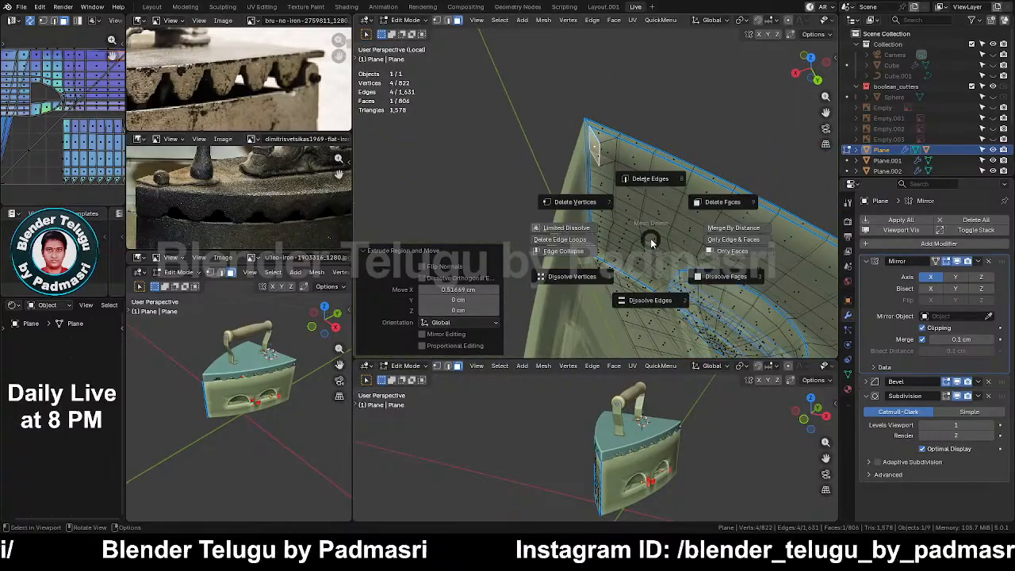
click(756, 165)
Select the four outline edges of the front corner extrusion and set their mean bevel weight and crease to 1
middle_drag(591, 198, 620, 198)
key(alt+z)
key(2)
click(606, 145)
key(alt+z)
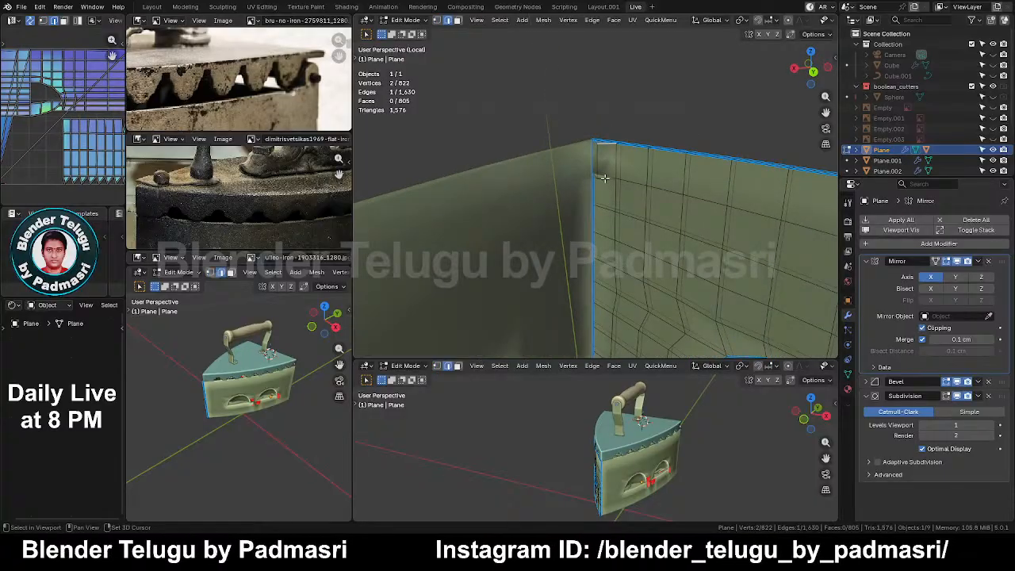
middle_drag(601, 160, 623, 102)
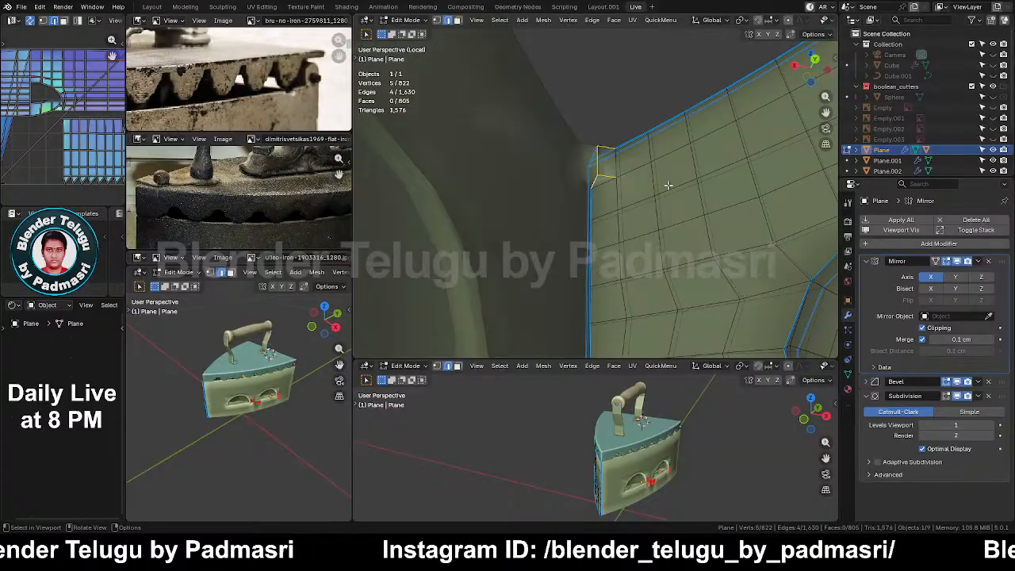
key(n)
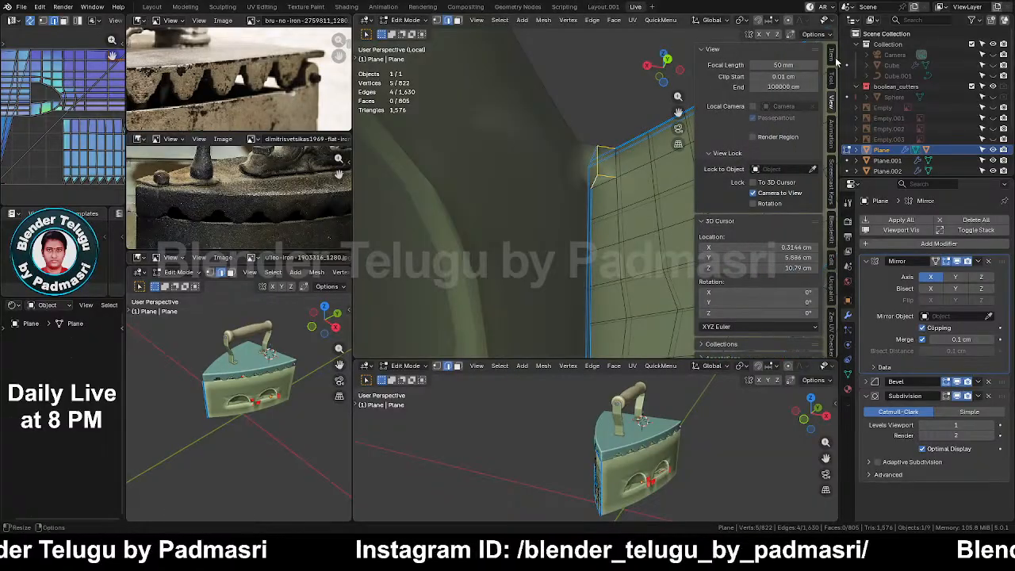
click(831, 56)
drag(790, 167, 793, 167)
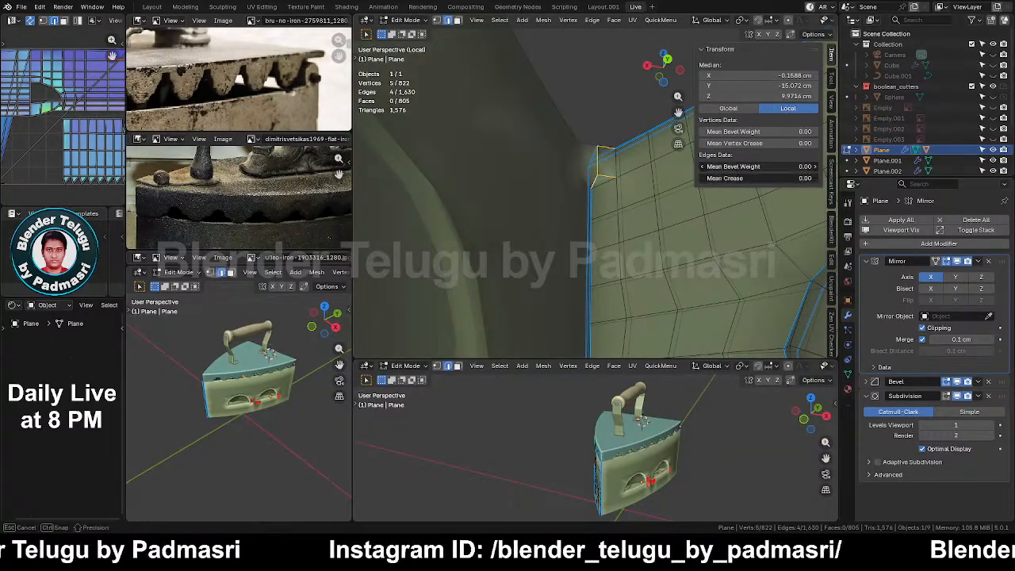
key(Return)
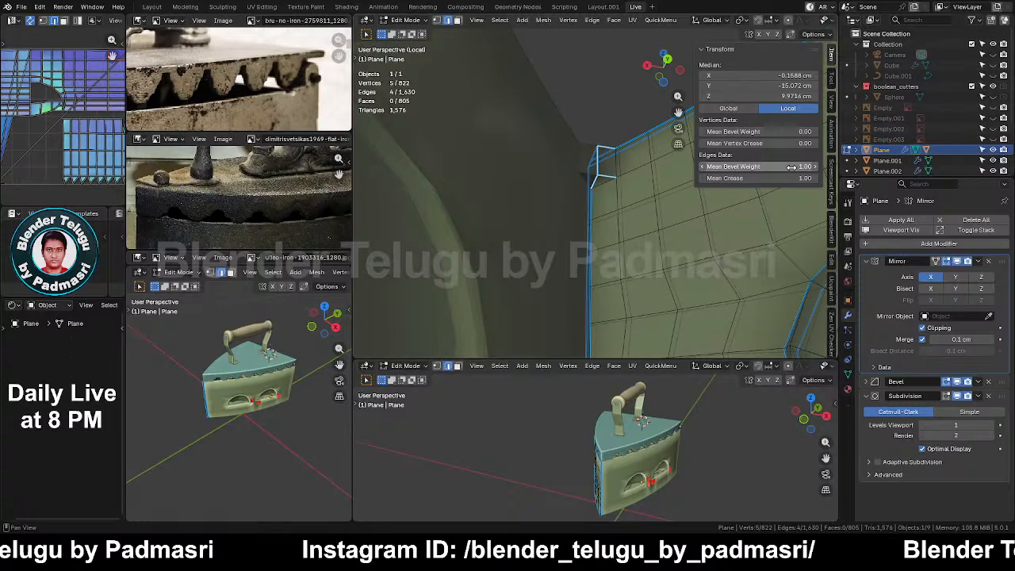
Set the bevel weight and crease to 1 on the corner extrusion's remaining vertical edge against the inner wall
click(599, 79)
key(alt+z)
key(alt+z)
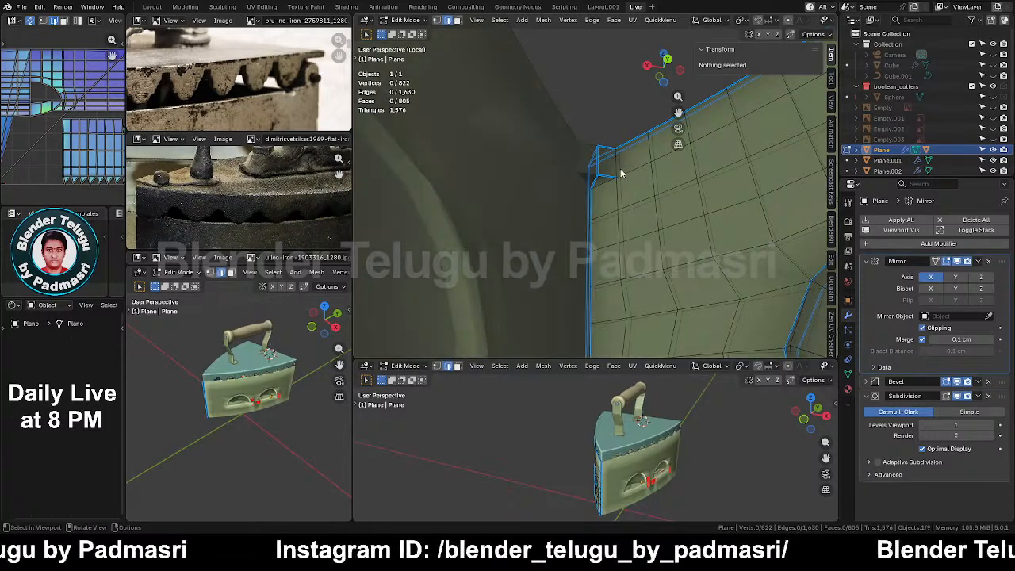
click(617, 165)
key(alt+z)
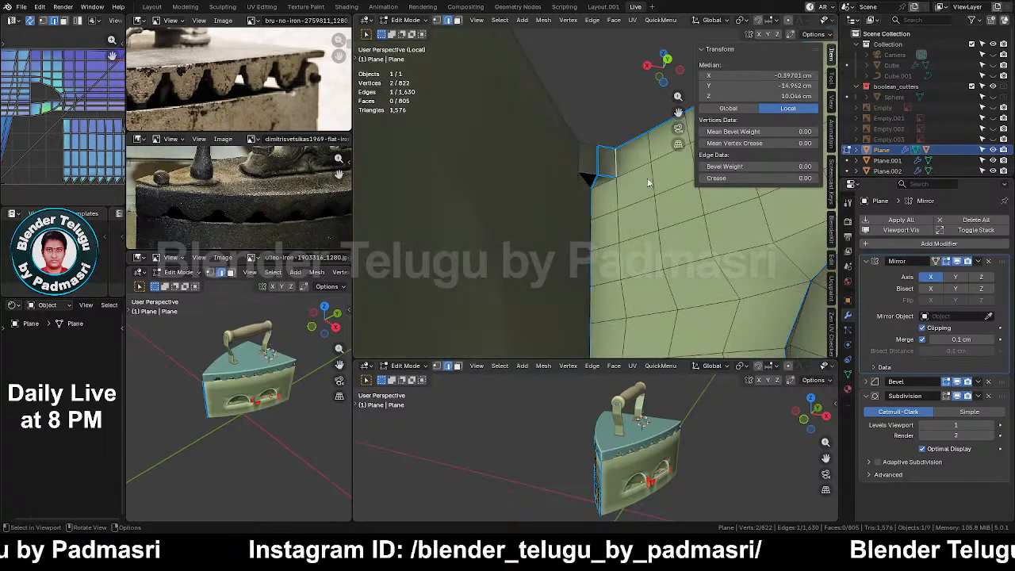
drag(789, 174, 793, 164)
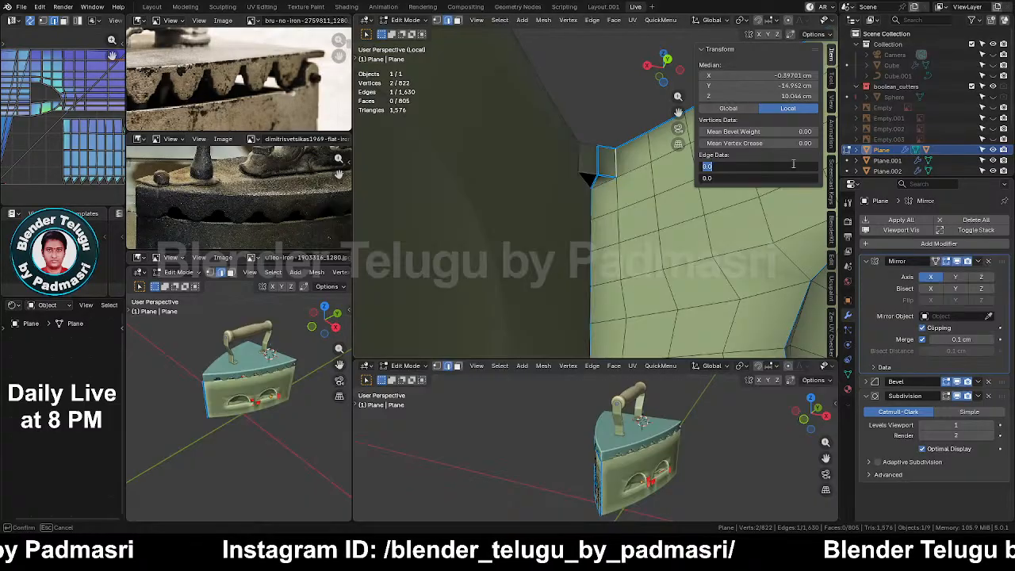
text(1)
key(Return)
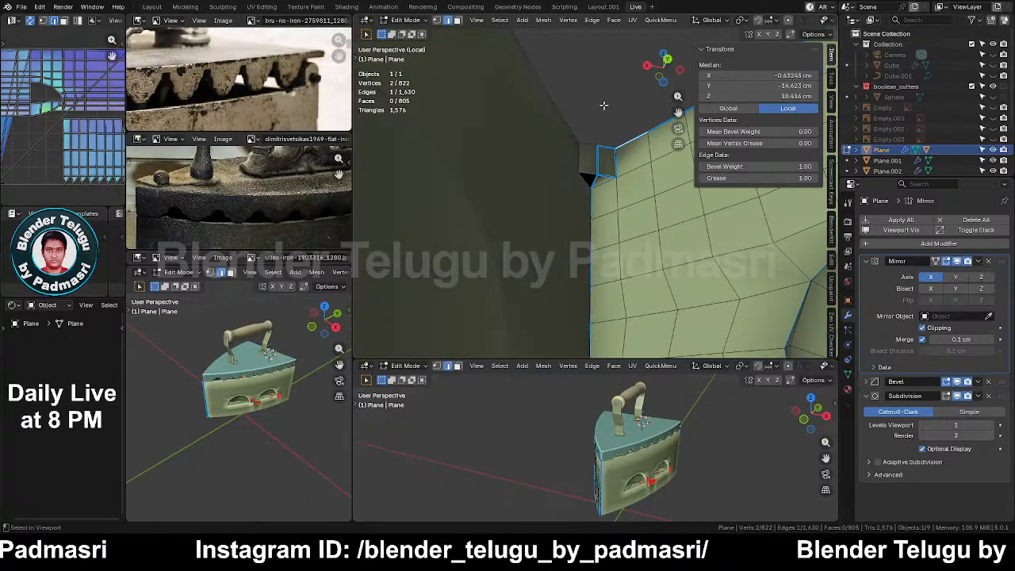
Return the iron body to Object Mode and save the file
scroll(609, 117, down, 3)
middle_drag(608, 118, 580, 210)
key(Tab)
key(ctrl+s)
scroll(615, 230, down, 4)
Examine the body mesh from outside and inside, around the arched openings and floor, for stray or stretched geometry
key(Tab)
middle_drag(650, 295, 525, 281)
key(alt+z)
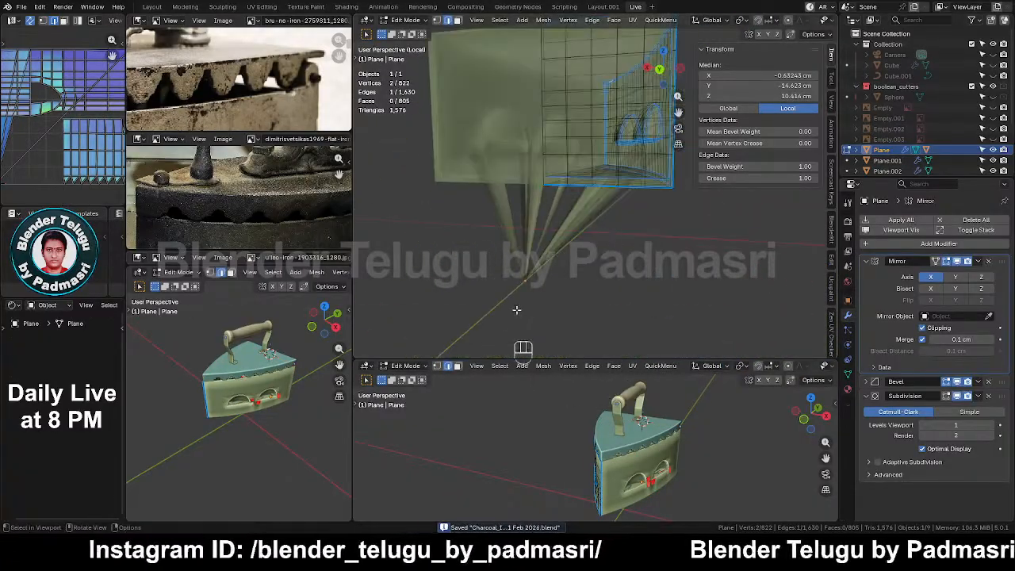
key(3)
middle_drag(616, 276, 626, 340)
middle_drag(632, 188, 651, 212)
key(alt+z)
scroll(658, 269, up, 3)
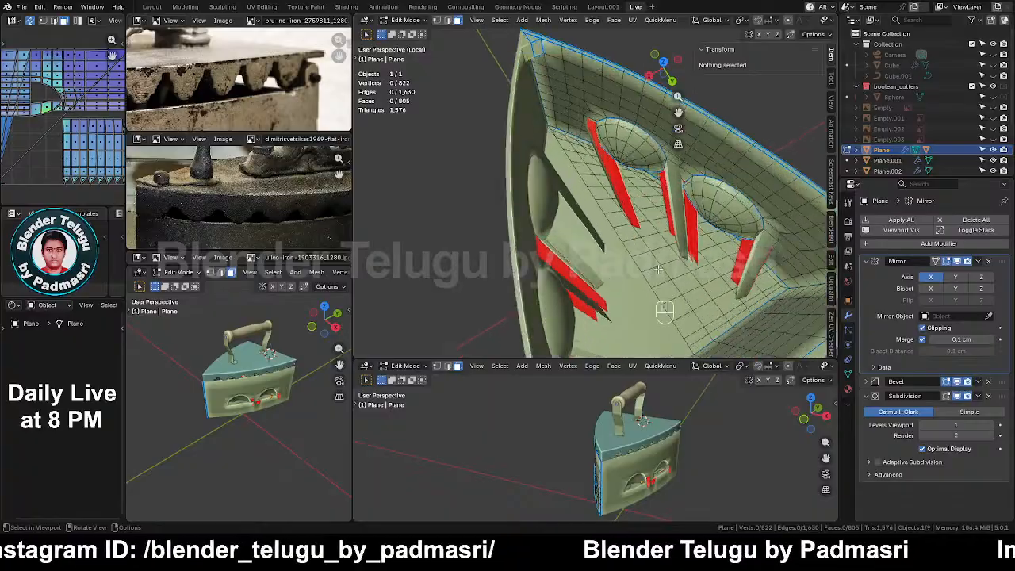
shift+middle_drag(627, 260, 588, 195)
Undo the edge weighting, face deletion and corner extrusion, going back to the selected front corner face
key(ctrl+z)
key(ctrl+z)
key(ctrl+z)
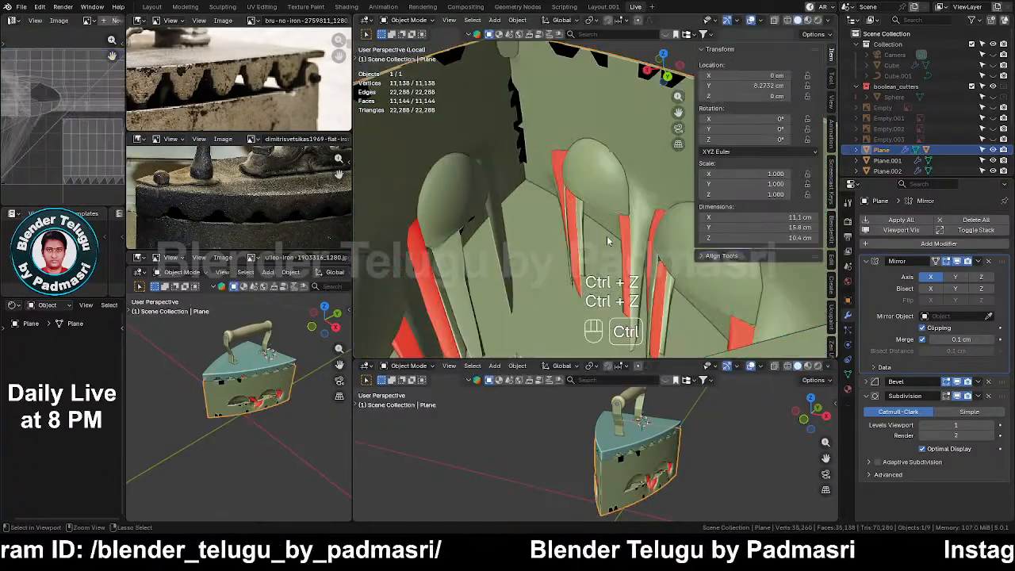
key(ctrl+z)
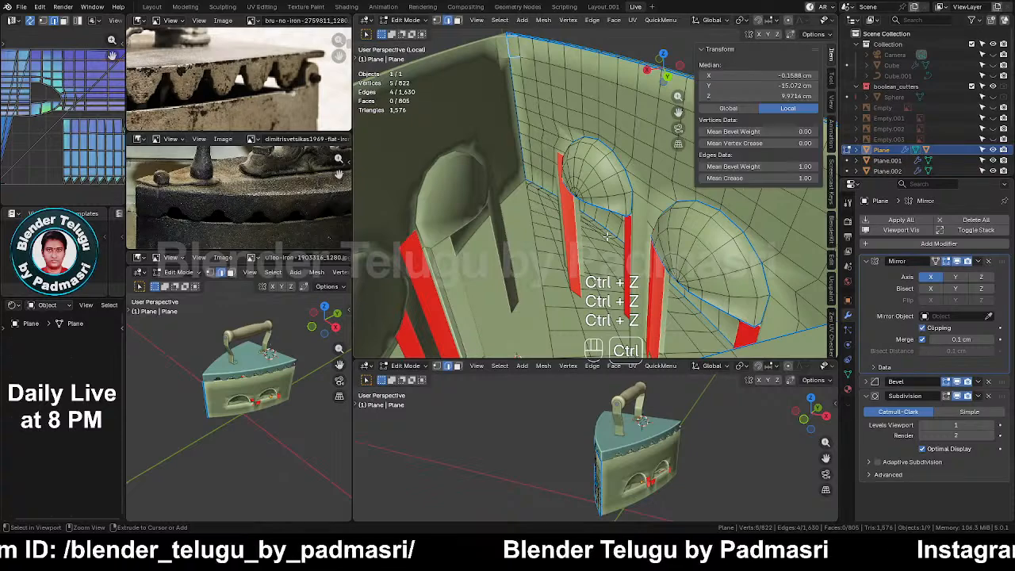
key(ctrl+z)
key(ctrl+z)
key(ctrl+z)
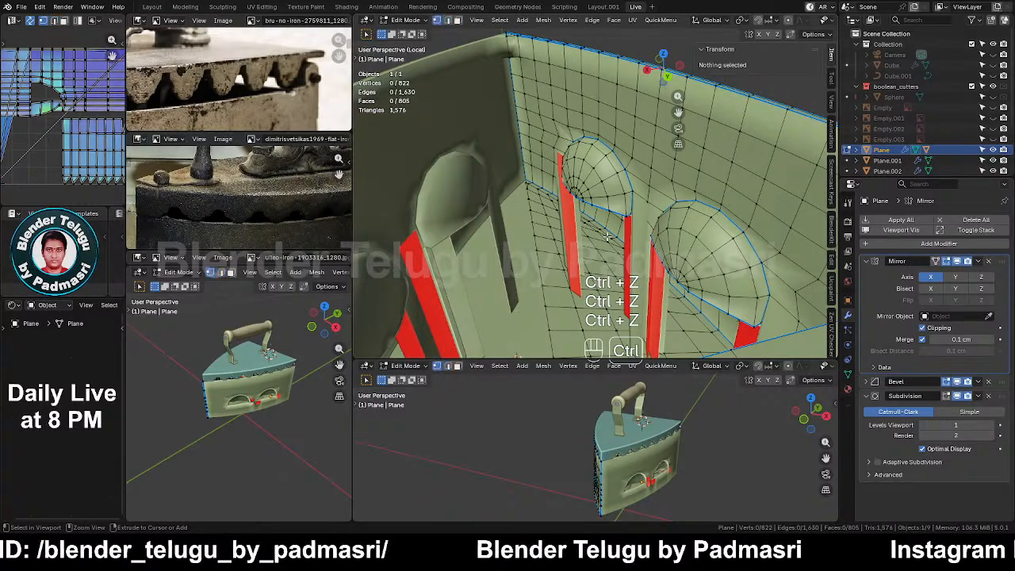
key(ctrl+shift+z)
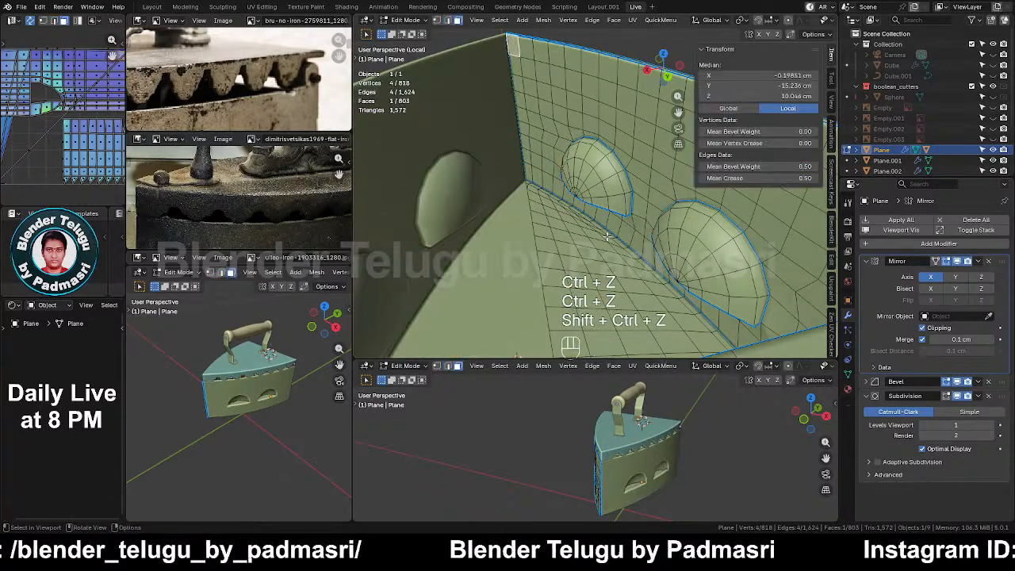
Try the front corner face's extrusion along the X axis again, and undo it
middle_drag(607, 235, 559, 103)
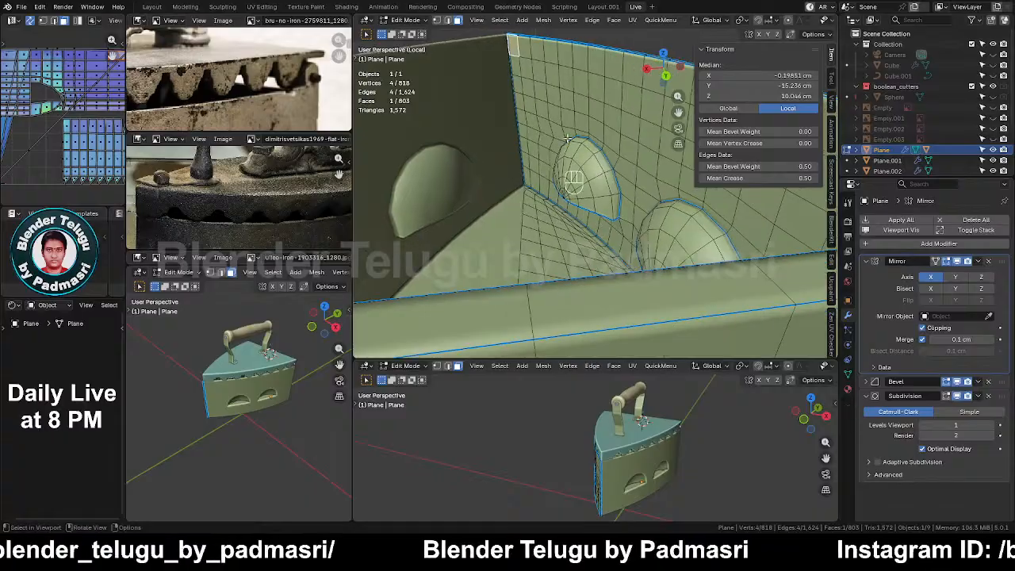
key(e)
key(x)
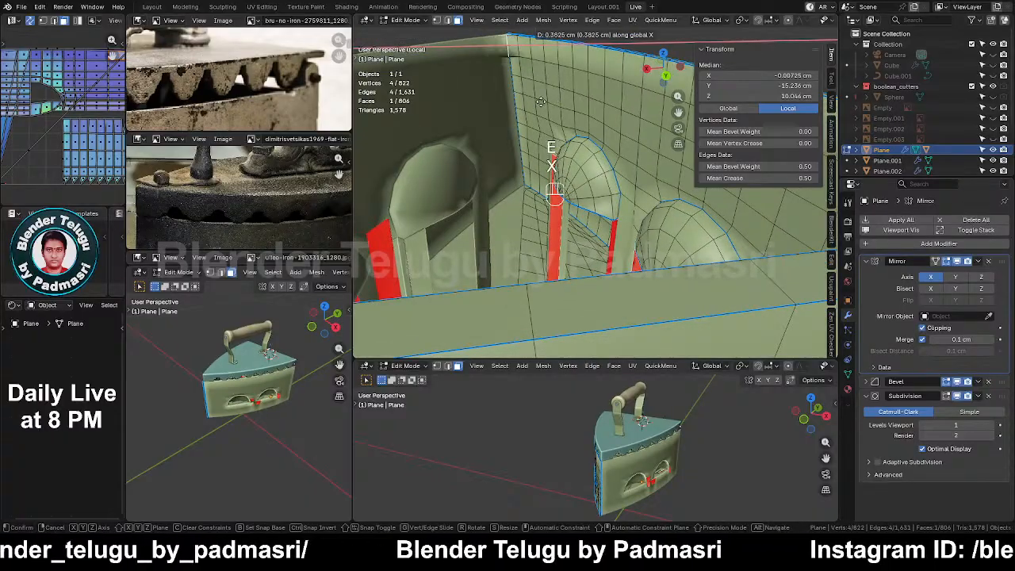
click(536, 101)
key(ctrl+z)
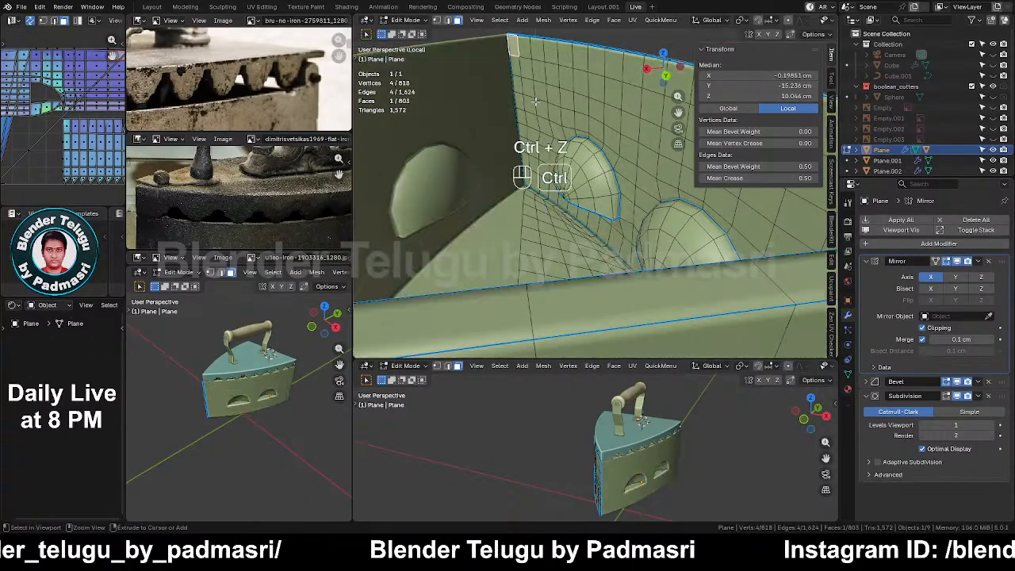
key(ctrl+z)
Return the iron body to Object Mode and apply its Mirror modifier
key(alt+z)
middle_drag(536, 106, 653, 225)
key(alt+z)
key(Tab)
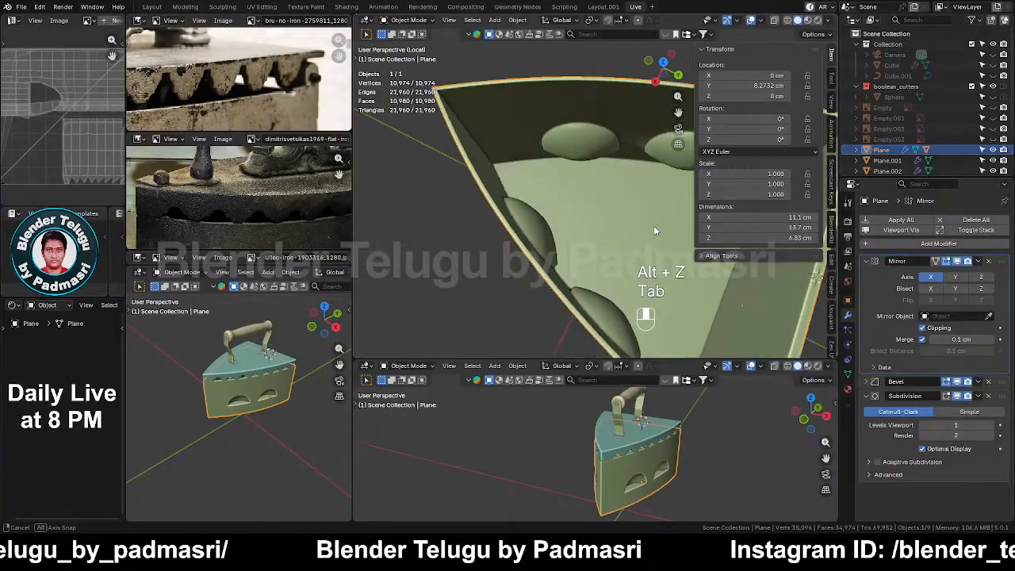
click(981, 261)
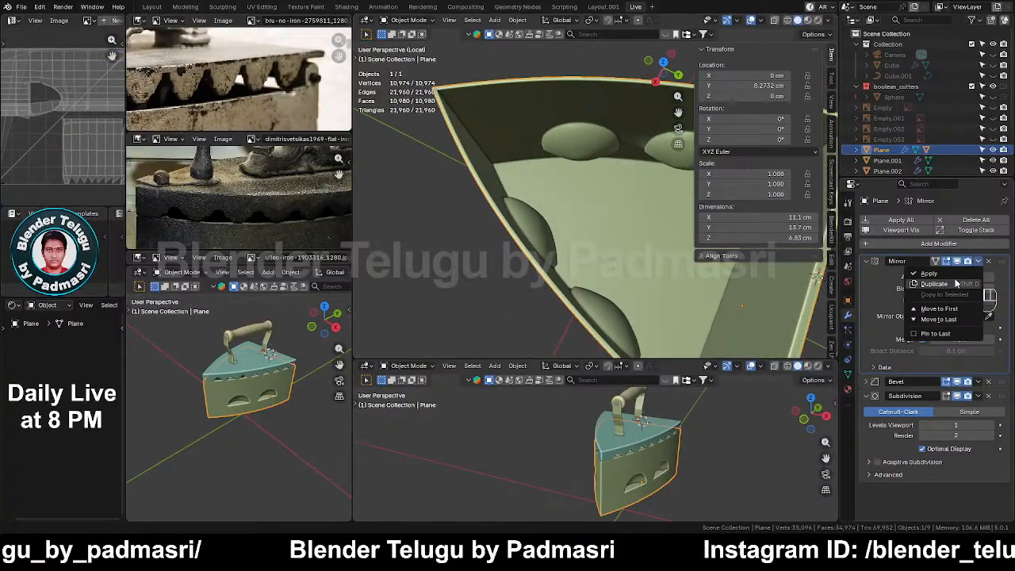
click(954, 275)
Check the full mesh at the front corner and apply the body's Bevel modifier in Object Mode
middle_drag(577, 230, 600, 196)
key(Tab)
key(n)
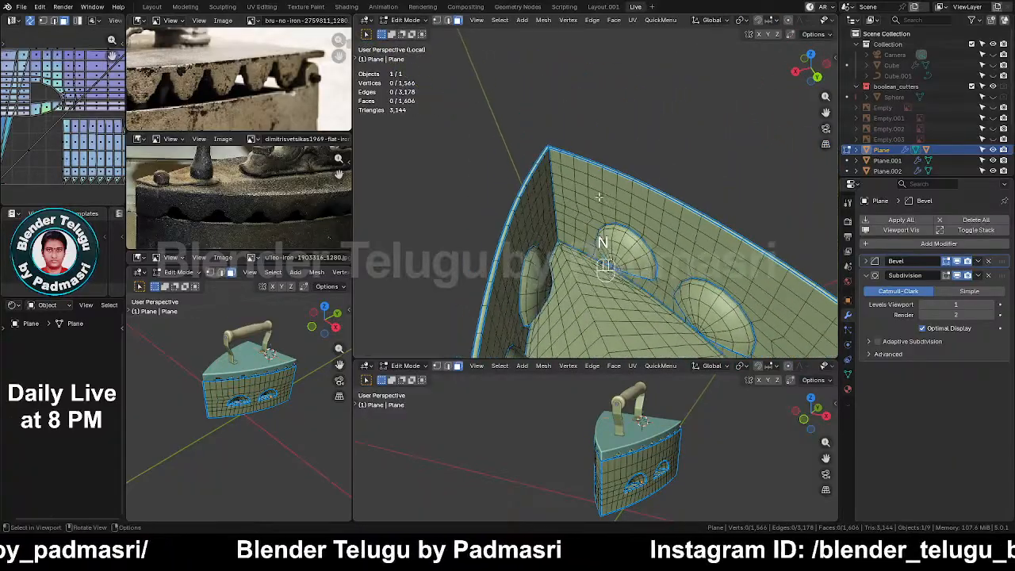
scroll(599, 197, up, 4)
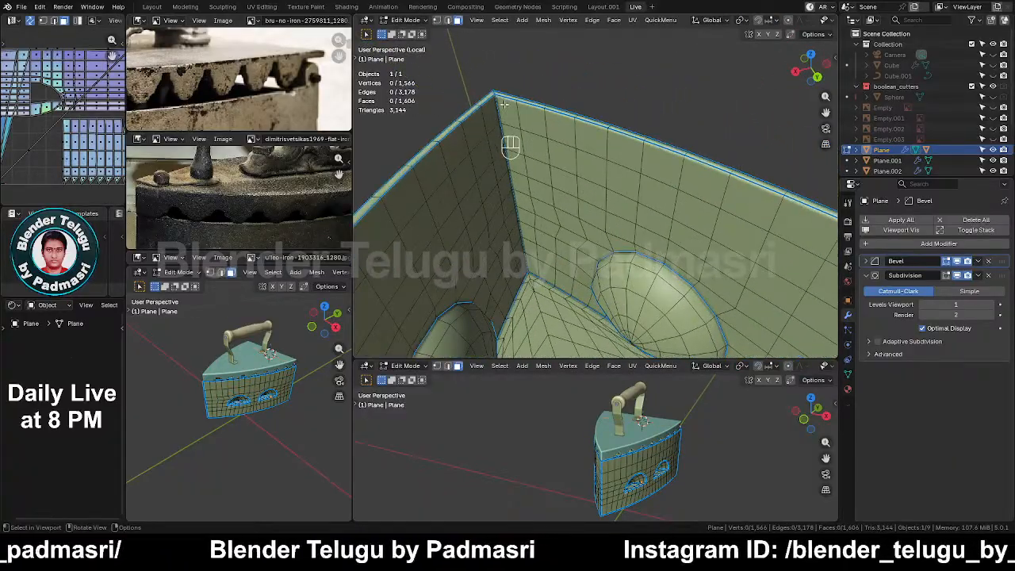
shift+click(491, 115)
key(Tab)
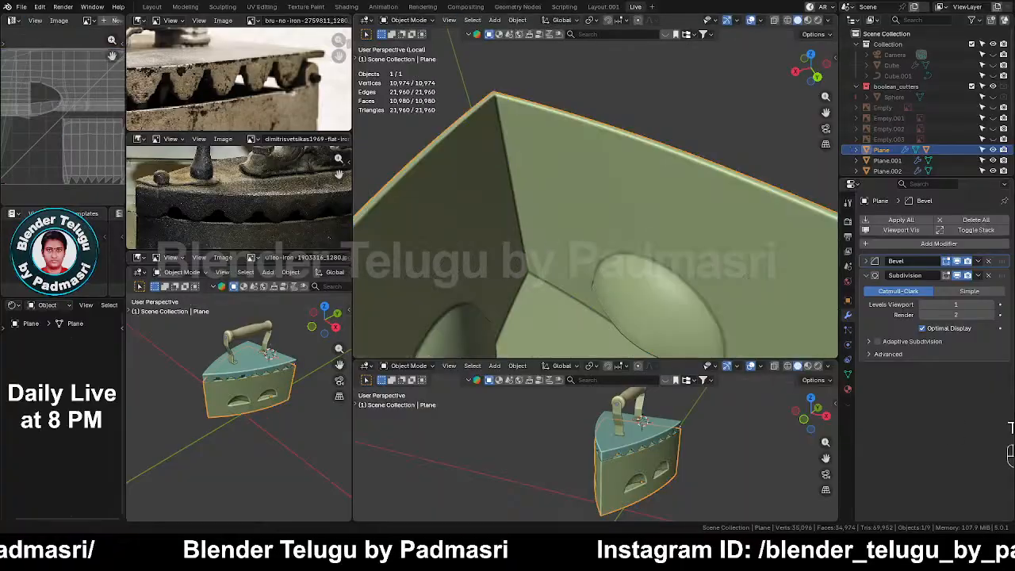
click(979, 262)
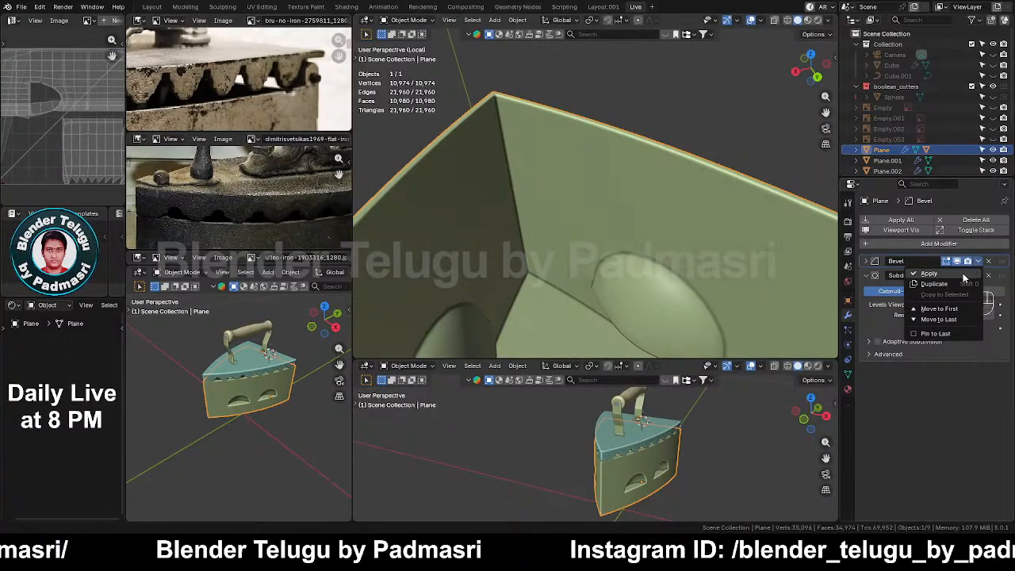
click(960, 274)
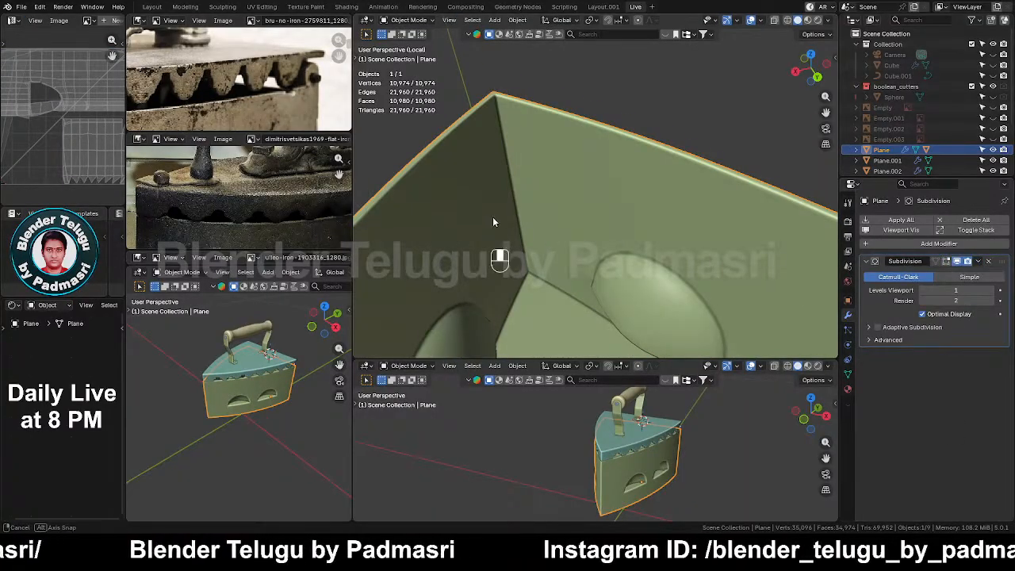
Duplicate the two inner wall faces beside the front corner just below the rim in place and separate the copies into a new object
key(Tab)
scroll(517, 162, up, 1)
shift+middle_drag(579, 184, 614, 248)
scroll(560, 174, up, 3)
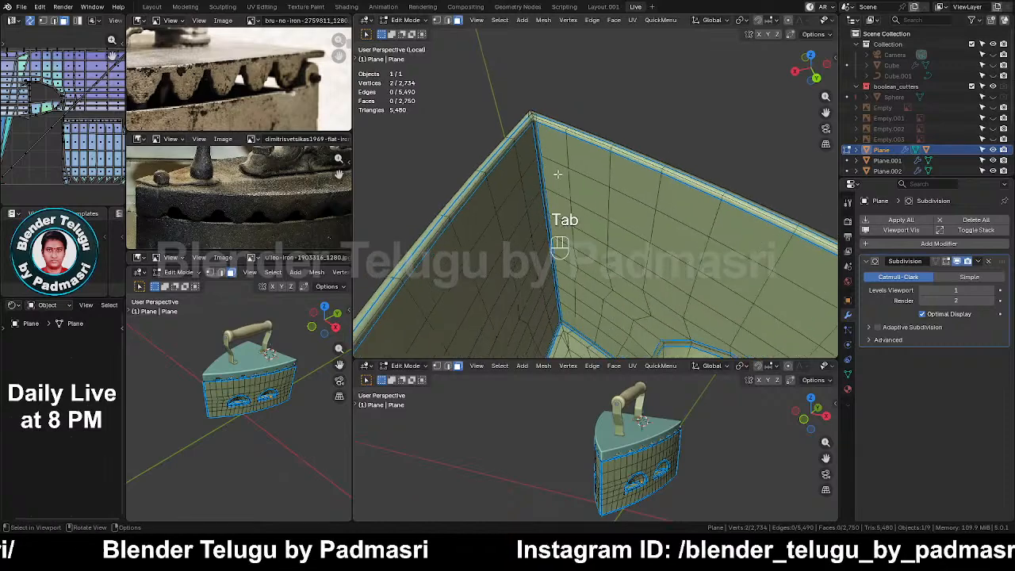
click(552, 137)
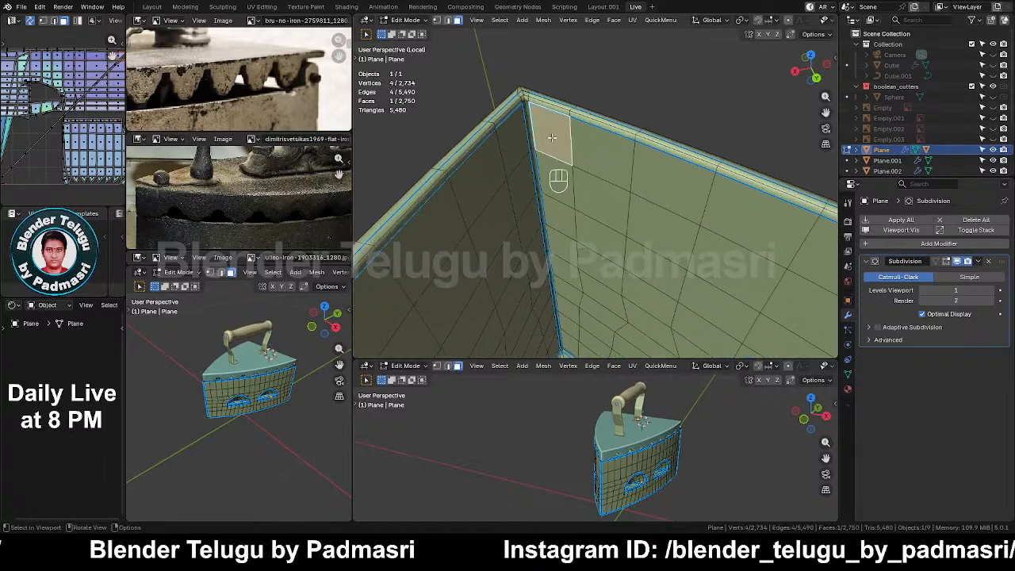
shift+click(512, 140)
mouse_move(547, 146)
middle_down()
mouse_move(577, 155)
mouse_move(540, 152)
mouse_move(555, 149)
middle_up()
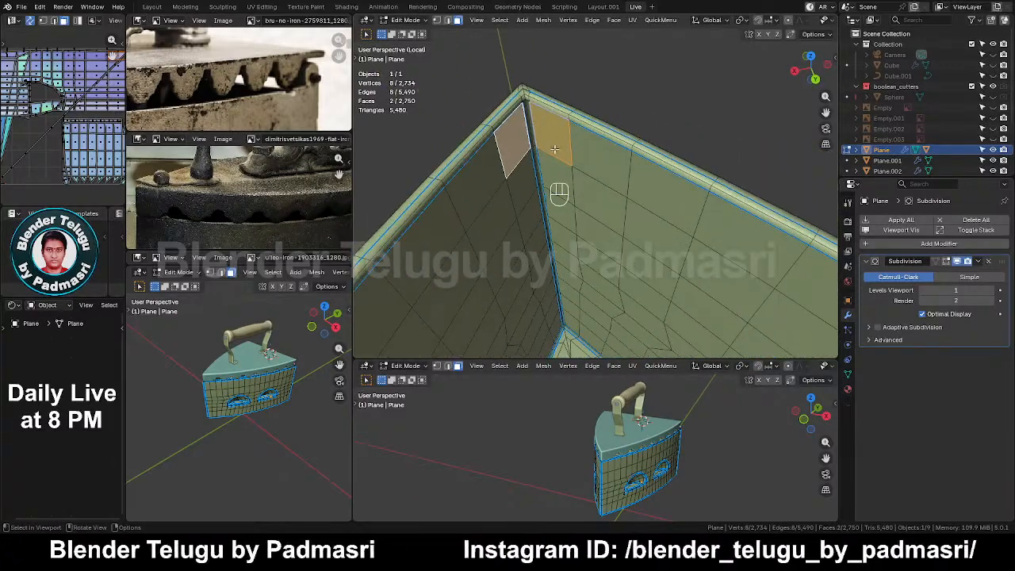
key(shift+d)
right_click(562, 116)
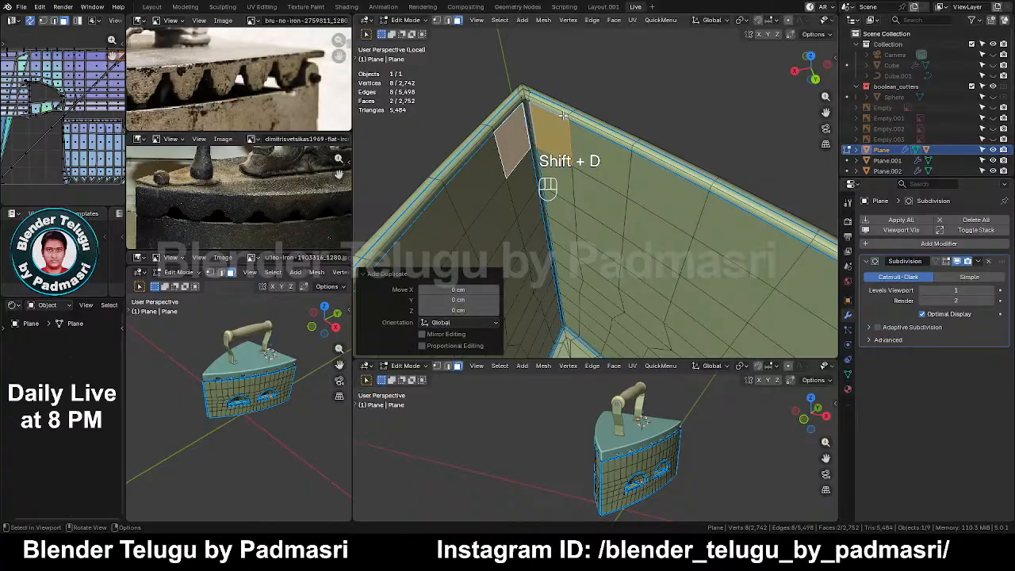
key(p)
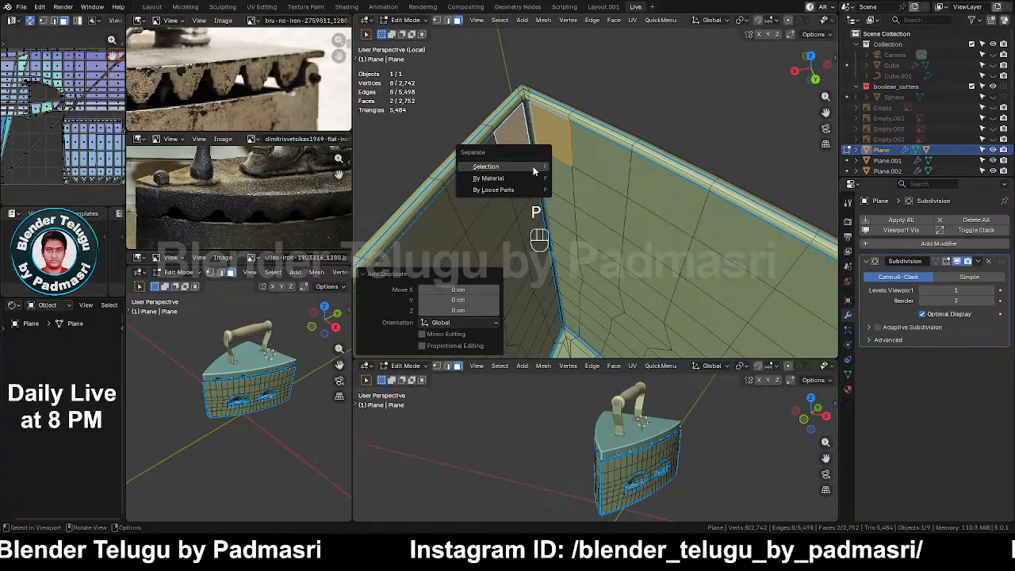
click(492, 163)
key(Tab)
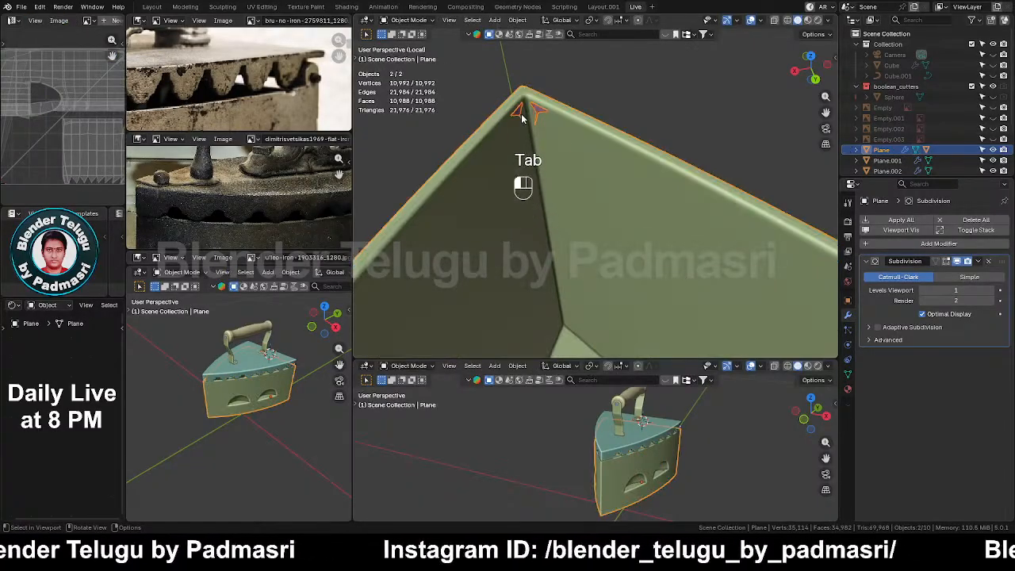
Set the mean crease to 1.00 for all edges of the two separated corner faces
click(522, 115)
key(Tab)
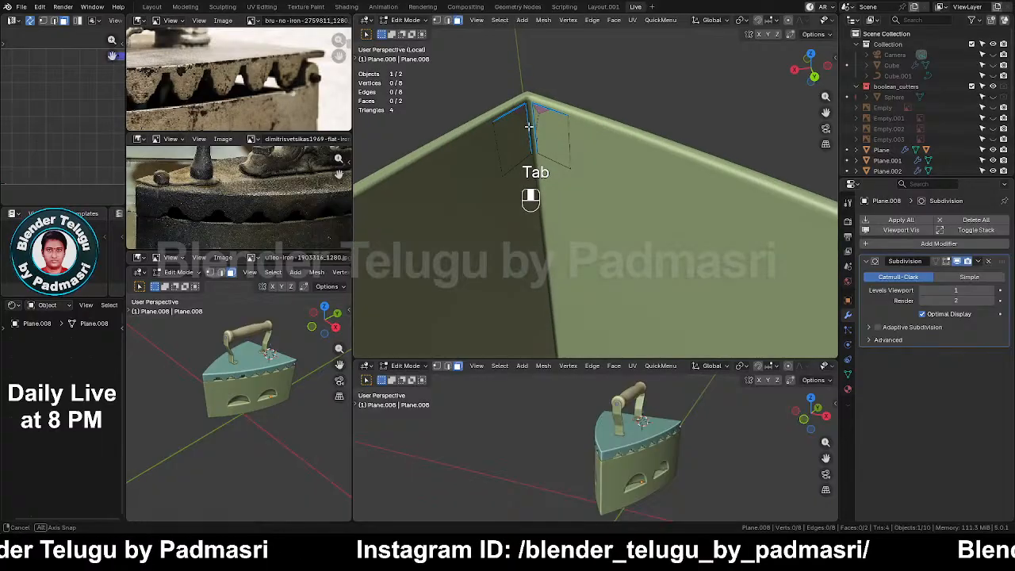
key(a)
key(n)
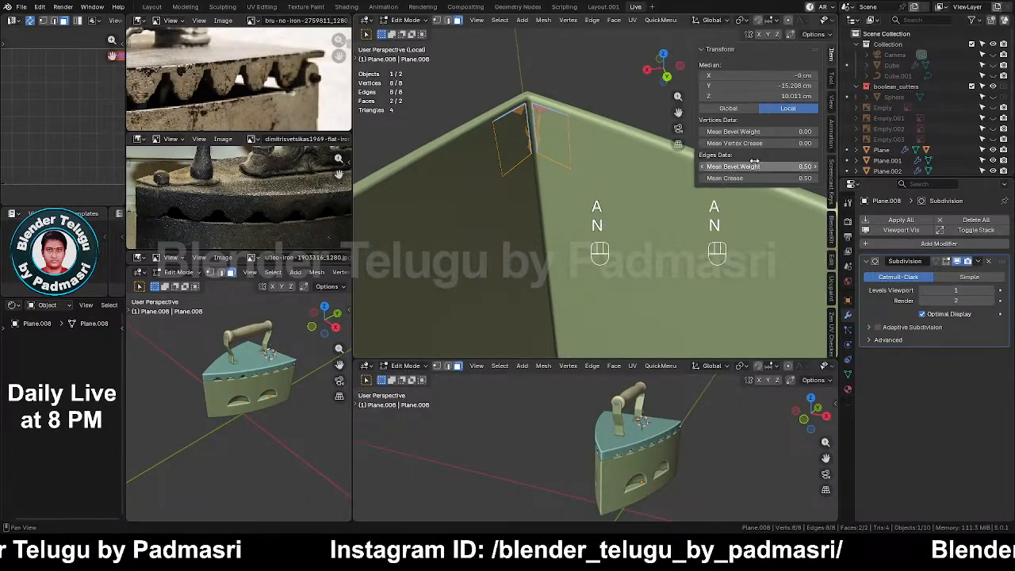
drag(712, 179, 793, 180)
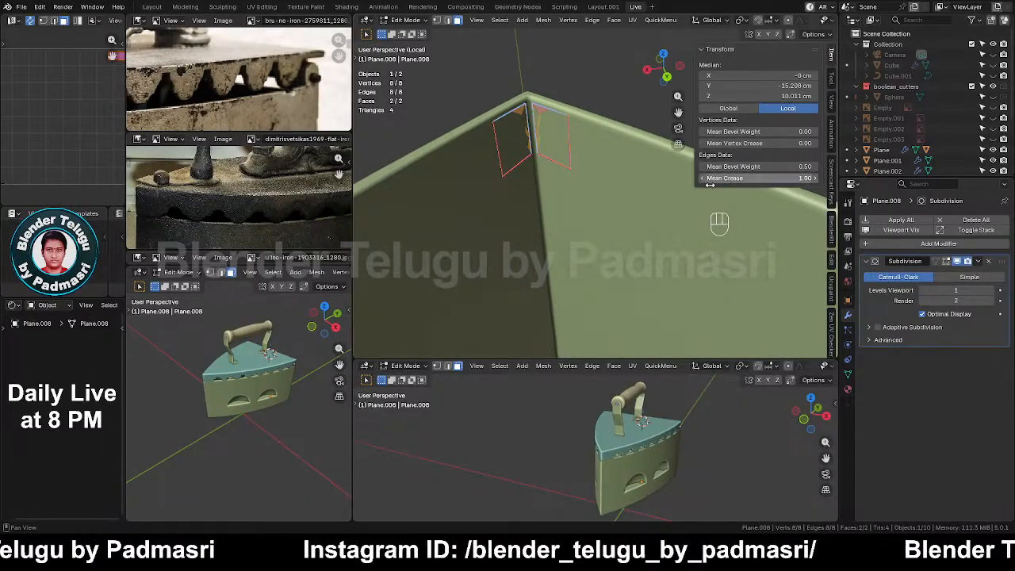
middle_drag(712, 182, 455, 195)
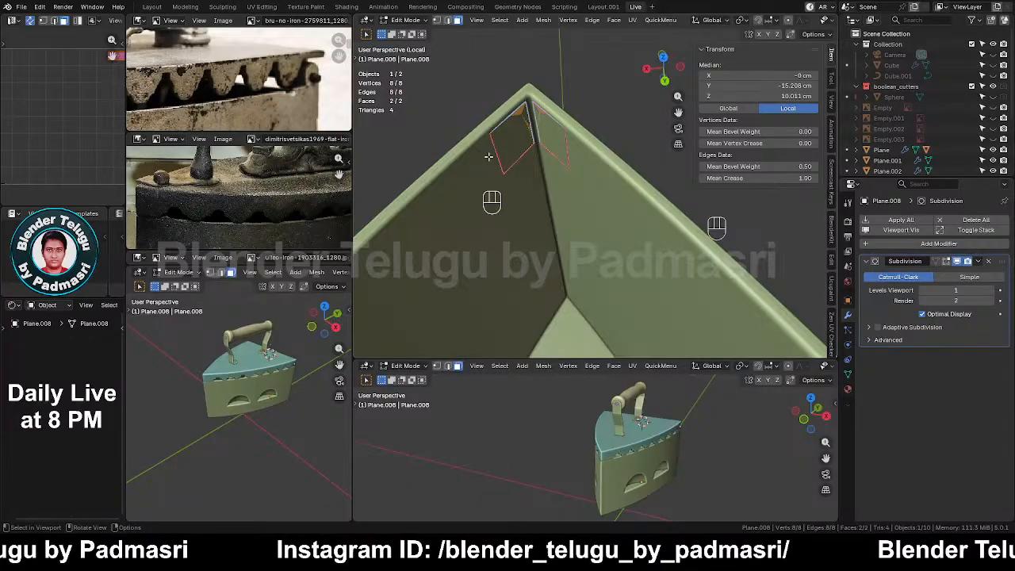
Fill the open sides between the two separated faces to form a closed corner block
key(1)
drag(520, 97, 552, 162)
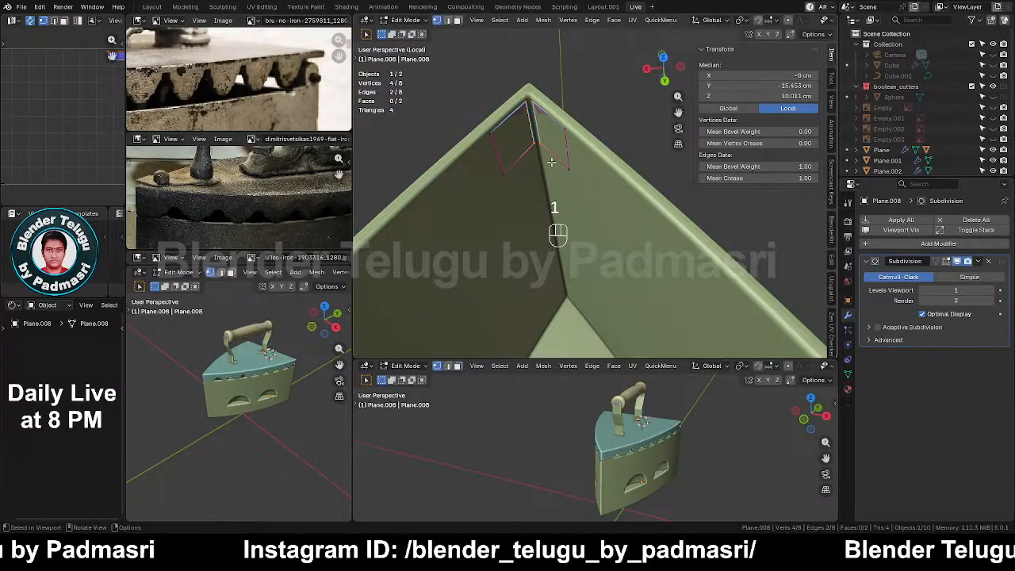
click(515, 102)
shift+click(517, 98)
key(f)
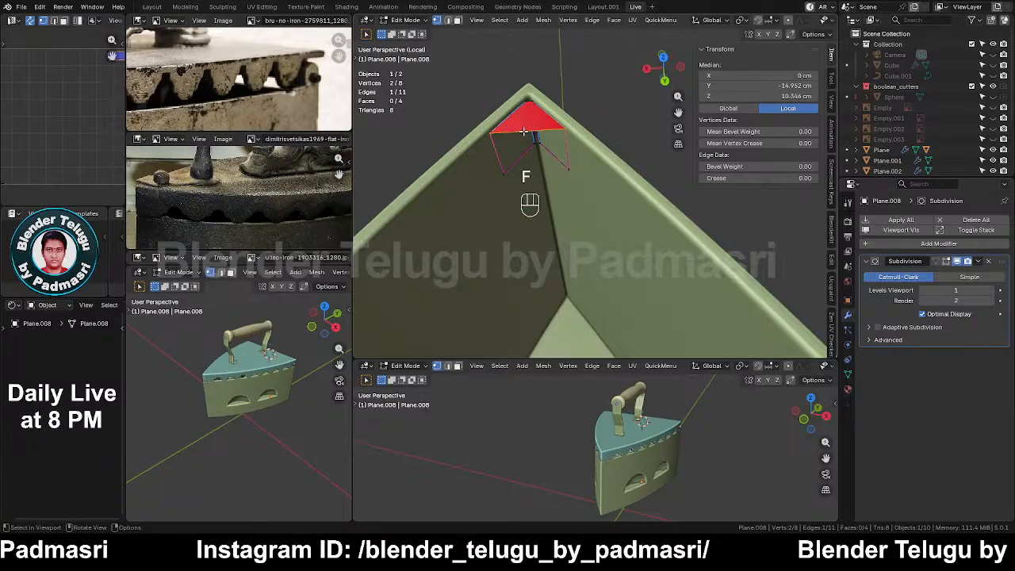
mouse_move(525, 133)
middle_down()
mouse_move(504, 173)
mouse_move(511, 134)
middle_up()
key(f)
Set the mean crease of all the corner block's edges to 1.00 and recalculate its normals
key(a)
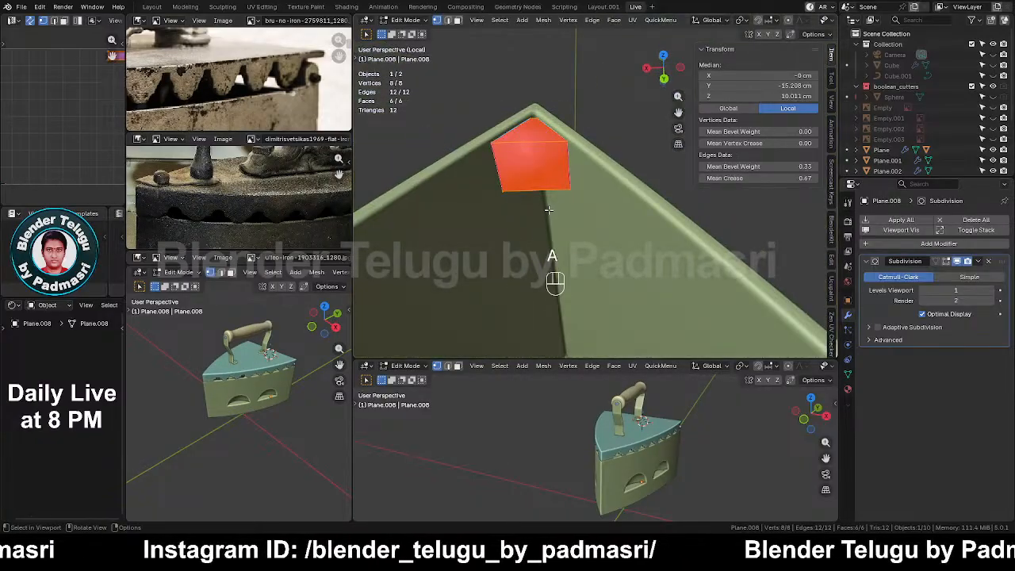
key(2)
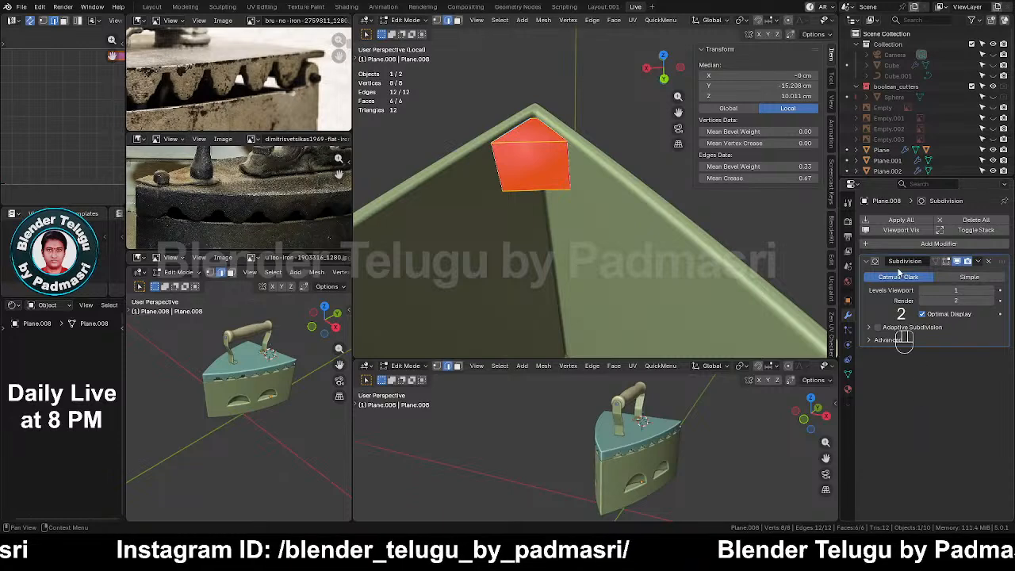
drag(799, 179, 817, 179)
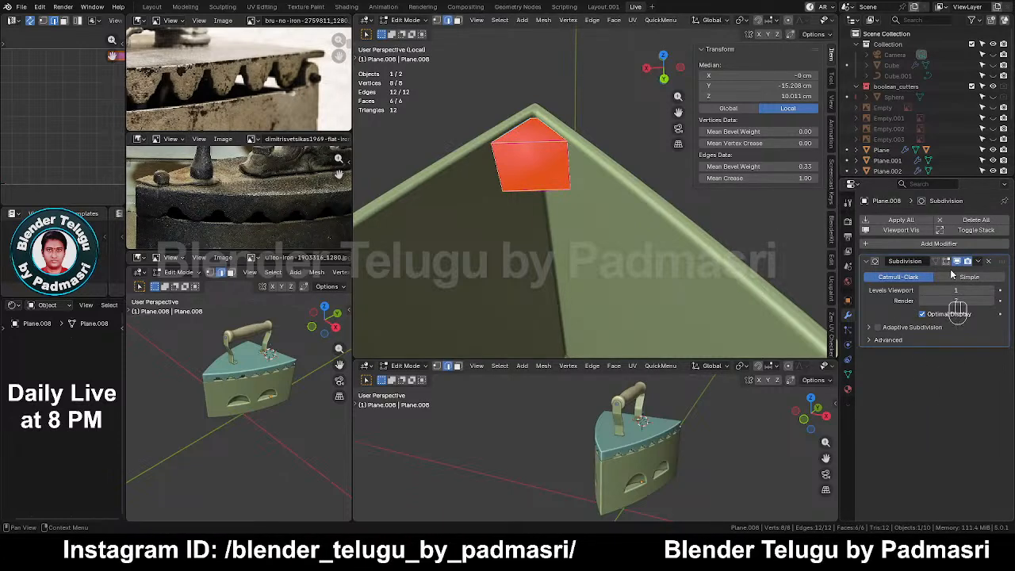
key(a)
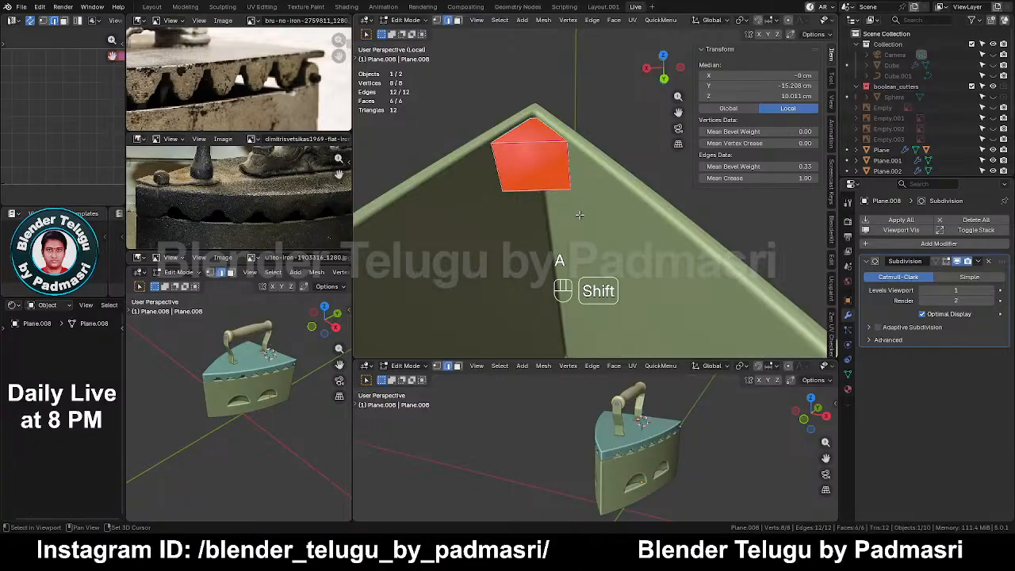
key(shift+n)
Save the file in Object Mode and check the corner block with X-ray shading
key(Tab)
key(ctrl+s)
key(alt+z)
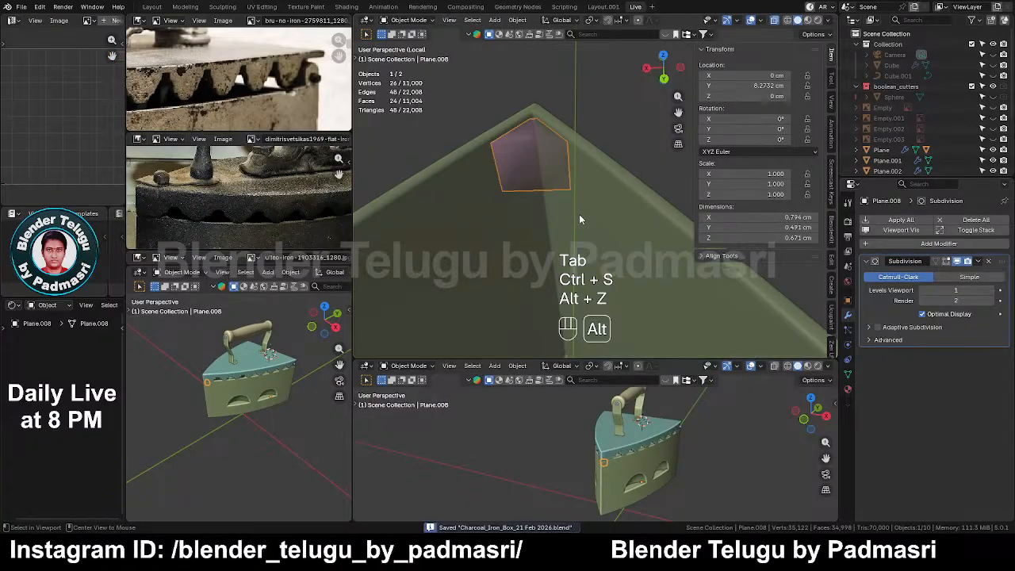
middle_drag(579, 214, 582, 200)
key(alt+z)
Add one centred loop cut that splits the corner block into two symmetrical halves
key(Tab)
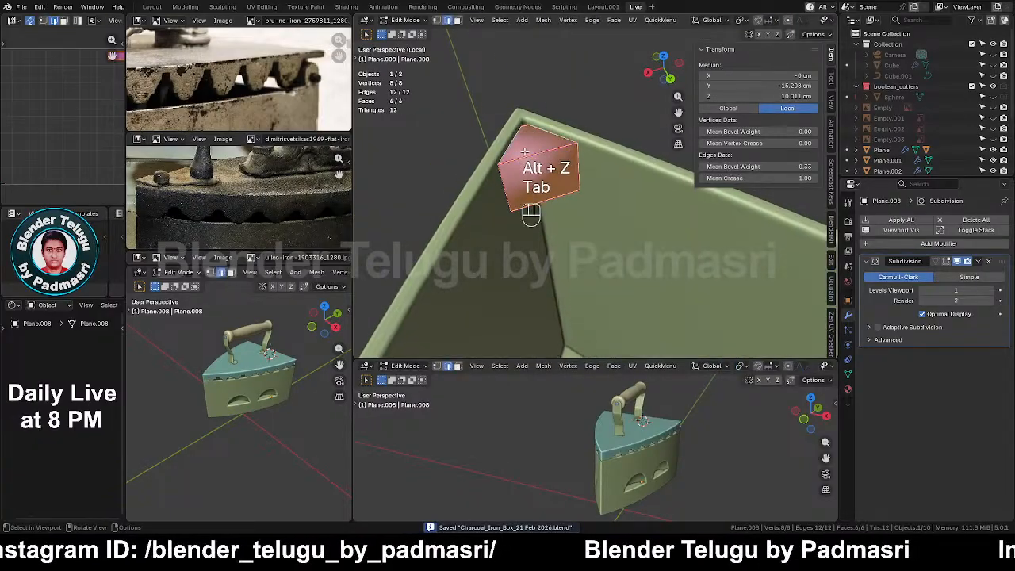
key(ctrl+r)
click(525, 125)
right_click(525, 124)
In top view, move the loop's two vertices at the block's narrow end about -0.029 cm along Y into the corner
key(grave)
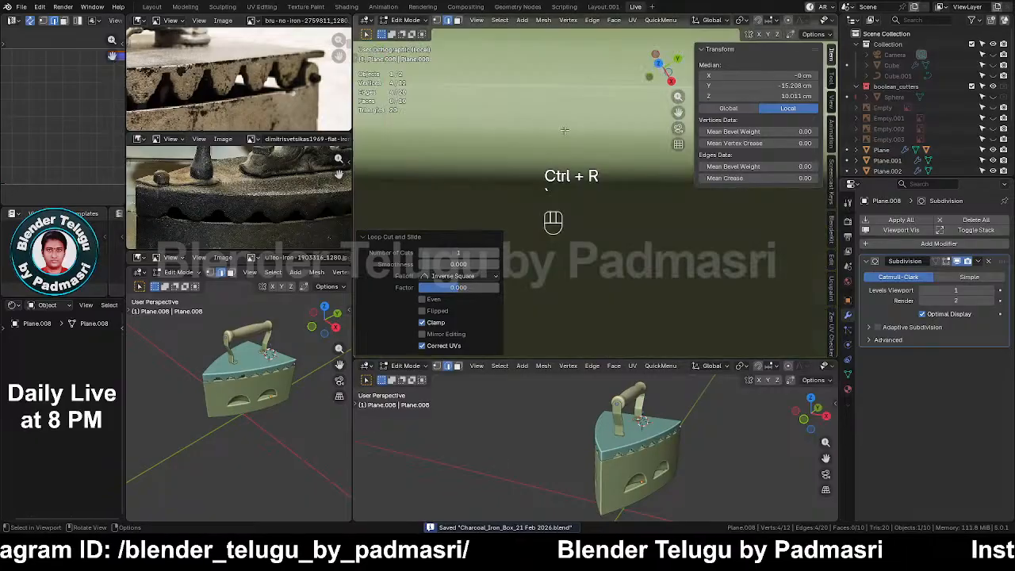
key(grave)
click(575, 230)
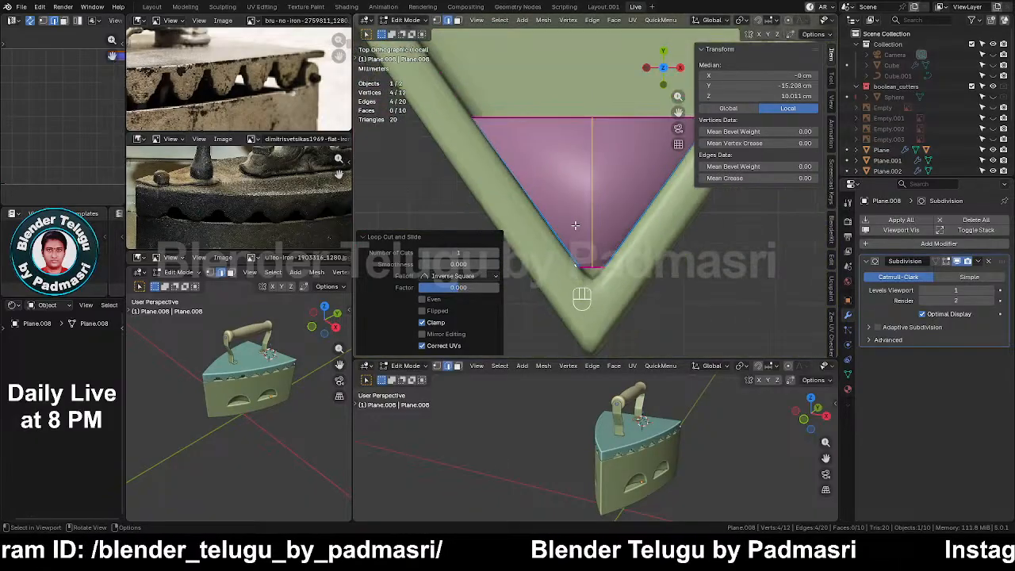
key(alt+z)
key(1)
drag(583, 259, 599, 274)
key(g)
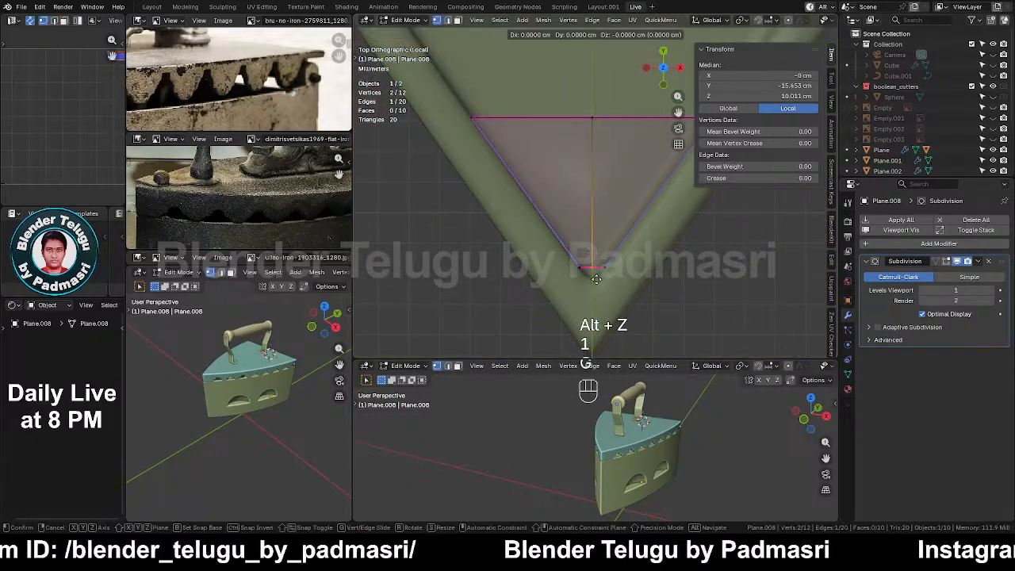
key(y)
click(607, 41)
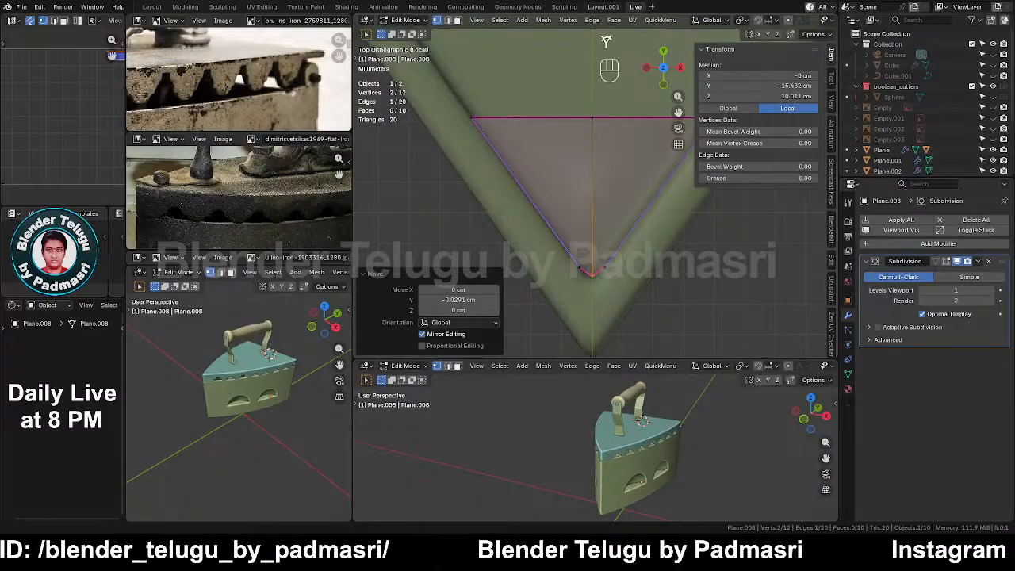
key(alt+z)
key(alt+z)
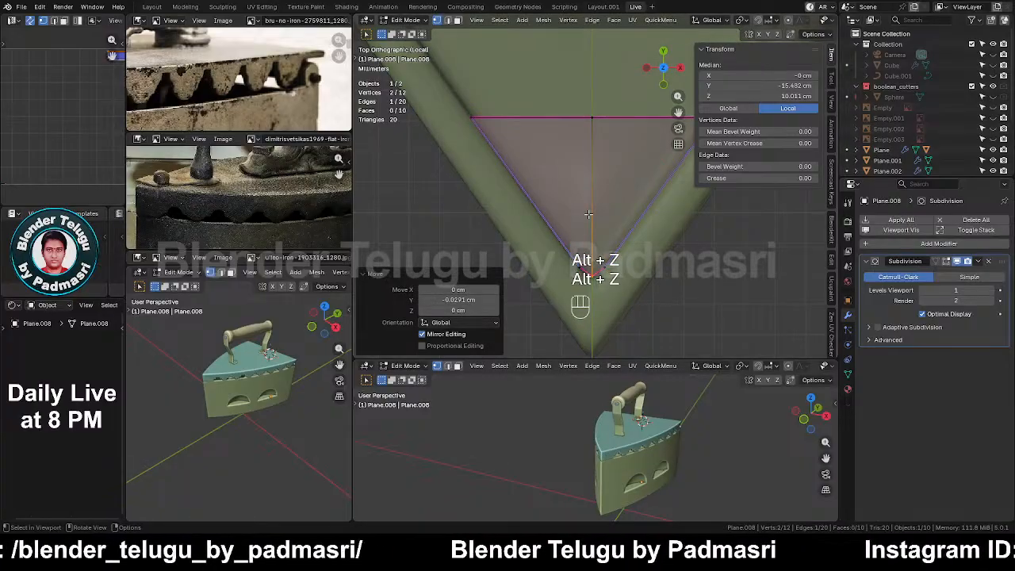
Select all the corner block's edges except the centre loop edges across its top and bottom faces
key(2)
key(a)
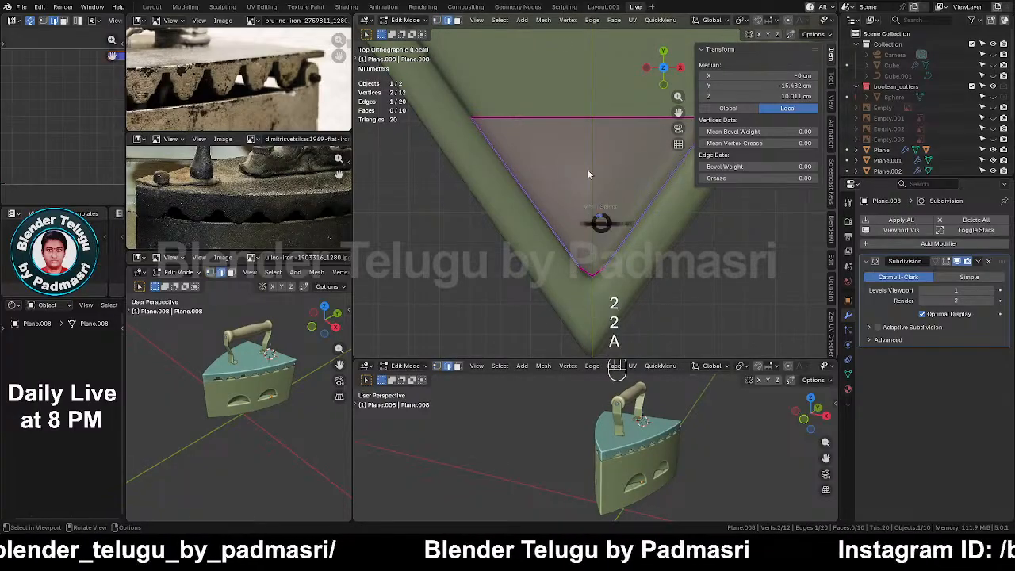
middle_drag(600, 220, 494, 95)
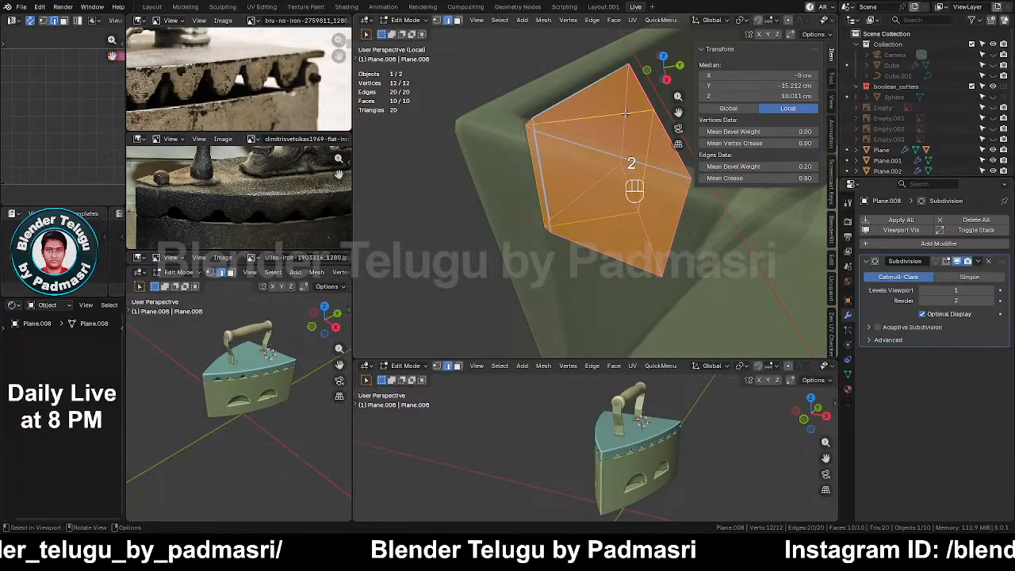
key(shift)
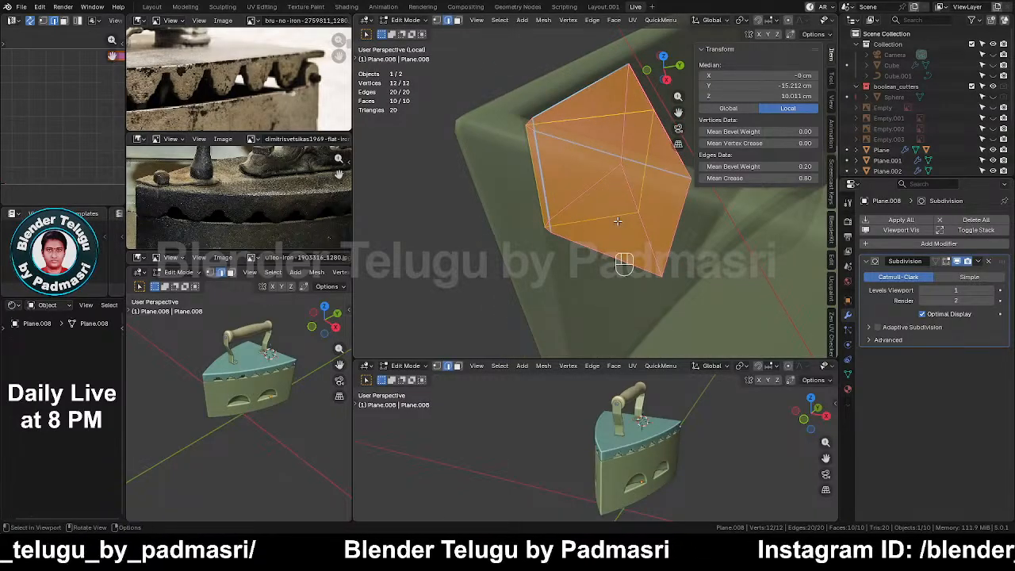
ctrl+drag(580, 112, 589, 122)
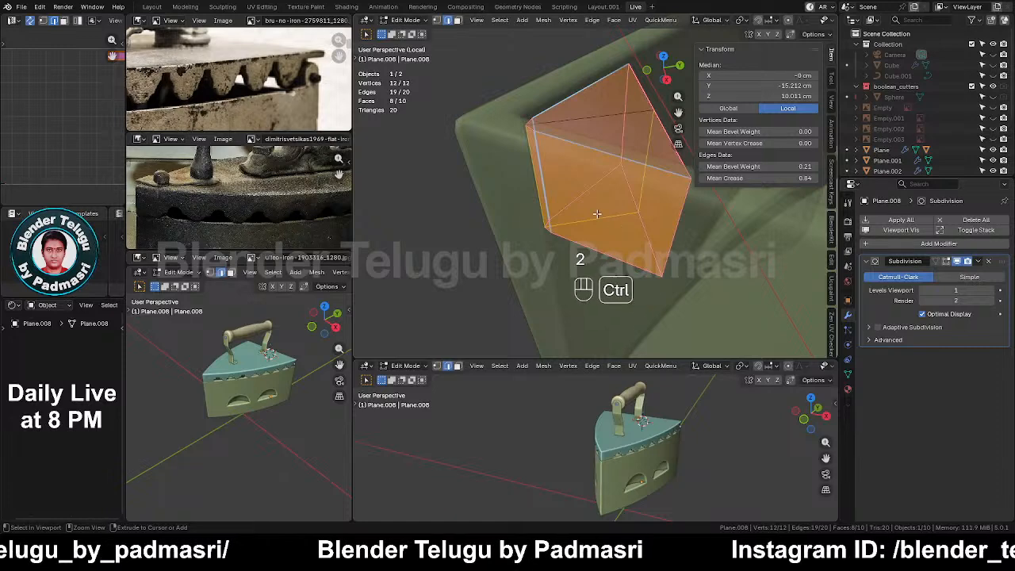
key(alt+z)
key(n)
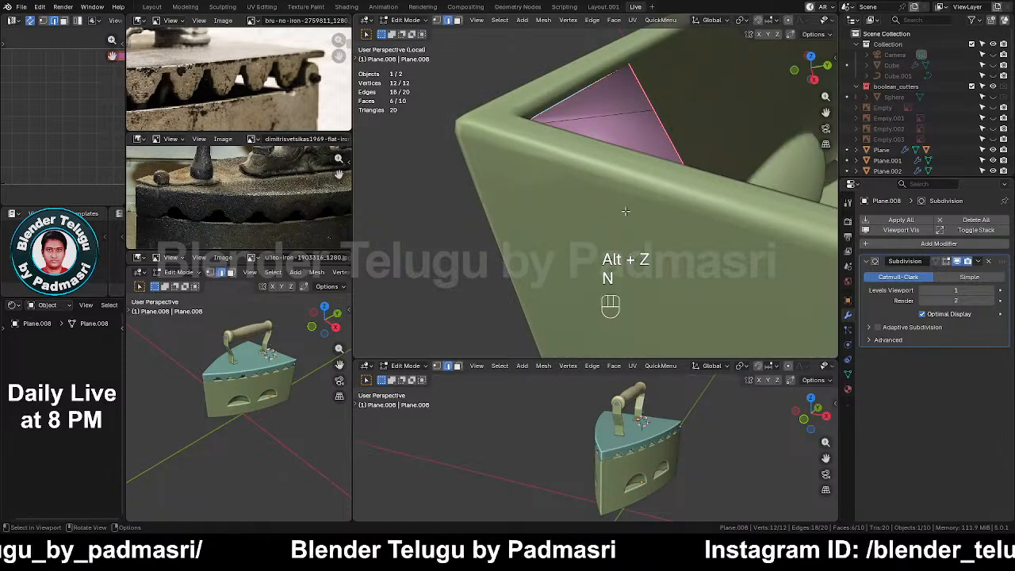
middle_drag(604, 226, 502, 208)
key(ctrl+b)
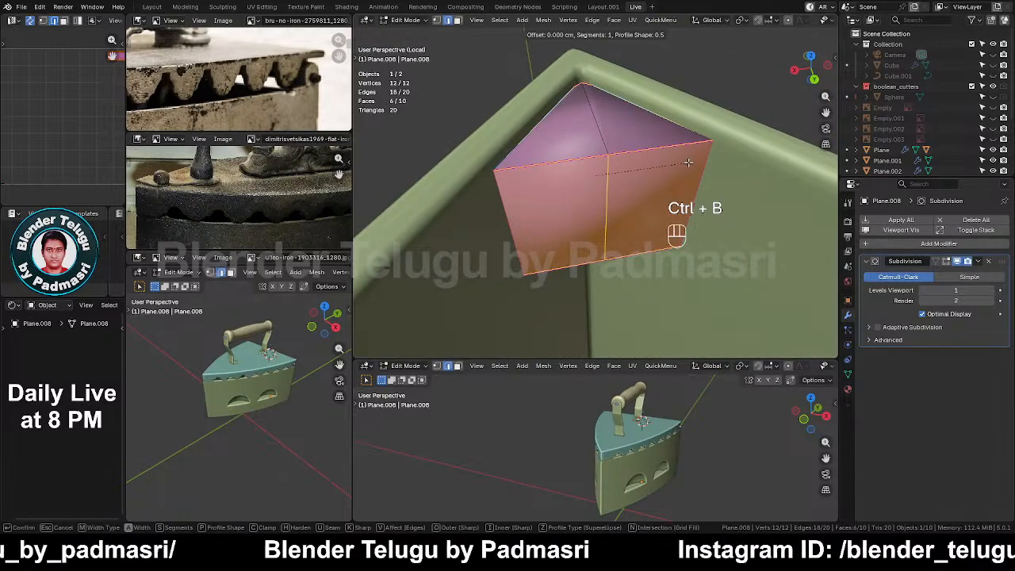
key(shift)
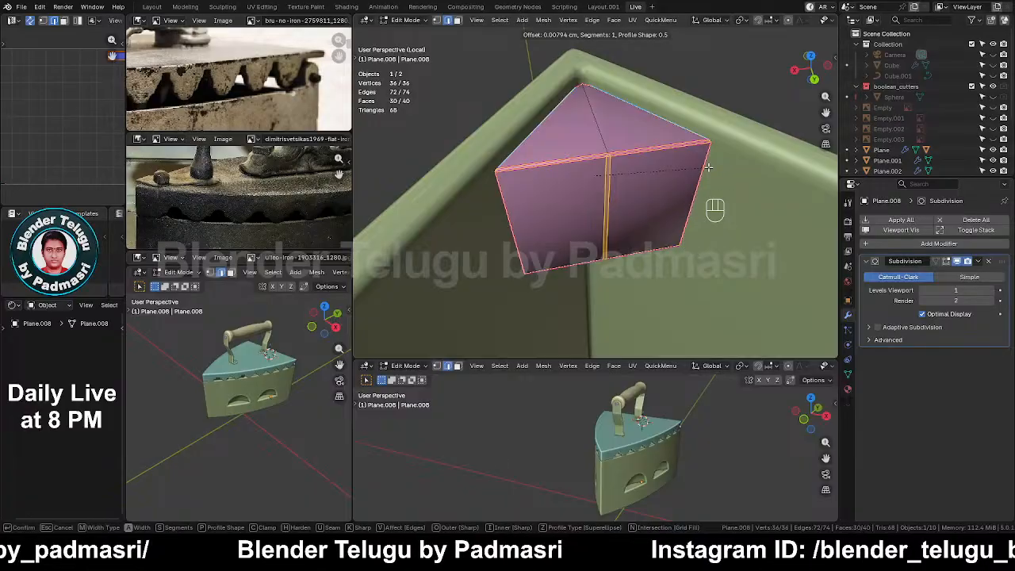
key(shift)
scroll(713, 171, up, 1)
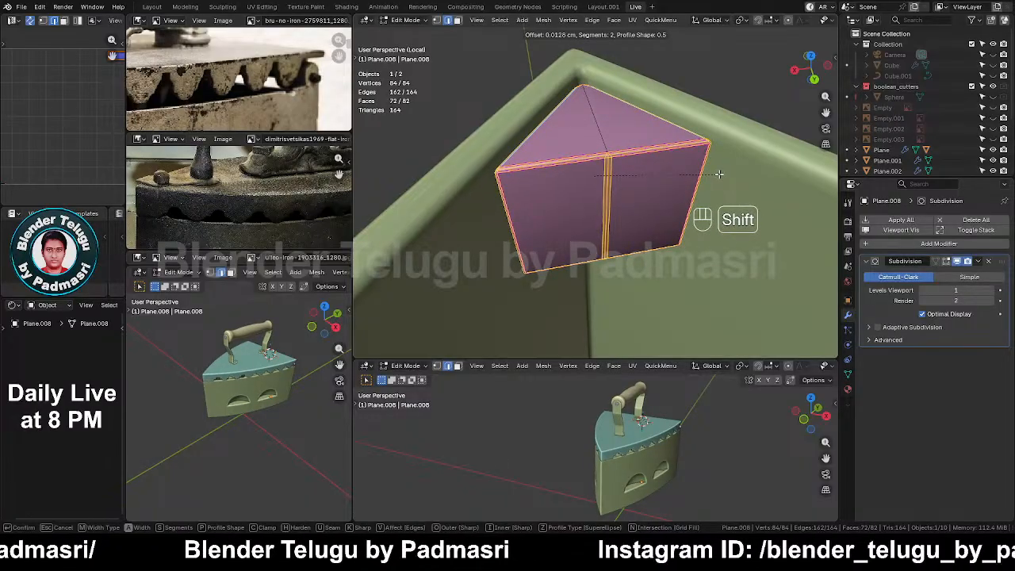
right_click(719, 174)
Deselect the centre edge on the block's wide inner face and bevel the remaining edges about 0.014 cm with 2 segments
ctrl+drag(587, 180, 654, 219)
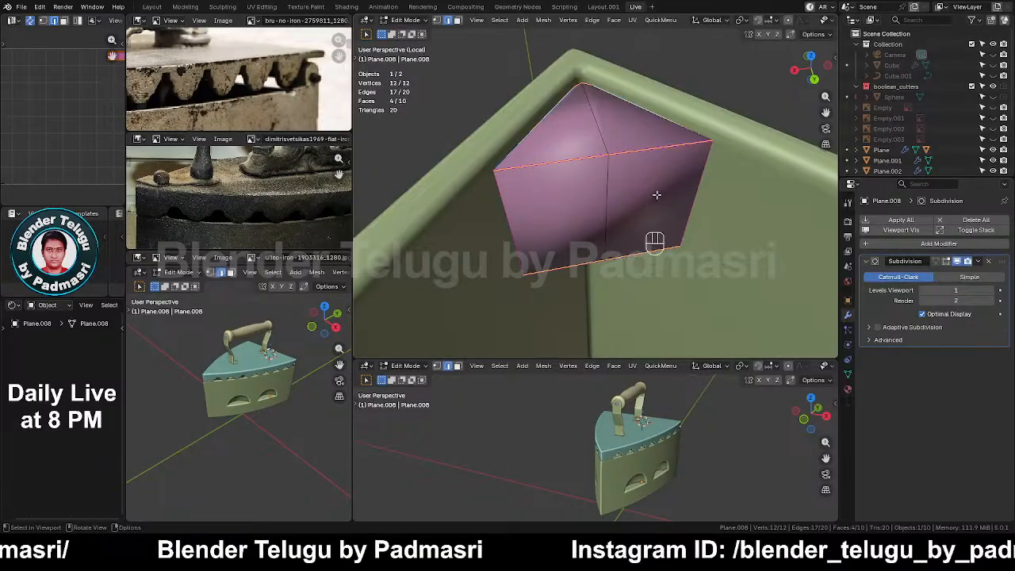
key(ctrl+b)
key(shift)
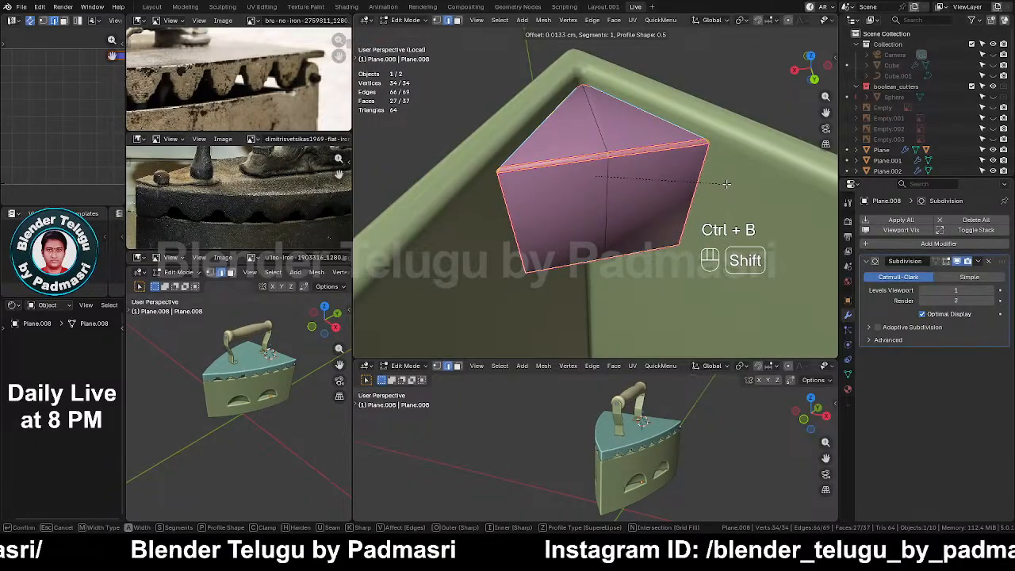
scroll(727, 184, up, 1)
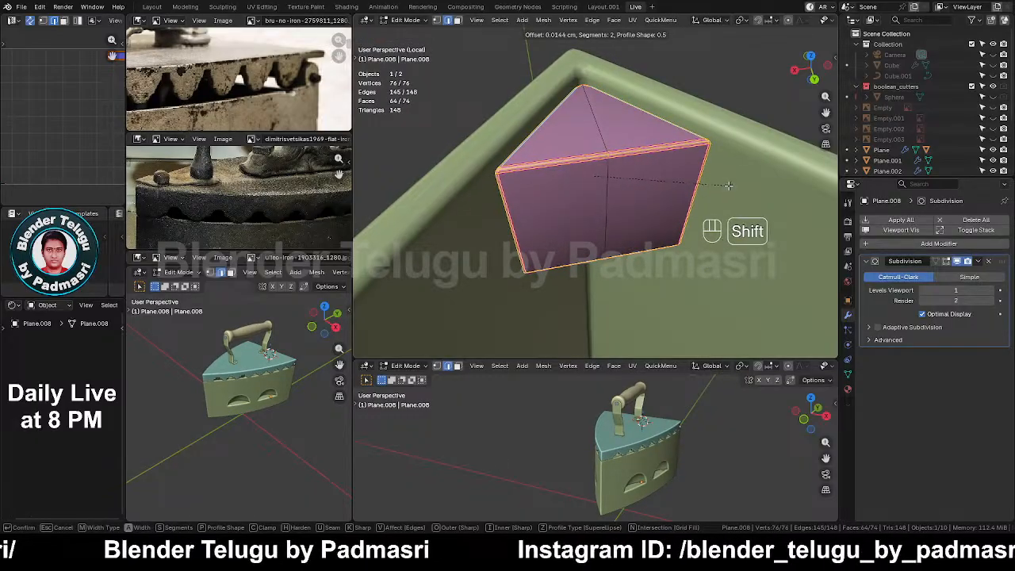
click(727, 184)
Return the bevelled corner block to Object Mode and save the file
middle_drag(727, 184, 661, 182)
key(Tab)
key(ctrl+s)
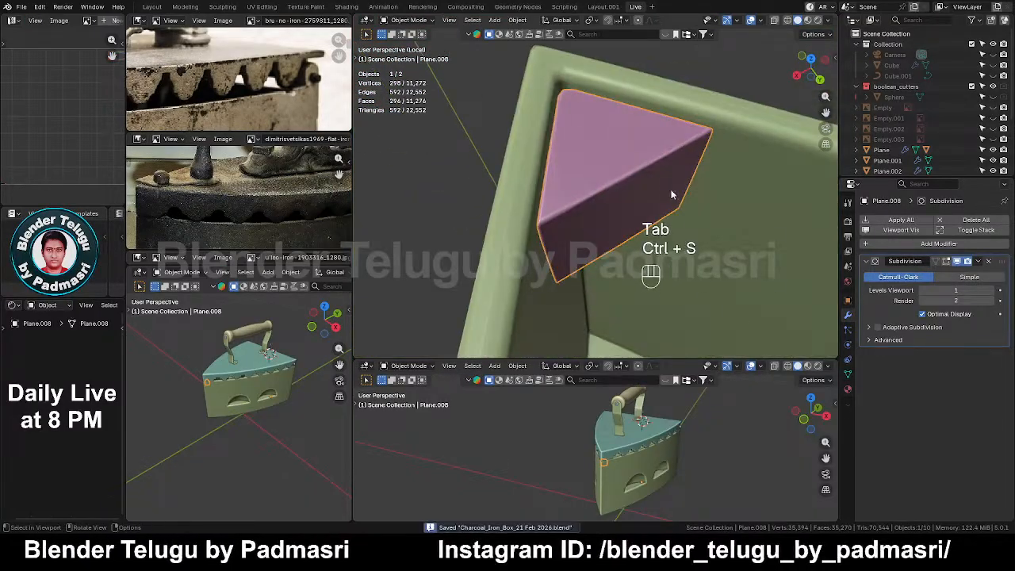
Join the corner block to the iron's body so both form one object
click(773, 228)
click(667, 200)
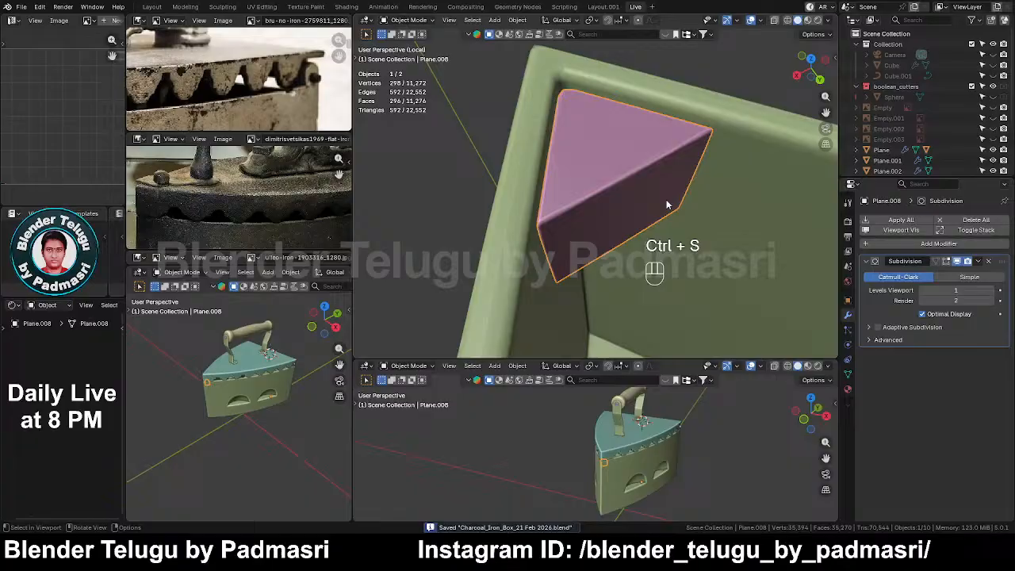
shift+click(676, 94)
key(ctrl+j)
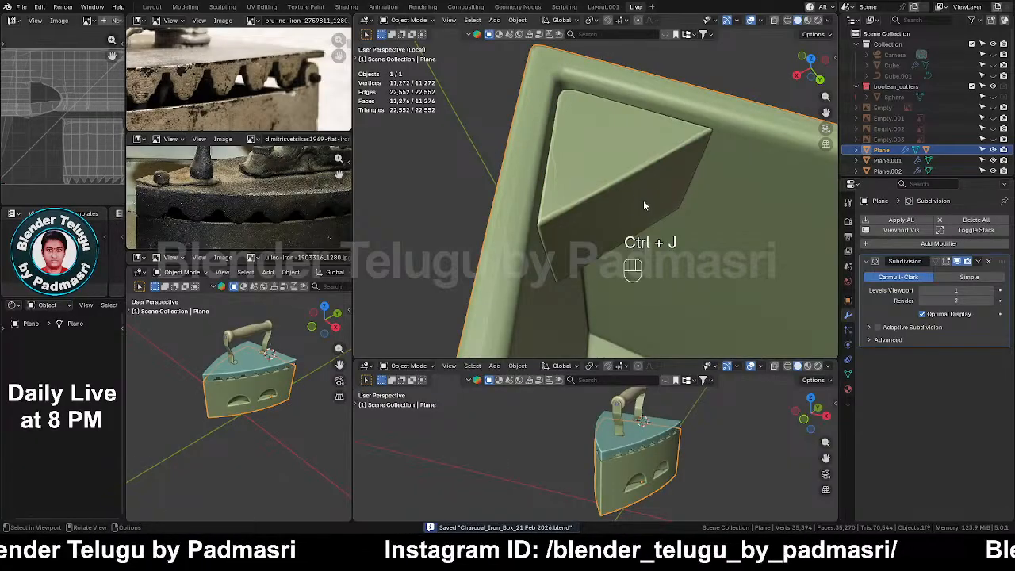
Snap the 3D cursor to the centre edge of the corner block's top face, return to Object Mode and save
scroll(644, 230, down, 3)
middle_drag(644, 235, 665, 199)
scroll(664, 199, down, 7)
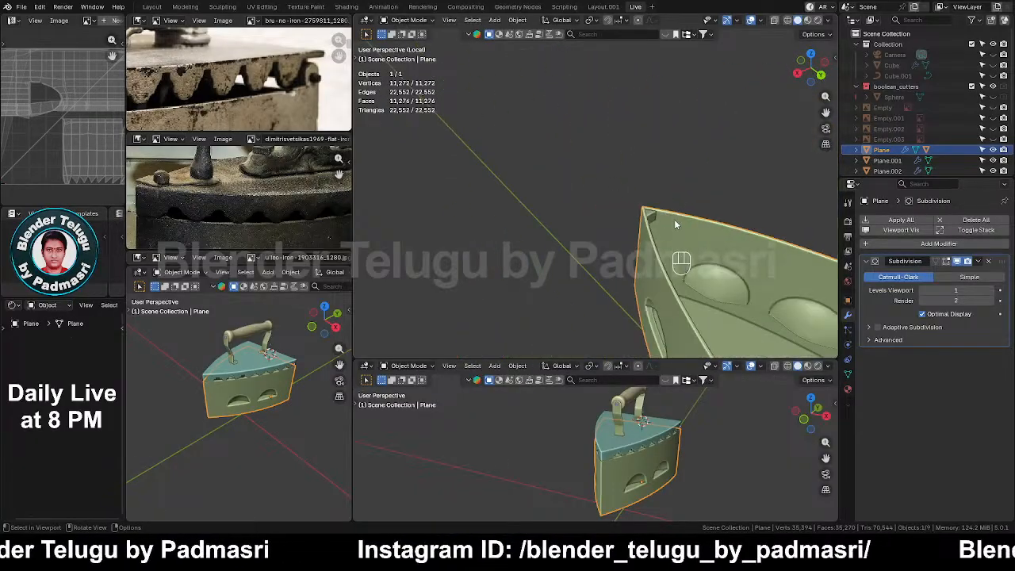
scroll(673, 224, up, 9)
middle_drag(572, 183, 555, 198)
scroll(522, 176, up, 5)
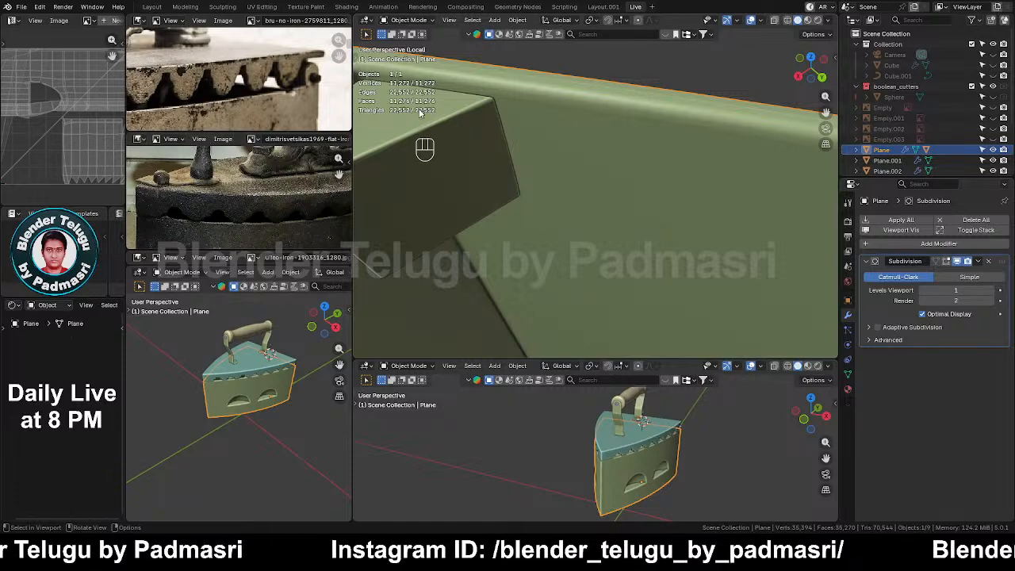
shift+middle_drag(470, 131, 605, 180)
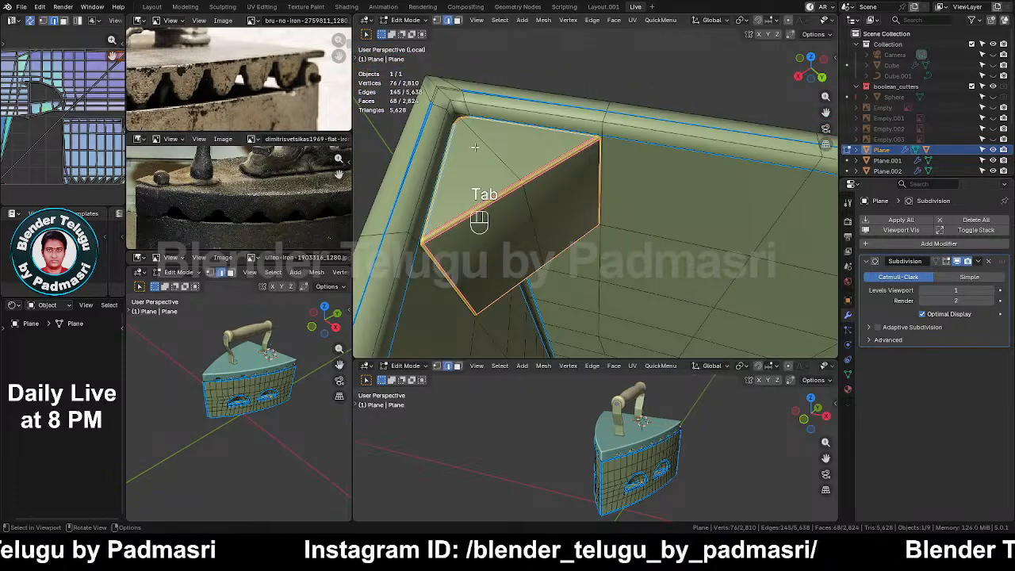
click(481, 146)
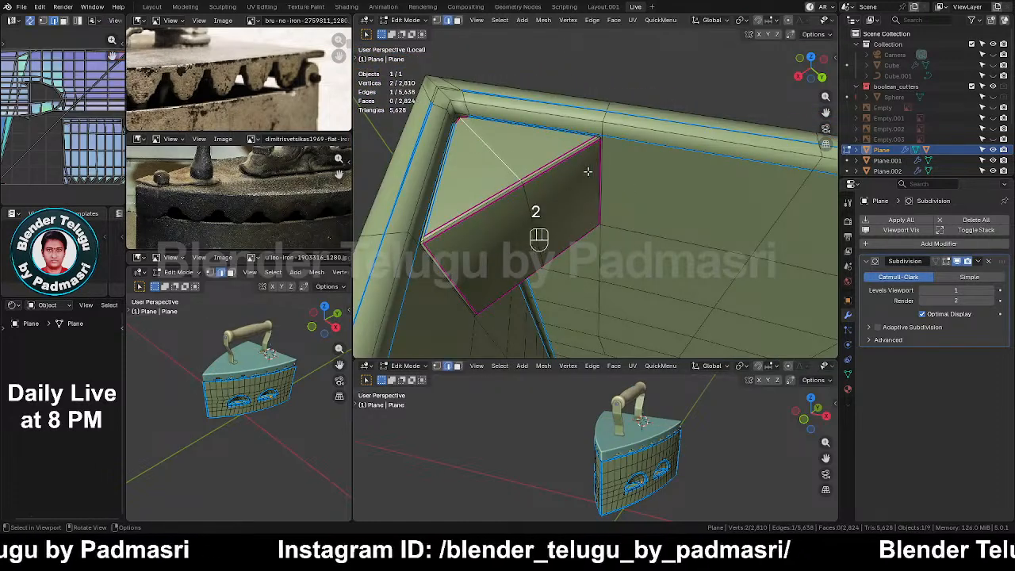
key(shift+s)
click(591, 238)
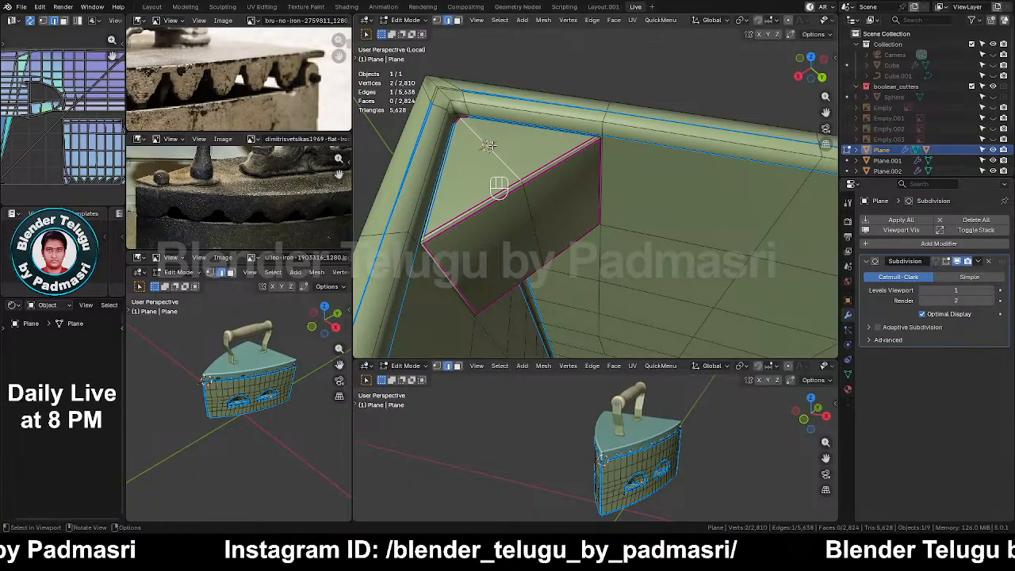
shift+middle_drag(533, 171, 617, 186)
key(Tab)
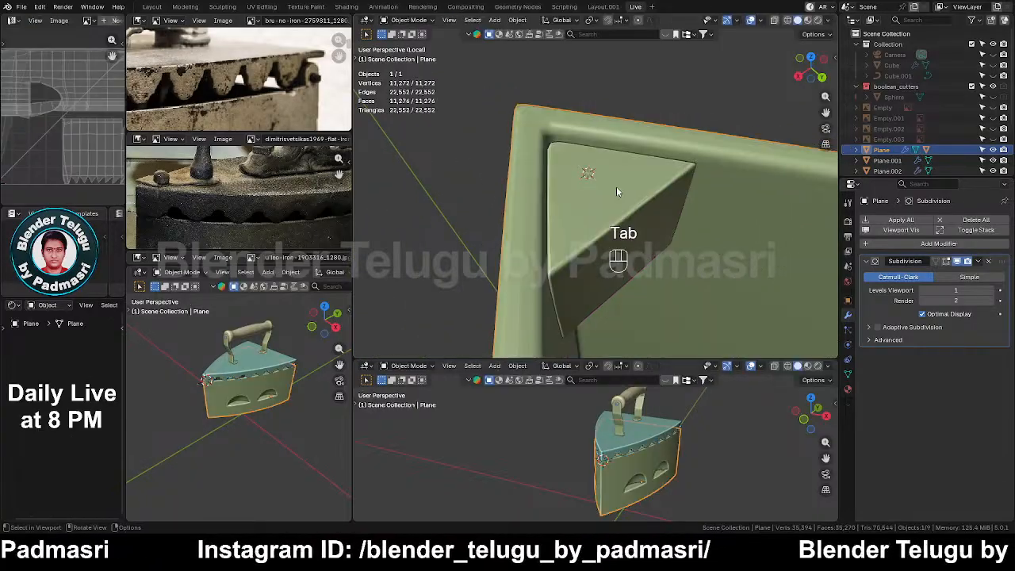
key(ctrl+s)
Add a Round Cube mesh at the 3D cursor and open it in Edit Mode
key(shift+a)
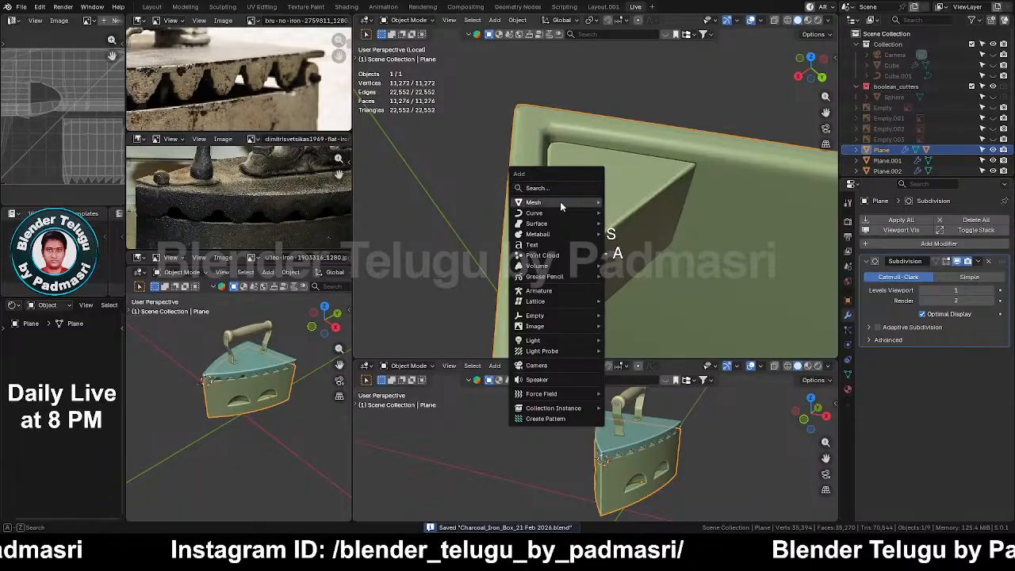
mouse_move(569, 202)
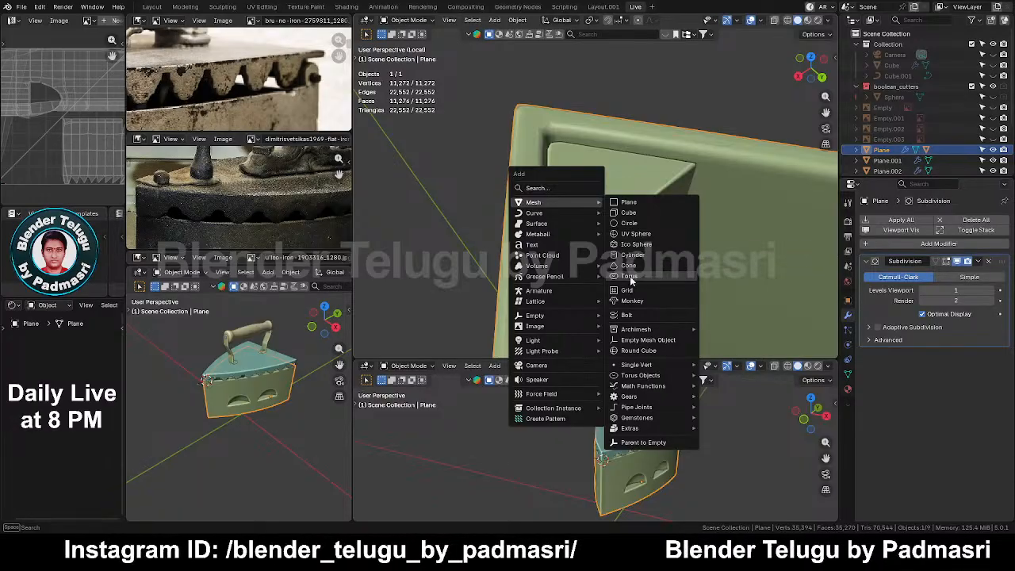
click(634, 352)
key(Tab)
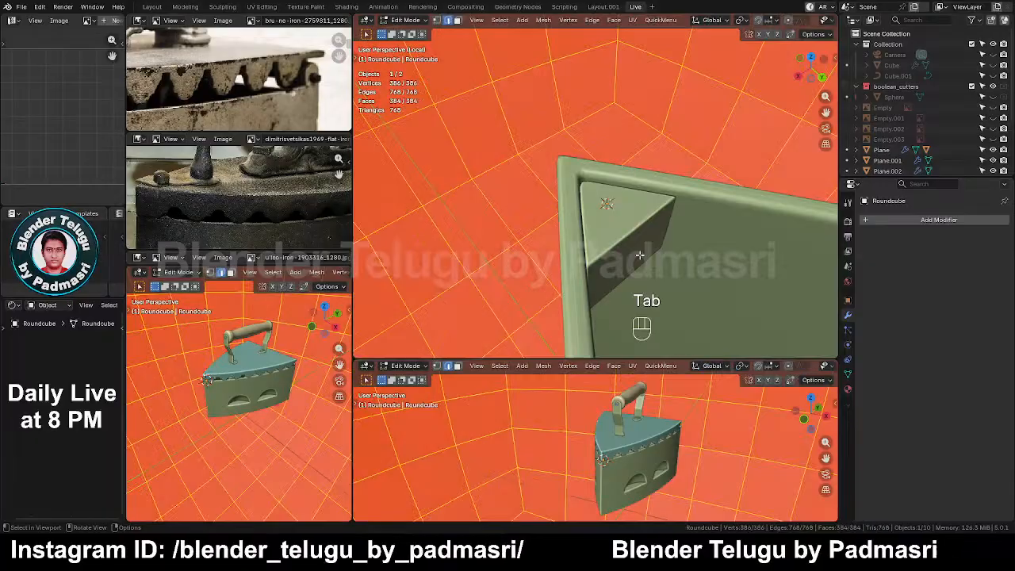
Scale the round cube's whole mesh down by about 0.038, 0.072 and 0.503 in turn to fit the corner block's top face
key(s)
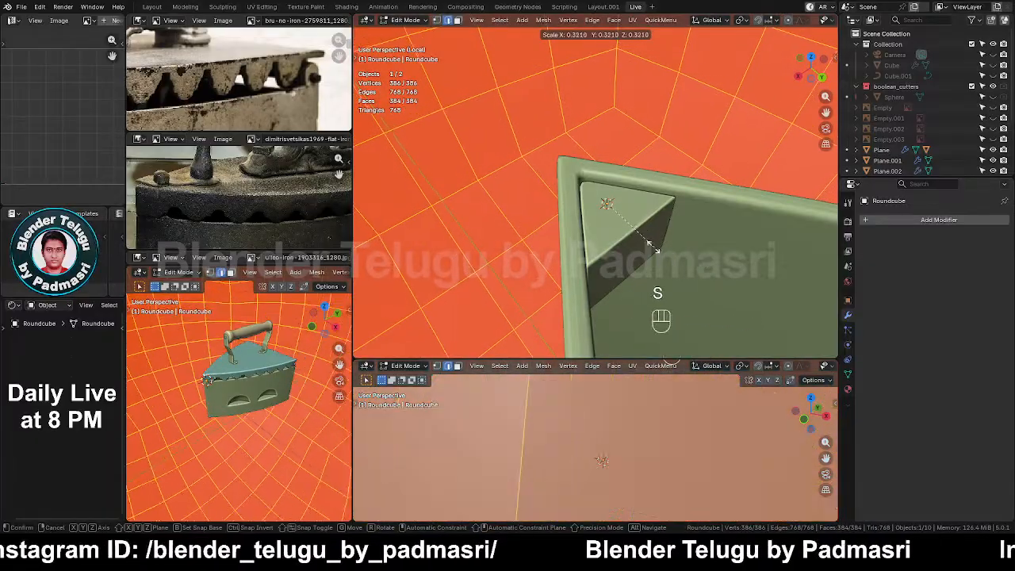
click(613, 209)
key(s)
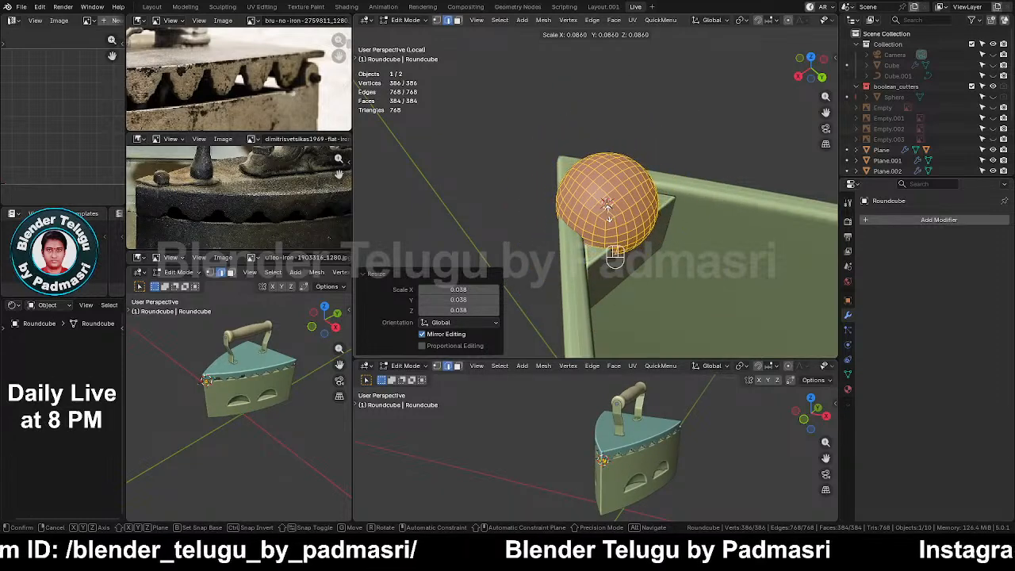
click(608, 208)
key(s)
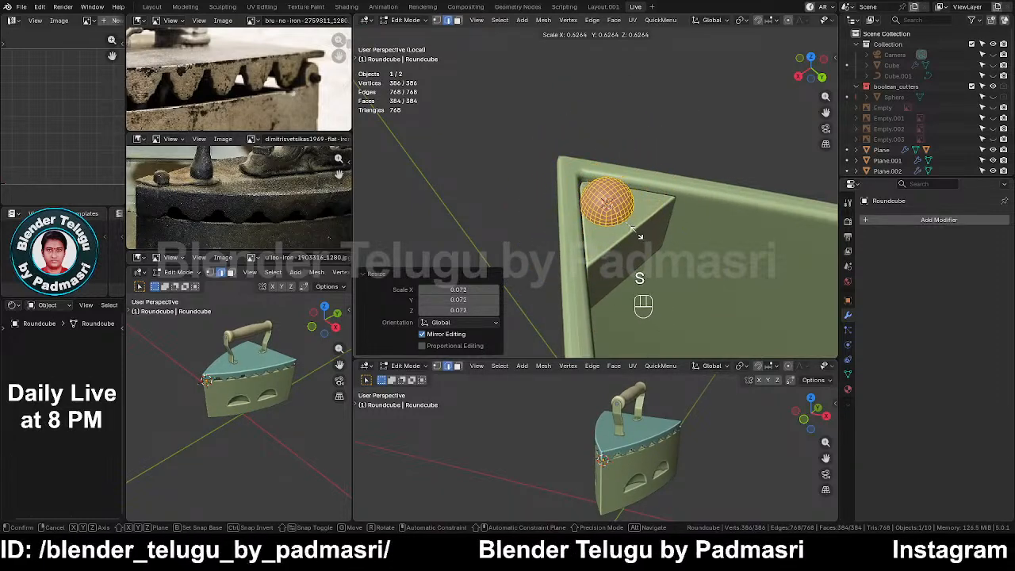
click(631, 226)
In front view with X-ray on, delete the lower half of the sphere's faces to leave a dome
middle_drag(631, 226, 594, 174)
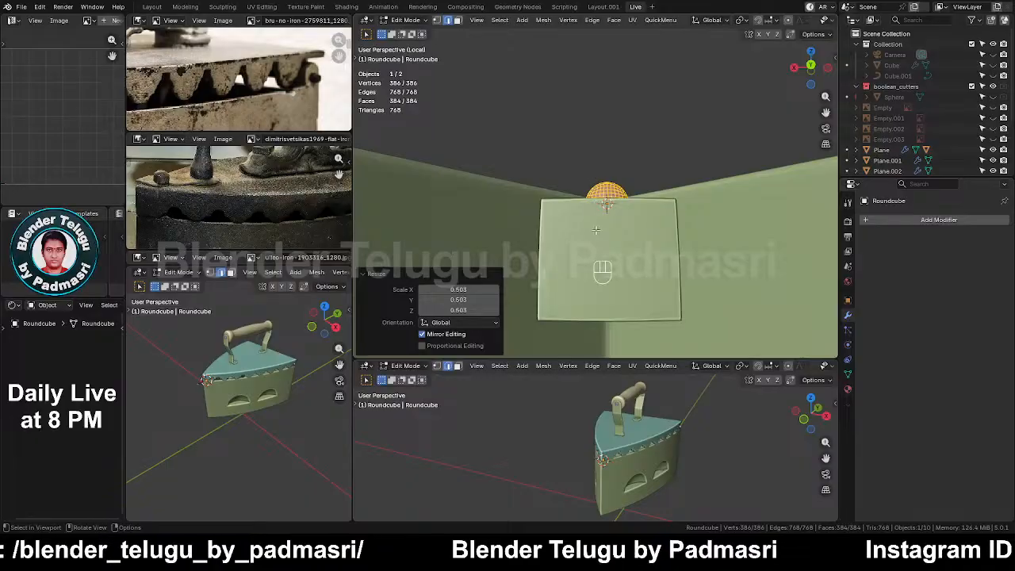
key(alt+z)
scroll(599, 241, up, 3)
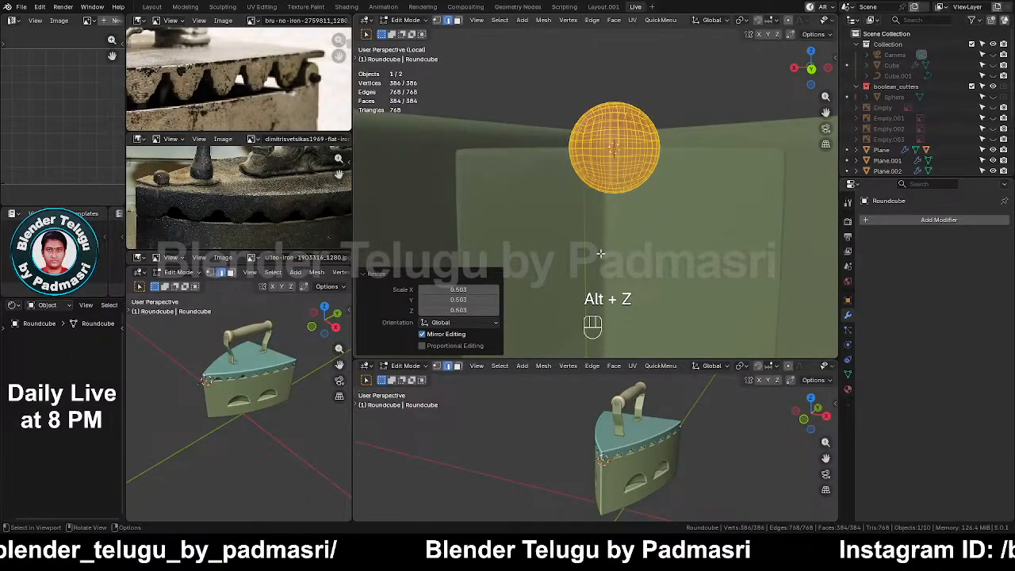
key(alt+z)
alt+middle_drag(601, 253, 547, 212)
key(alt+z)
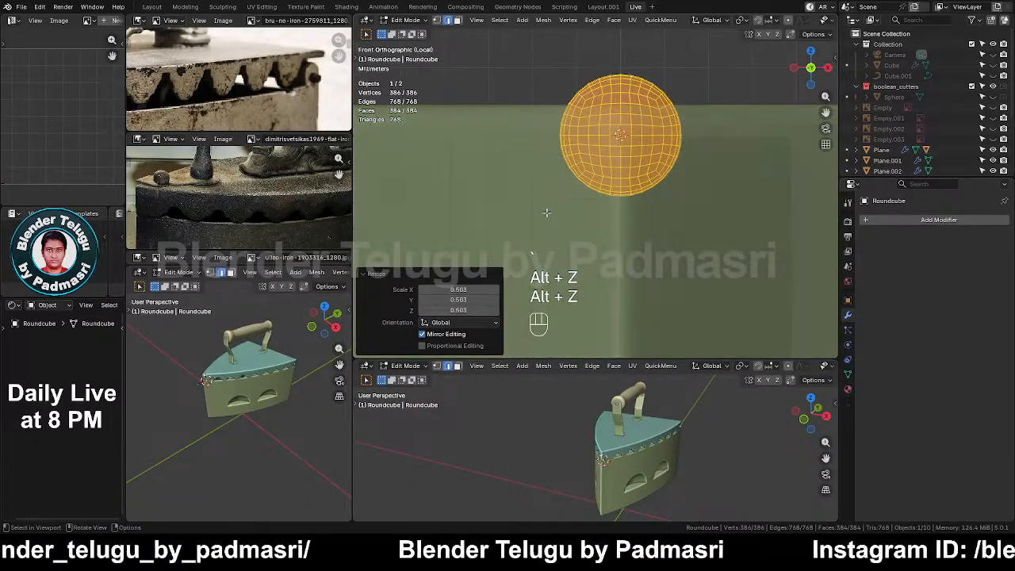
key(3)
drag(617, 166, 764, 227)
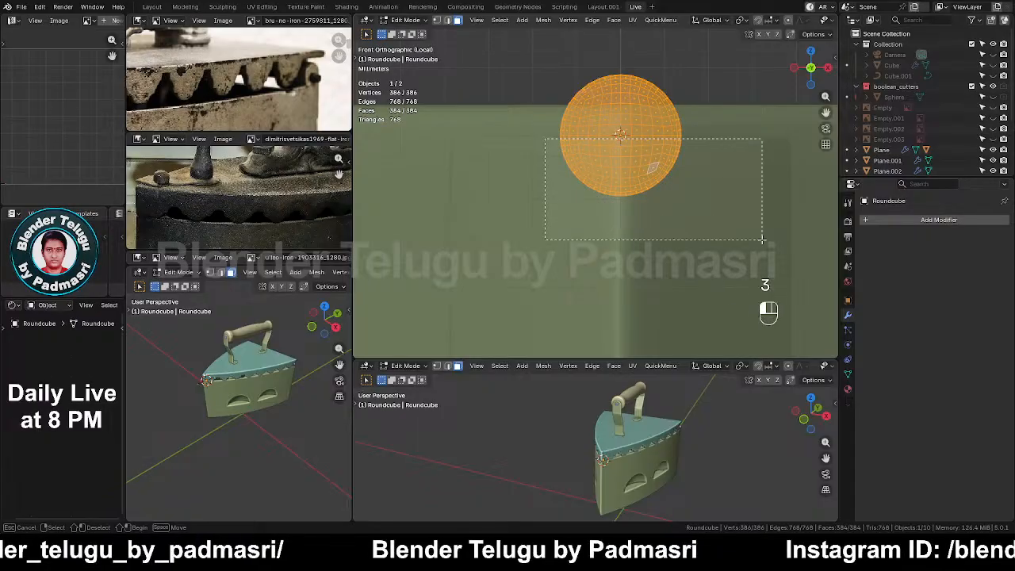
key(x)
click(806, 164)
Extrude the dome's open bottom rim about 0.343 cm down along Z, and move it slightly further down
key(1)
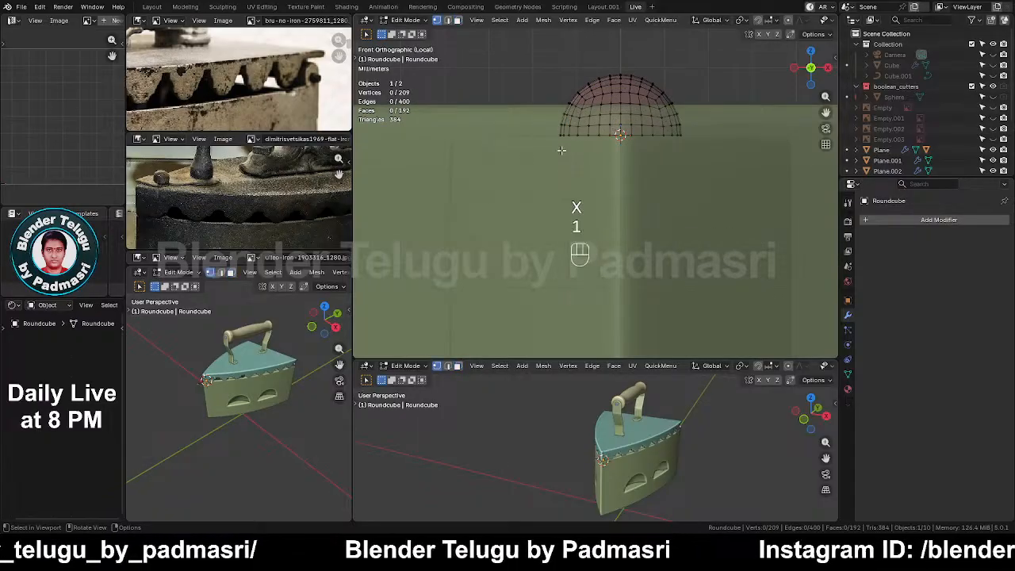
drag(549, 133, 767, 195)
key(e)
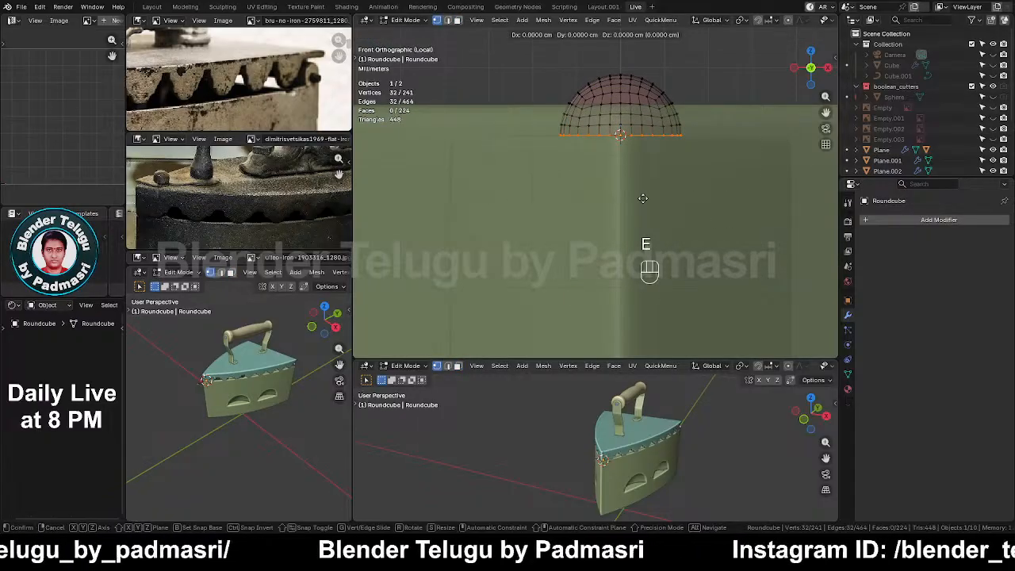
key(z)
click(650, 348)
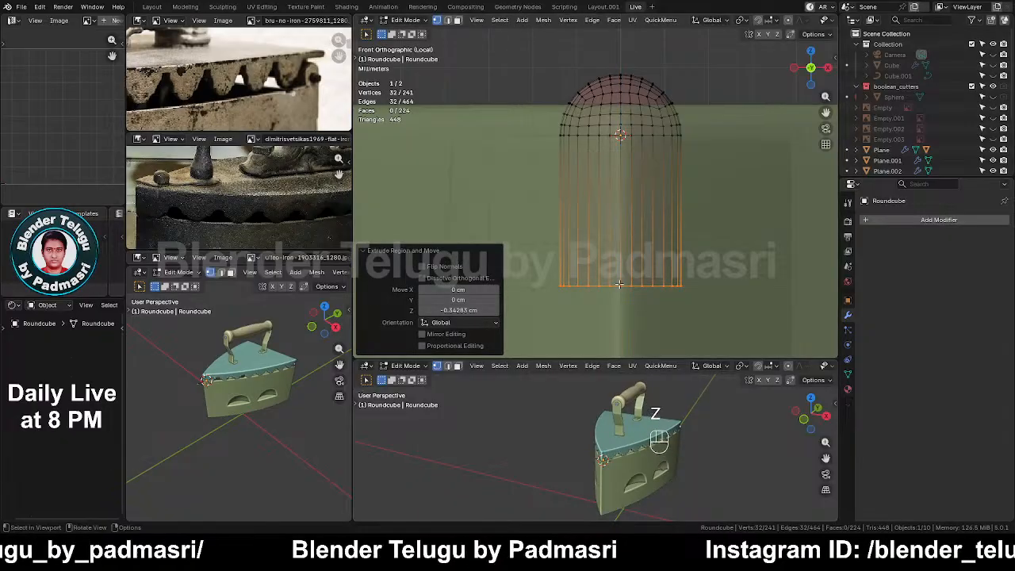
key(g)
key(z)
click(625, 287)
Move the whole domed pin mesh up about 0.396 cm along Z and turn off X-ray
key(a)
key(g)
key(z)
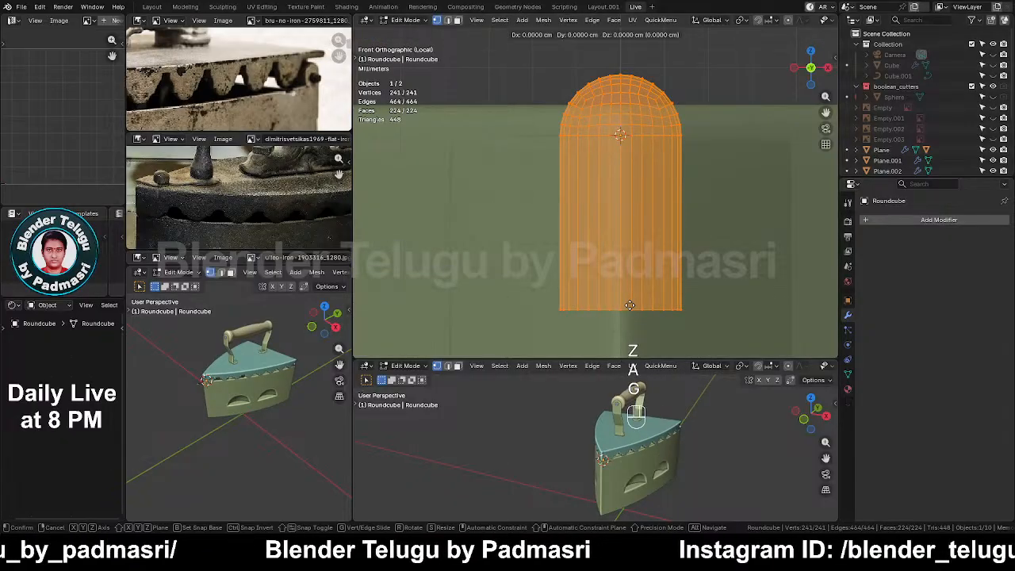
shift+click(624, 129)
key(alt+z)
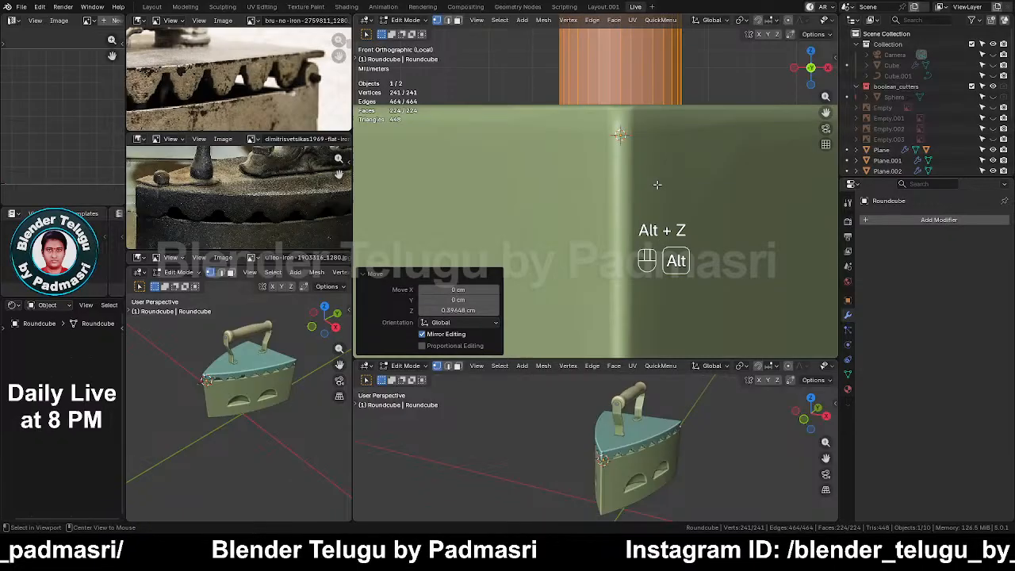
Return the domed pin to Object Mode and shade it smooth
key(Tab)
middle_drag(656, 184, 607, 166)
right_click(650, 158)
click(649, 157)
key(ctrl+z)
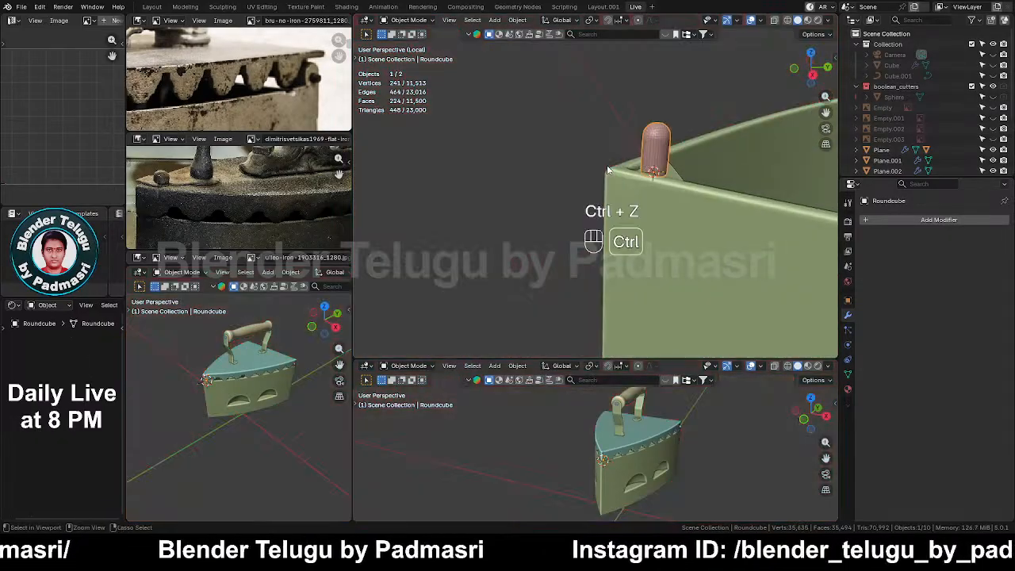
right_click(666, 148)
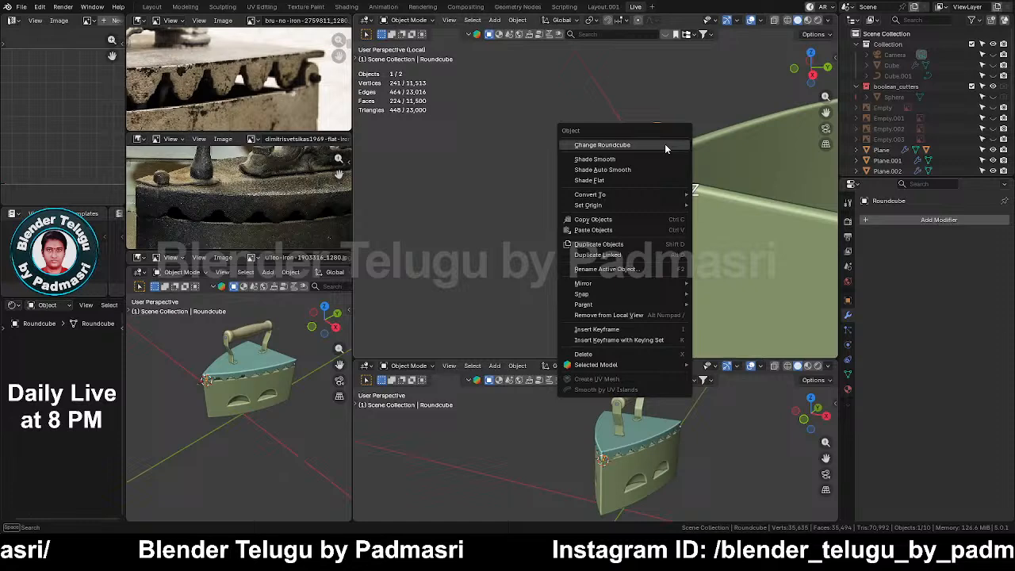
click(590, 159)
middle_drag(684, 164, 680, 191)
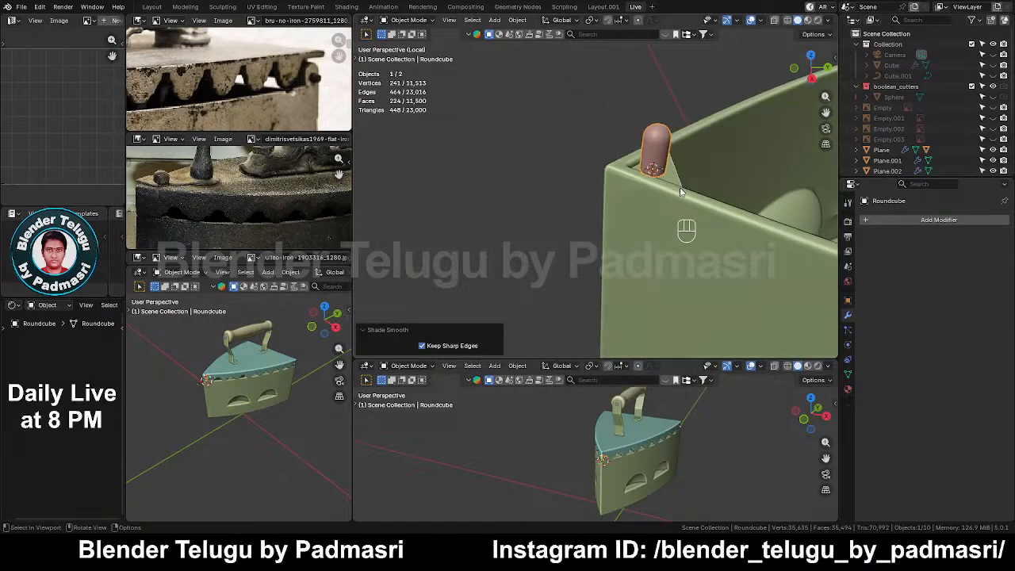
Scale the whole pin mesh to about 0.433 and lower it about 0.249 cm along Z onto the corner block
key(Tab)
middle_drag(682, 57, 694, 214)
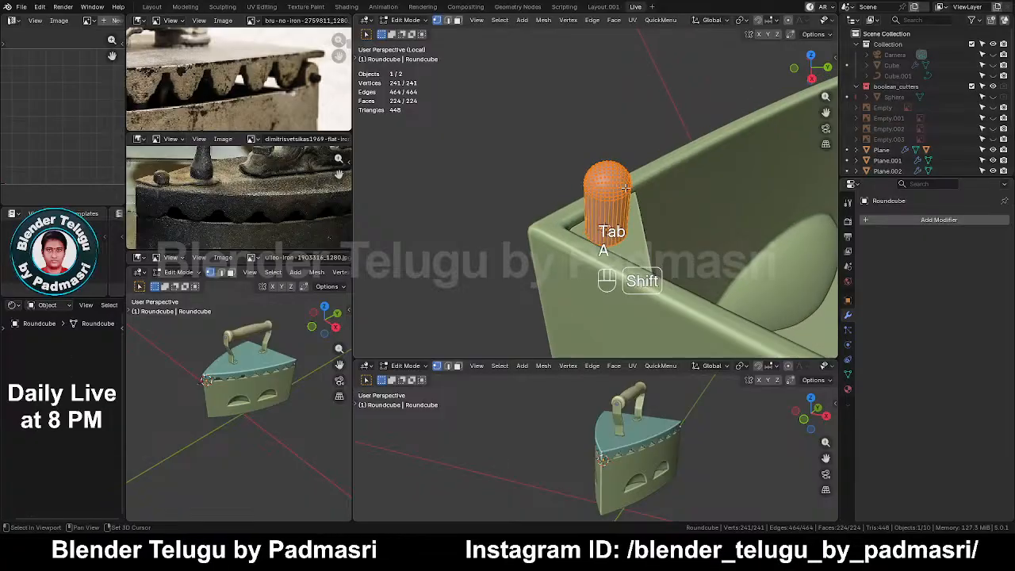
key(s)
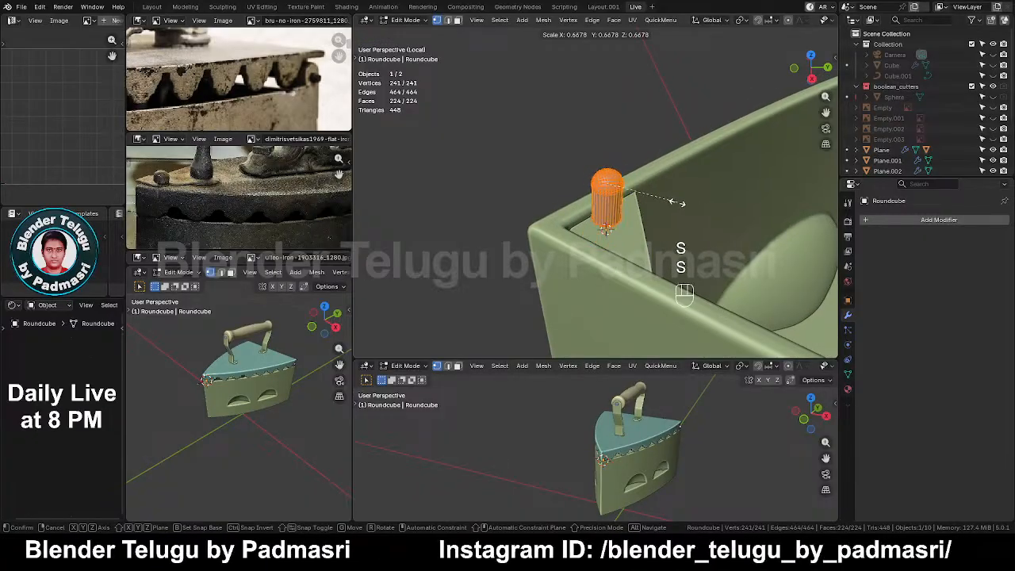
click(653, 196)
key(g)
key(z)
key(shift)
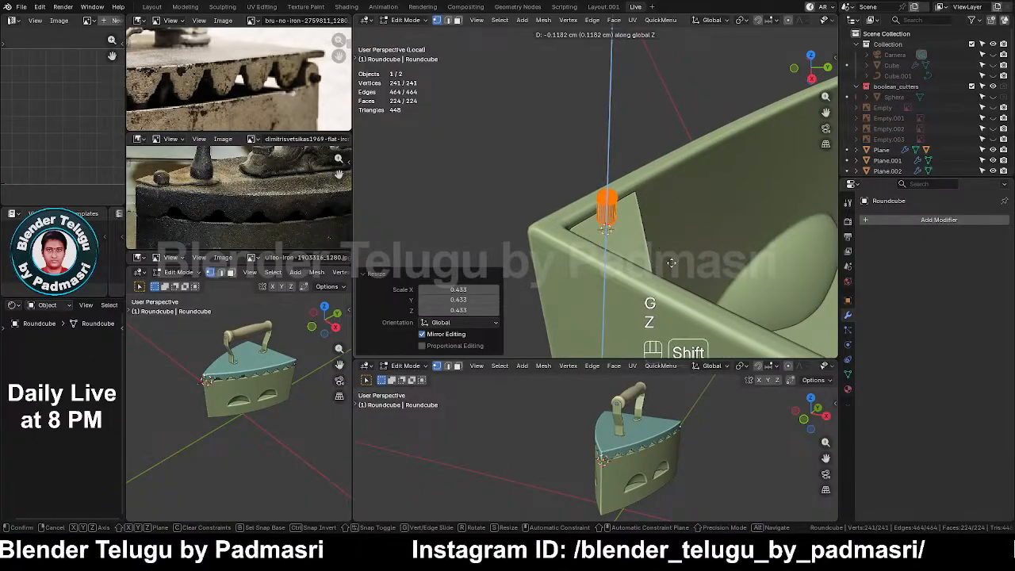
click(728, 83)
middle_drag(726, 111, 724, 274)
Select the pin's domed top vertices and raise them along Z to lengthen the pin, return to Object Mode and save
scroll(295, 242, down, 5)
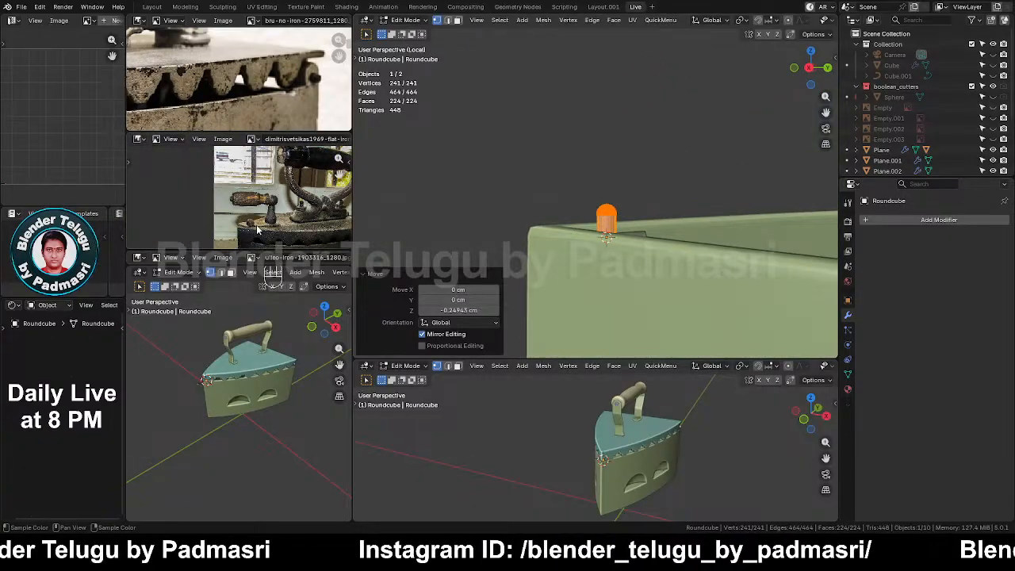
key(alt+z)
drag(539, 185, 685, 231)
key(g)
key(z)
click(673, 195)
key(alt+z)
key(Tab)
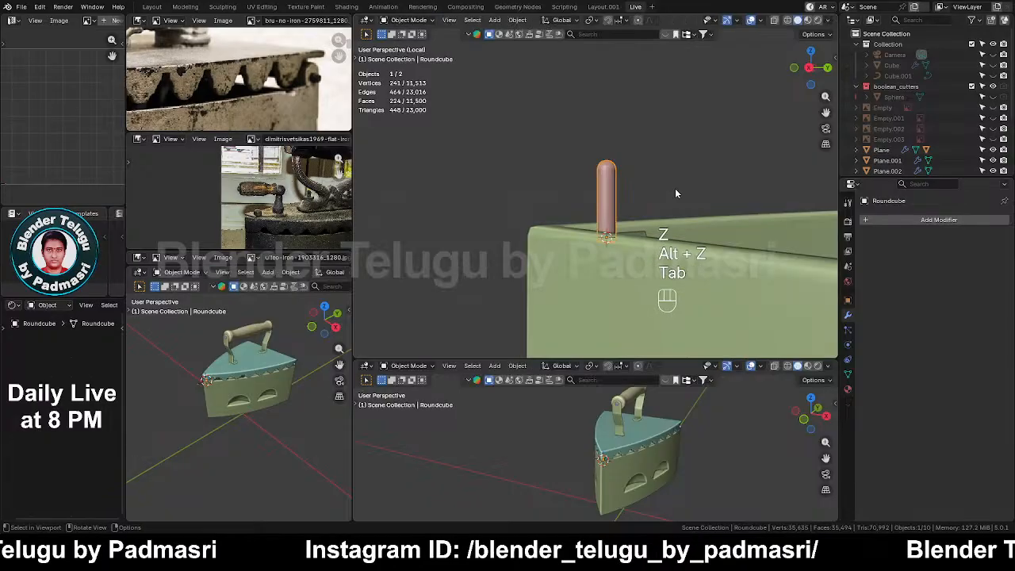
key(ctrl+s)
Select the iron body and enter Edit Mode with edge selection at the corner block
middle_drag(621, 230, 630, 254)
click(640, 268)
scroll(614, 255, up, 5)
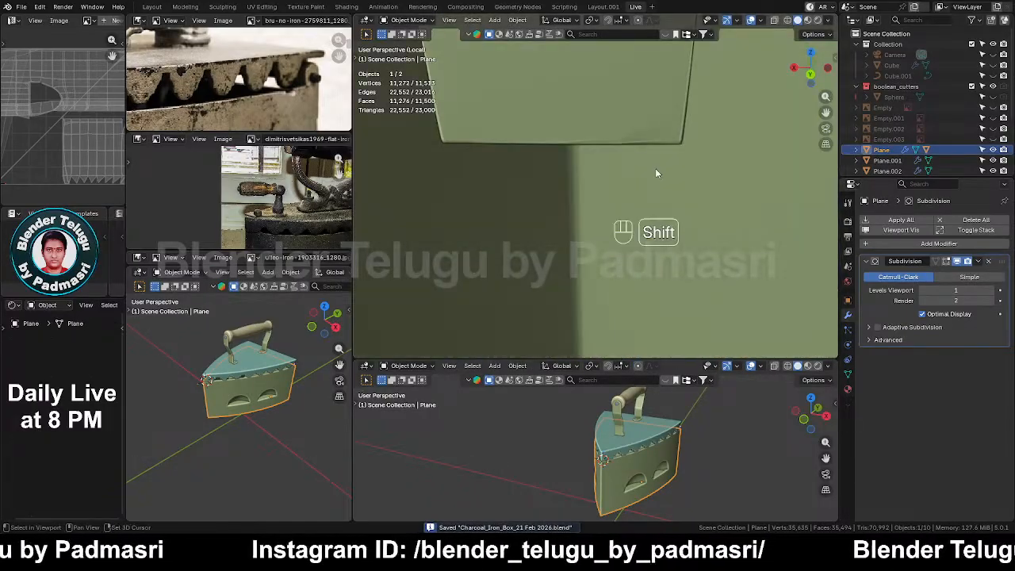
shift+middle_drag(657, 172, 687, 275)
key(Tab)
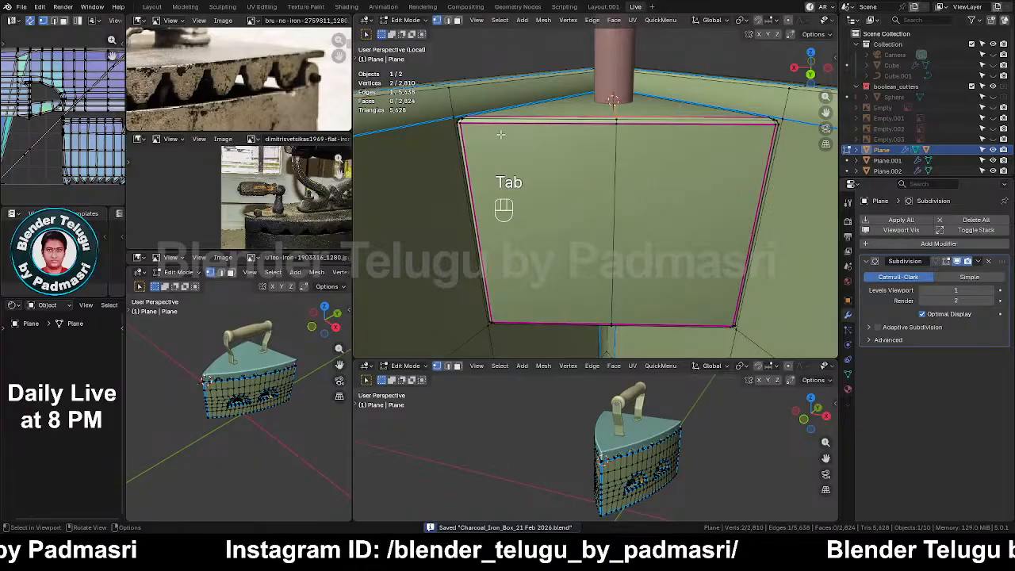
middle_drag(500, 134, 570, 146)
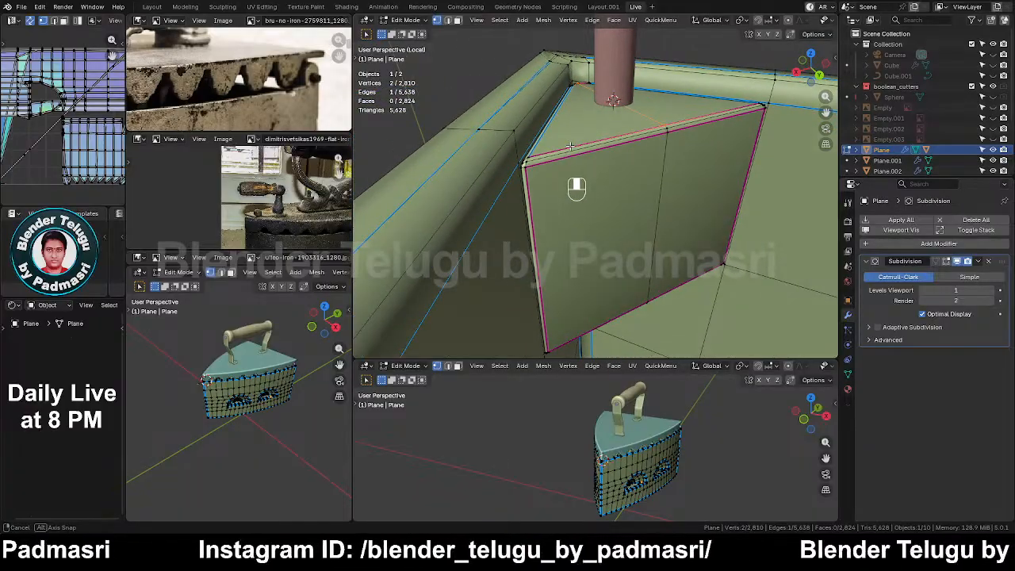
key(2)
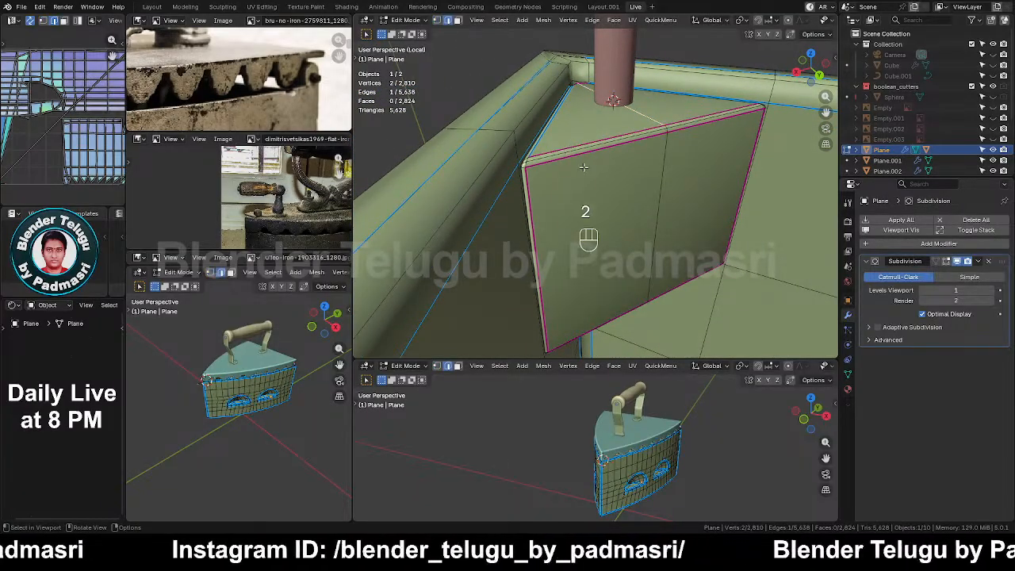
Select only the corner block's linked mesh, set its mean edge crease to 1.00, return to Object Mode and save
key(a)
key(Tab)
key(n)
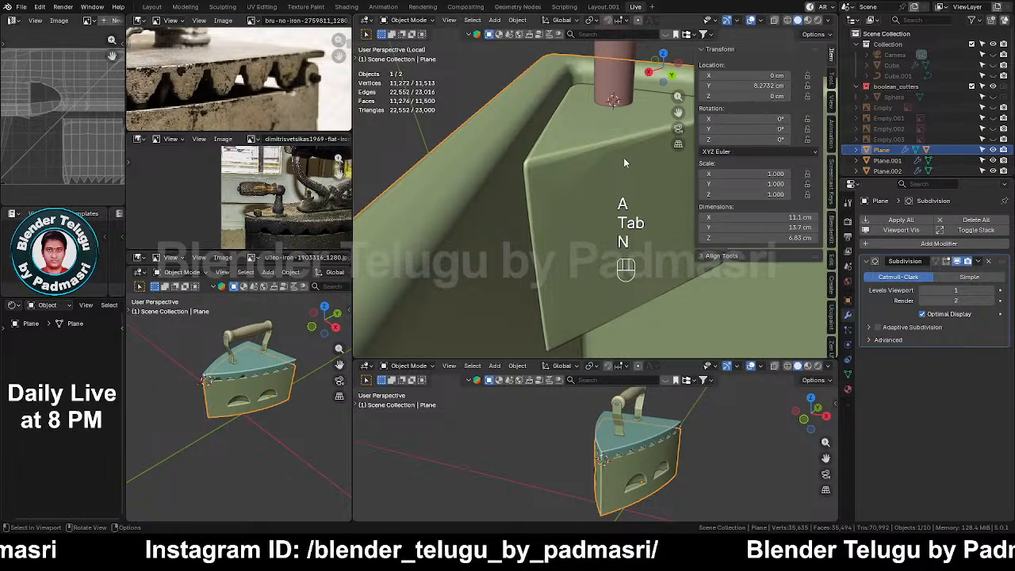
key(n)
key(Tab)
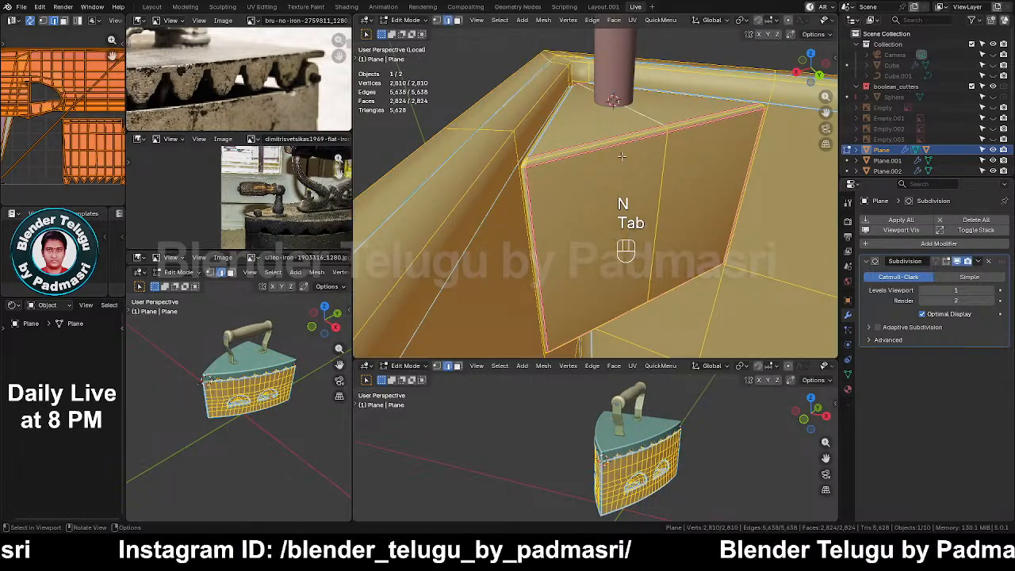
key(n)
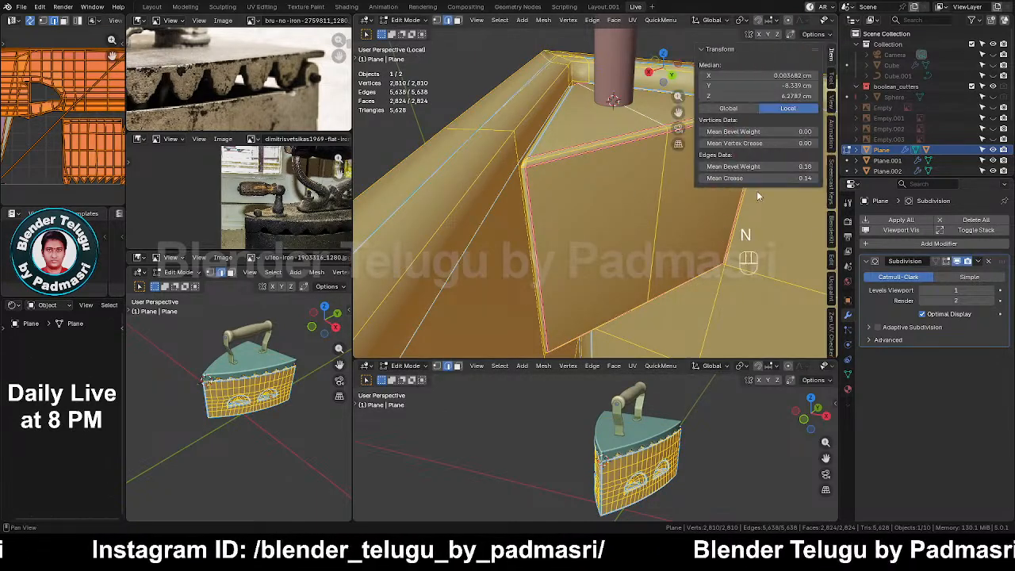
key(alt+a)
key(l)
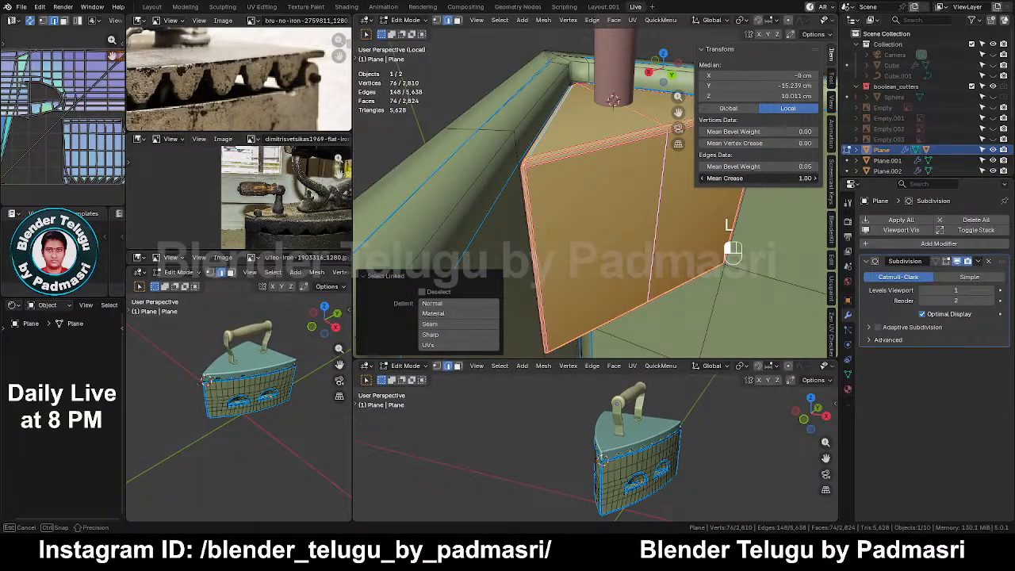
key(Tab)
key(ctrl+s)
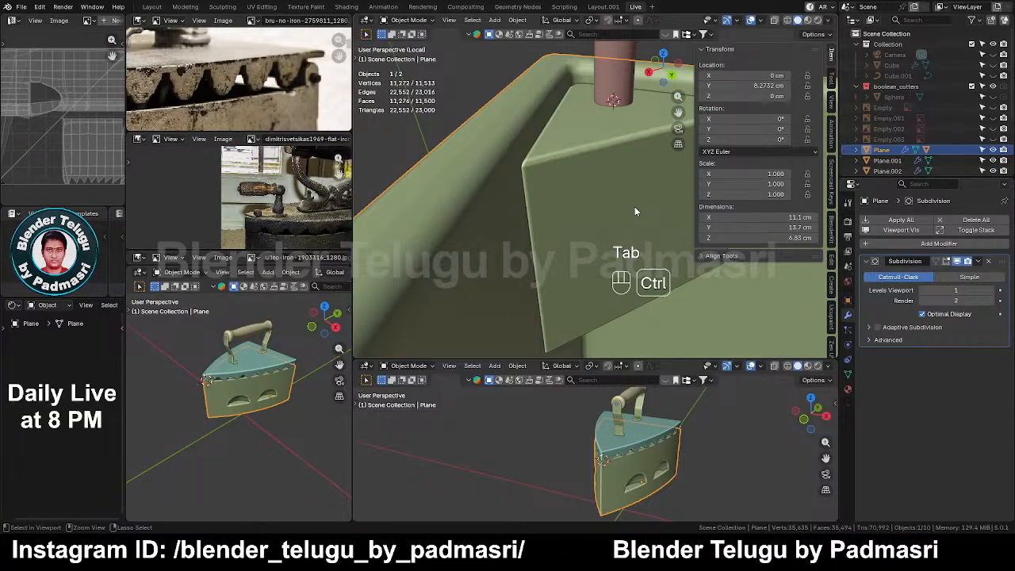
key(n)
Select the pin on the corner block and exit local view to bring back the whole iron
middle_drag(635, 206, 604, 193)
click(598, 139)
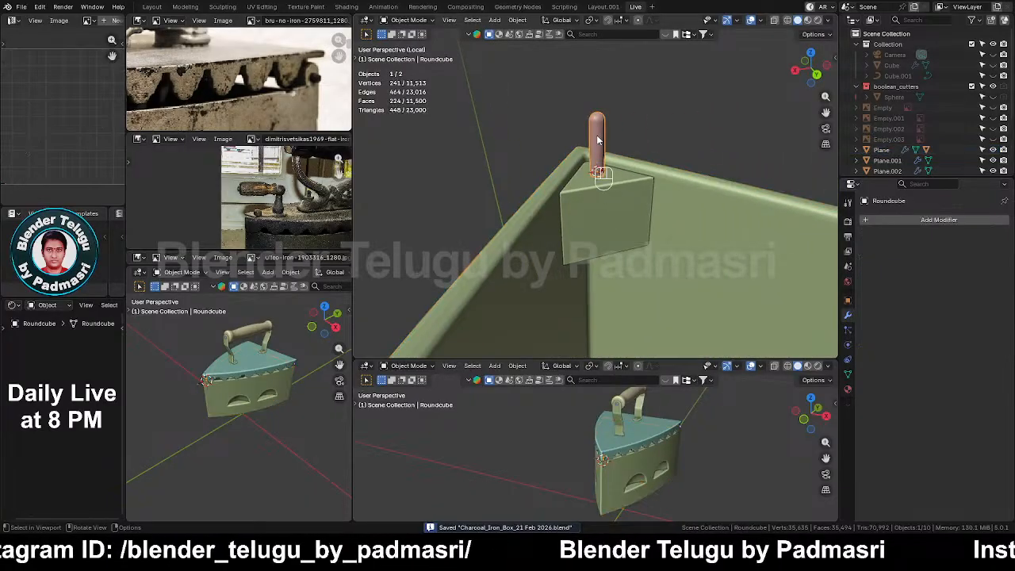
key(slash)
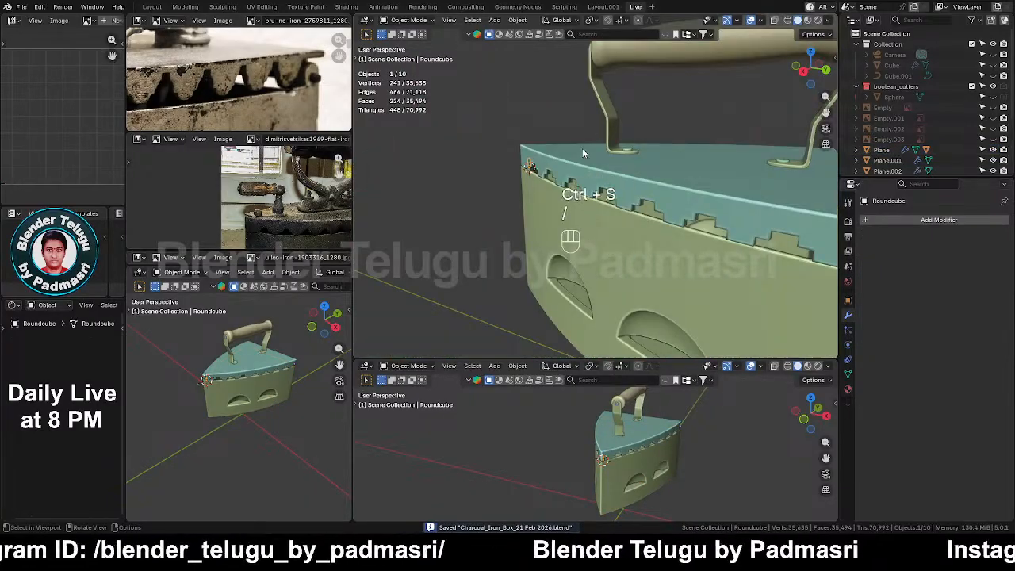
middle_drag(583, 149, 646, 141)
scroll(547, 149, up, 8)
scroll(524, 163, up, 3)
scroll(519, 166, down, 8)
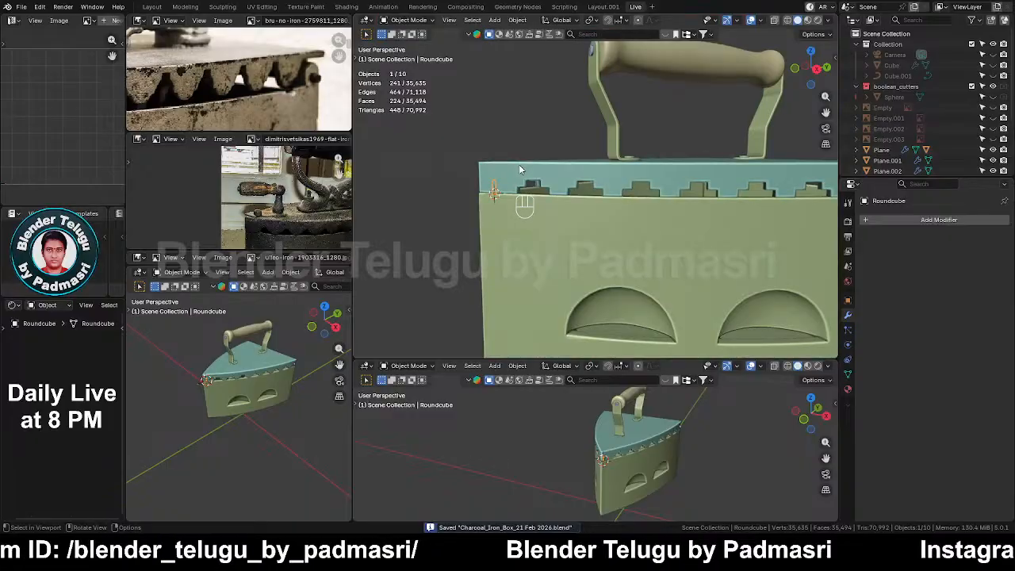
scroll(519, 166, up, 1)
shift+middle_drag(519, 165, 584, 180)
scroll(613, 212, up, 4)
In Edit Mode with X-ray, raise the pin's domed top about 0.684 cm along Z and turn X-ray off
key(Tab)
key(alt+z)
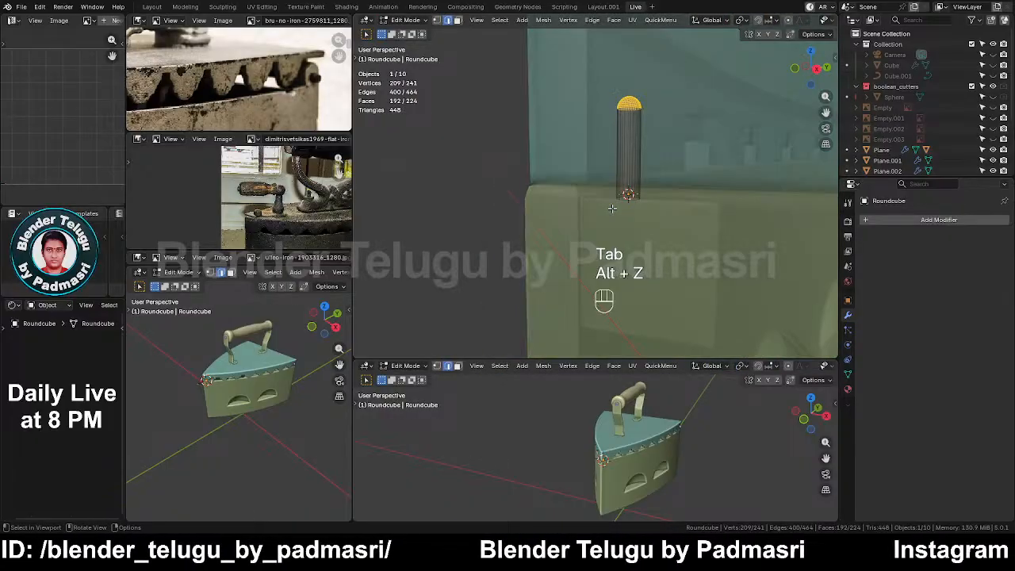
key(z)
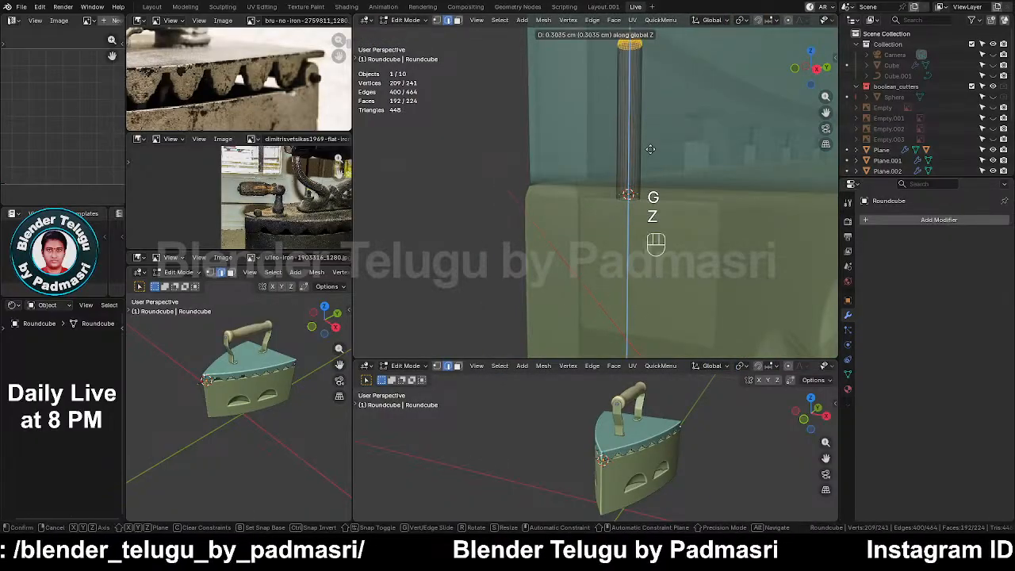
click(664, 99)
key(alt+z)
scroll(666, 109, down, 4)
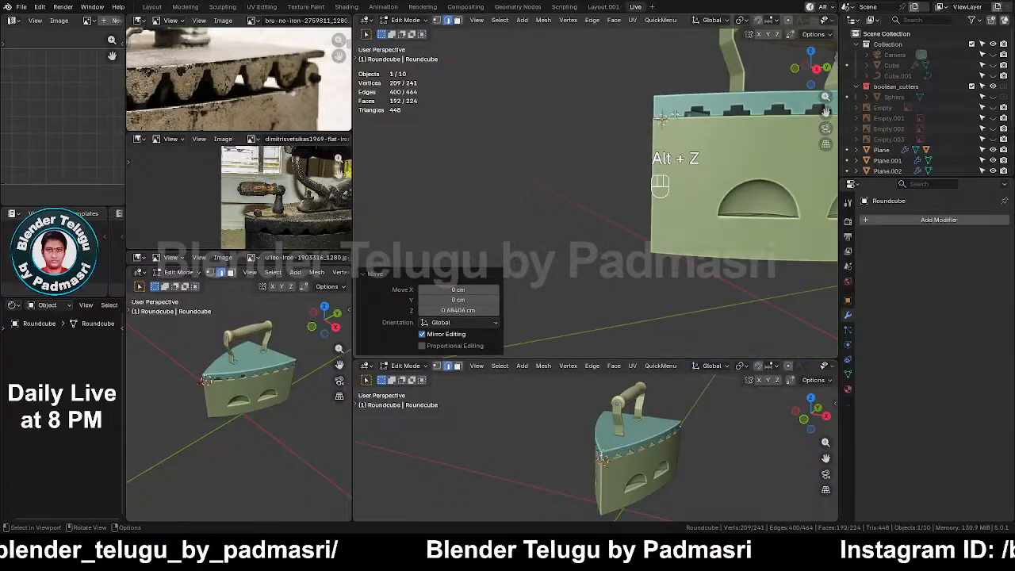
Raise the domed top further along Z through the lid, then lower it about 0.243 cm
middle_drag(667, 91, 695, 163)
key(g)
key(z)
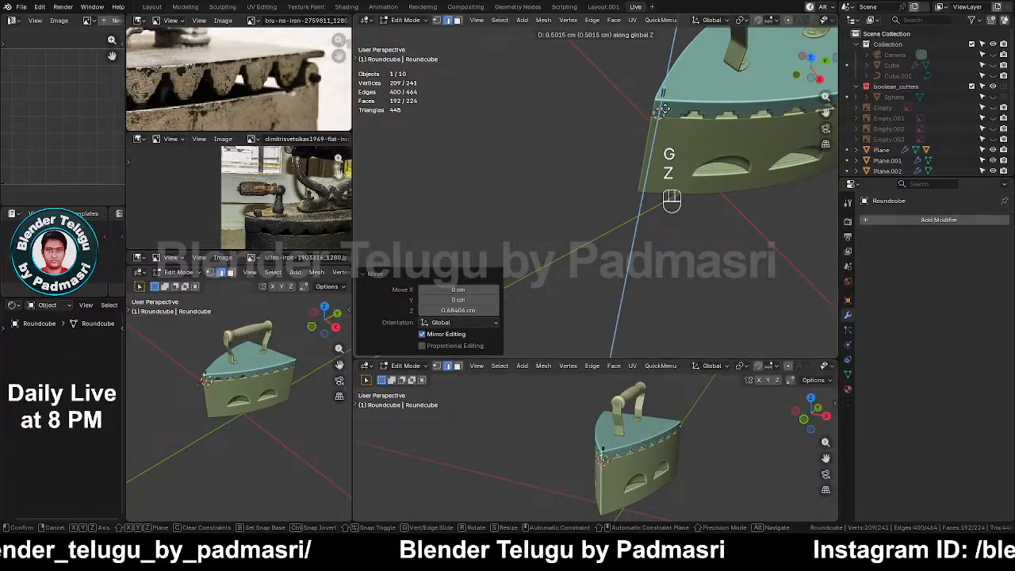
click(665, 111)
scroll(667, 114, up, 5)
mouse_move(674, 116)
shift+middle_down()
mouse_move(661, 143)
mouse_move(660, 129)
shift+middle_up()
key(g)
key(z)
click(632, 221)
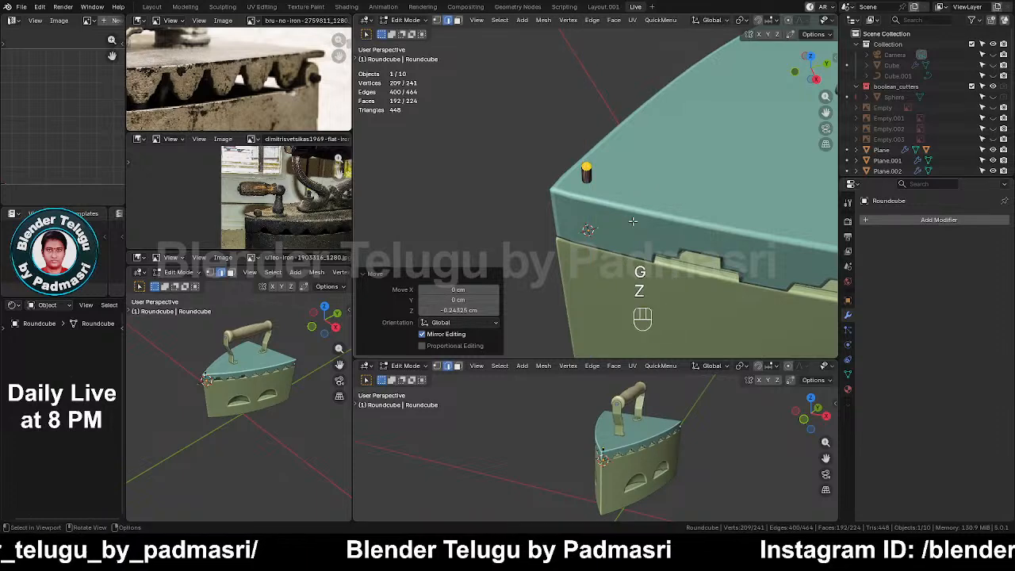
Scale the whole pin mesh by about 2.174
key(a)
key(s)
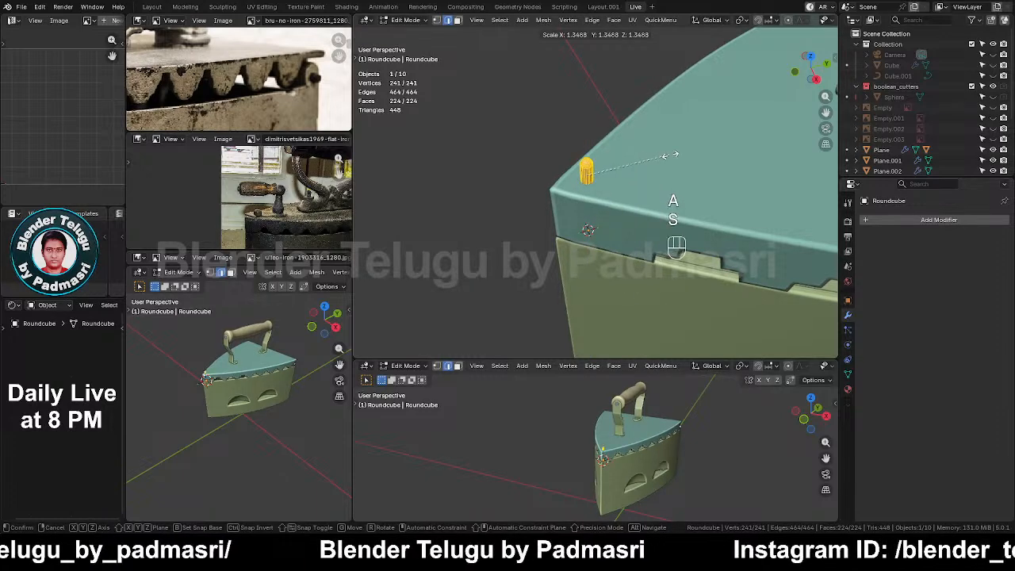
click(721, 143)
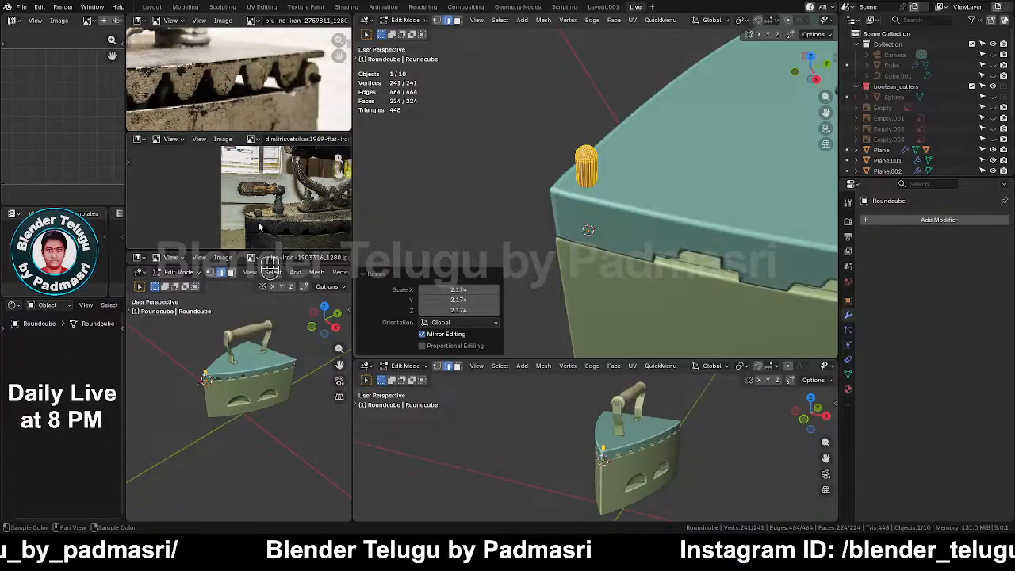
In front view with X-ray on, select the pin's bottom vertices and raise them along Z to just below the body's rim
middle_drag(672, 207, 662, 155)
alt+middle_drag(674, 222, 589, 184)
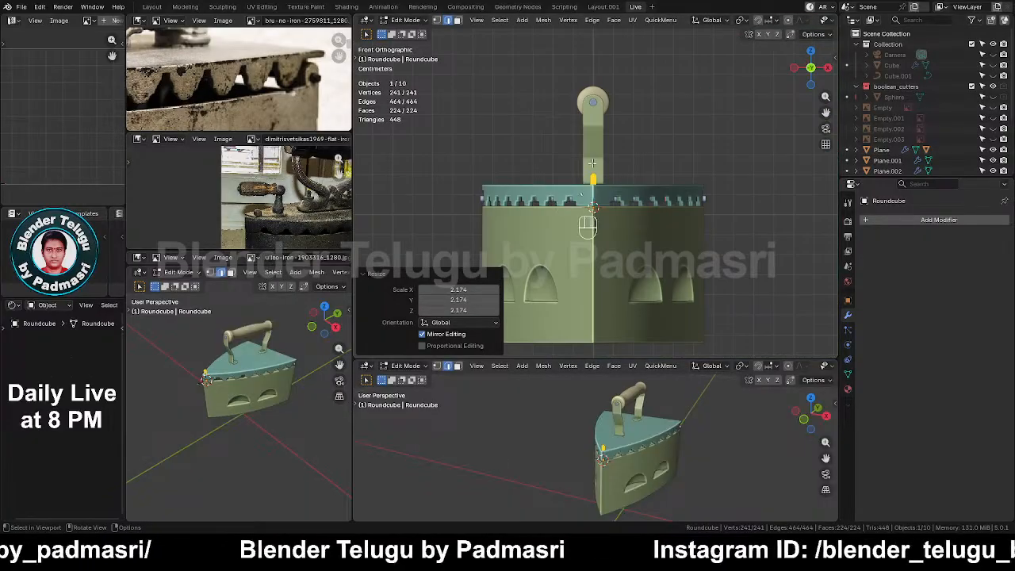
key(alt+z)
key(1)
scroll(628, 187, up, 4)
drag(487, 229, 609, 318)
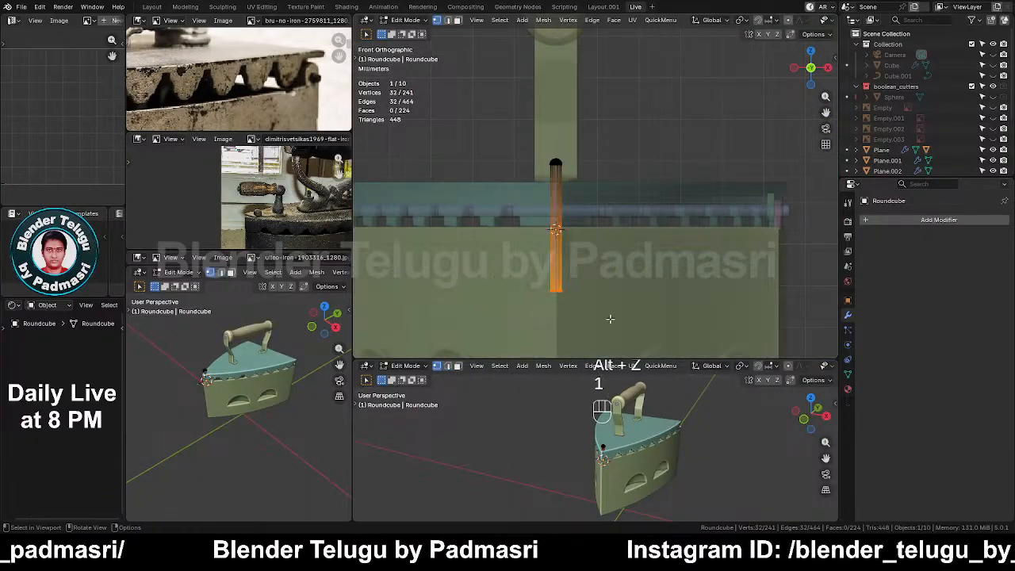
key(g)
key(z)
click(602, 269)
Select the pin's domed top vertices and lower them about 0.267 cm along Z
drag(517, 127, 636, 190)
key(g)
key(z)
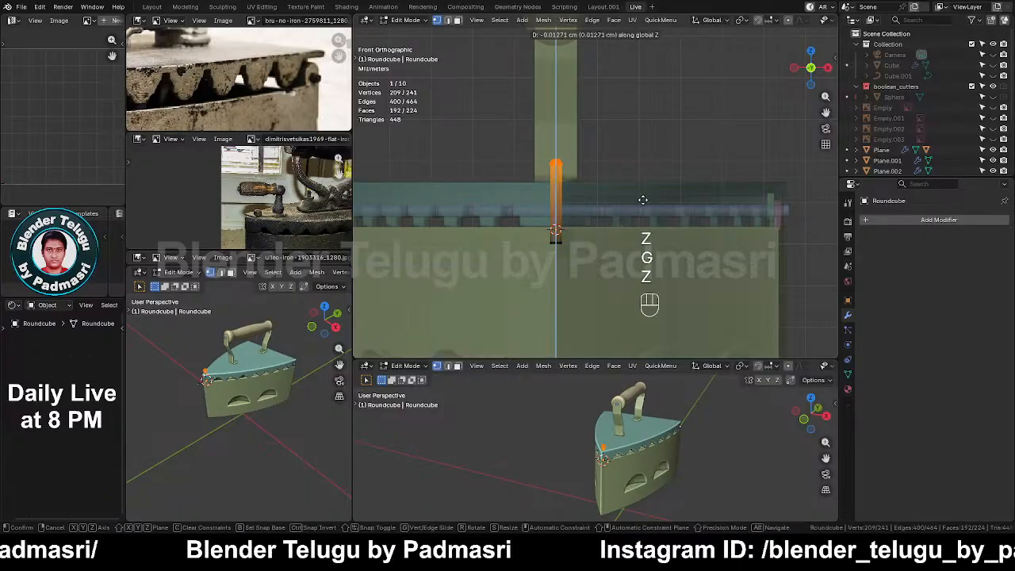
click(639, 204)
From the right side view, raise the pin's domed top about 0.025 cm along Z
key(grave)
click(698, 208)
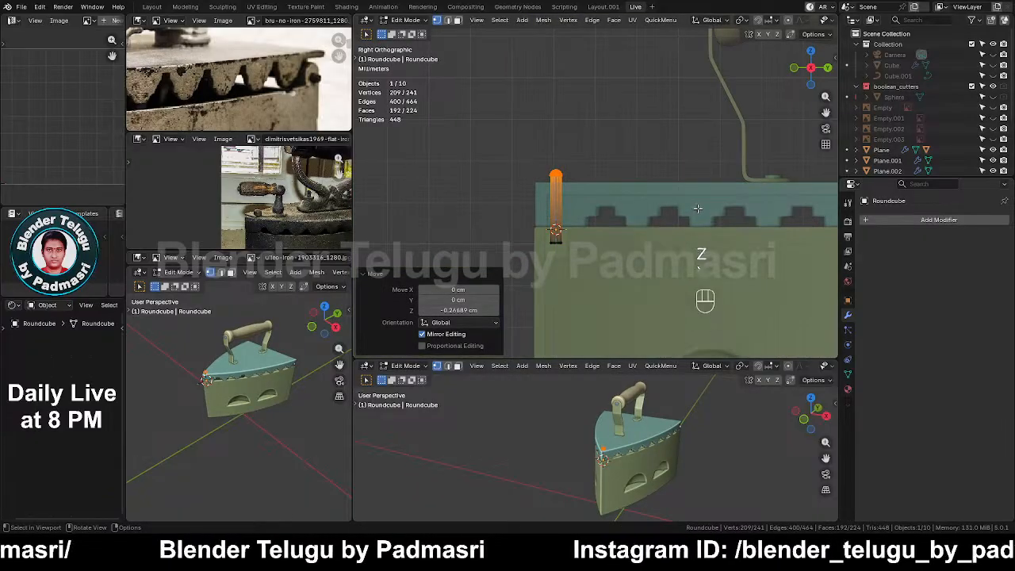
scroll(557, 180, up, 3)
key(g)
key(z)
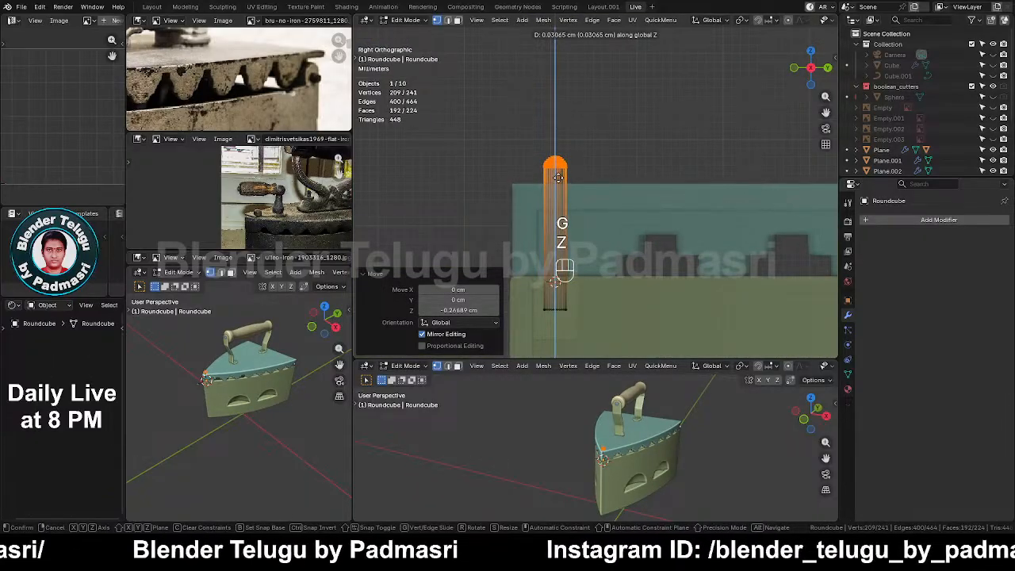
click(558, 177)
Add two edge loops around the pin near the lid's top surface, with slide factors of about 0.754 and 0.897
scroll(226, 188, up, 6)
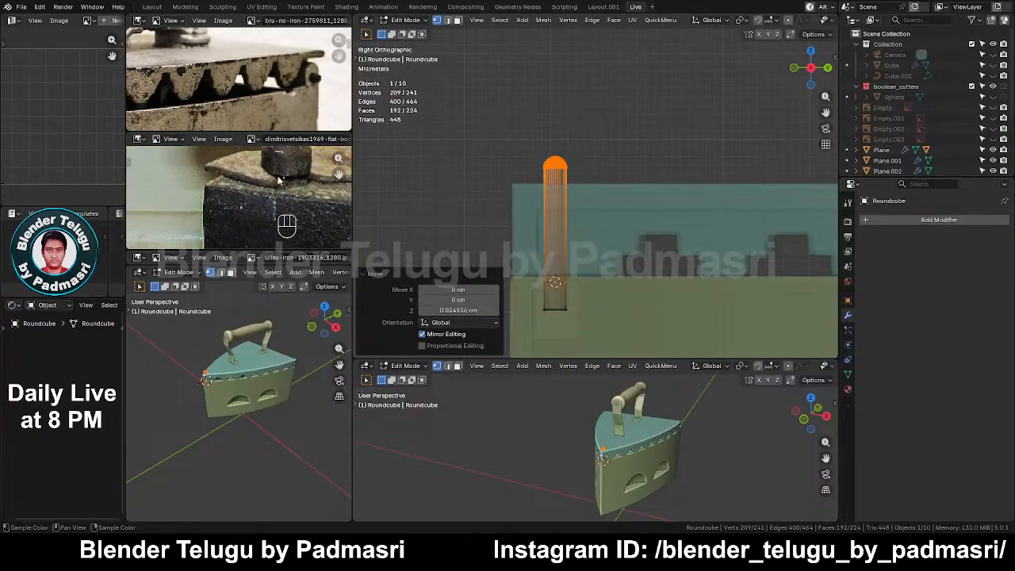
scroll(586, 198, up, 2)
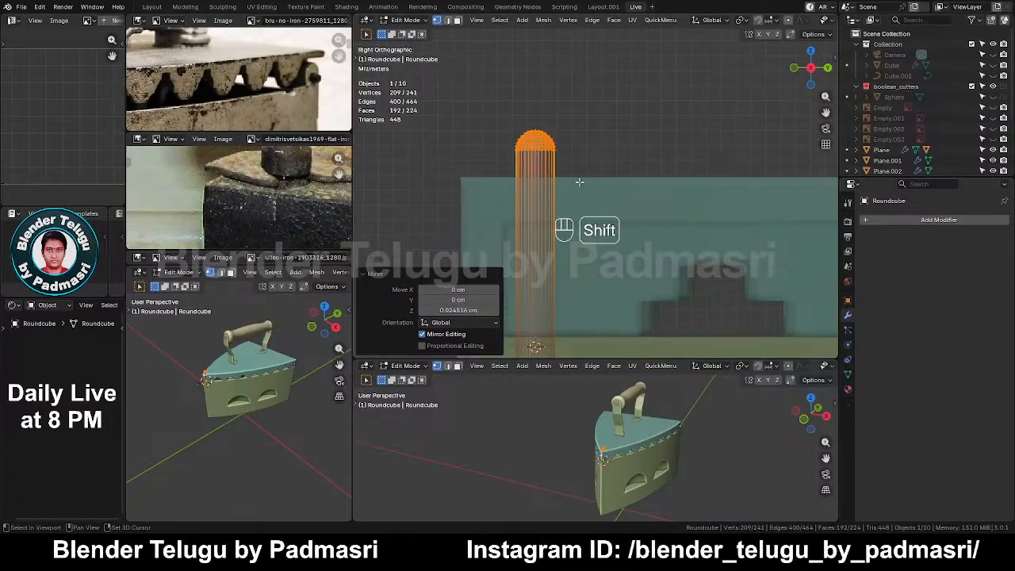
shift+middle_drag(574, 177, 606, 154)
key(ctrl+r)
click(571, 178)
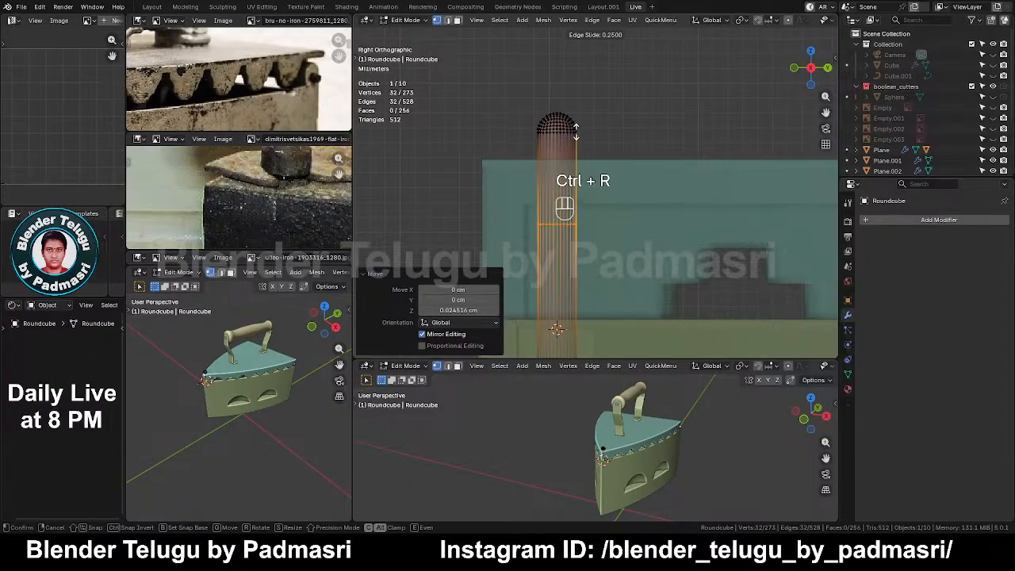
click(578, 110)
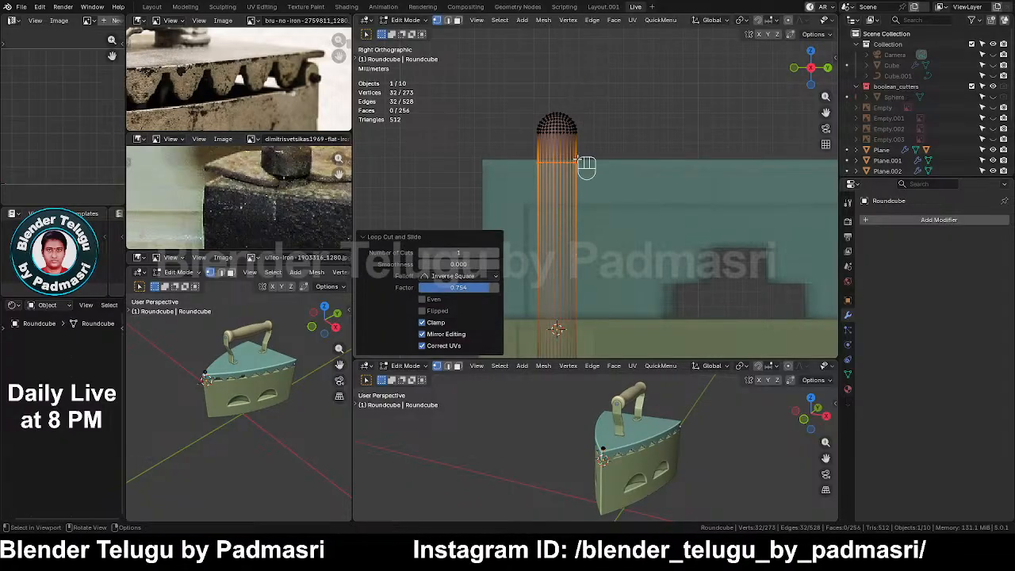
key(ctrl+r)
click(573, 183)
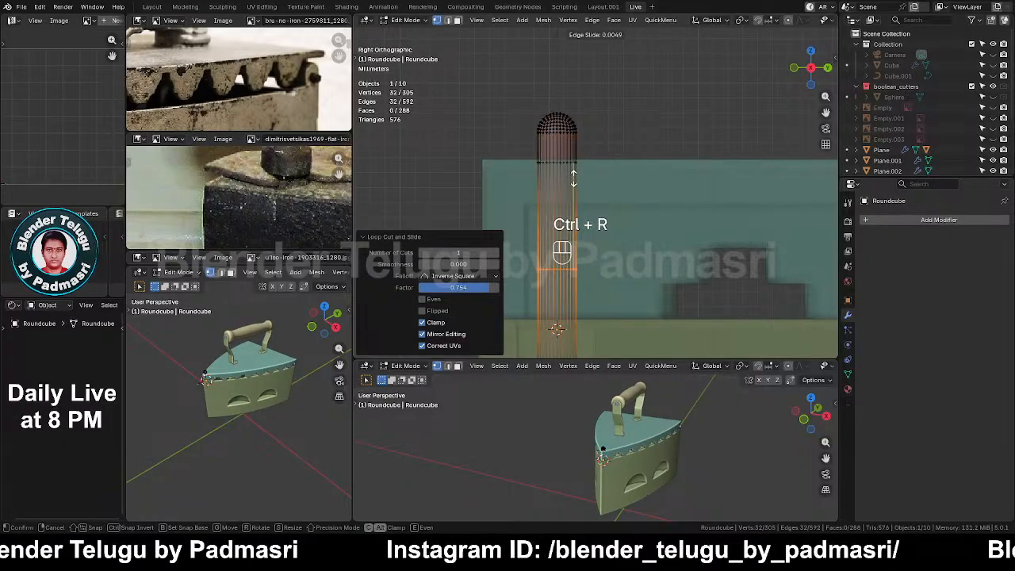
click(574, 83)
Select the pin shaft below the lower new loop and scale it to about 0.845 with the Z axis locked
shift+middle_drag(608, 238, 607, 198)
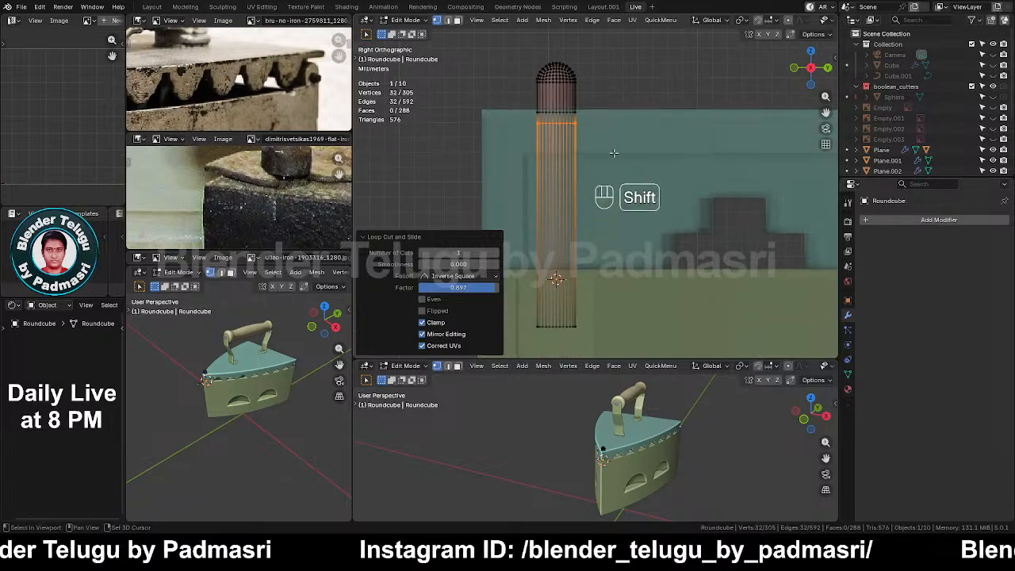
drag(520, 120, 663, 329)
key(s)
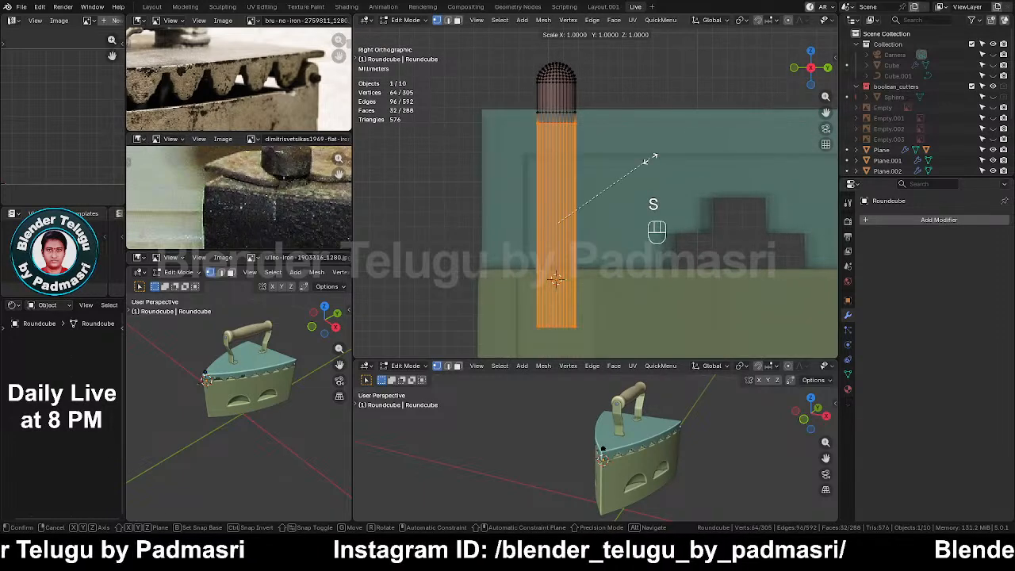
key(shift+z)
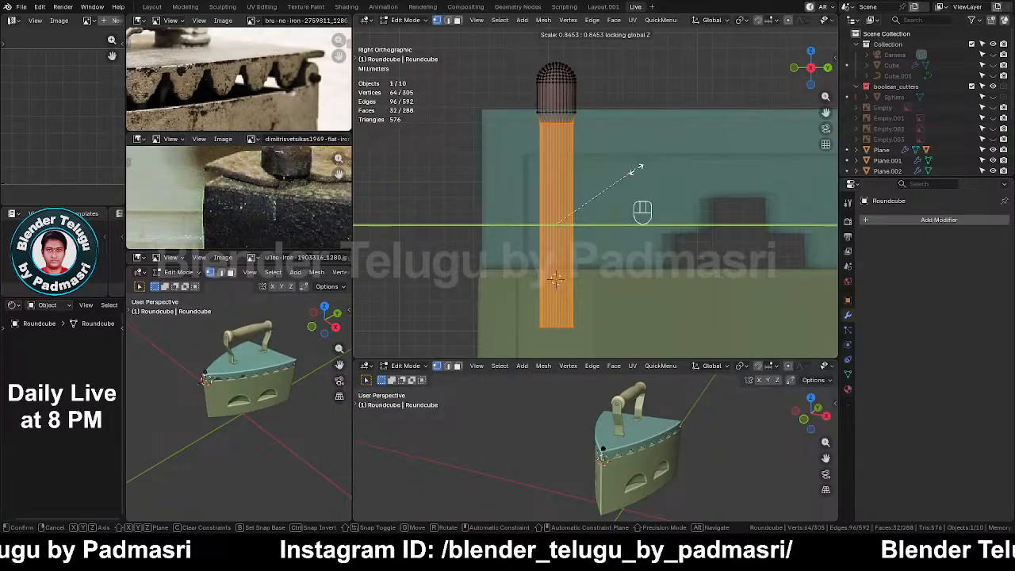
click(635, 168)
Select the narrowed shaft's top loop, move it up about 0.074 cm along Z using a snap base, and turn off X-ray
scroll(556, 122, up, 4)
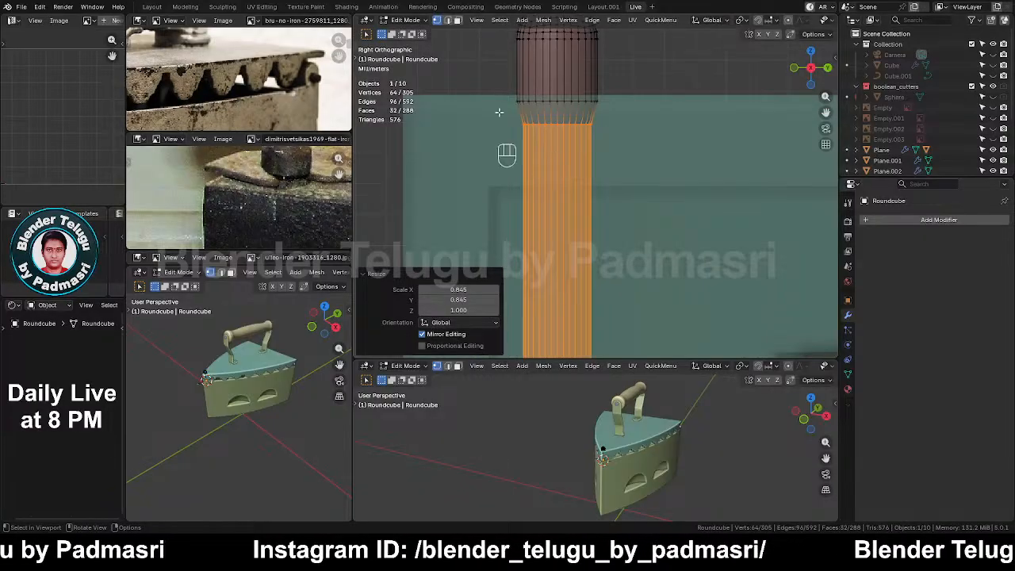
drag(602, 141, 602, 141)
key(g)
key(b)
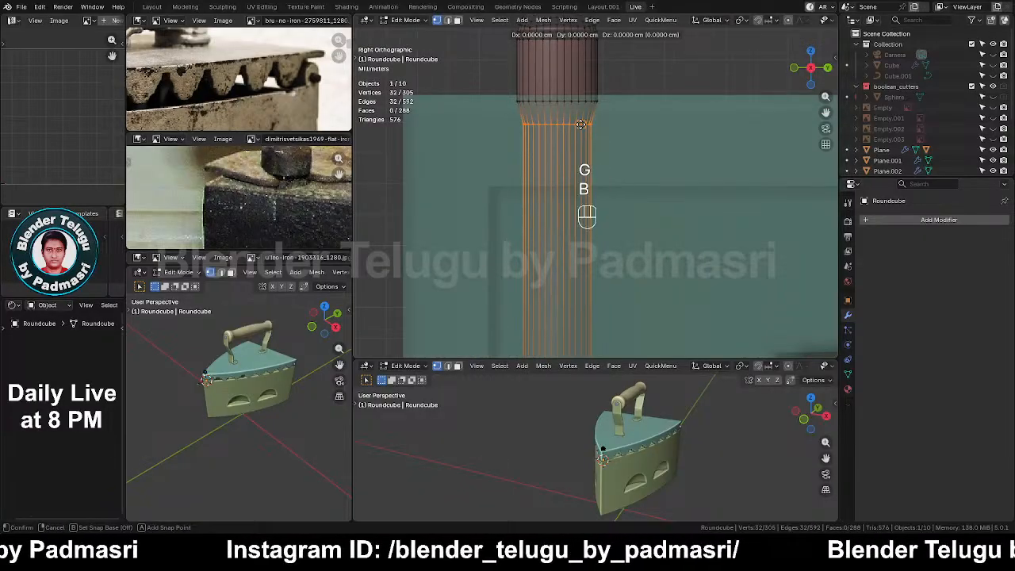
key(z)
click(583, 127)
key(alt+z)
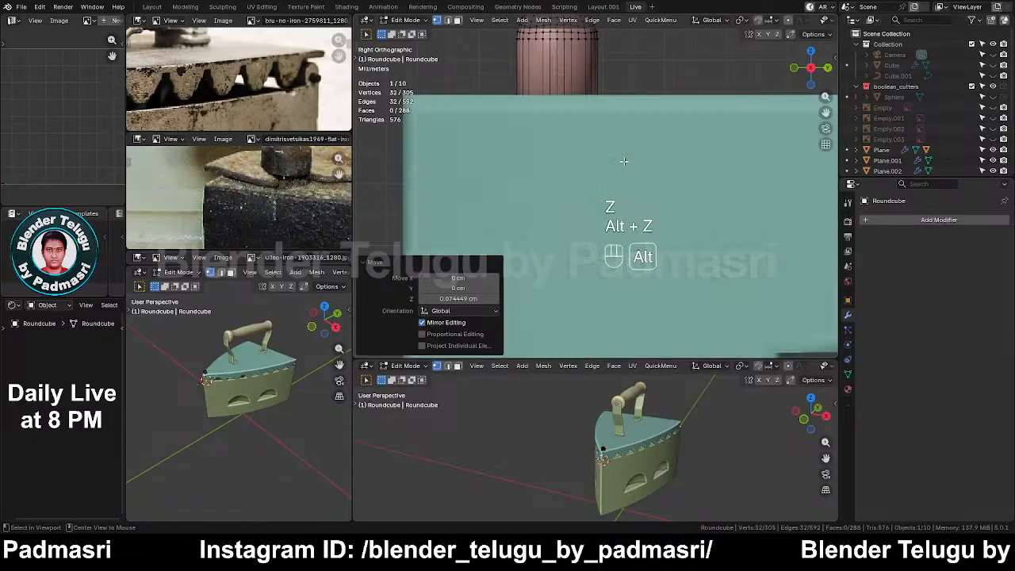
With X-ray on, select the bottom edge loops of the pin's wide head, move them up about 0.076 cm along Z, and turn X-ray off
middle_drag(624, 161, 671, 224)
key(KP_Decimal)
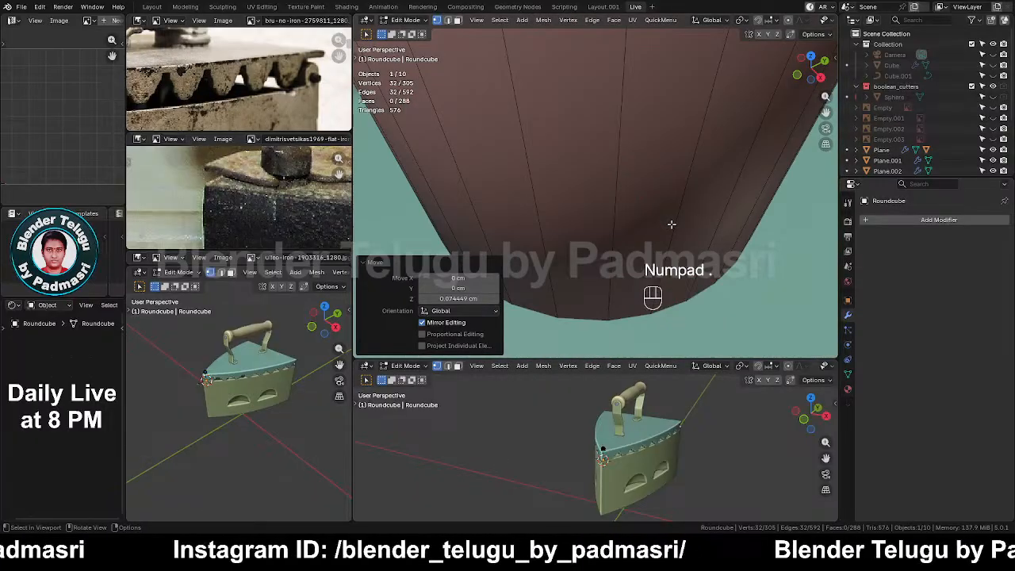
key(alt+z)
scroll(663, 195, down, 1)
middle_drag(658, 211, 639, 189)
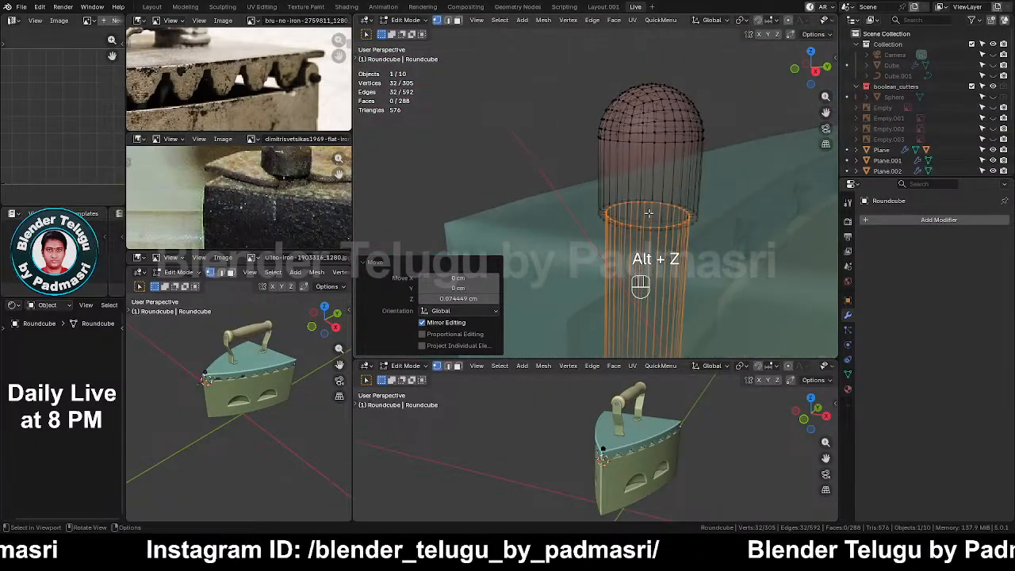
drag(582, 164, 825, 274)
key(g)
key(z)
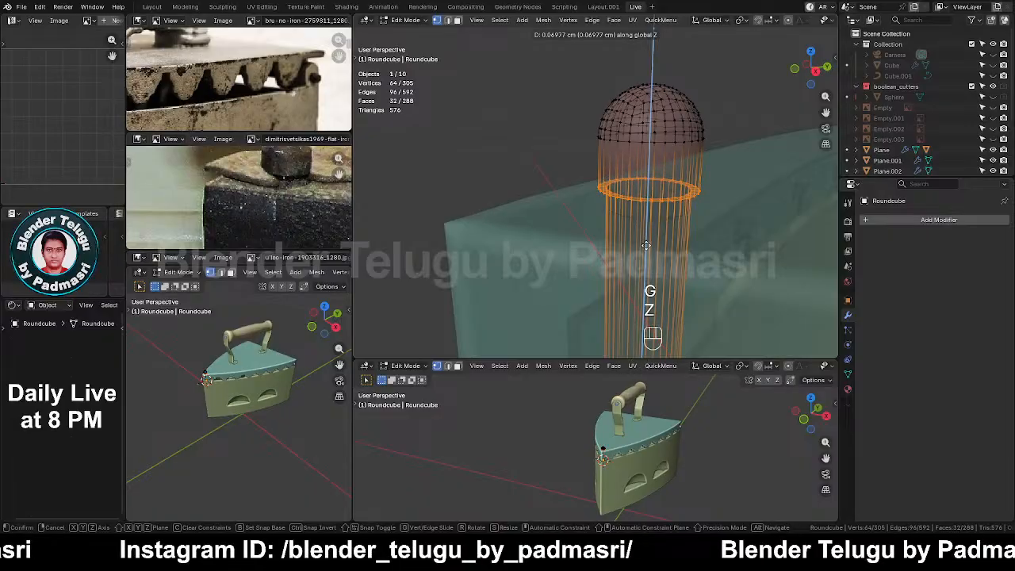
click(648, 242)
key(alt+z)
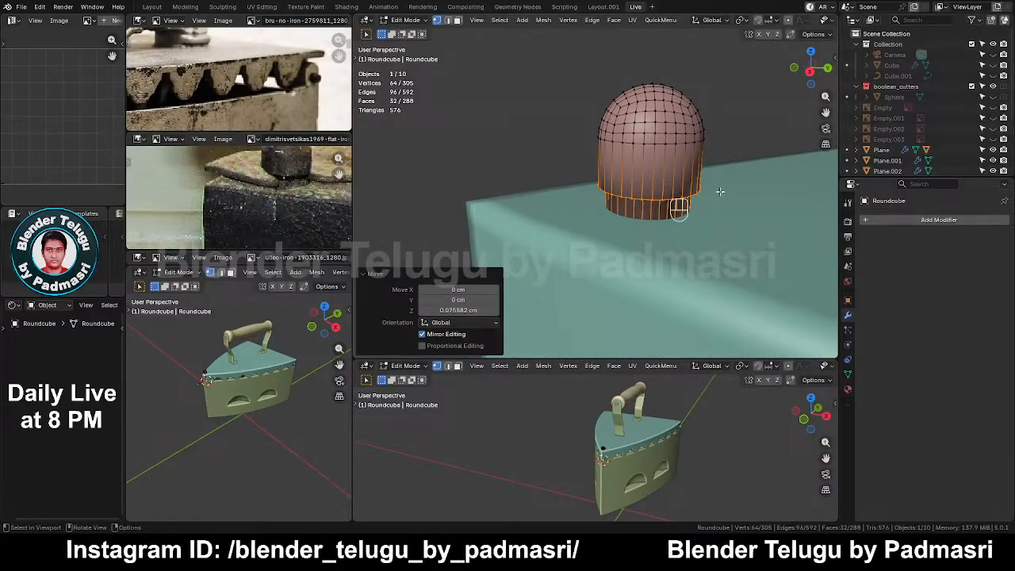
Reduce the selection to its boundary loop around the head's lower rim and bevel it with 2 segments
middle_drag(720, 191, 648, 178)
key(2)
scroll(662, 197, up, 1)
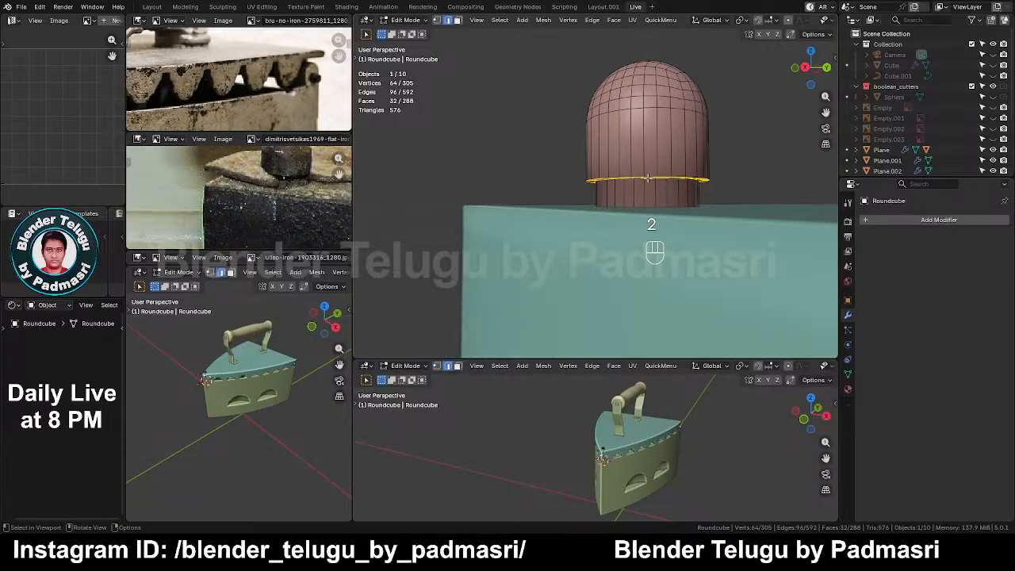
key(a)
click(589, 278)
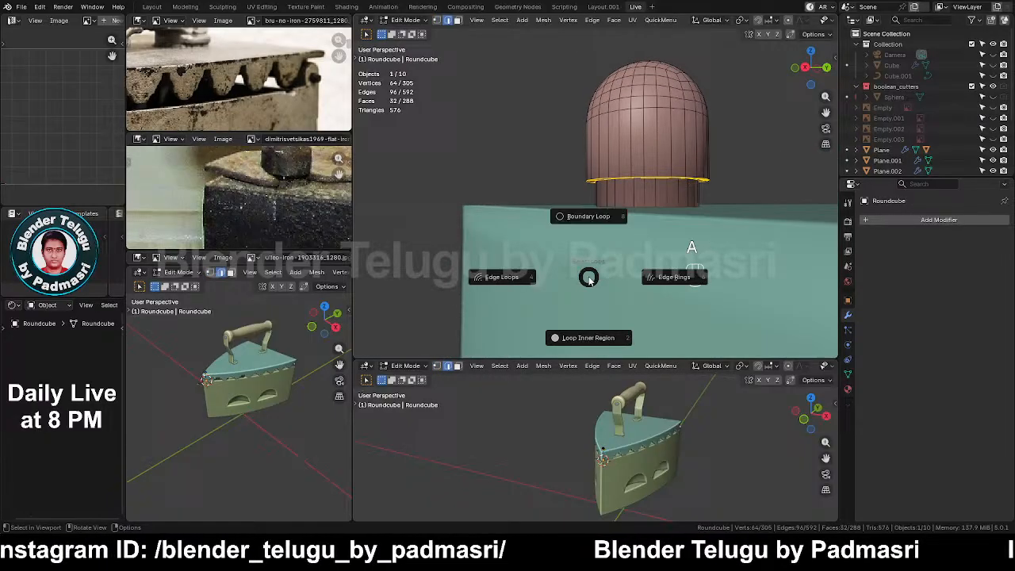
click(587, 101)
middle_drag(702, 135, 724, 180)
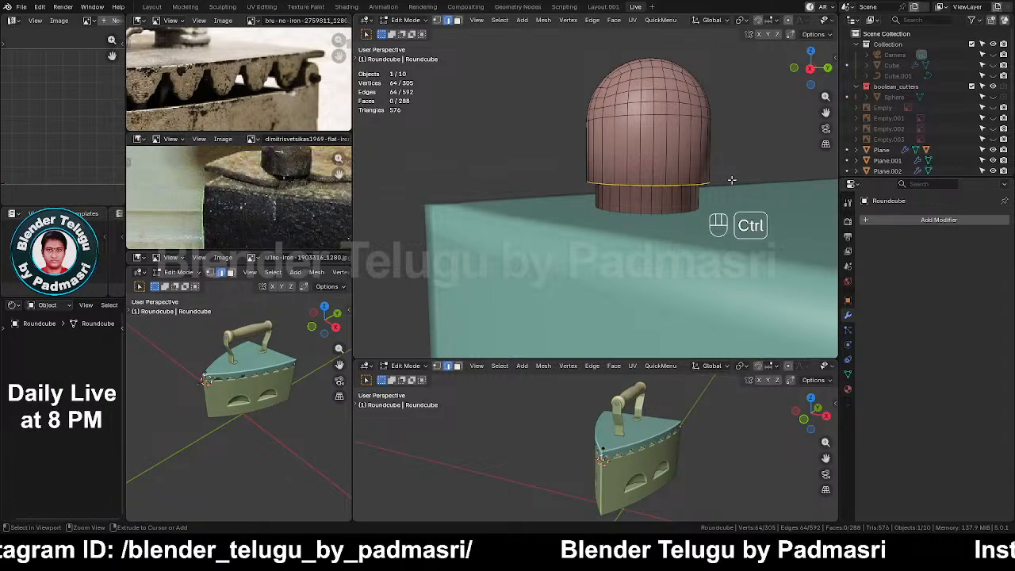
key(ctrl+b)
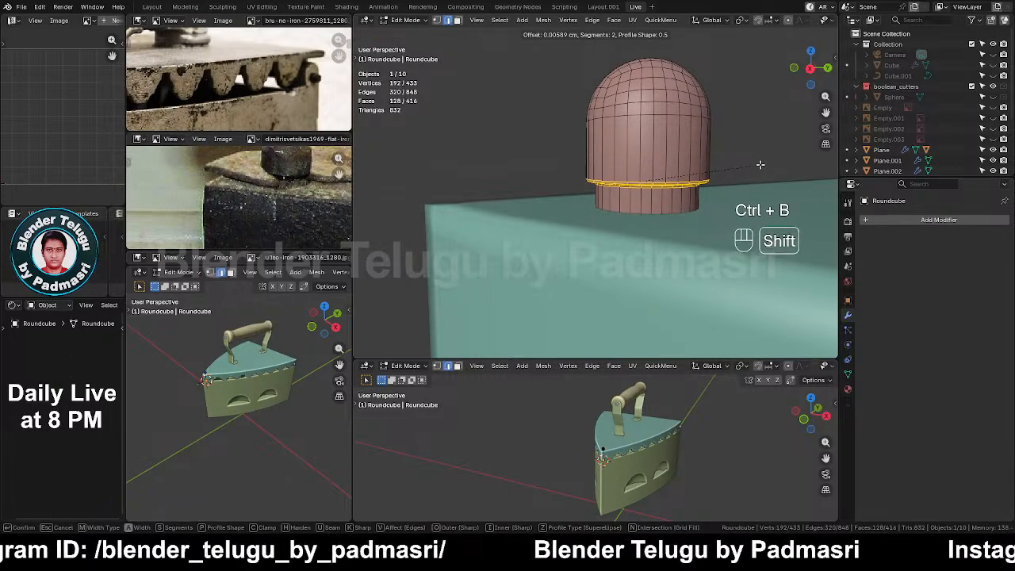
click(714, 180)
Return to Object Mode, shade the pin smooth, and save the file
middle_drag(714, 181, 676, 182)
scroll(672, 182, up, 3)
key(Tab)
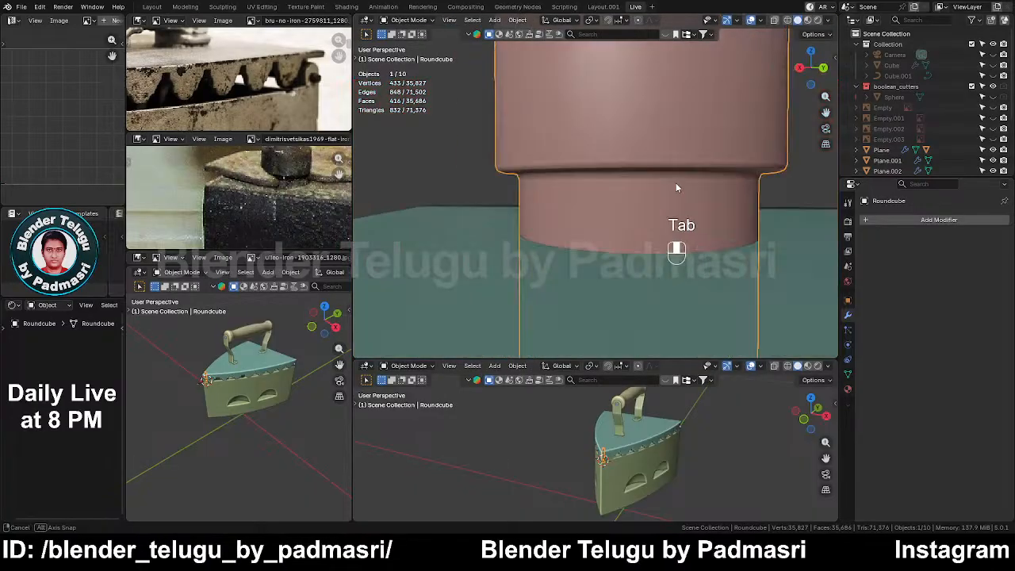
scroll(676, 183, up, 2)
scroll(677, 184, down, 2)
right_click(683, 137)
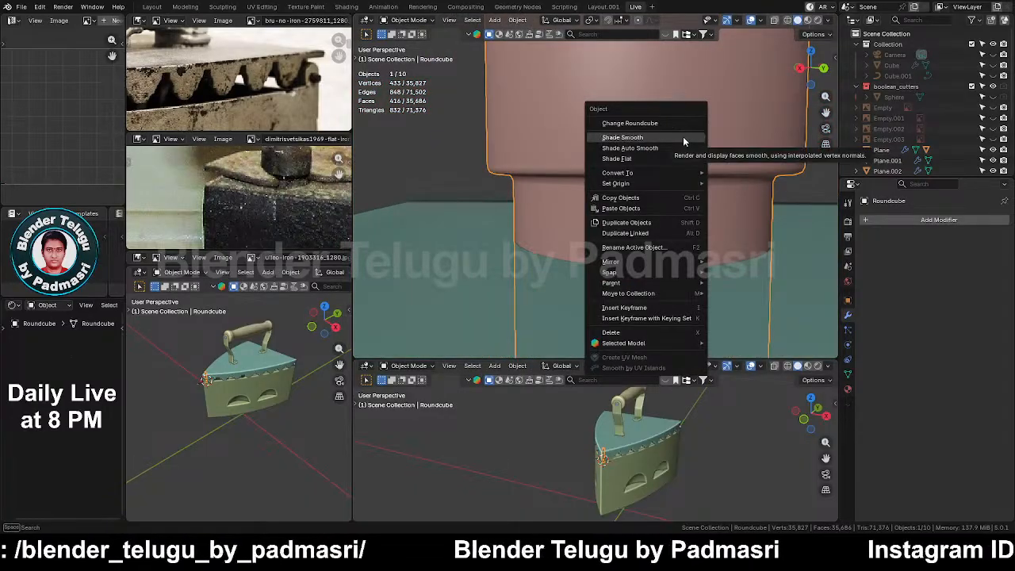
click(683, 136)
scroll(683, 137, down, 3)
key(ctrl+s)
scroll(684, 139, down, 8)
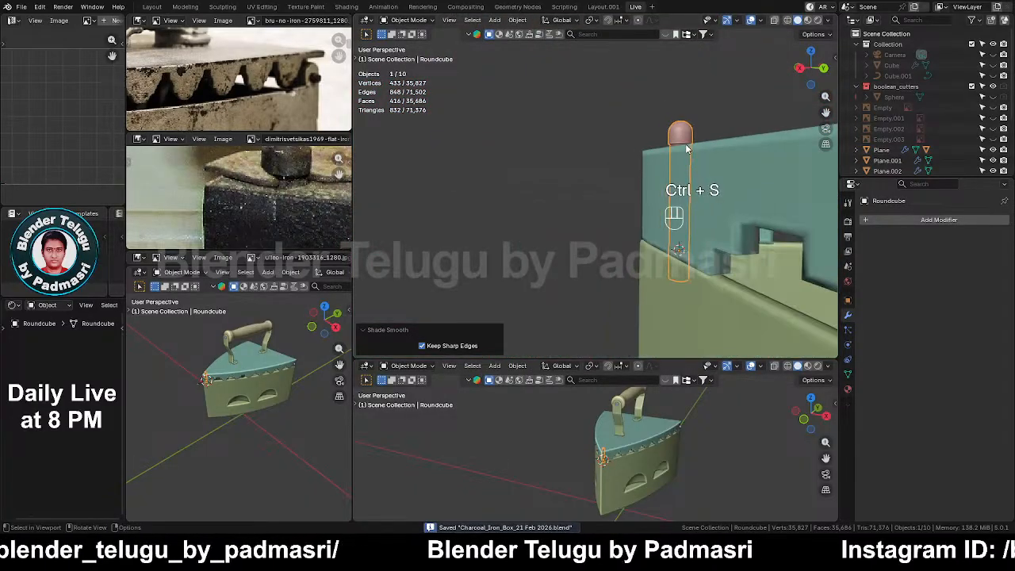
Examine the pin's fit on the lid from the front and in perspective, compare it with the reference photo, and save the file
middle_drag(685, 144, 712, 176)
key(grave)
click(608, 140)
scroll(644, 204, down, 4)
shift+middle_drag(644, 203, 540, 180)
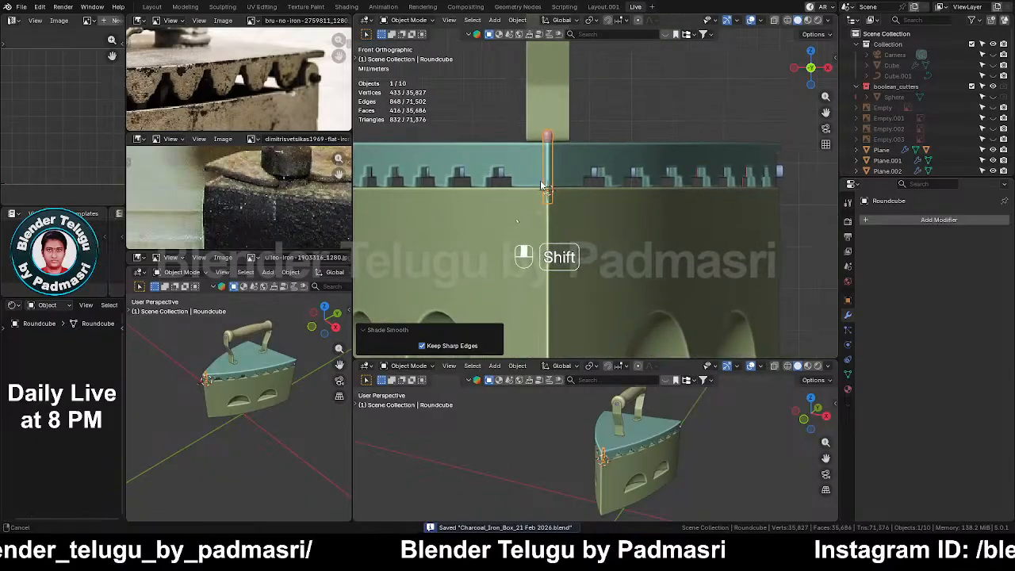
key(ctrl+s)
scroll(621, 147, down, 2)
middle_drag(621, 147, 543, 158)
scroll(270, 178, down, 4)
middle_drag(312, 192, 329, 229)
scroll(296, 206, down, 1)
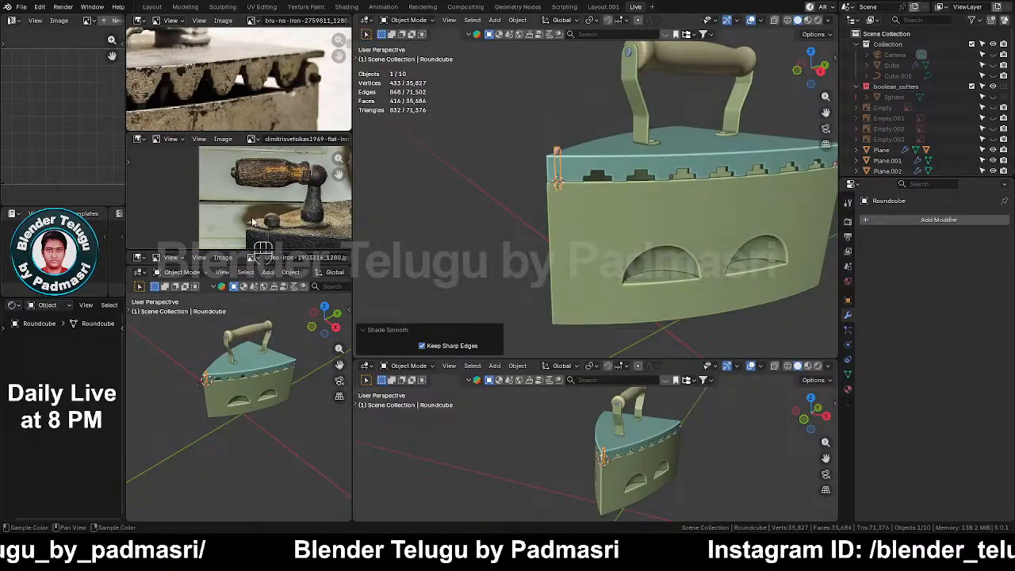
From the top view, add a single-vertex mesh object at the pin's centre near the lid's tip
middle_drag(694, 235, 673, 38)
key(KP_5)
scroll(556, 176, up, 8)
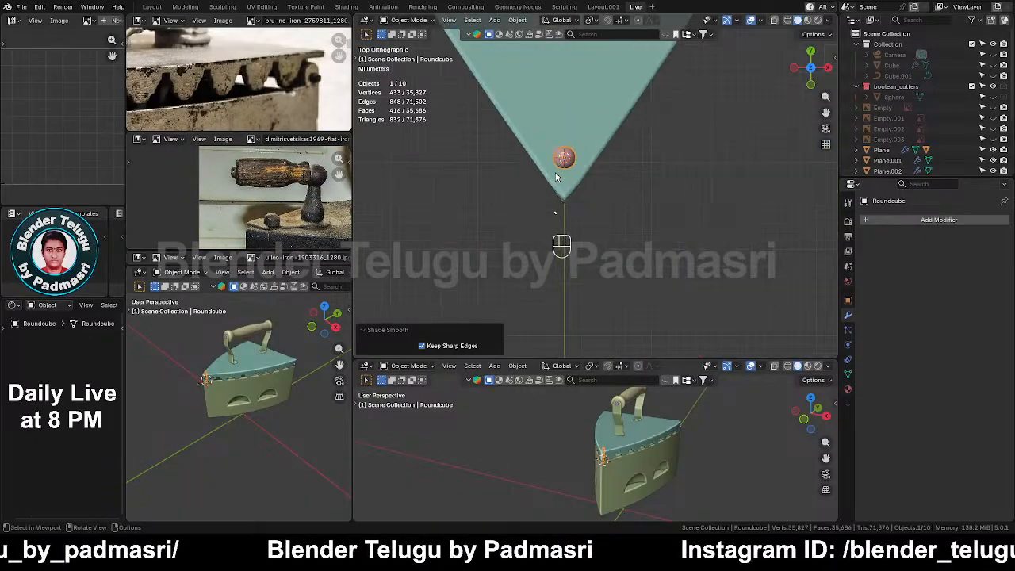
shift+middle_drag(600, 146, 632, 195)
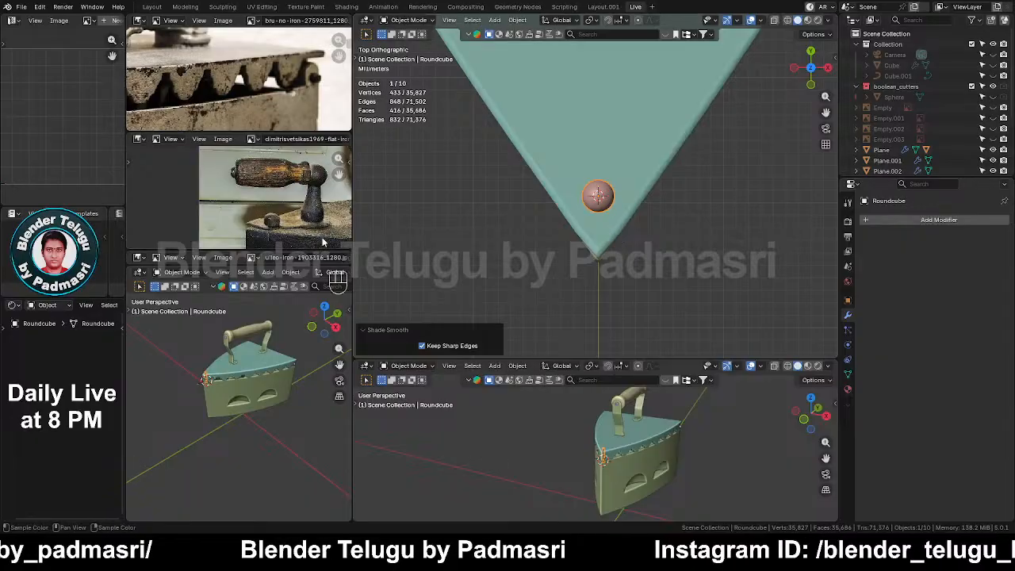
scroll(323, 242, up, 2)
key(shift+a)
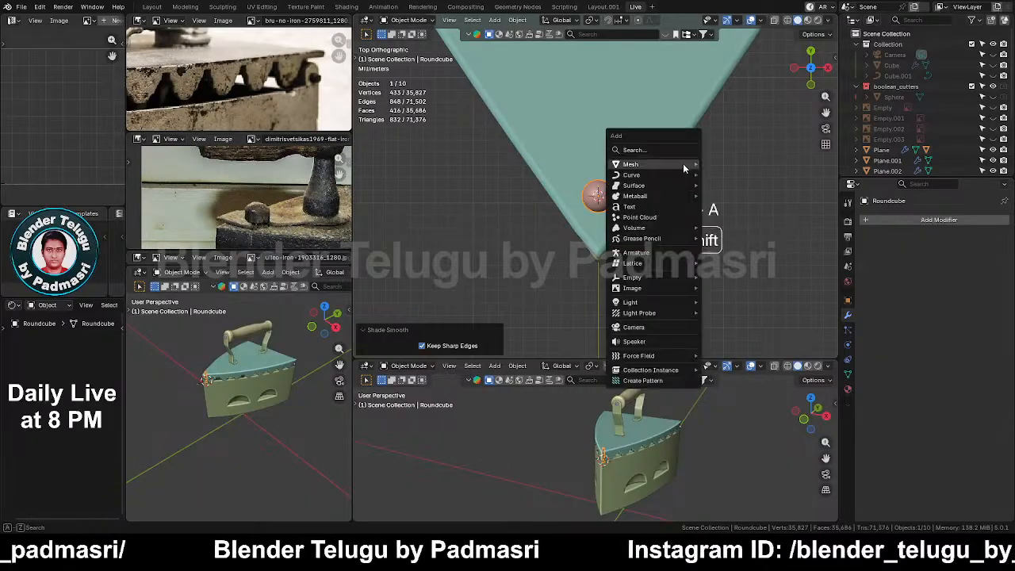
mouse_move(683, 163)
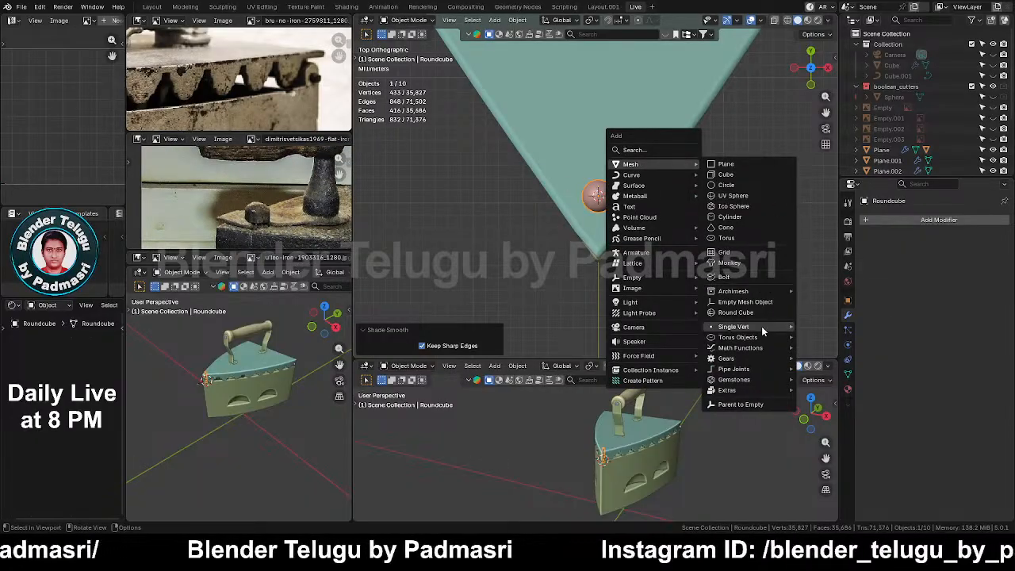
mouse_move(763, 328)
click(829, 327)
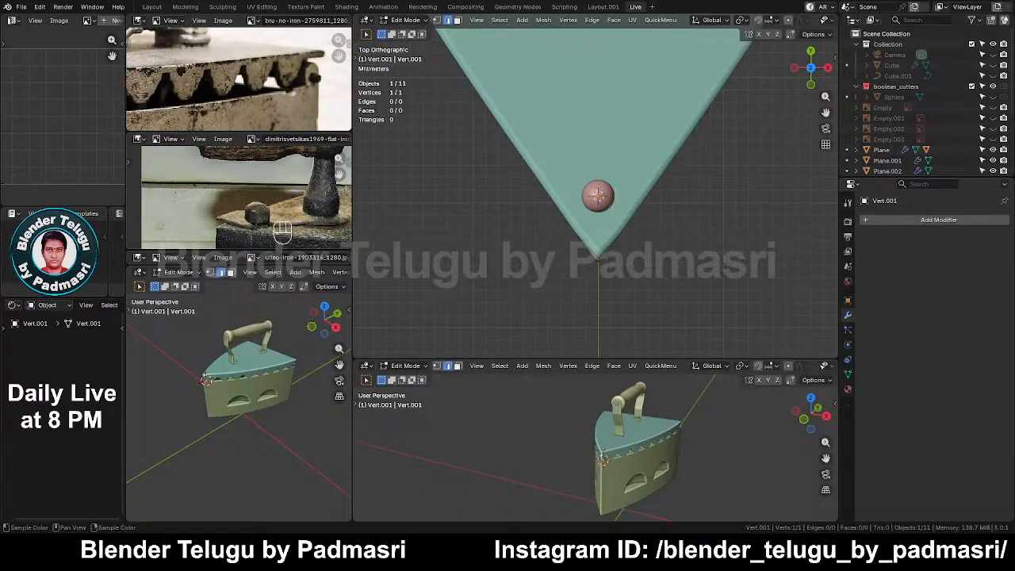
Turn on X-ray, switch to vertex selection, and place the new vertex beside the pin on its +X side, following the reference photo
scroll(626, 222, up, 2)
key(alt+z)
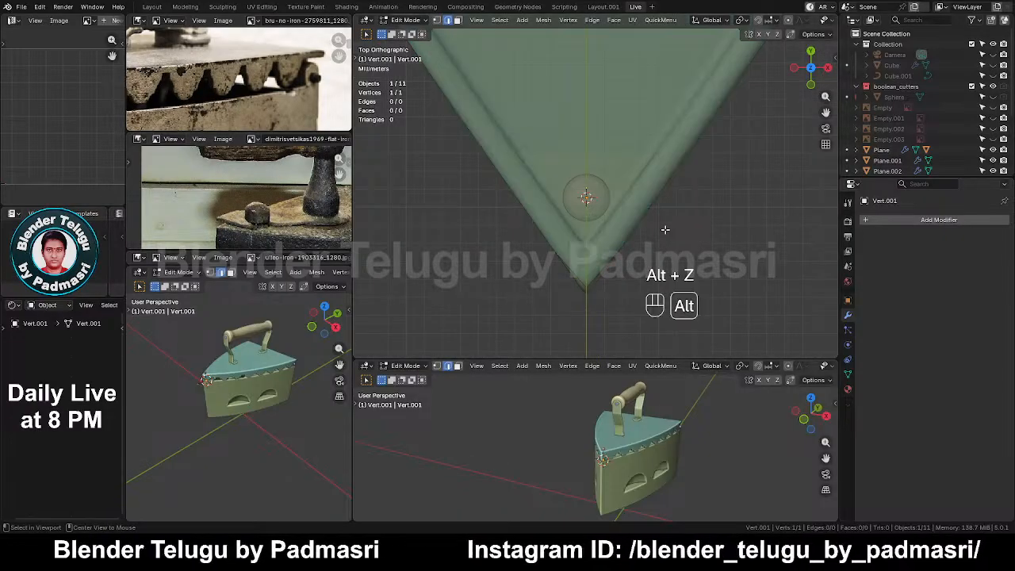
key(1)
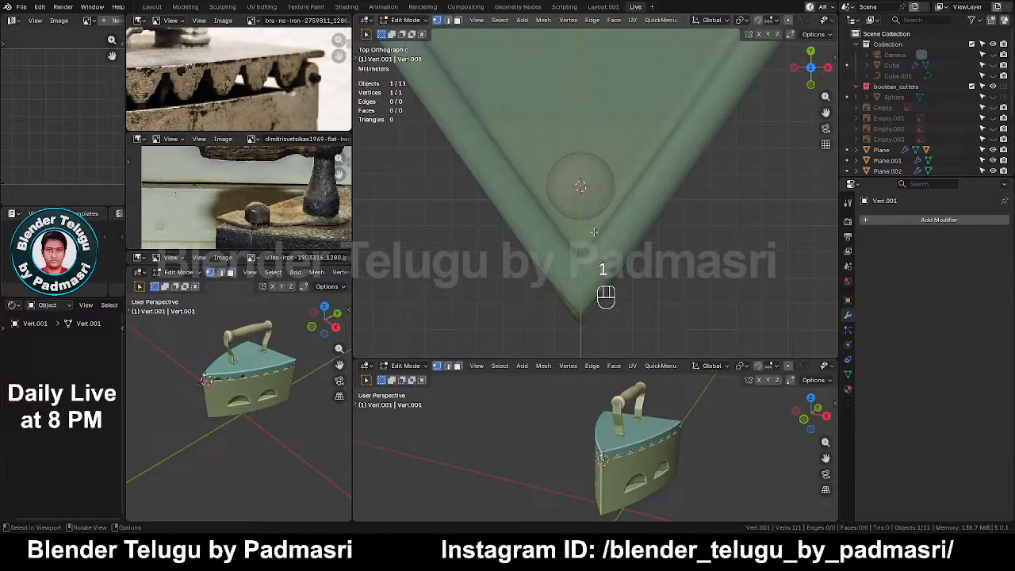
key(g)
click(592, 293)
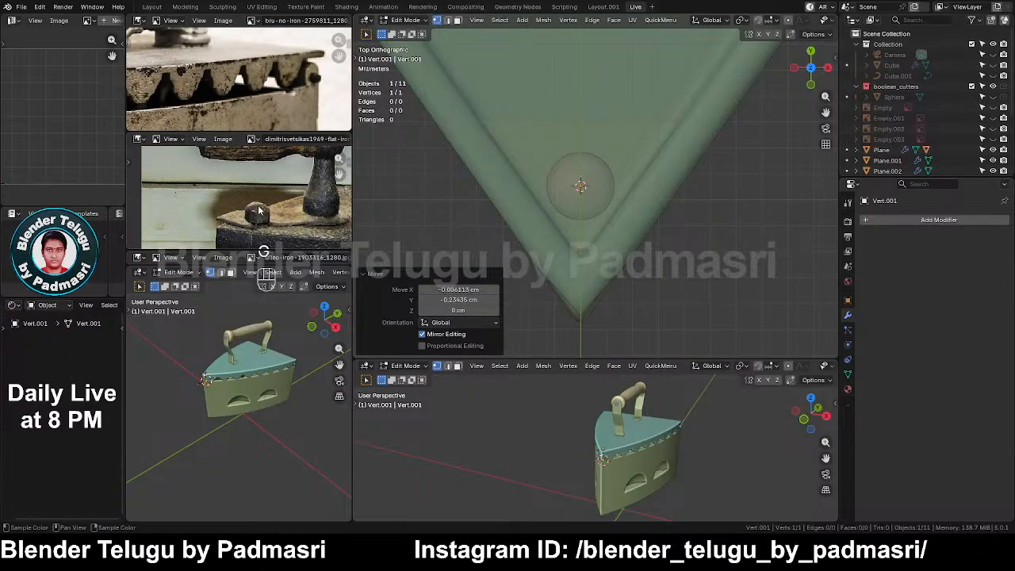
mouse_move(259, 211)
middle_down()
mouse_move(251, 173)
mouse_move(261, 225)
middle_up()
scroll(269, 218, up, 3)
scroll(173, 197, down, 2)
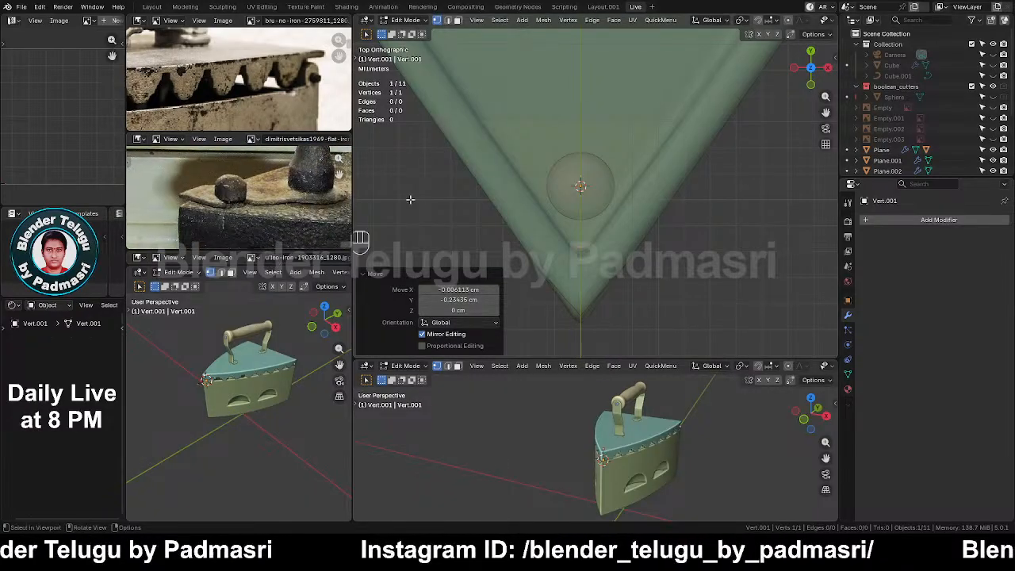
key(g)
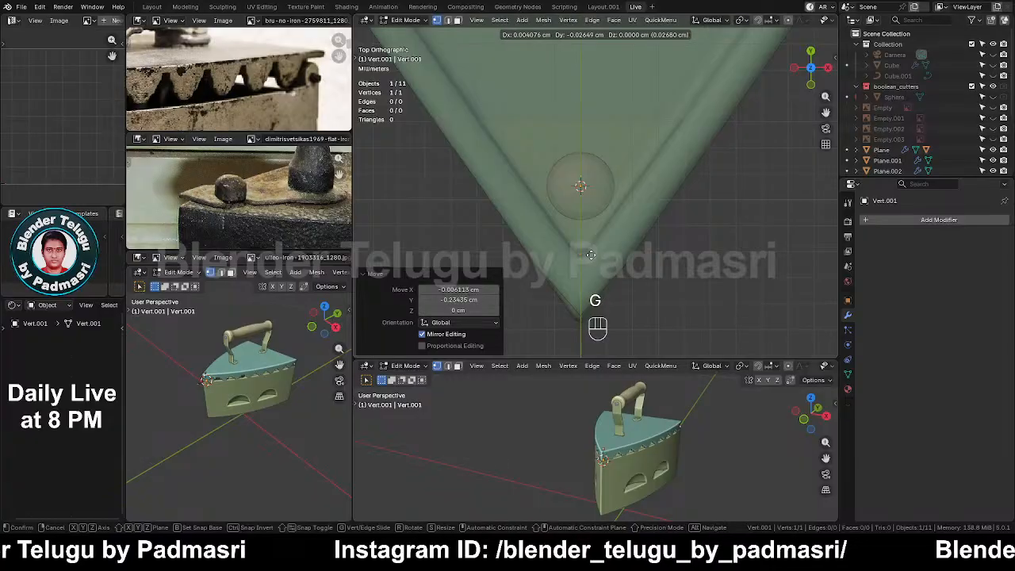
click(629, 198)
Extrude two vertices: a short edge away from the pin, then an edge to the centre line in front of the pin toward the lid's tip
key(e)
click(634, 204)
key(e)
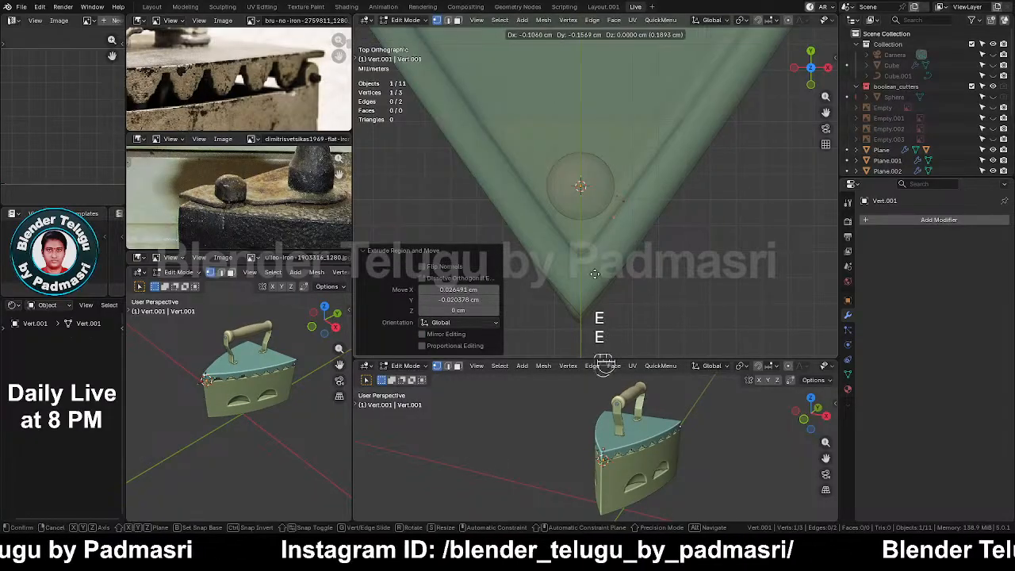
click(581, 287)
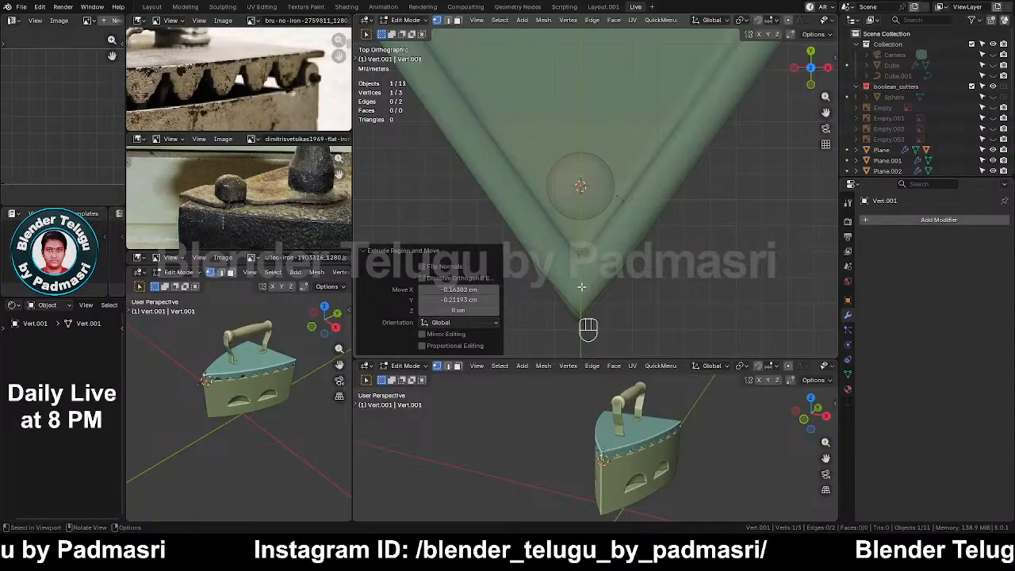
key(g)
click(579, 287)
Continue the outline around the pin's -X side: extrude about -0.173 cm in X and 0.214 cm in Y, then extrude back past the pin
key(e)
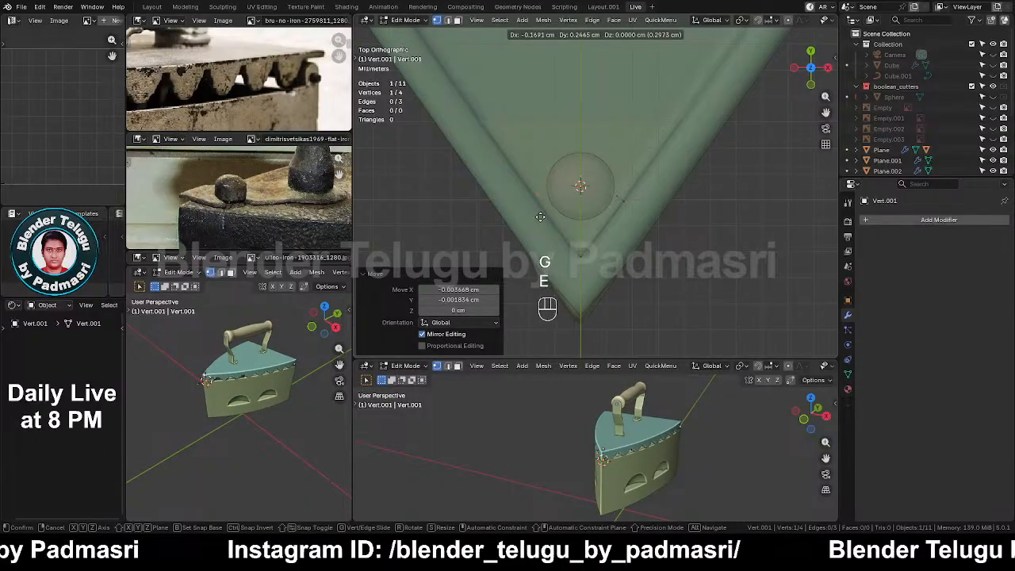
click(538, 188)
key(e)
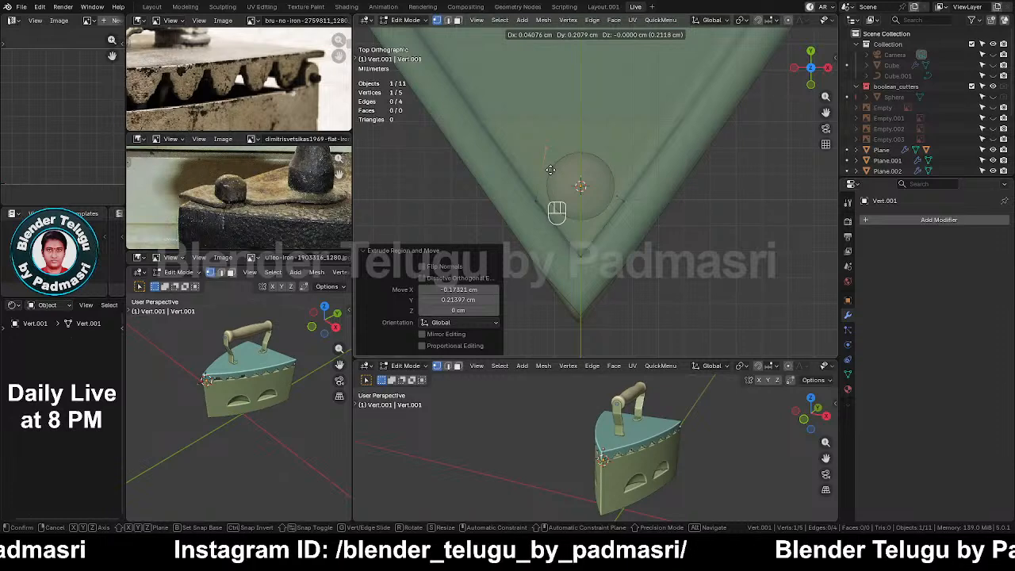
click(617, 242)
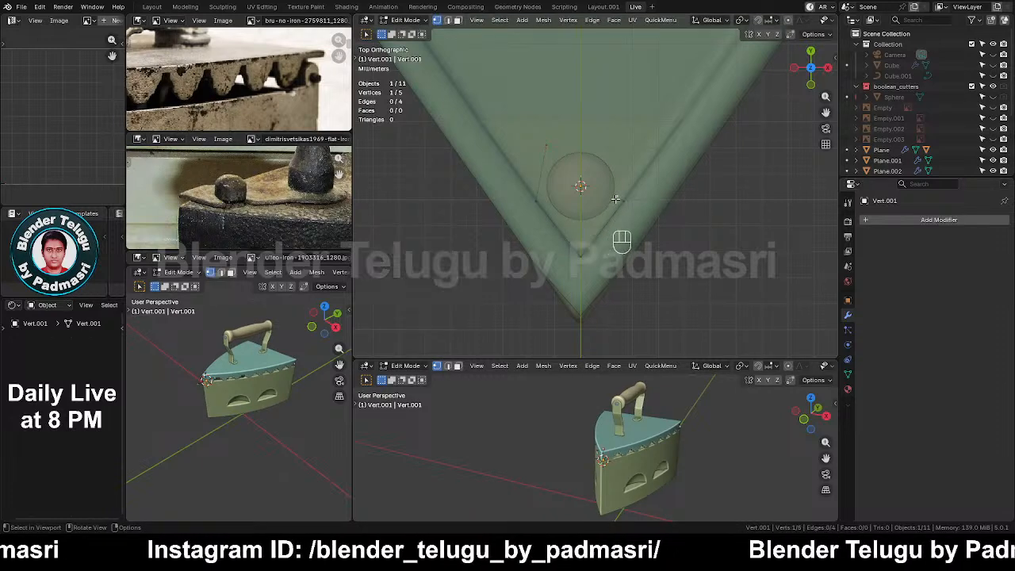
Extrude three vertices for the inner edge from the outline's first vertex and fill three faces between the inner and outer edges
key(e)
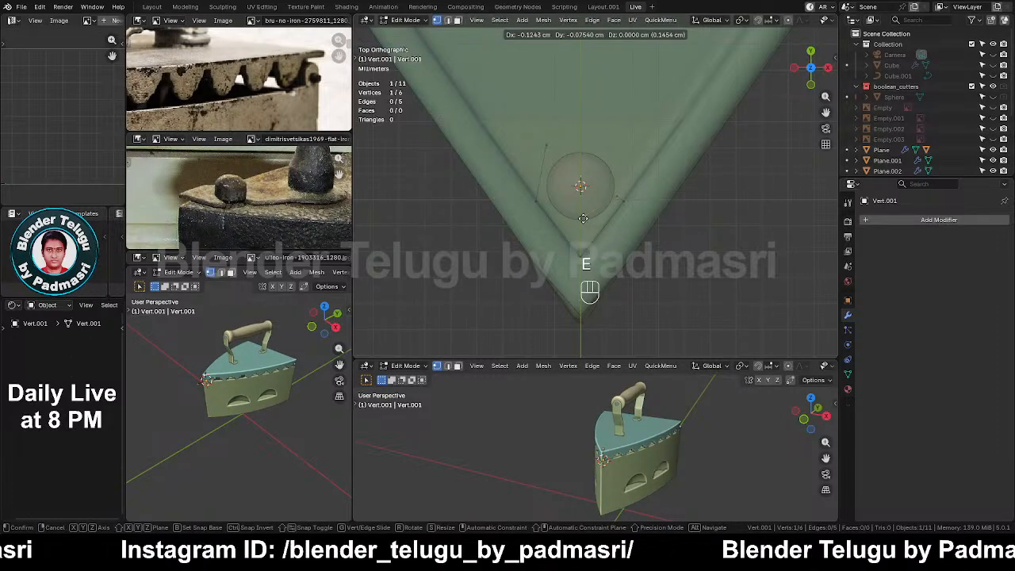
click(583, 218)
ctrl+right_click(555, 192)
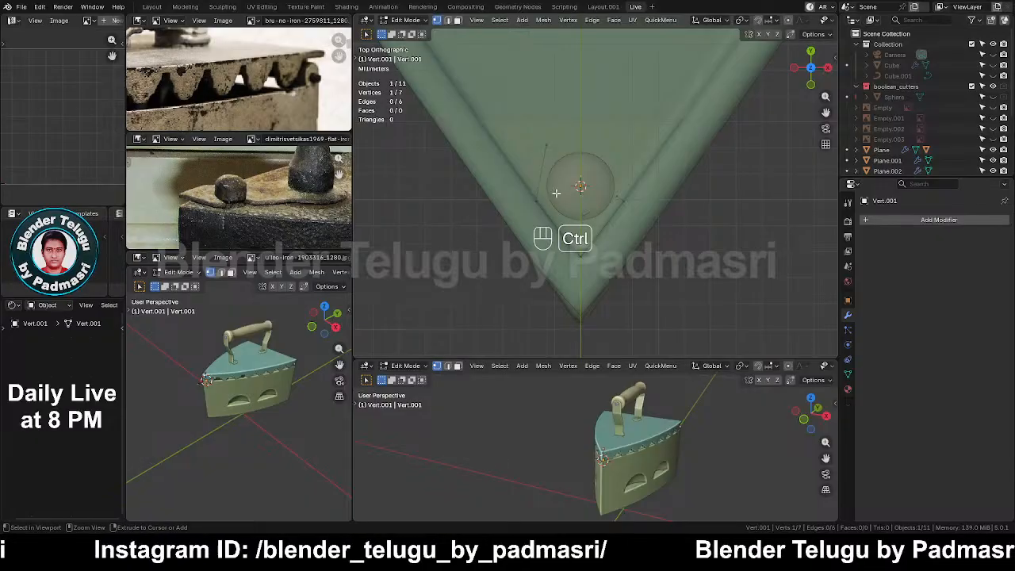
ctrl+right_click(568, 144)
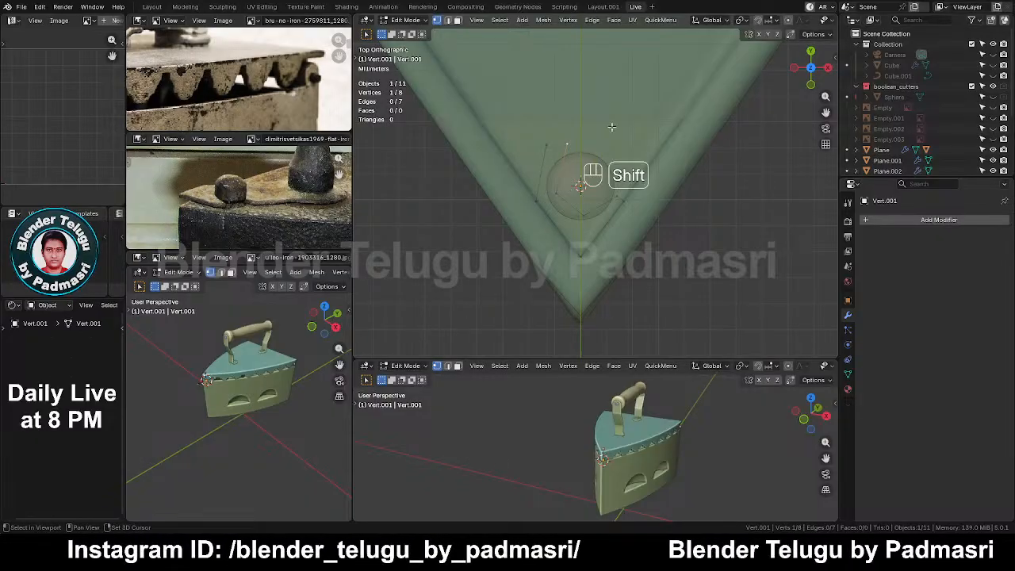
shift+middle_drag(535, 147, 533, 196)
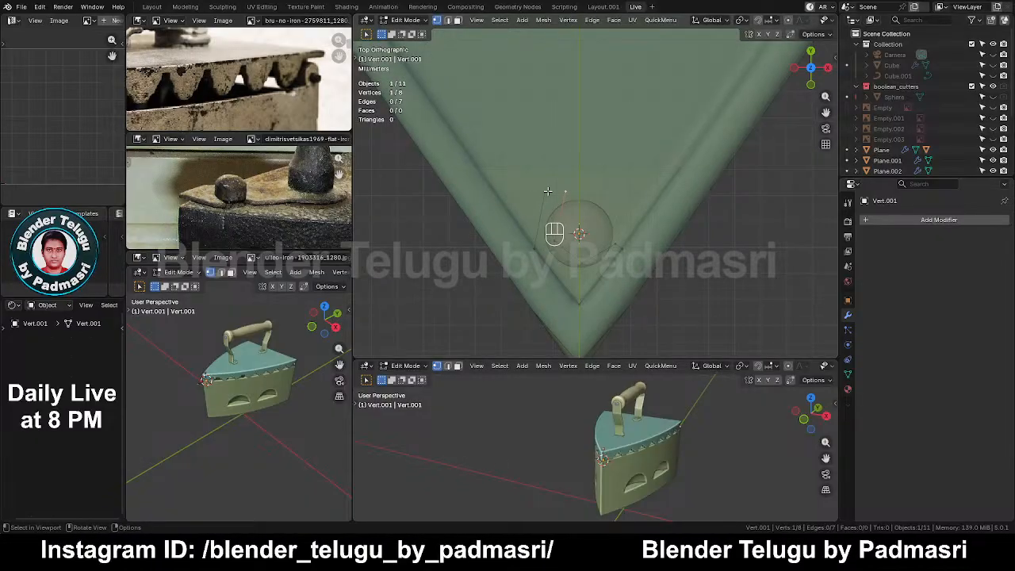
shift+click(555, 229)
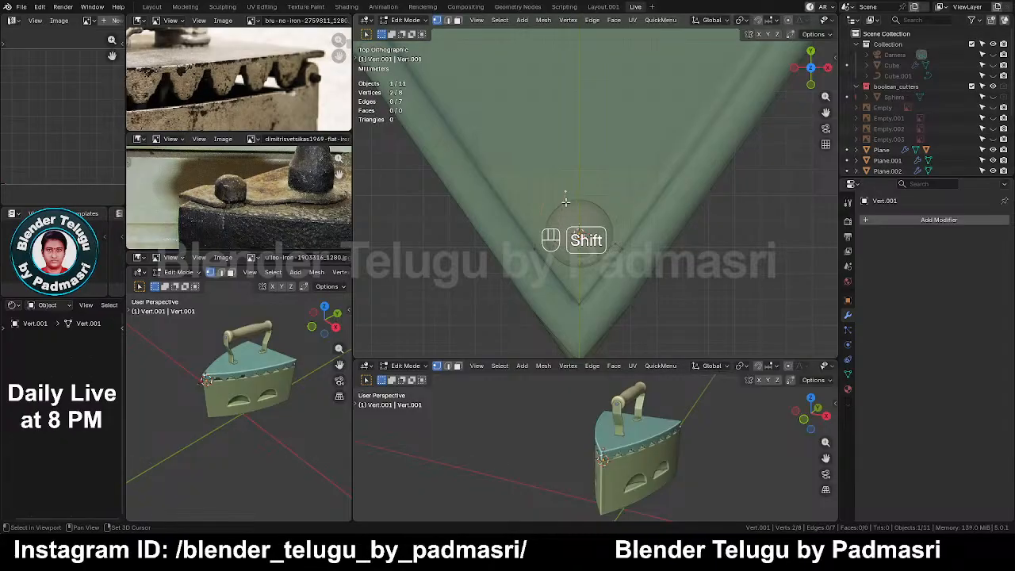
key(f)
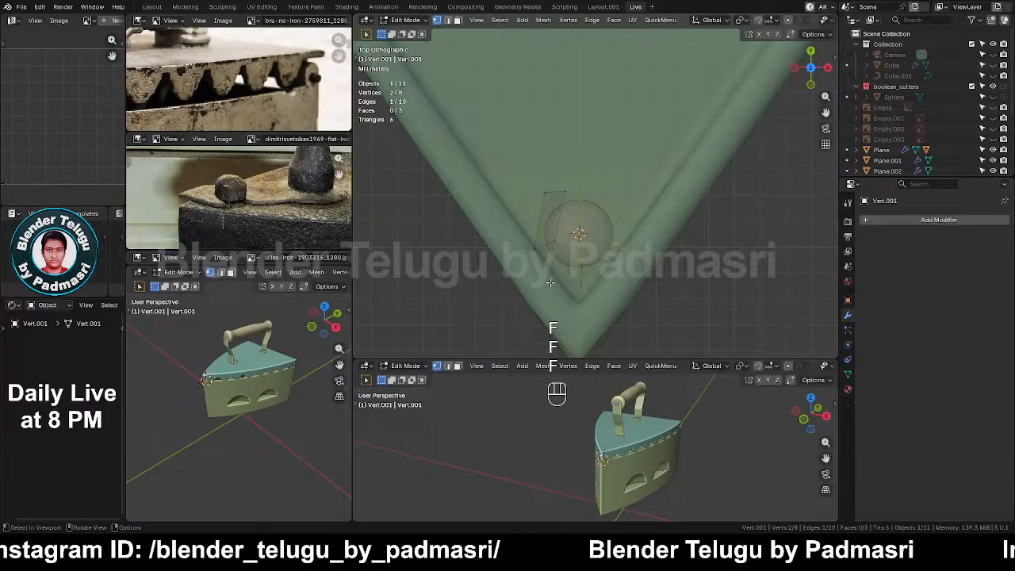
Extrude a vertex from the plate's inner corner behind the pin, away from the lid's tip, and shift it about -0.018 cm in X and 0.014 cm in Y
shift+middle_drag(560, 221, 557, 269)
click(565, 234)
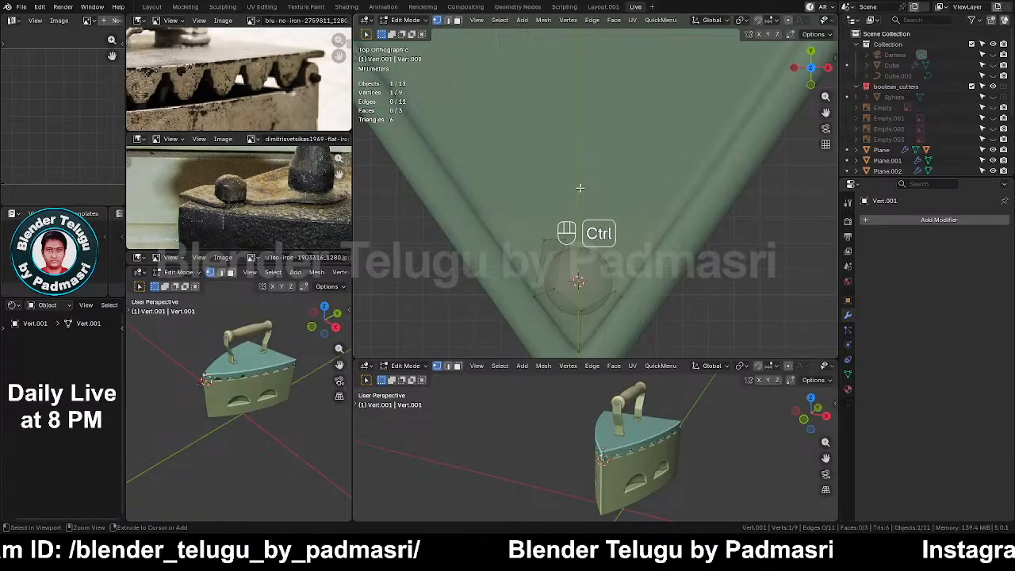
key(g)
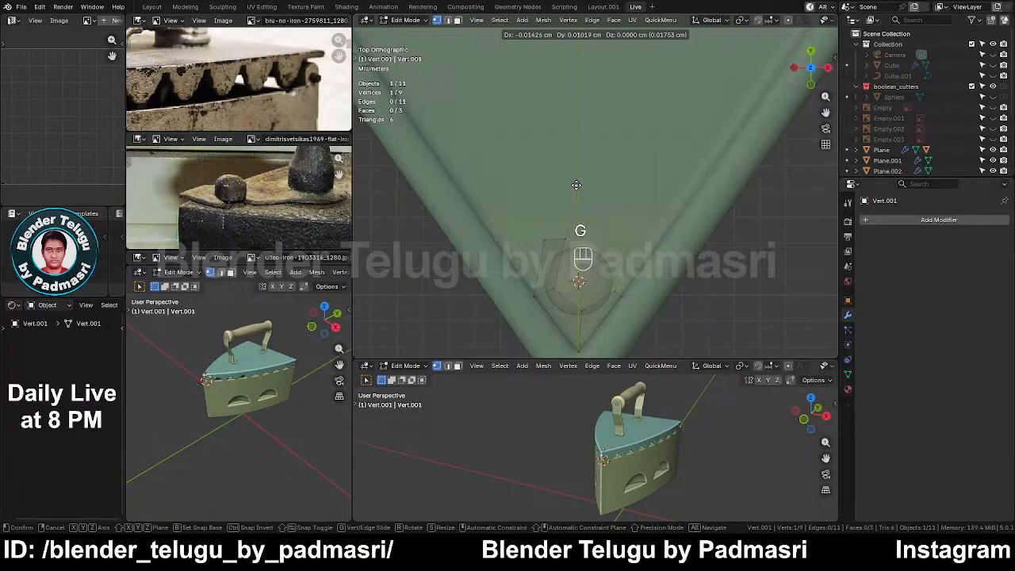
click(575, 184)
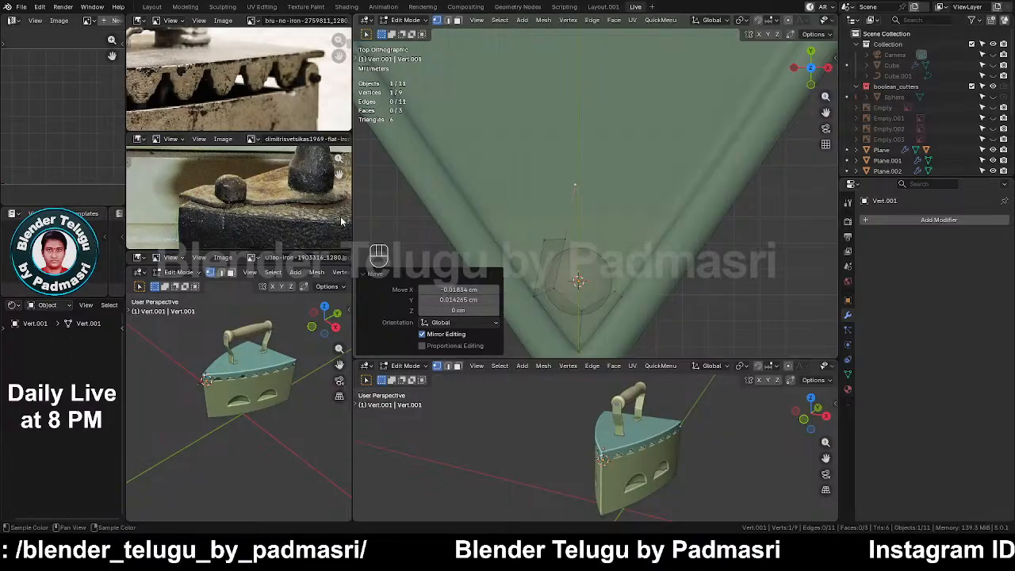
Extrude two more vertices from the same inner corner, first toward +X and then away from the pin, and fill the face between the strands
ctrl+right_click(564, 236)
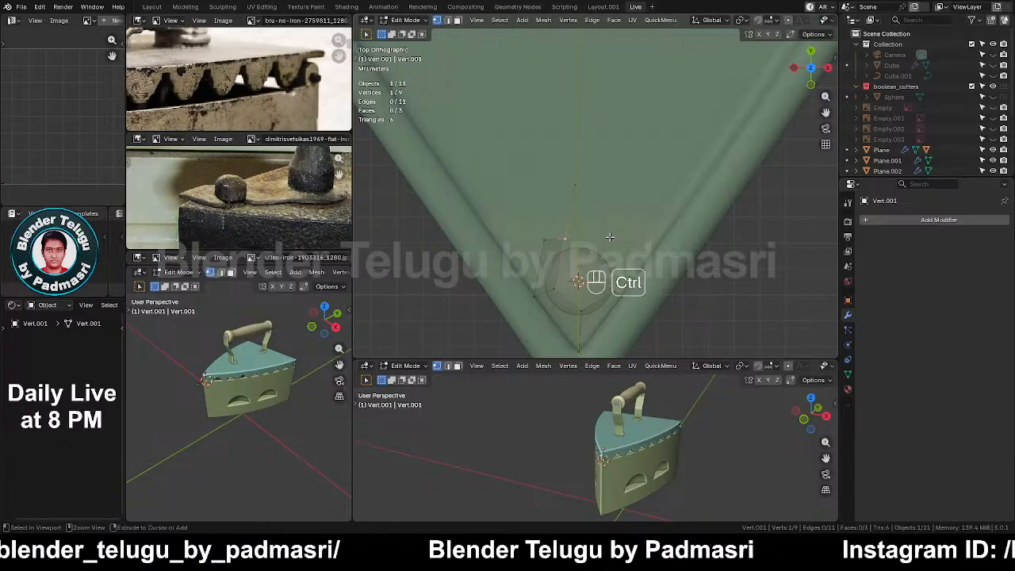
ctrl+right_click(604, 185)
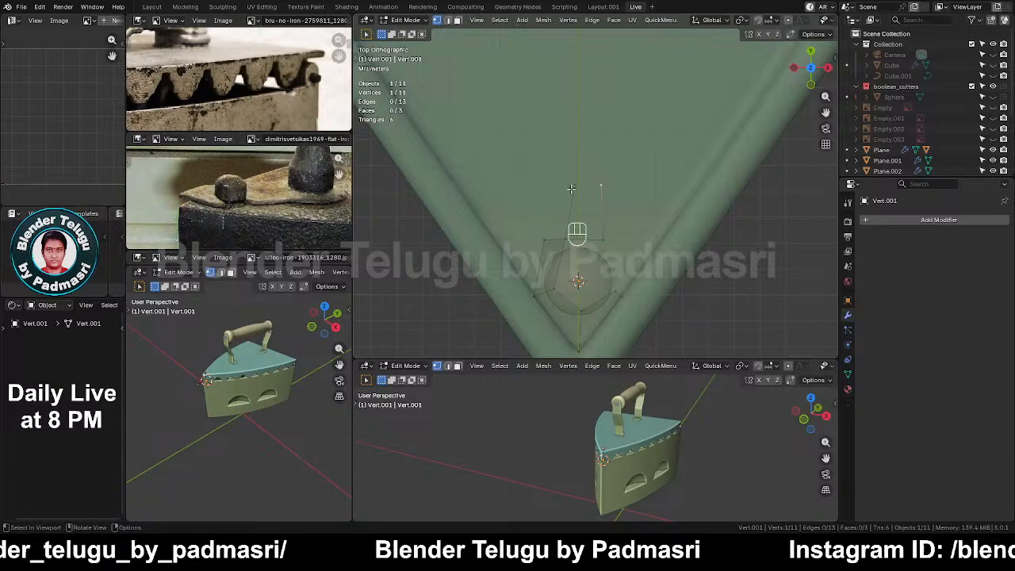
shift+click(579, 214)
key(f)
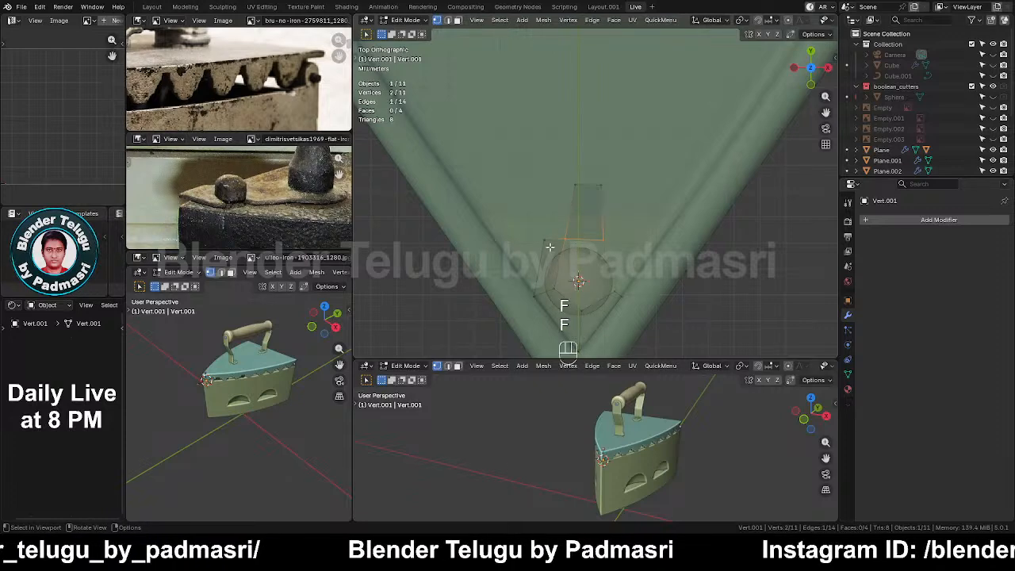
Extrude and fill the adjoining face on the -X side, flatten the plate's end edge with a Y scale of 0, and save the file
ctrl+right_click(563, 187)
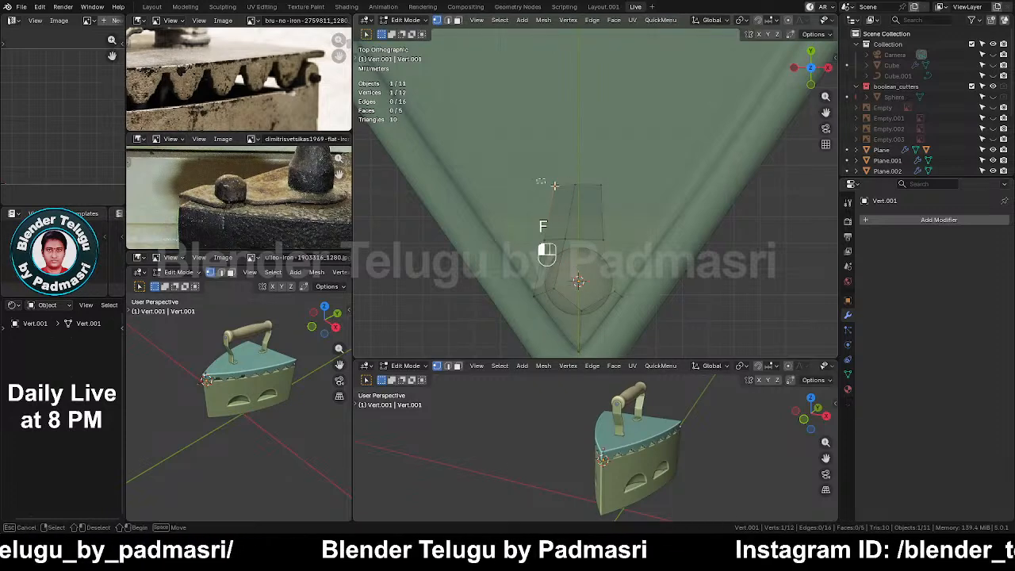
ctrl+click(601, 186)
key(s)
key(y)
key(KP_0)
key(KP_Enter)
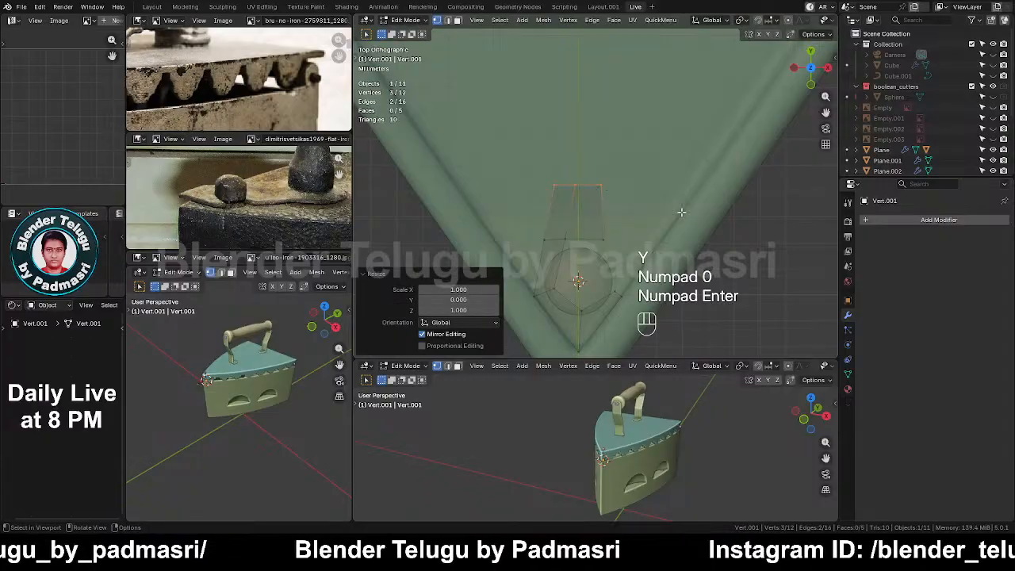
key(ctrl+s)
Turn off X-ray and raise the whole plate 1.1661 cm in Z so it sits on the lid's top around the pin
shift+middle_drag(641, 293, 652, 176)
scroll(648, 172, up, 2)
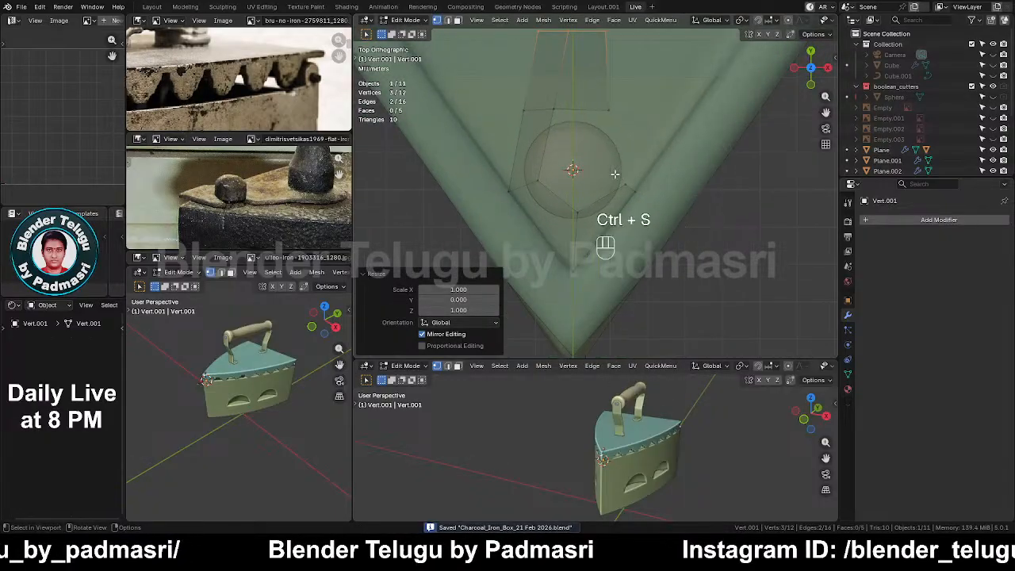
key(3)
key(a)
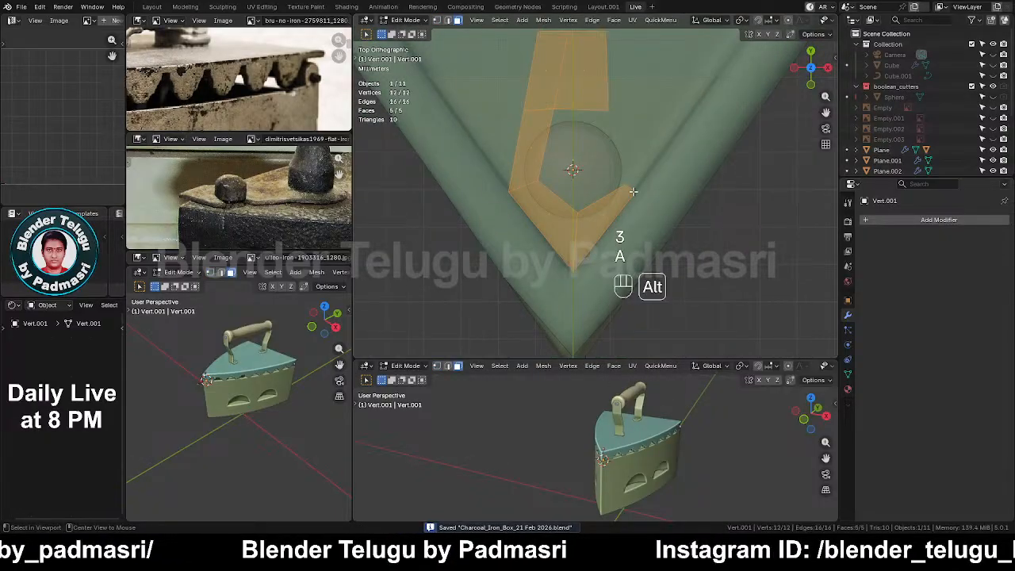
key(alt+z)
middle_drag(633, 190, 629, 211)
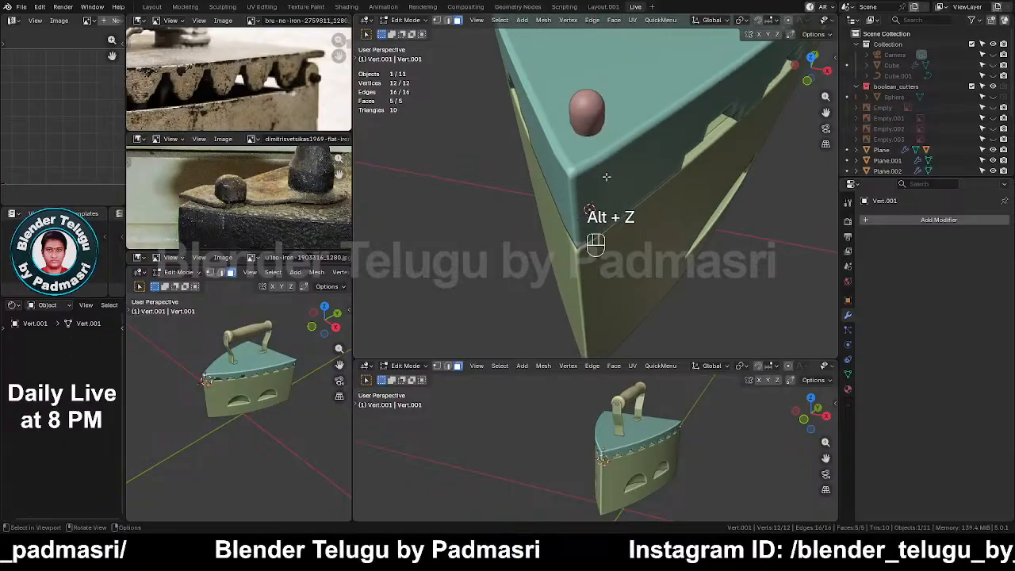
key(Tab)
key(g)
key(z)
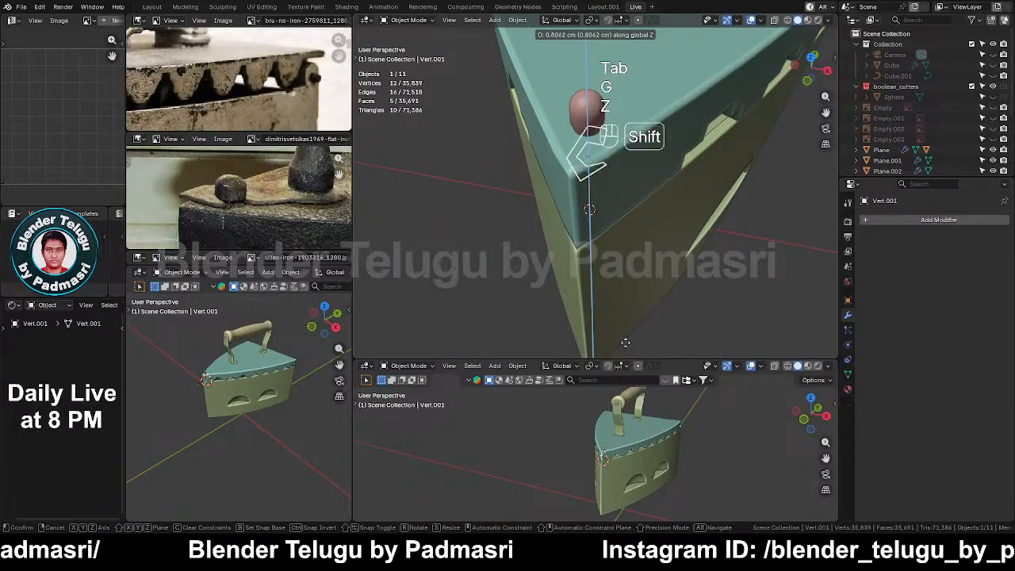
click(622, 148)
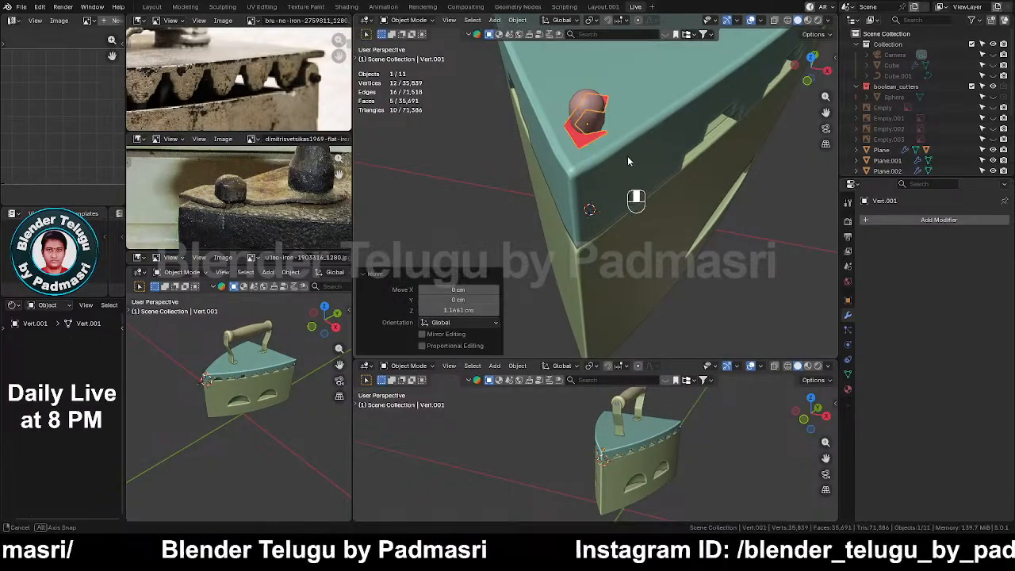
middle_drag(627, 161, 584, 134)
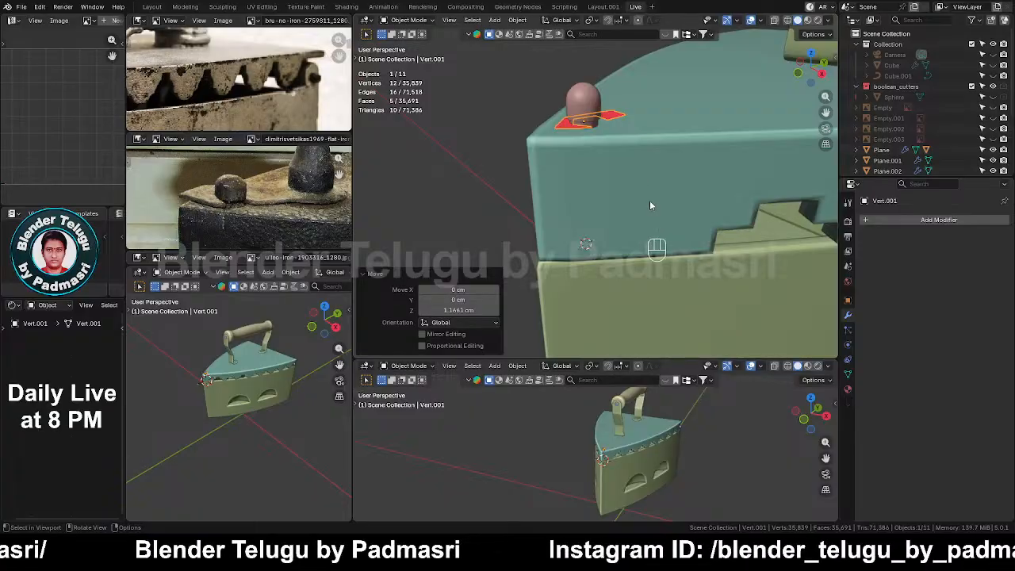
Extrude the plate's end edge away from the pin by 0.24356 cm along Y
key(KP_7)
shift+middle_drag(482, 129, 487, 237)
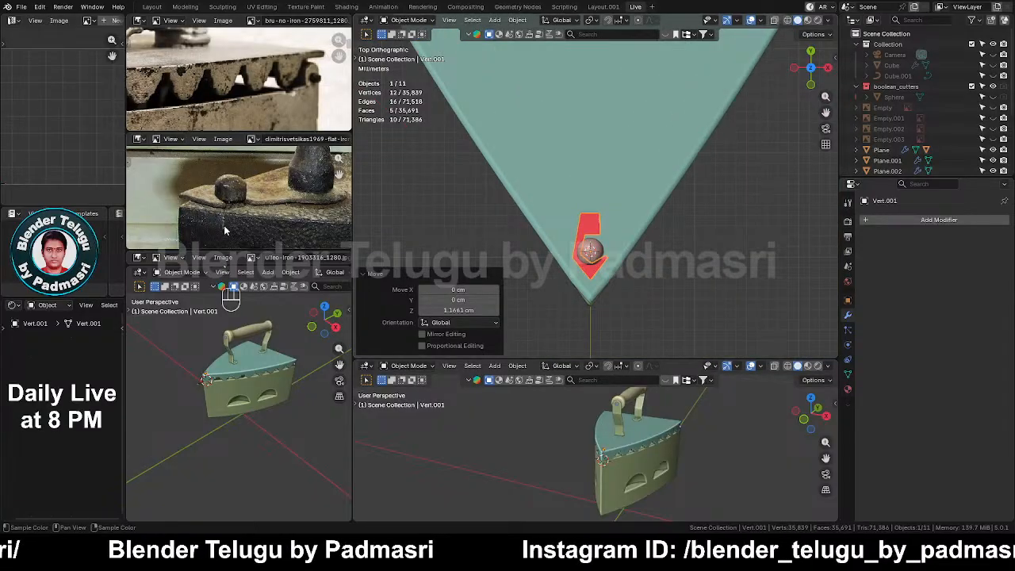
scroll(224, 225, up, 1)
key(Tab)
scroll(597, 238, up, 3)
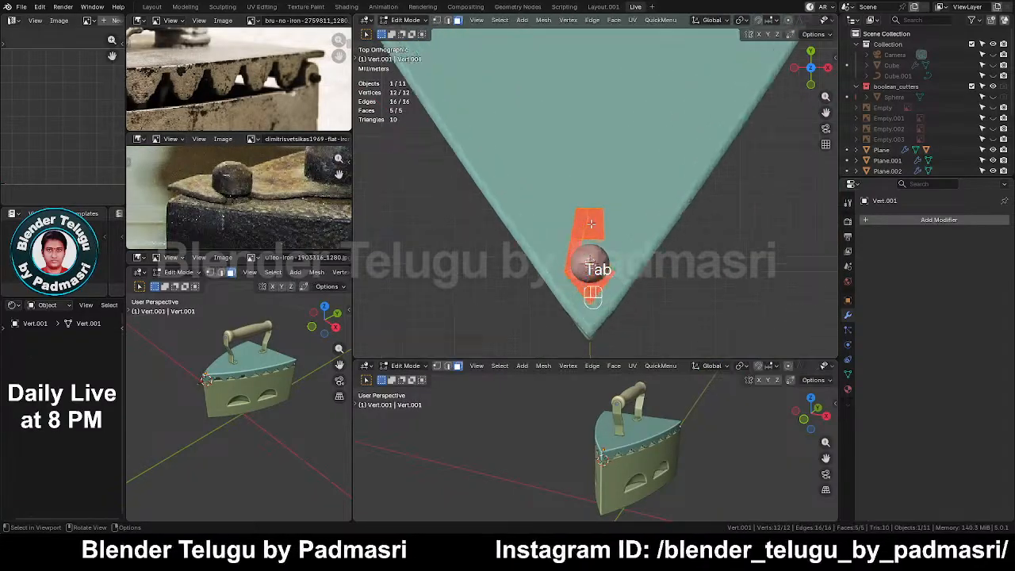
key(1)
drag(551, 181, 628, 212)
key(e)
key(y)
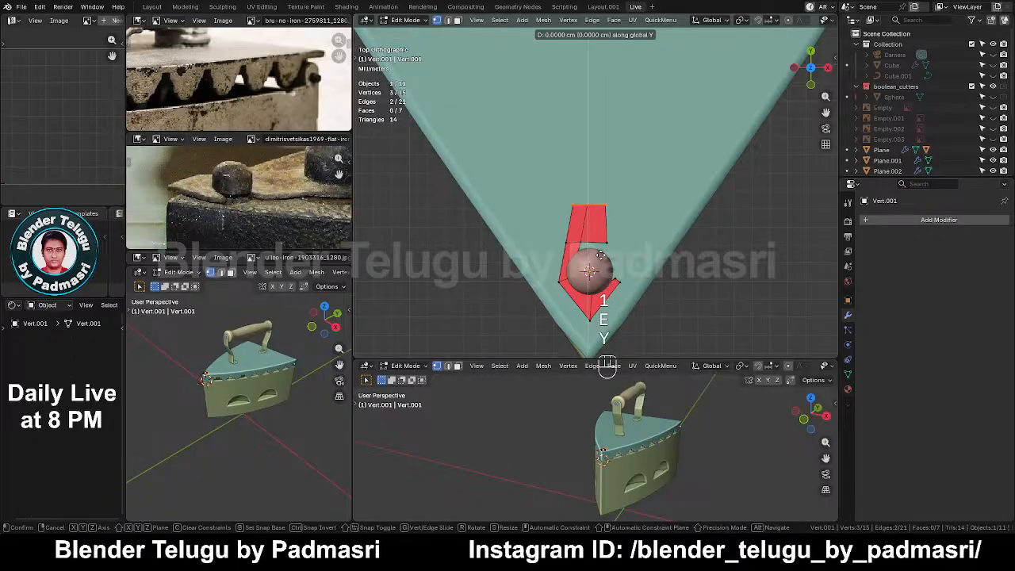
click(601, 210)
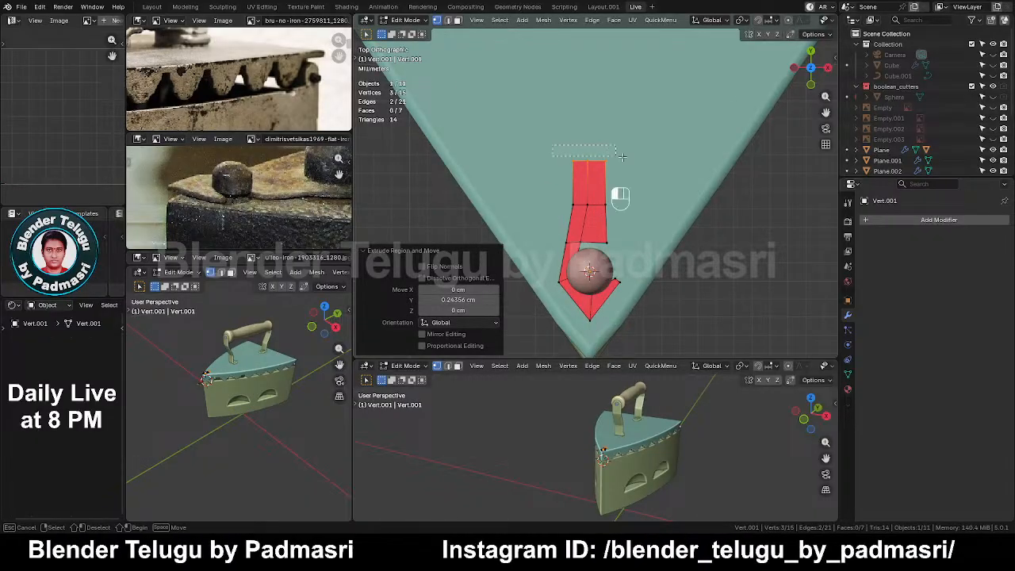
Space the vertices evenly in the plate's end row and the row before it with LoopTools Space, and save the file
drag(622, 157, 652, 168)
right_click(724, 169)
mouse_move(687, 181)
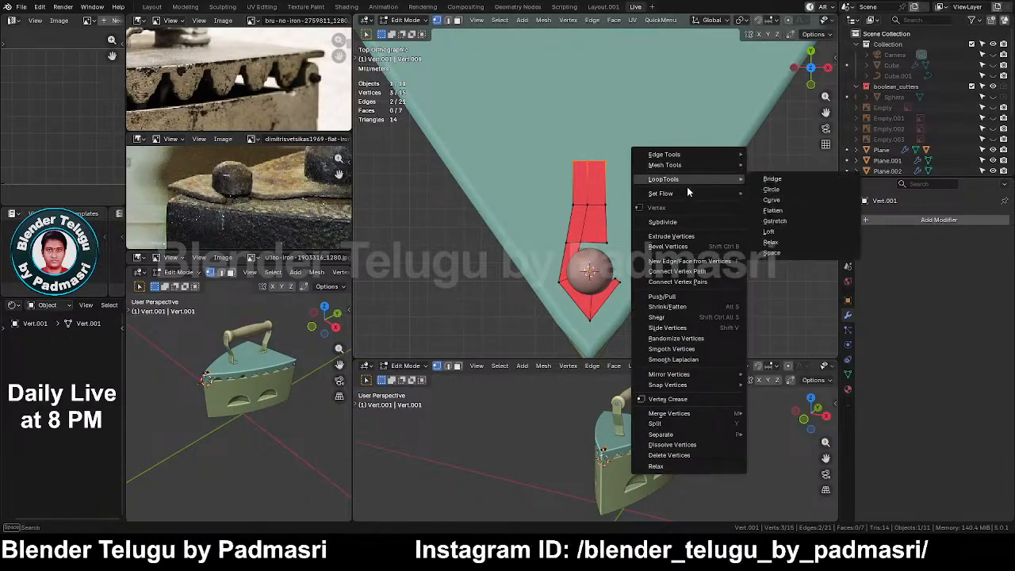
click(774, 253)
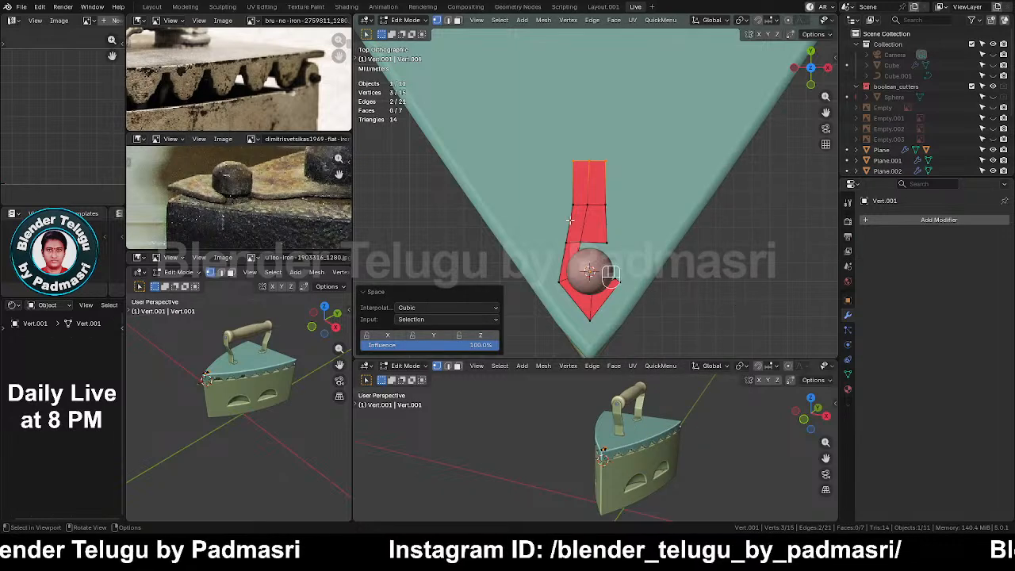
drag(526, 189, 661, 219)
right_click(736, 188)
mouse_move(736, 187)
click(809, 261)
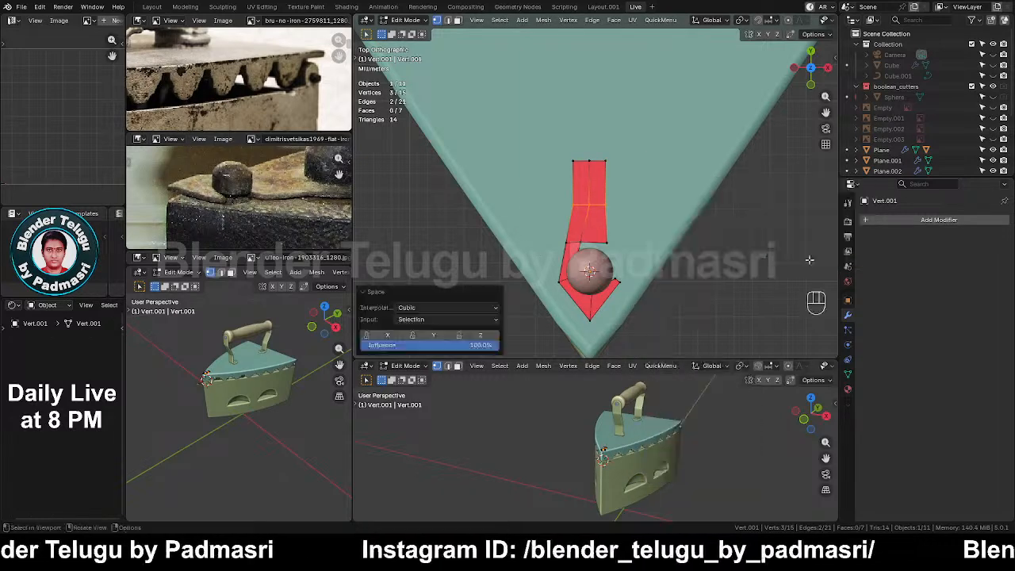
key(ctrl+s)
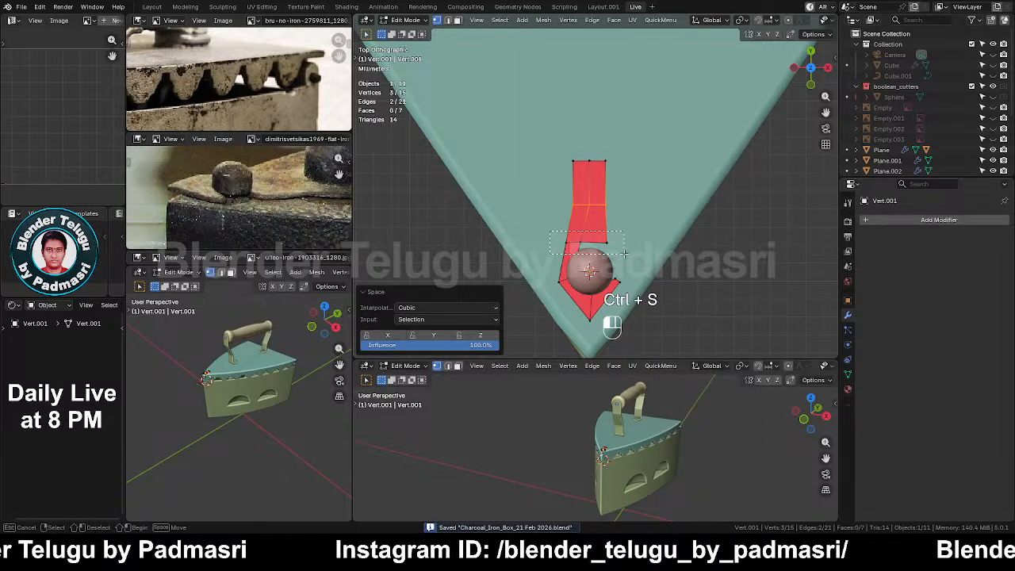
Apply LoopTools Space to the row of three vertices directly behind the pin
right_click(754, 199)
mouse_move(768, 201)
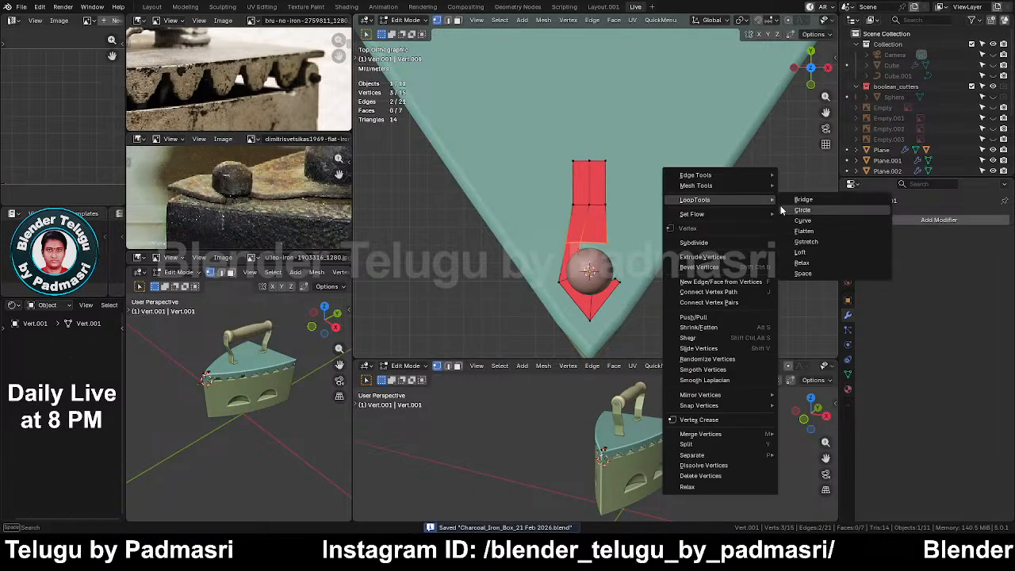
click(803, 273)
key(alt+z)
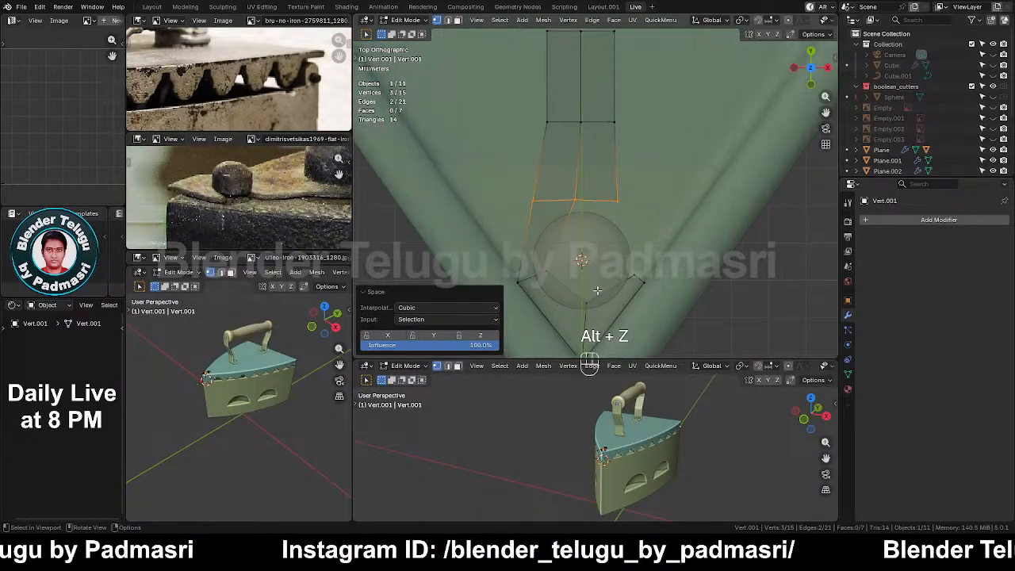
key(alt+z)
Add a Subdivision modifier to the plate with two viewport levels
middle_drag(555, 313, 712, 182)
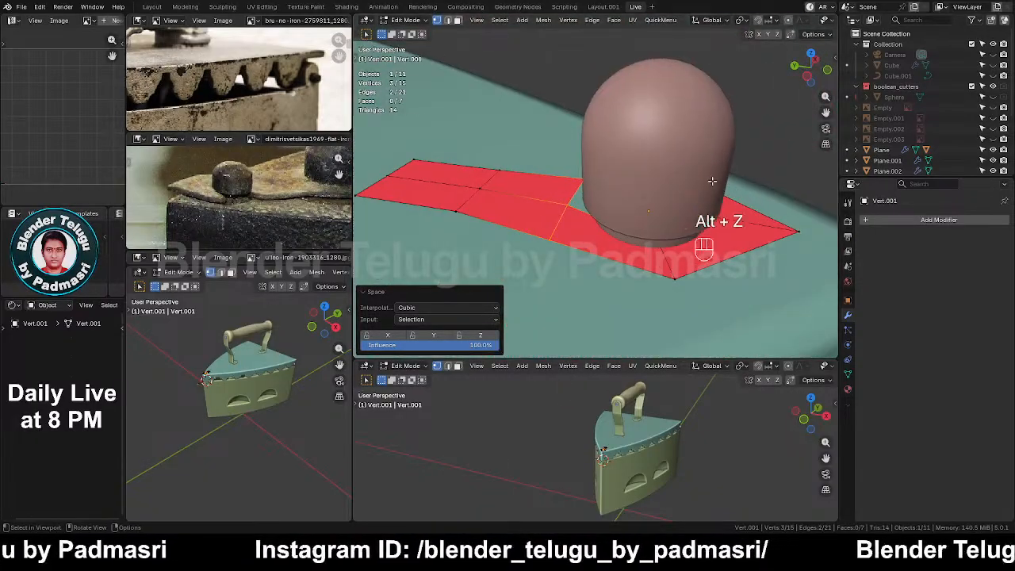
key(Tab)
click(905, 220)
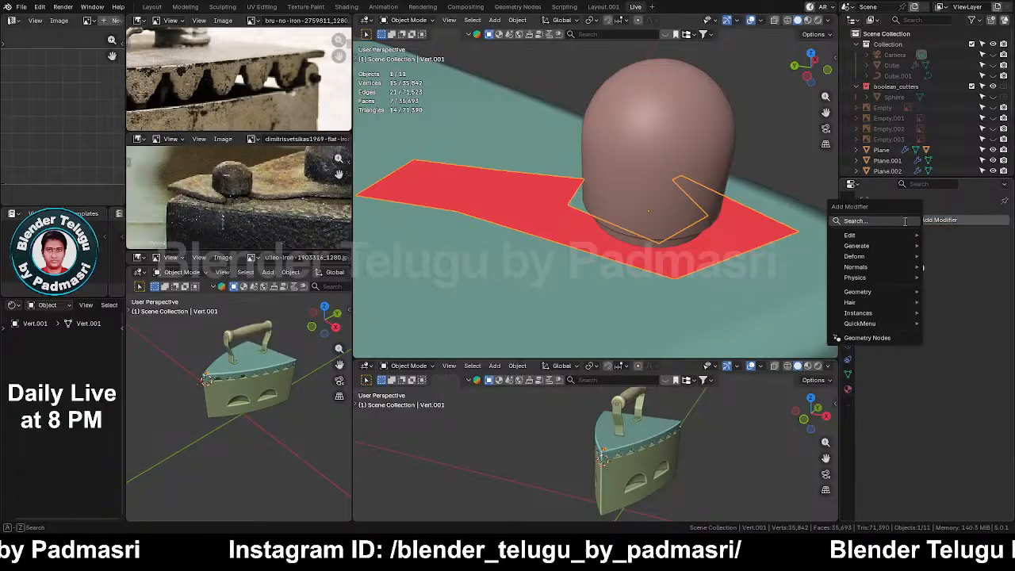
text(s)
click(866, 253)
middle_drag(792, 257, 644, 283)
click(995, 291)
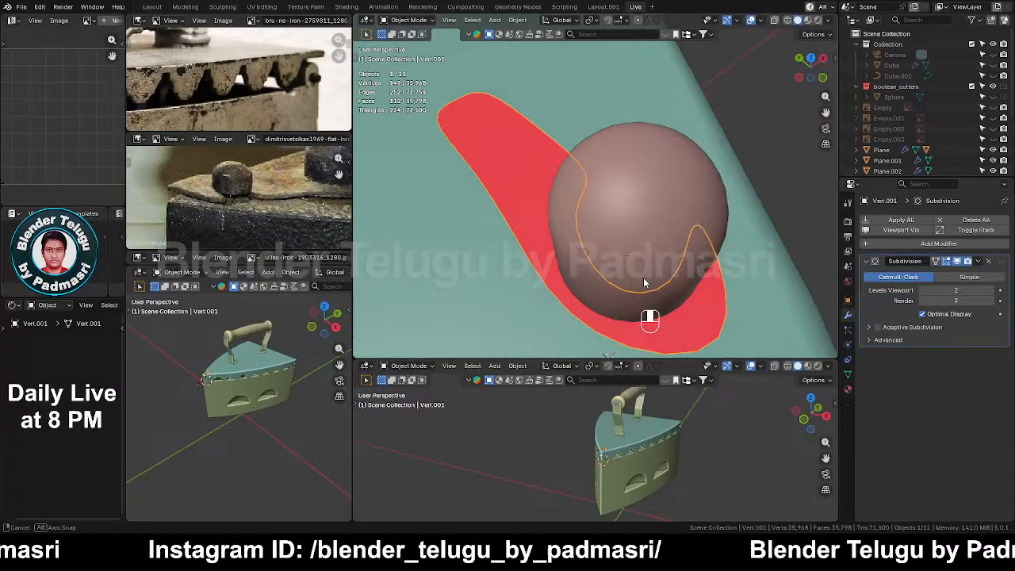
Turn on X-ray in top view and move the two-vertex edge on the pin's -X side outward along X by about 0.09 cm
click(659, 265)
key(Tab)
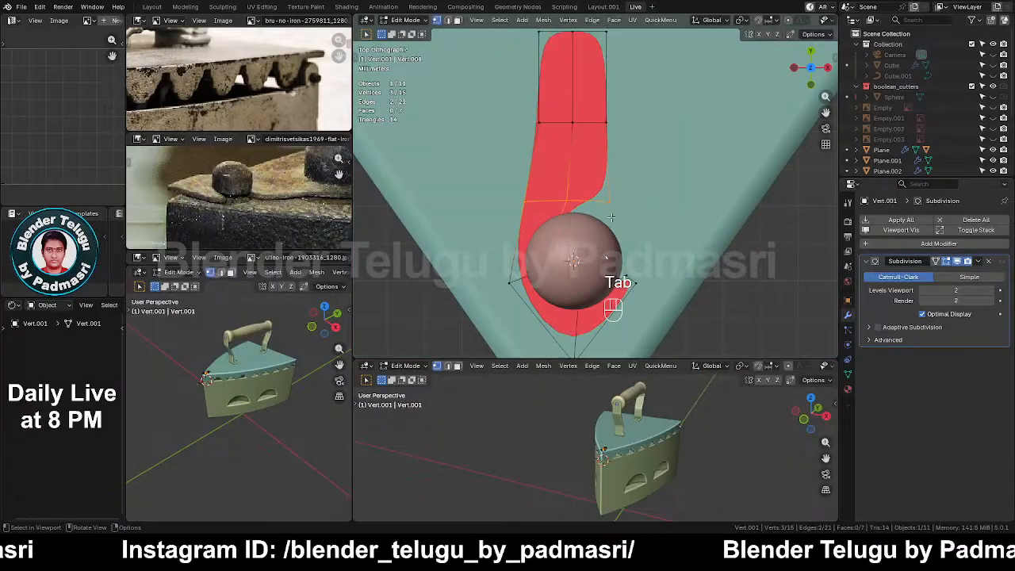
shift+middle_drag(599, 213, 600, 178)
key(alt+z)
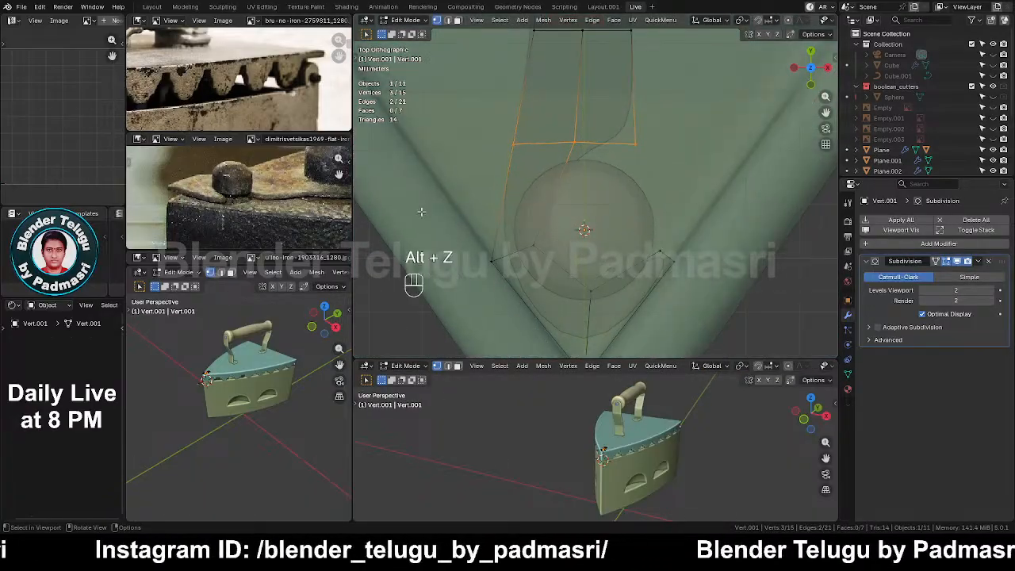
drag(436, 219, 576, 272)
key(g)
key(x)
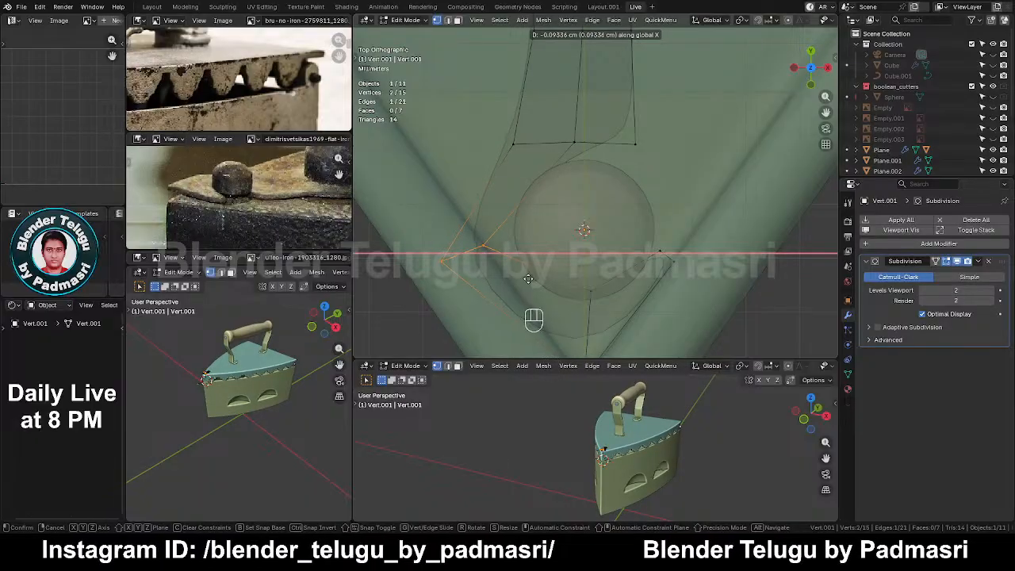
click(534, 278)
Move the inner vertex in front of the pin about -0.014 cm in X and -0.036 cm in Y, onto the centre line
shift+scroll(555, 238, down, 3)
drag(547, 203, 579, 263)
key(g)
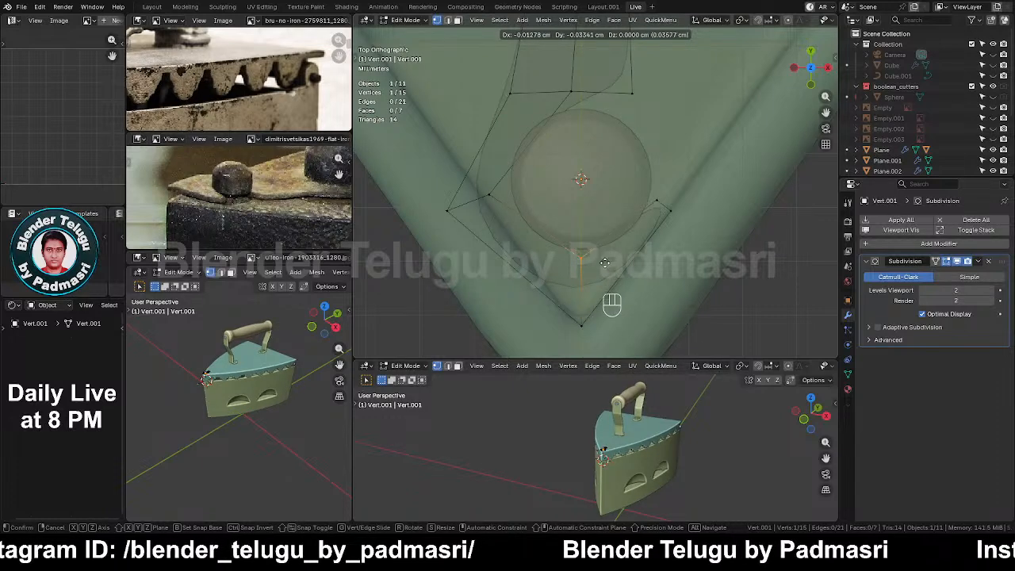
click(604, 263)
shift+scroll(617, 219, up, 3)
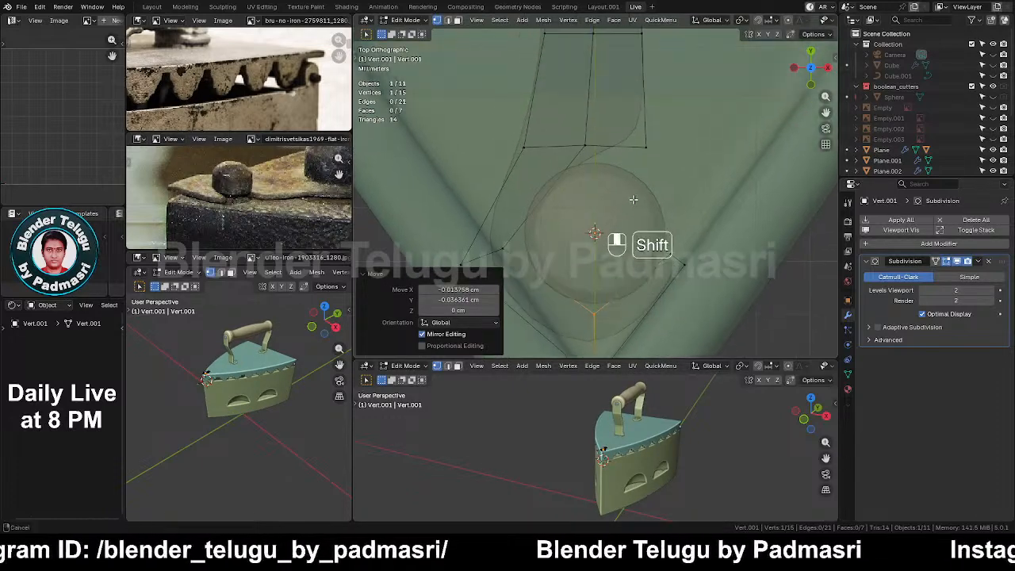
Move the row of three vertices behind the pin away from it by about 0.02 cm along Y
drag(461, 111, 689, 161)
key(g)
key(y)
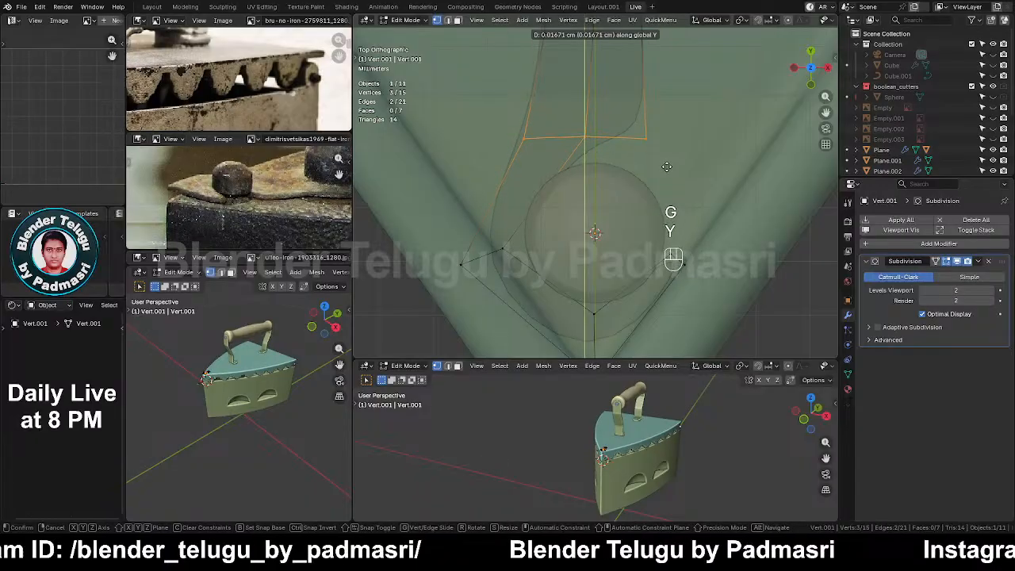
click(399, 185)
Level the two-vertex edge on the pin's -X side by scaling it to 0 in Y
click(462, 255)
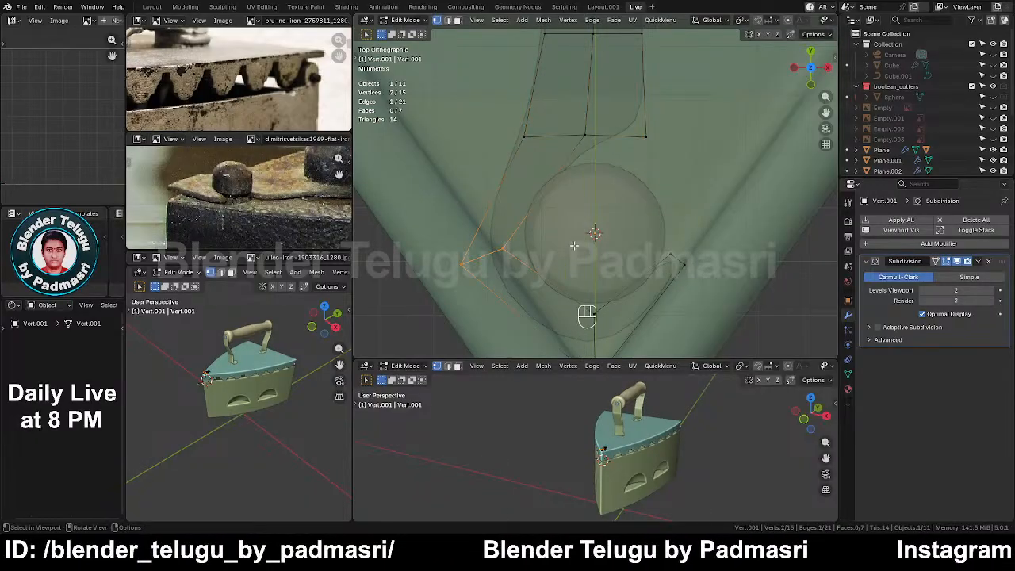
key(s)
key(y)
key(KP_0)
key(KP_Enter)
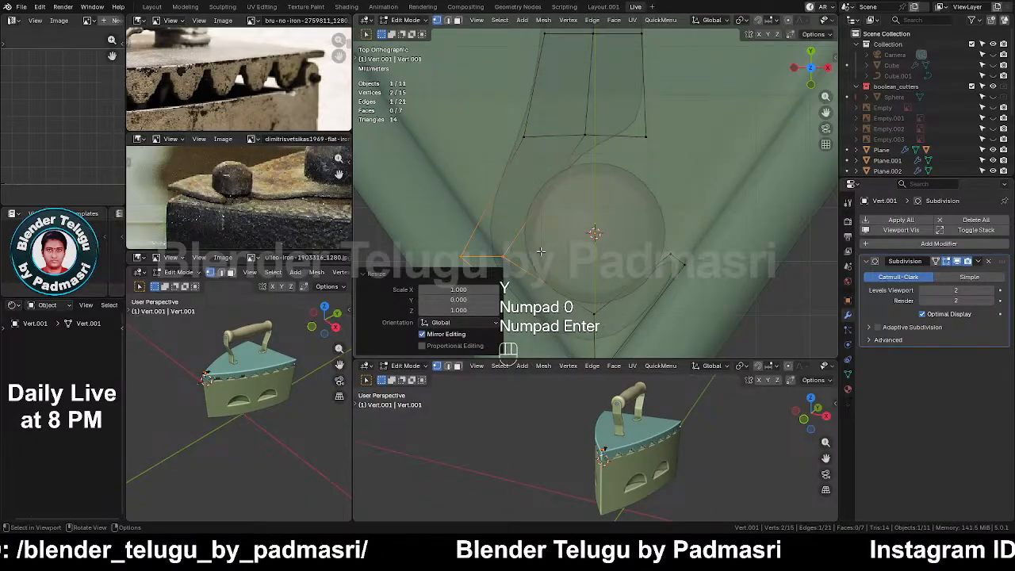
Move the levelled edge beside the pin about 0.007 cm along Y, turn off X-ray and save the file
key(g)
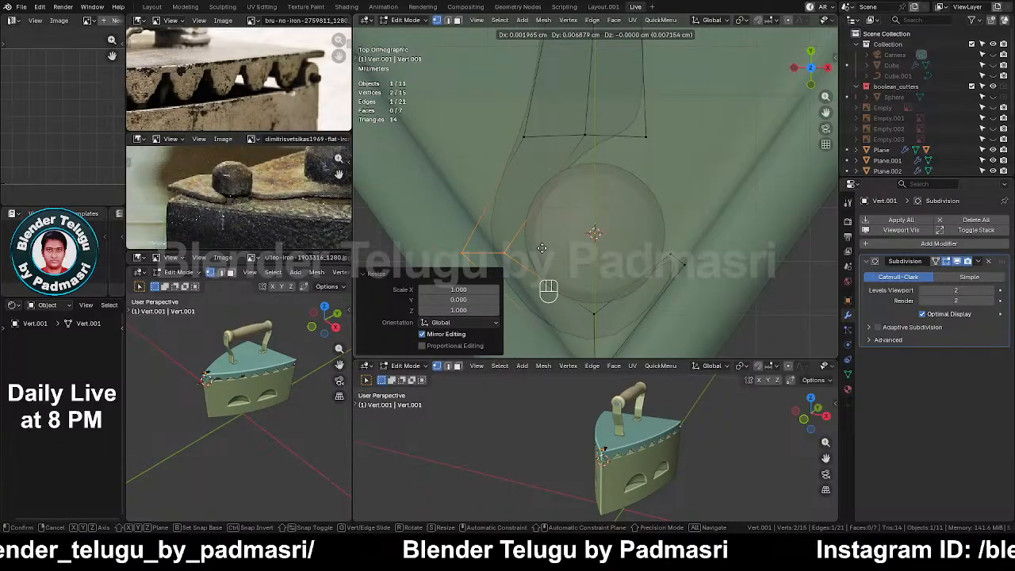
click(542, 246)
key(alt+z)
key(Tab)
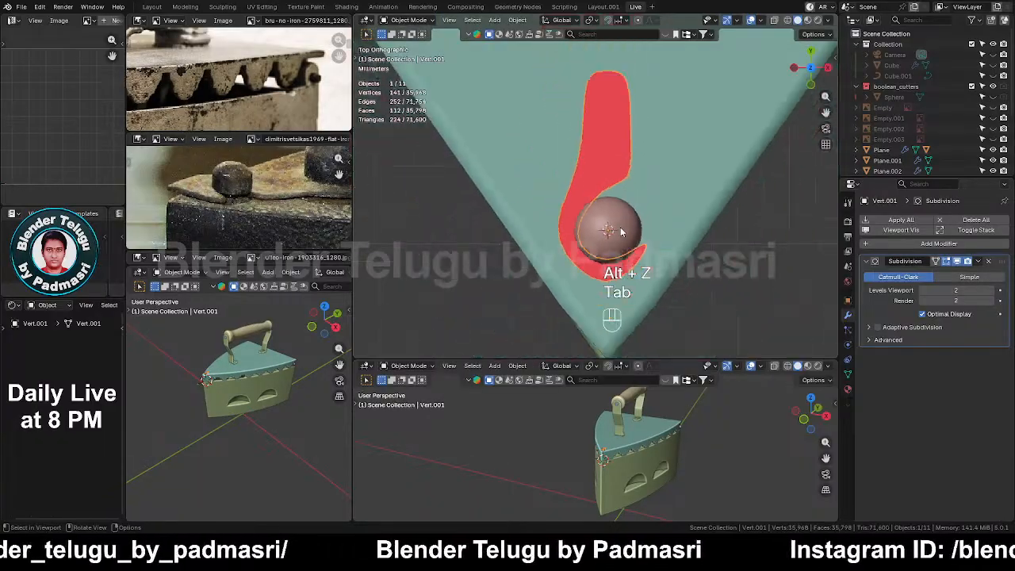
middle_drag(595, 218, 732, 192)
key(ctrl+s)
Extrude the whole latch plate by about -0.05 cm along its normals to give it thickness
key(Tab)
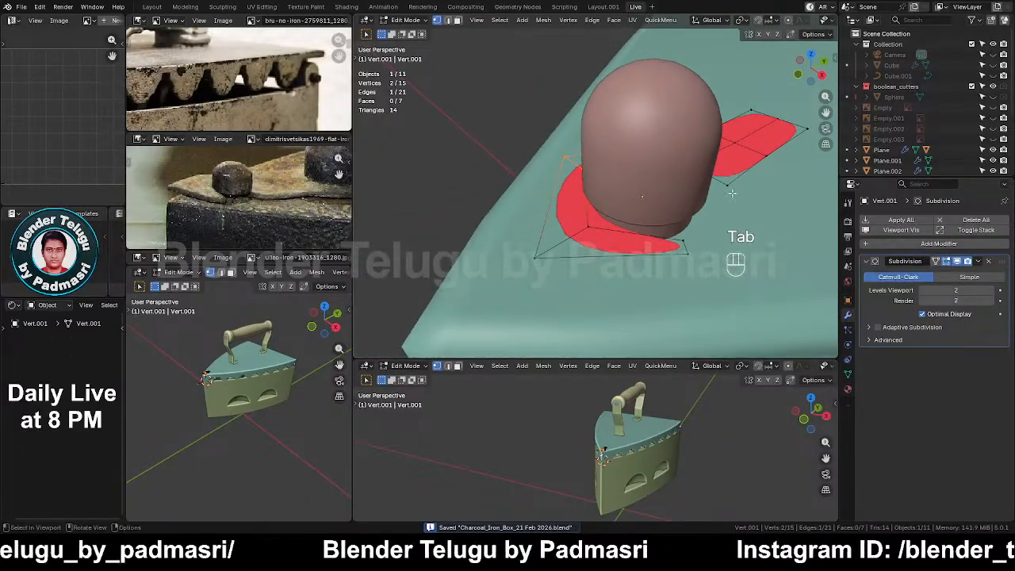
key(a)
key(e)
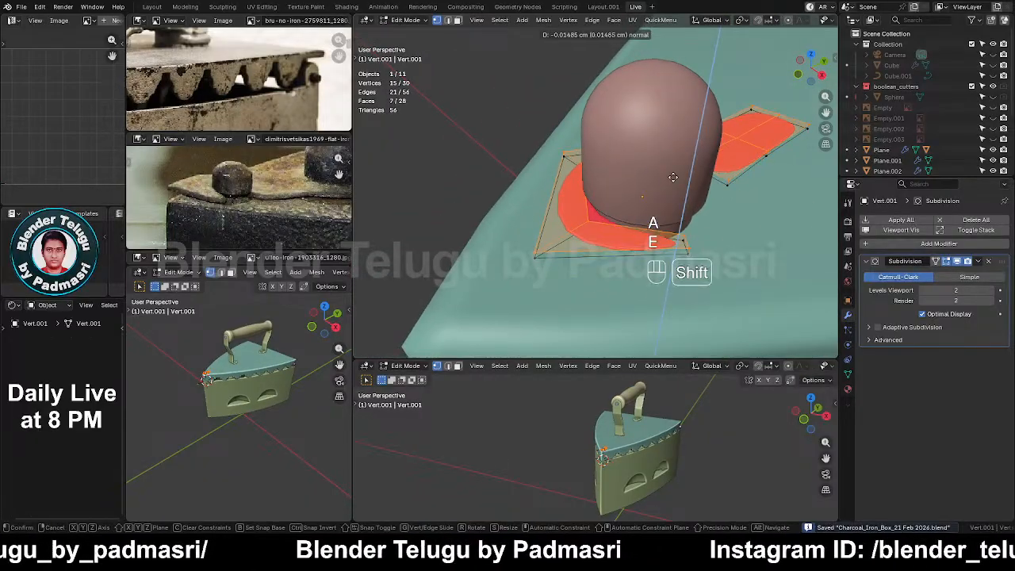
click(679, 62)
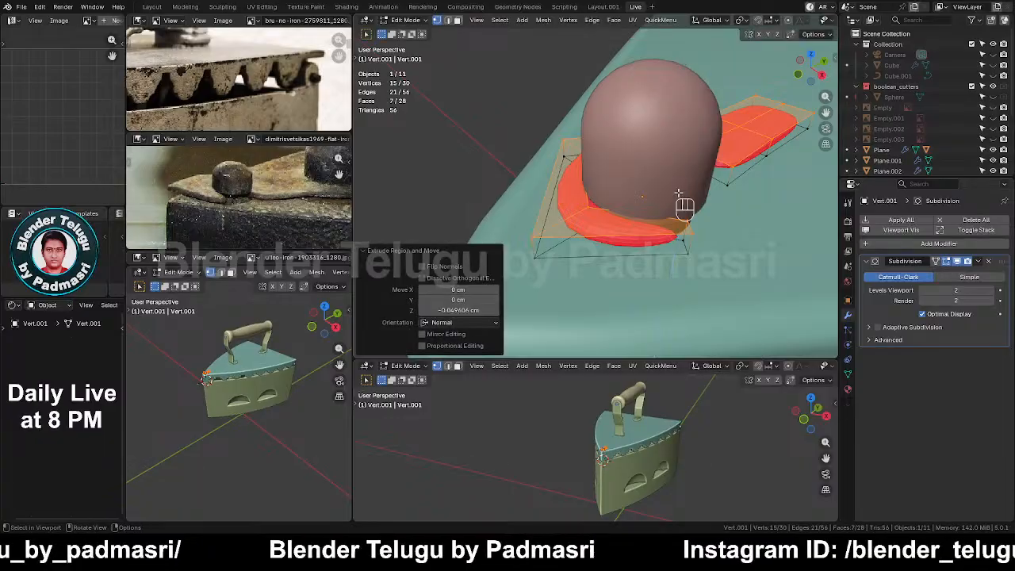
Select the plate's sharp edges with a 30° sharpness and set their mean crease to 0.6
key(2)
click(477, 21)
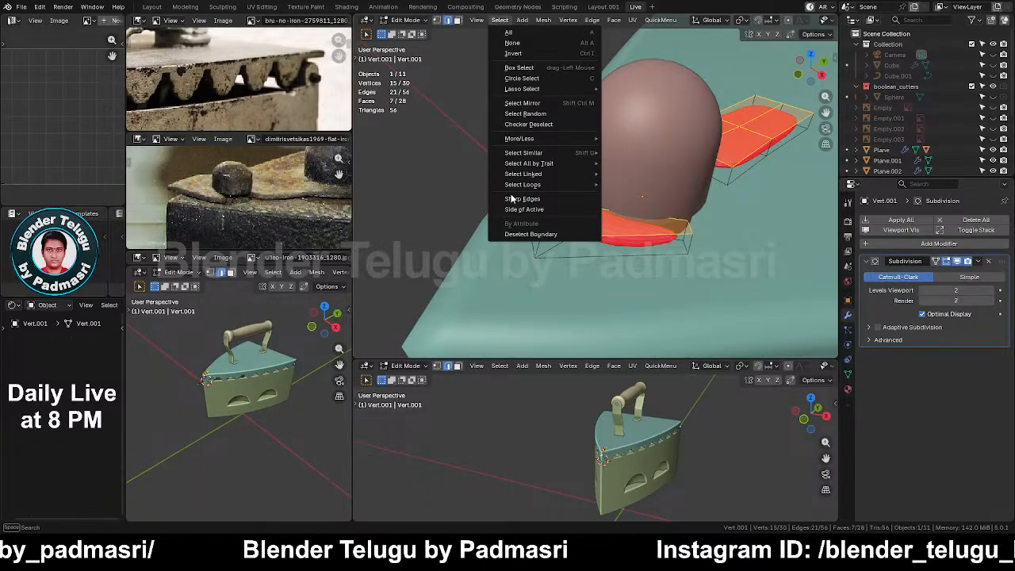
key(alt+a)
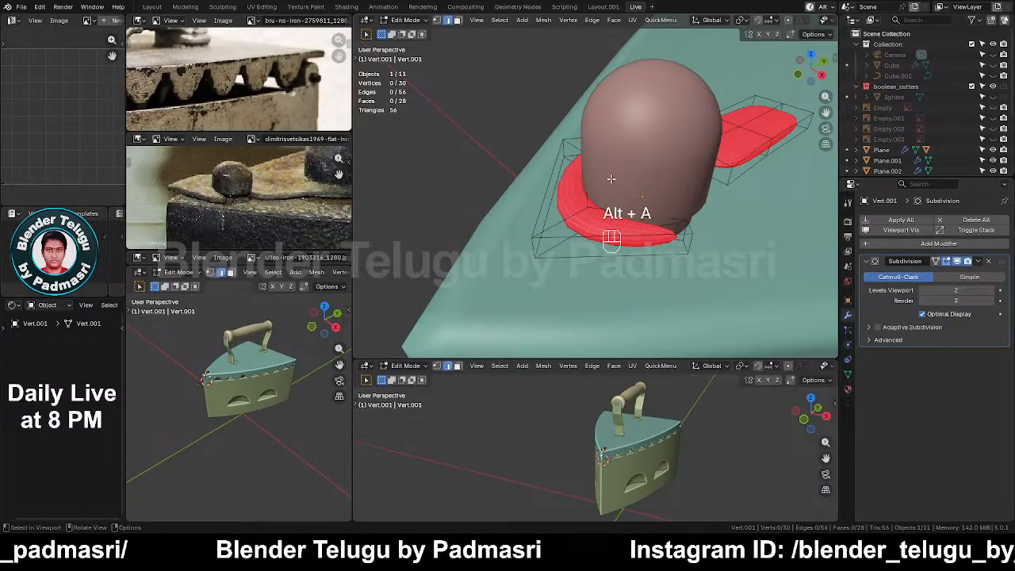
click(492, 21)
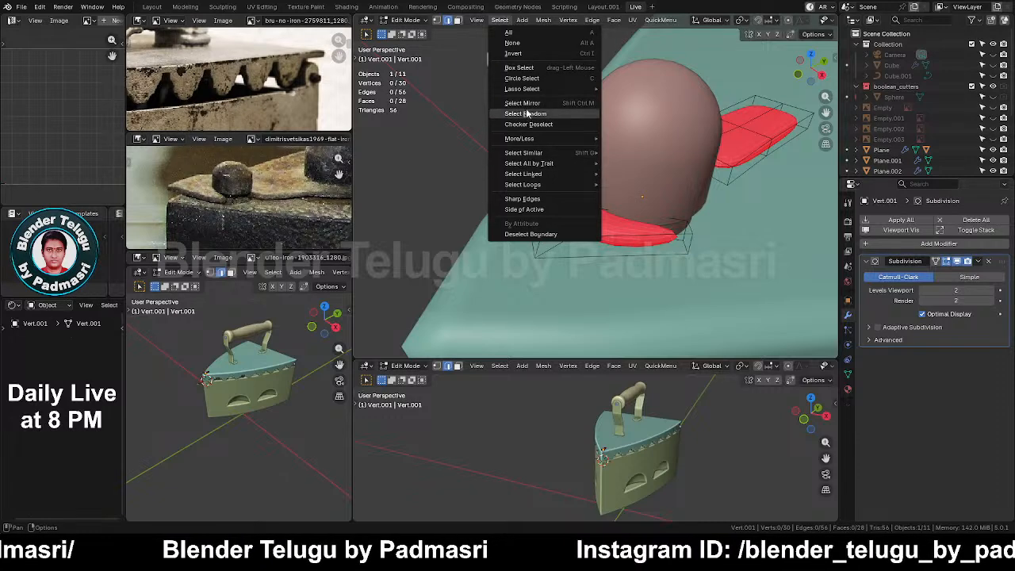
click(523, 198)
middle_drag(529, 237, 685, 227)
key(n)
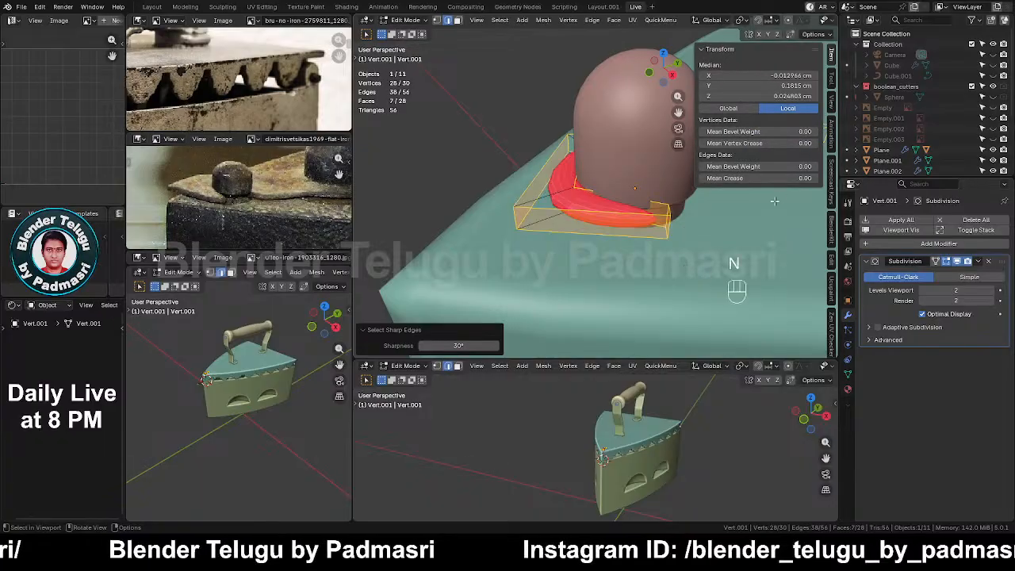
drag(754, 178, 801, 178)
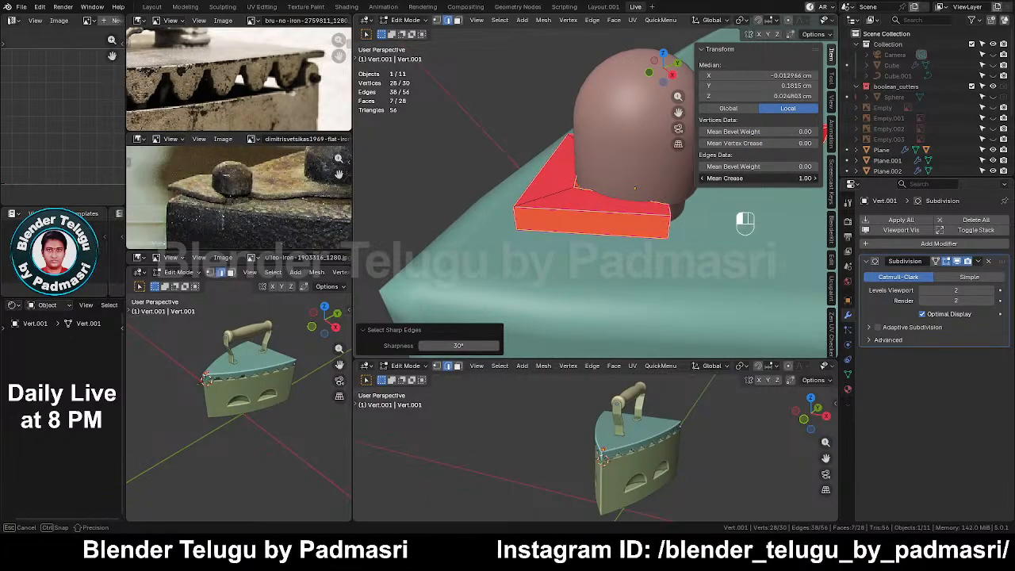
double_click(740, 177)
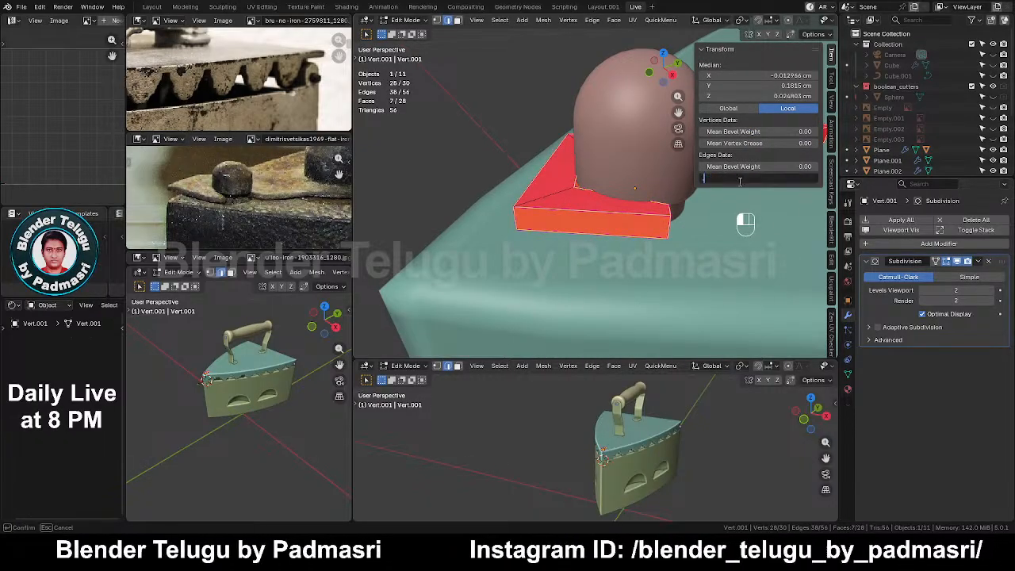
text(0.6)
key(Return)
Select the loop of four edges around the plate's front corner and set its mean crease to 0.6
middle_drag(684, 233, 554, 223)
click(551, 216)
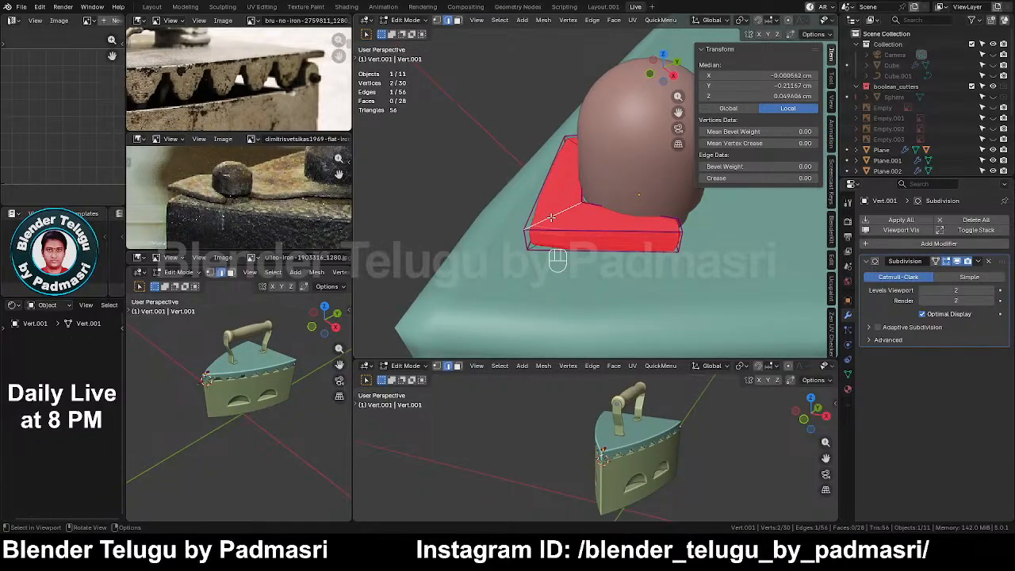
drag(771, 178, 771, 178)
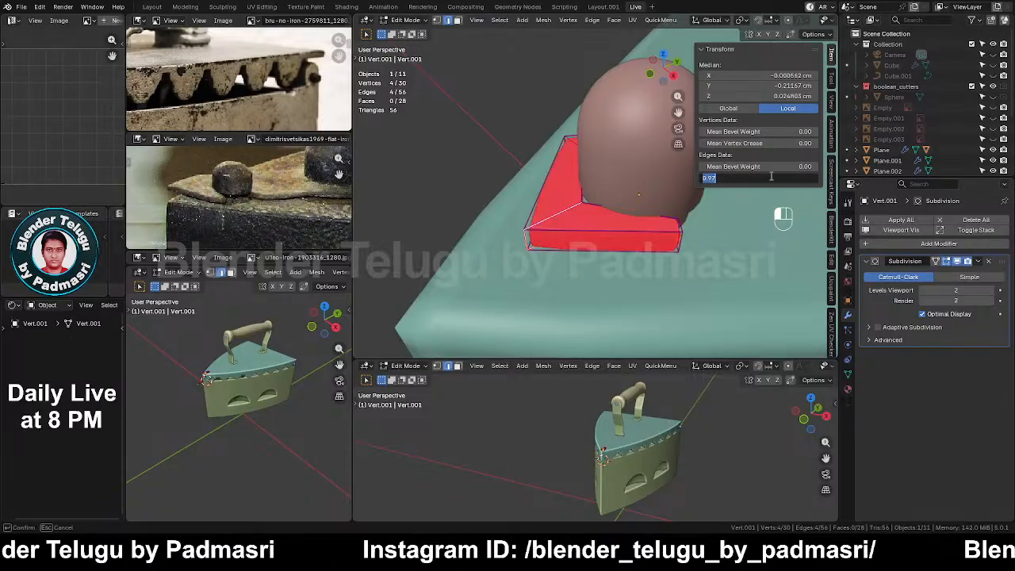
text(0.6)
key(Return)
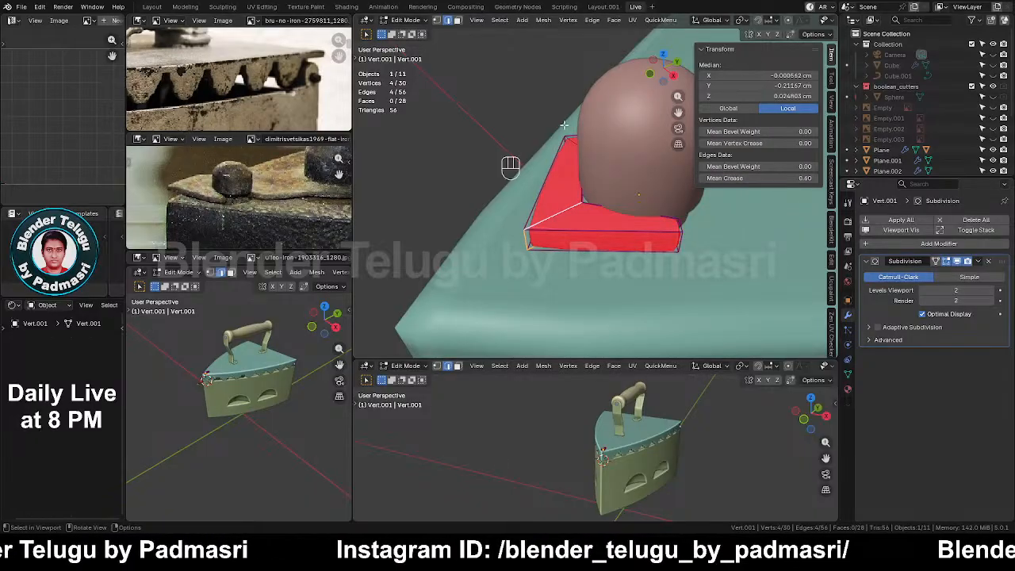
Recalculate the normals of the whole plate outward and shade the plate smooth, keeping sharp edges
key(m)
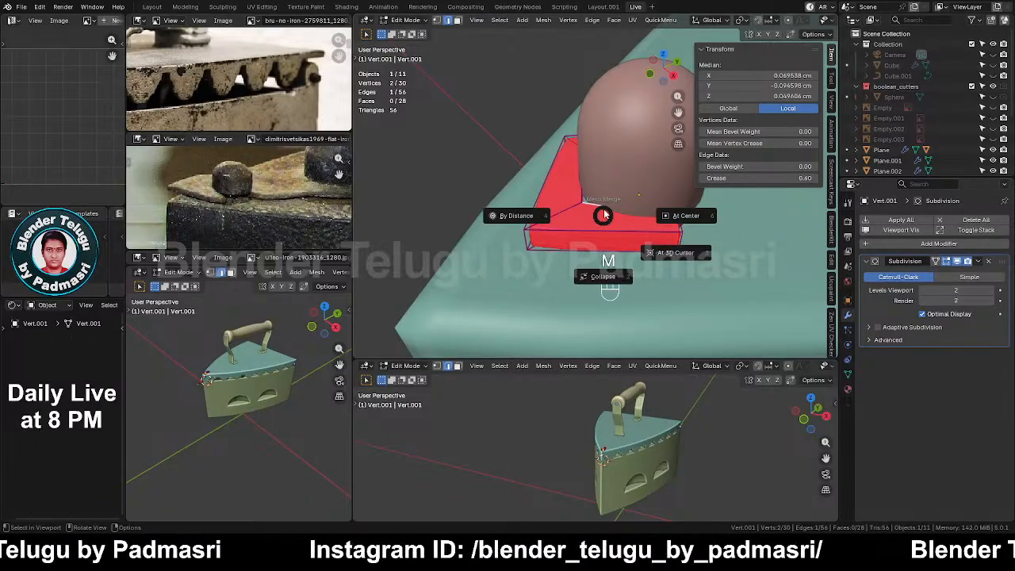
key(a)
middle_drag(634, 235, 629, 221)
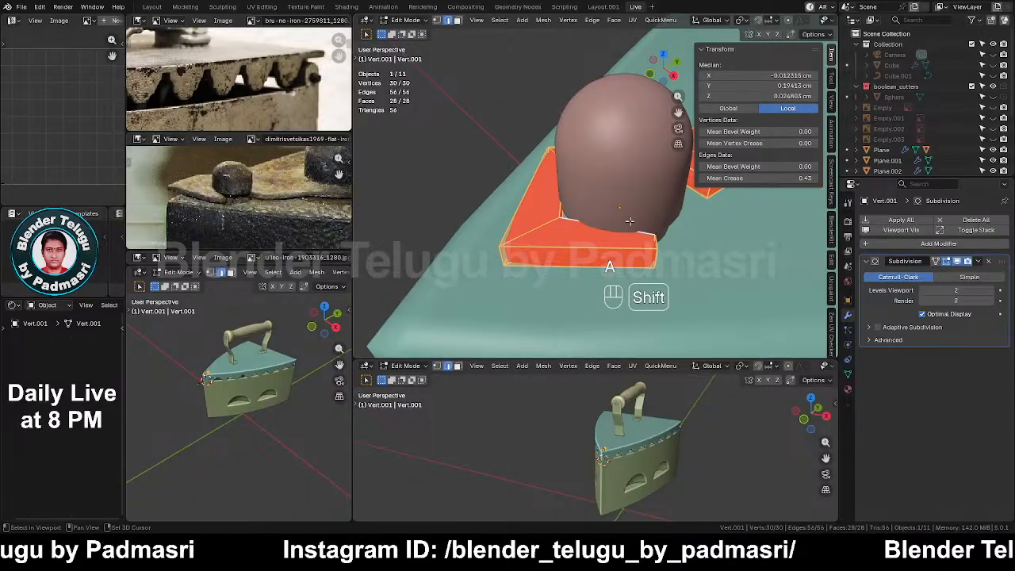
key(shift+n)
key(m)
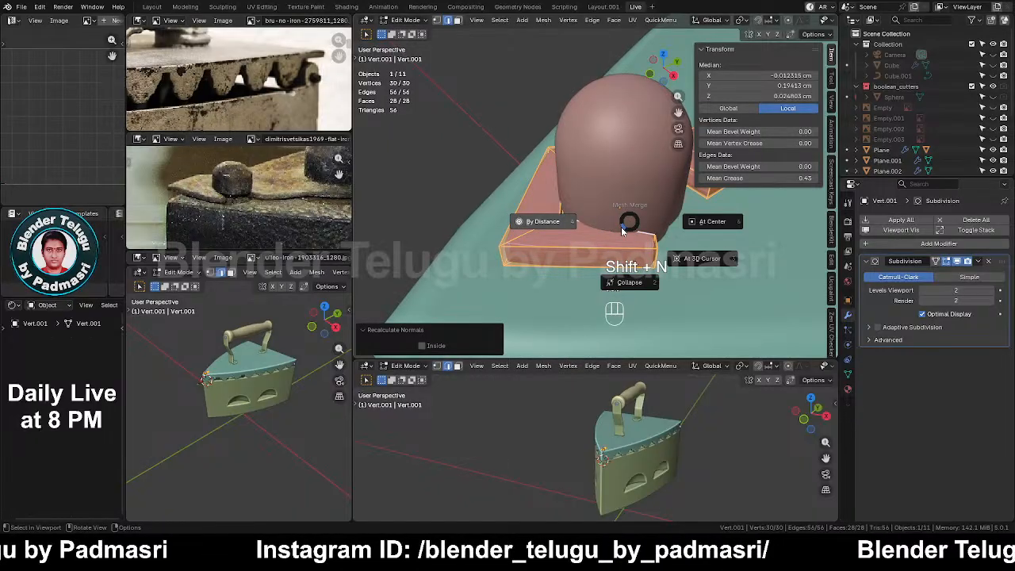
key(Tab)
right_click(550, 258)
click(550, 254)
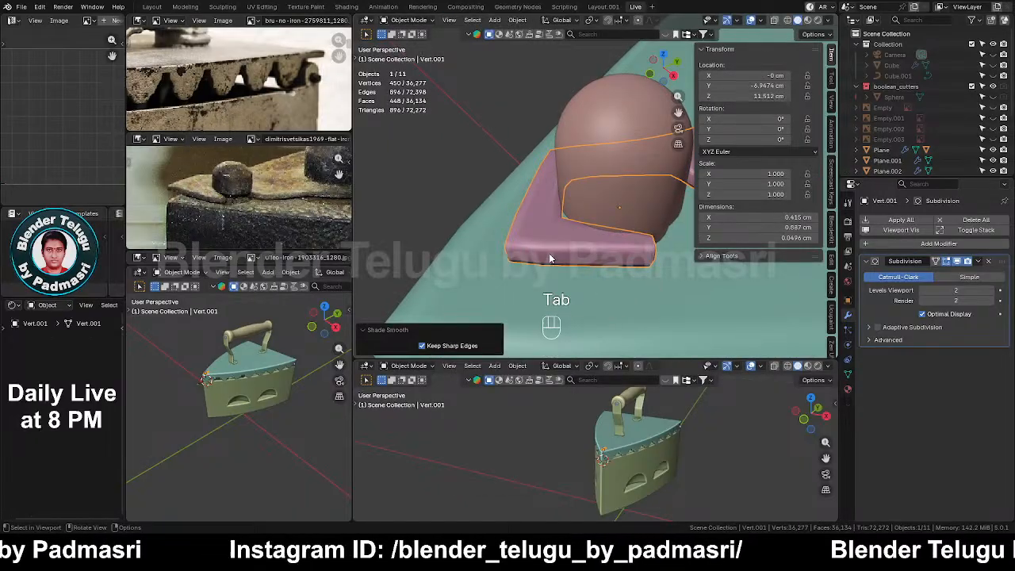
key(n)
right_click(617, 289)
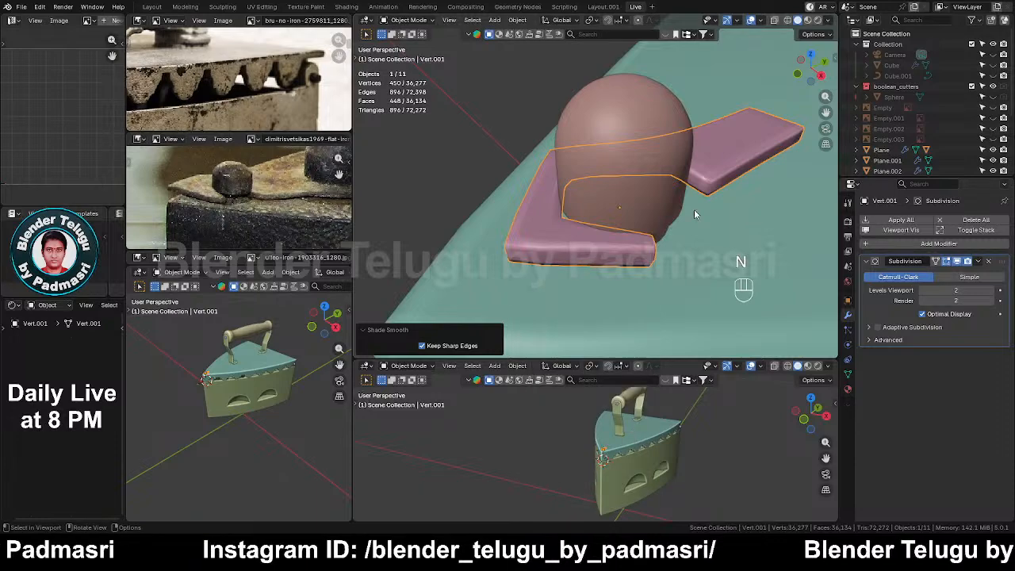
Start adding another modifier to the latch plate alongside its Subdivision modifier
middle_drag(694, 209, 743, 229)
middle_drag(596, 225, 702, 235)
click(944, 242)
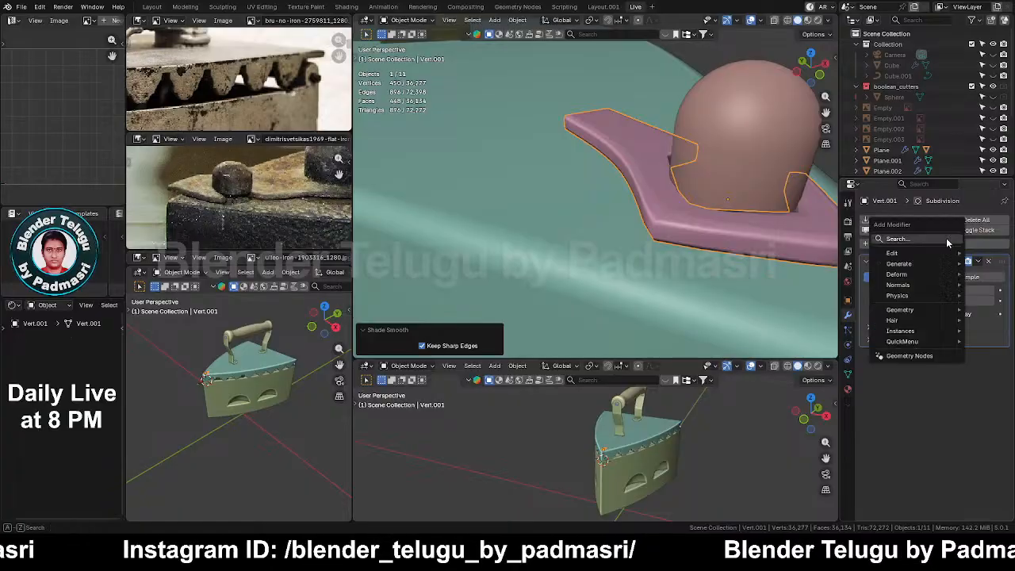
Add a Bevel modifier to the hook-shaped latch plate and set the mean crease of all its edges to 0.00
text(b)
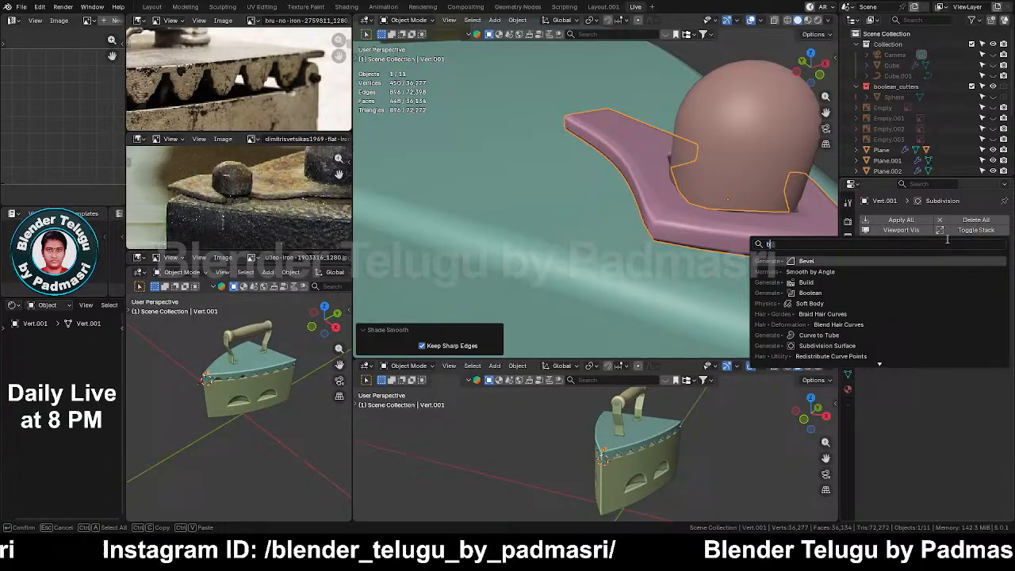
click(820, 261)
middle_drag(804, 261, 630, 268)
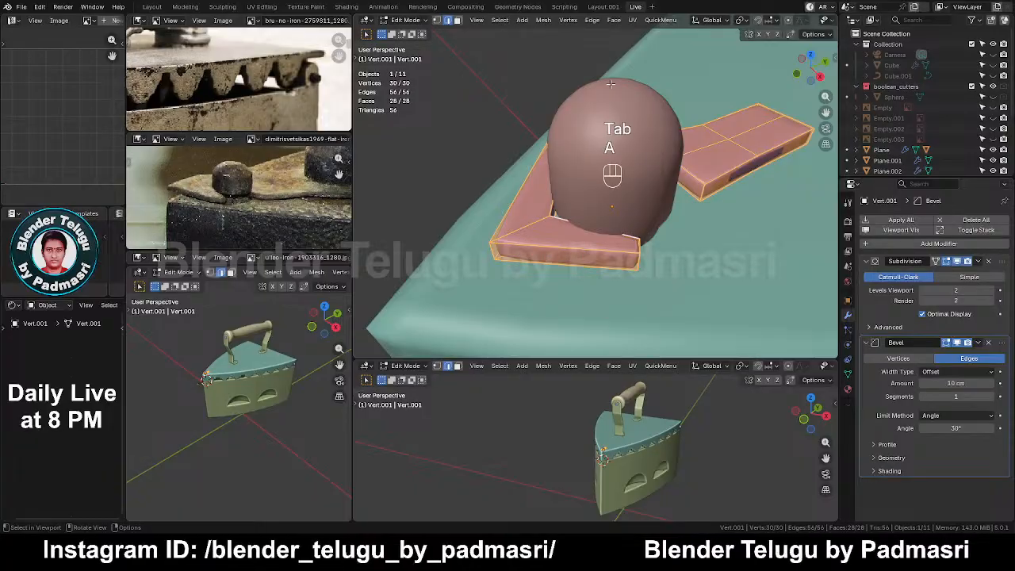
key(n)
drag(797, 179, 742, 179)
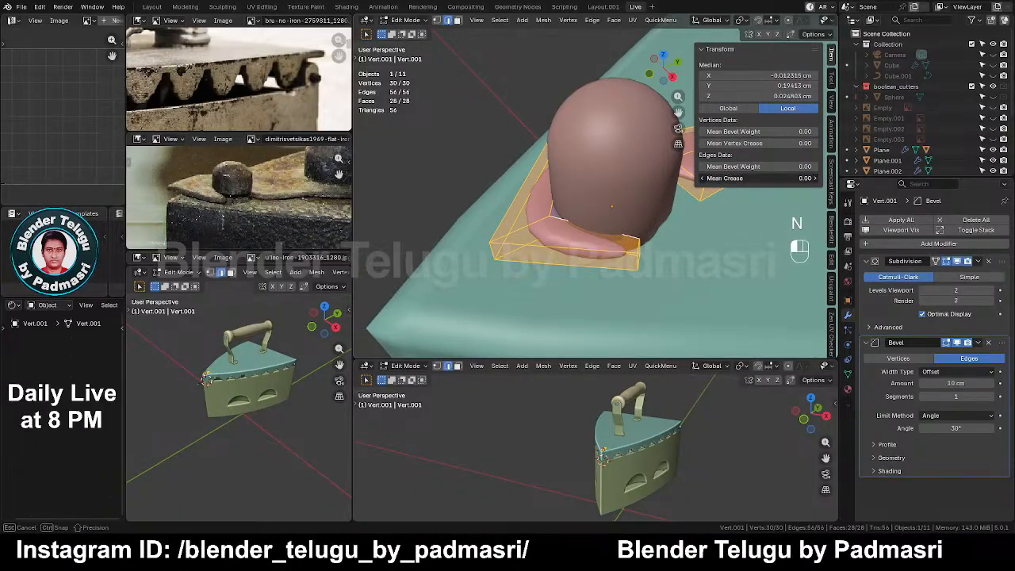
middle_drag(617, 253, 631, 254)
key(Tab)
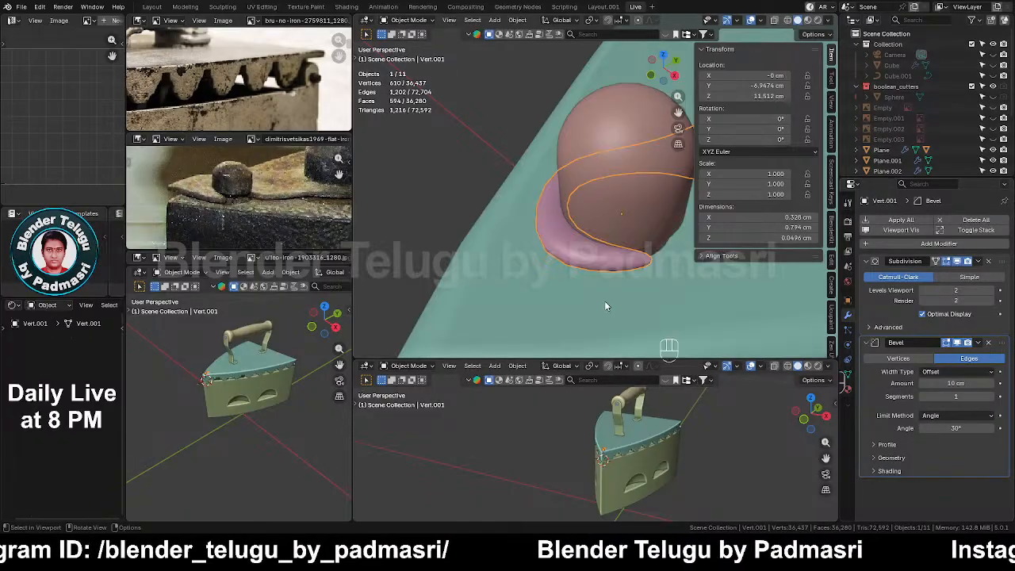
Place the Bevel modifier above Subdivision and give it an amount of 0.02 cm with 2 segments
drag(1003, 349, 1005, 260)
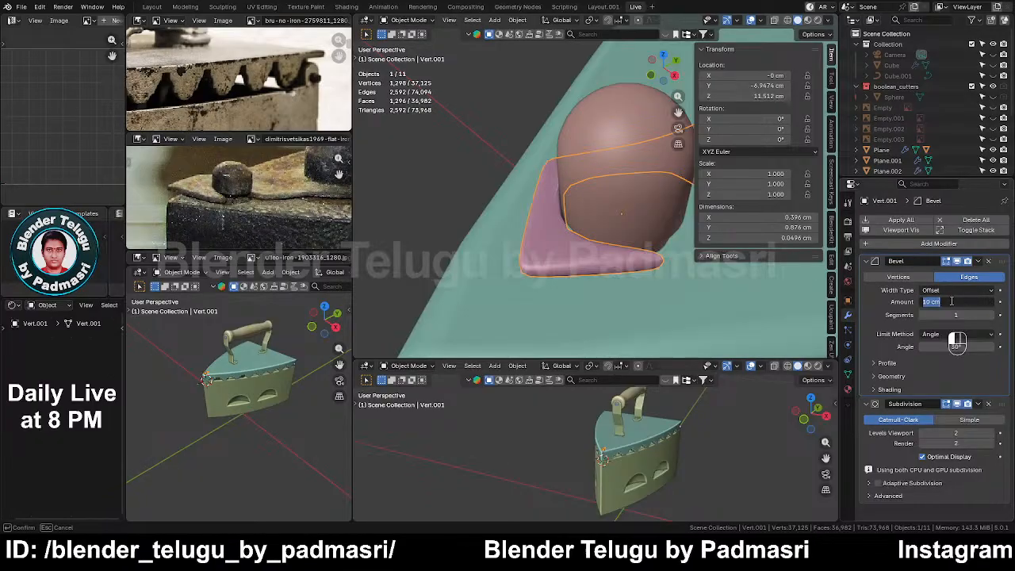
key(Return)
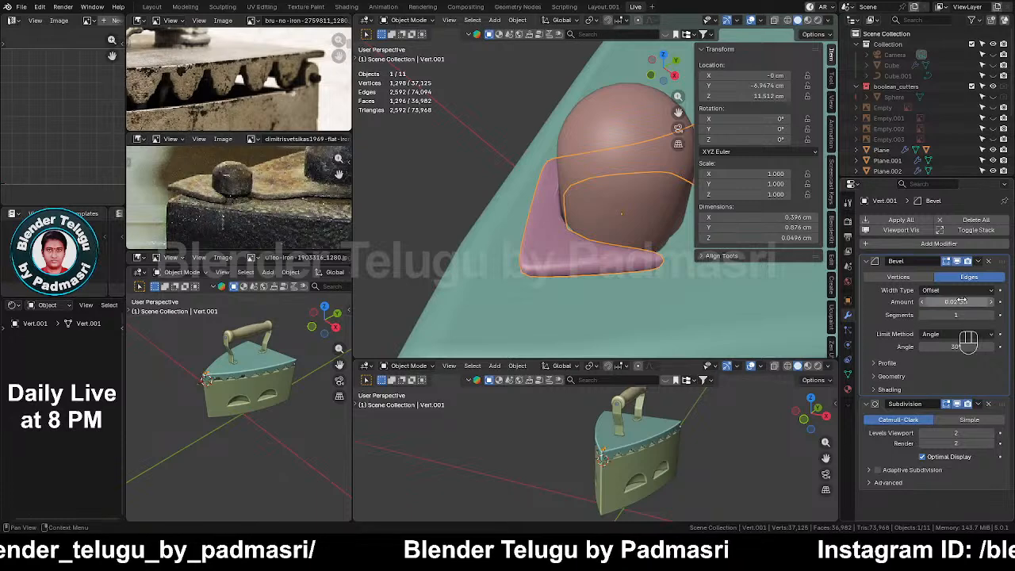
click(993, 316)
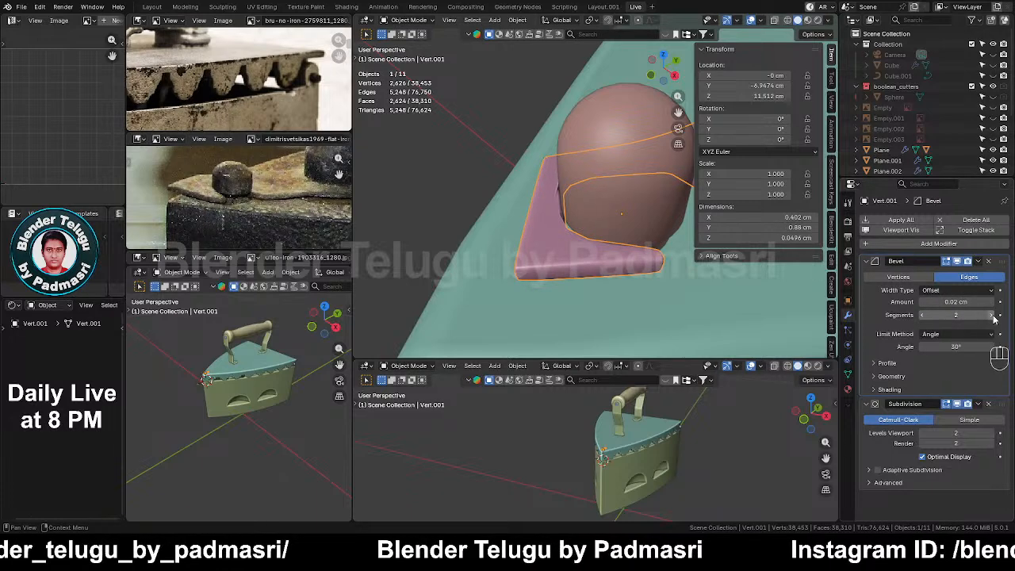
Set the latch plate's bevel amount to 0.006 cm and save the file
middle_drag(746, 287, 554, 246)
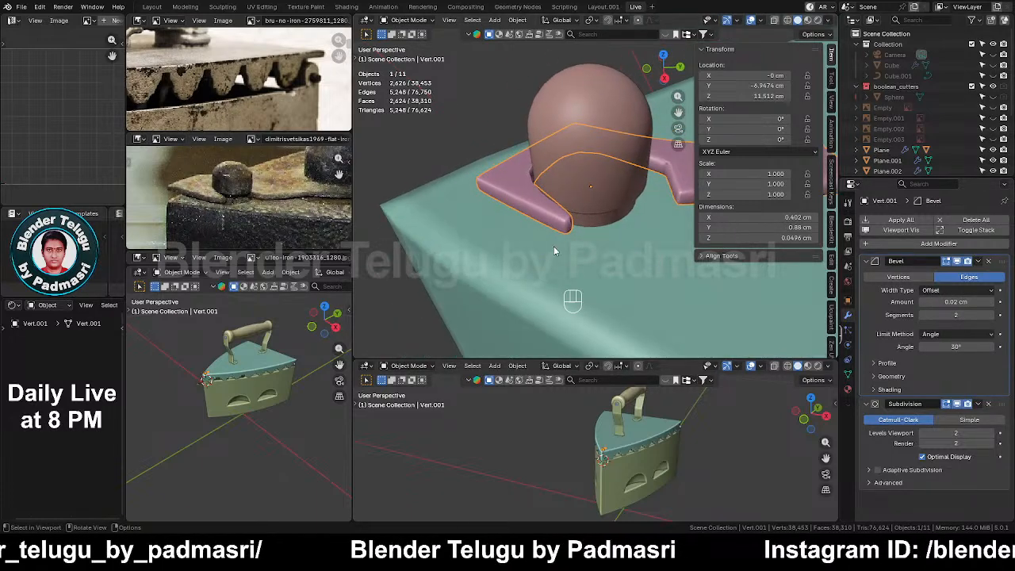
scroll(555, 241, up, 4)
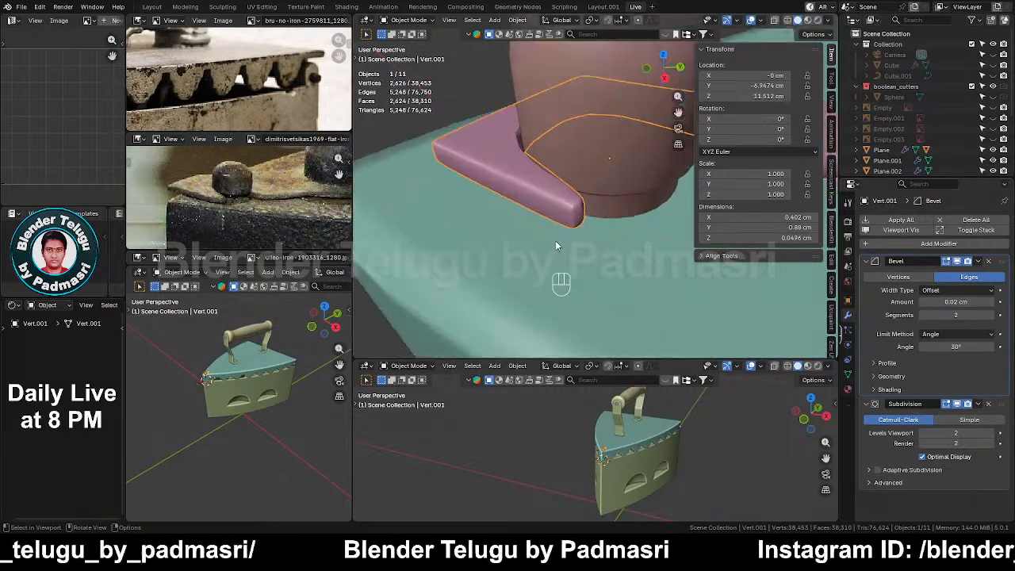
click(961, 298)
text(.006)
key(Return)
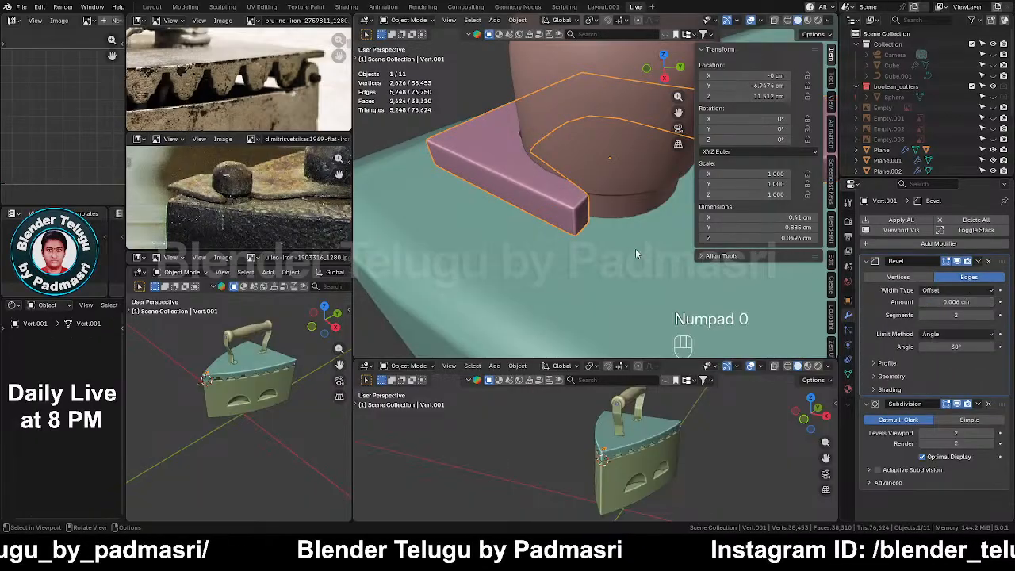
middle_drag(636, 249, 546, 216)
key(ctrl+s)
scroll(589, 169, up, 2)
middle_drag(589, 169, 658, 159)
scroll(628, 182, down, 3)
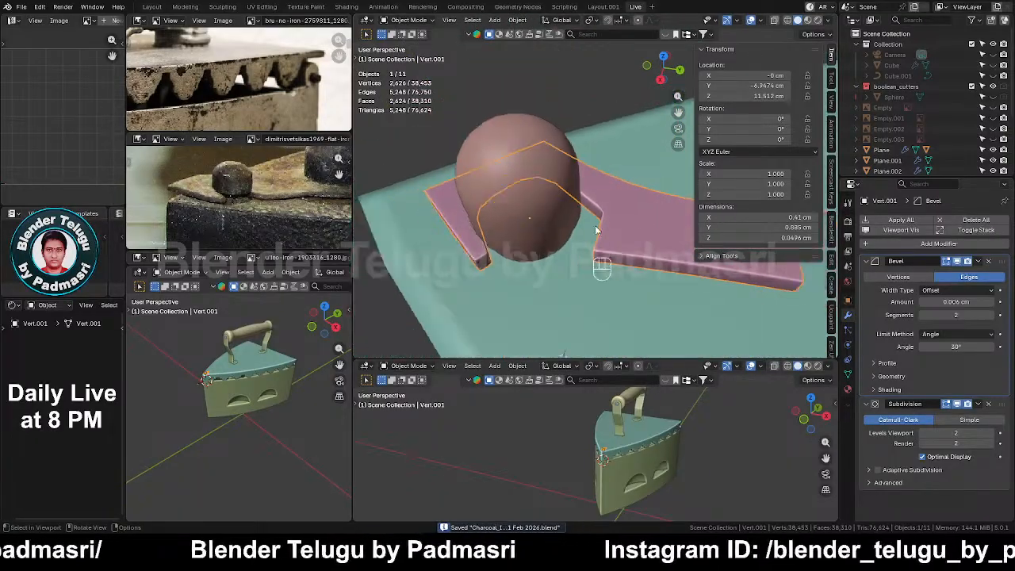
Limit the bevel by Weight and assign a mean bevel weight of 1.00 to all sharp edges of the latch plate
click(941, 334)
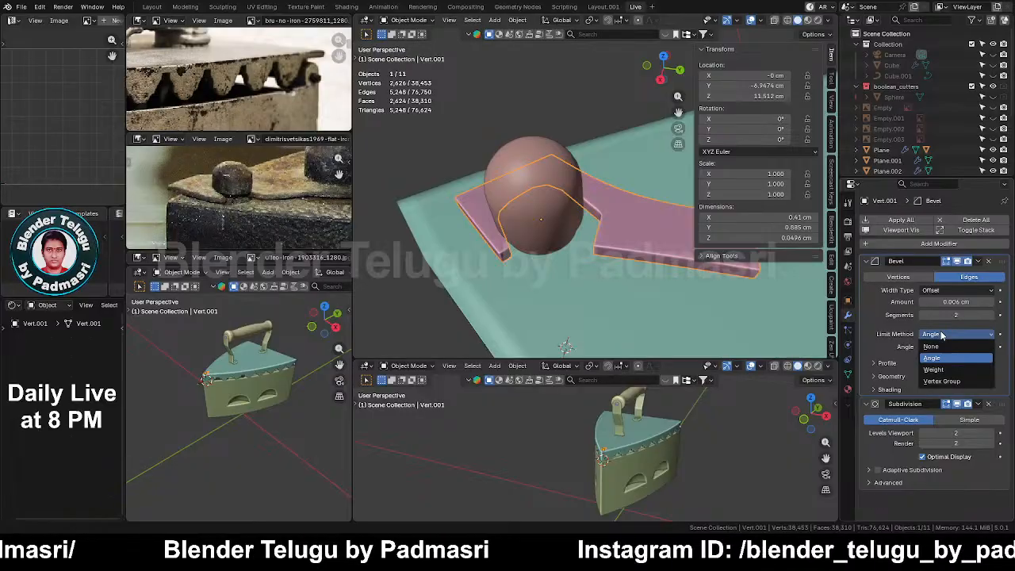
click(942, 370)
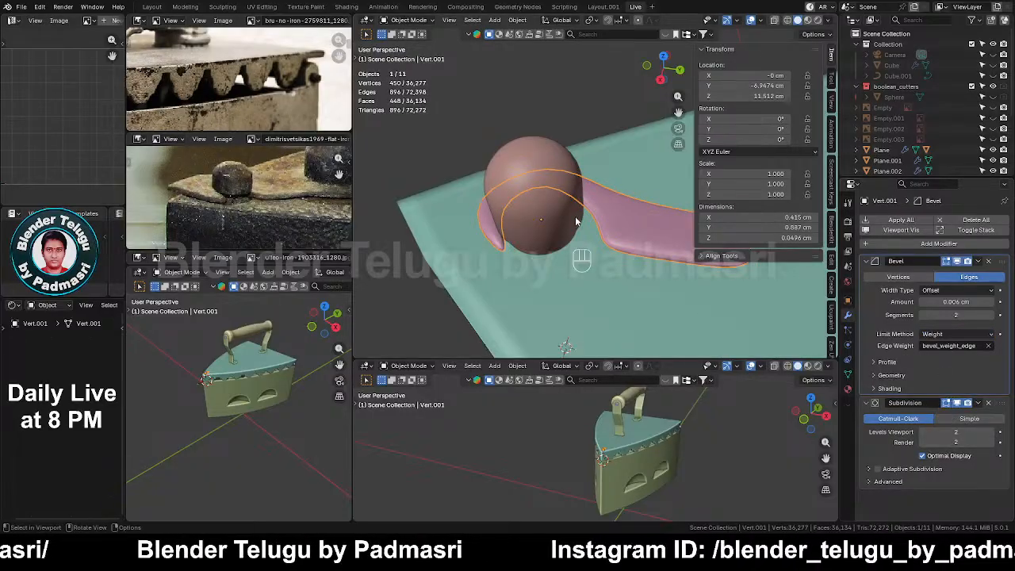
key(Tab)
middle_drag(578, 216, 602, 159)
click(590, 106)
key(q)
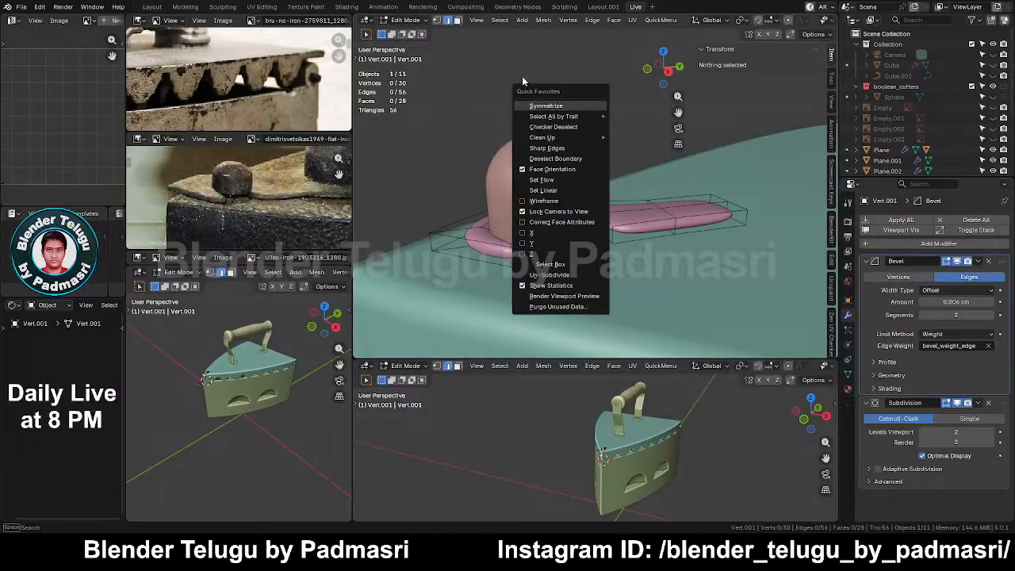
click(500, 21)
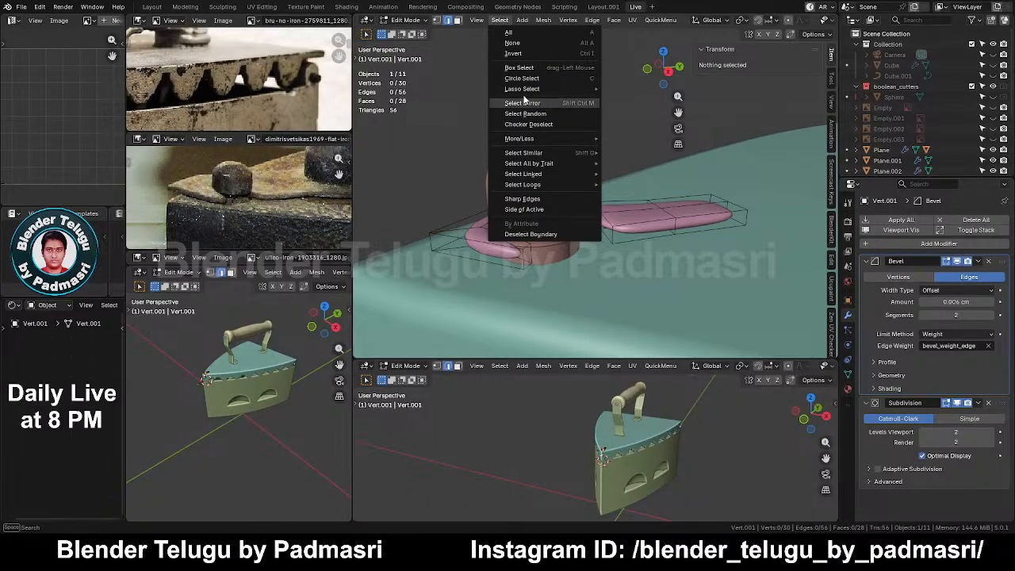
click(523, 198)
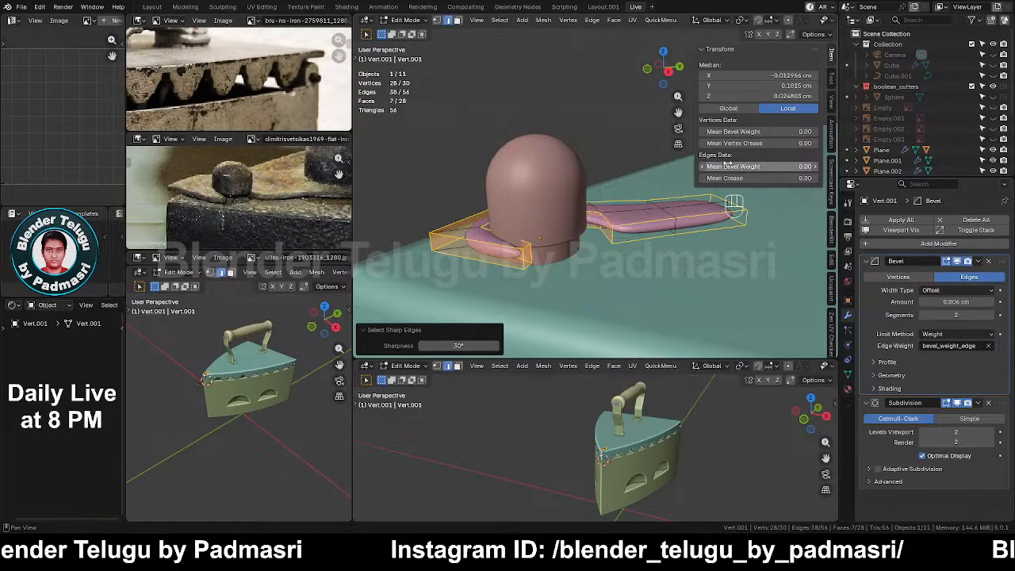
mouse_move(726, 166)
mouse_down()
mouse_move(761, 166)
mouse_move(735, 166)
mouse_up()
Set the bevel weight to 0.00 on the four vertical edges around the hook's bends
scroll(516, 241, up, 1)
middle_drag(567, 243, 534, 239)
scroll(599, 217, up, 1)
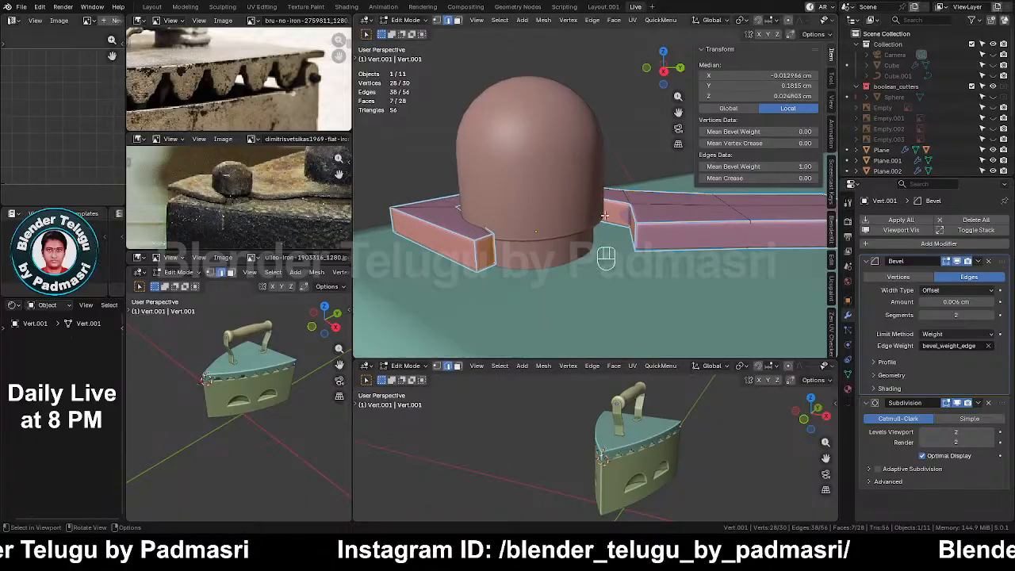
click(629, 219)
middle_drag(629, 219, 601, 225)
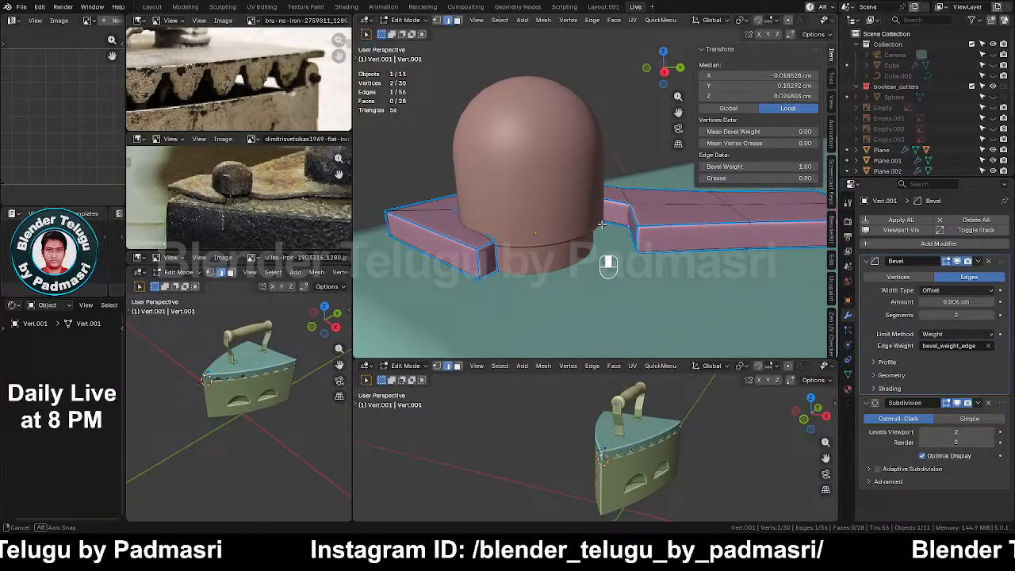
key(alt+z)
middle_drag(537, 228, 560, 225)
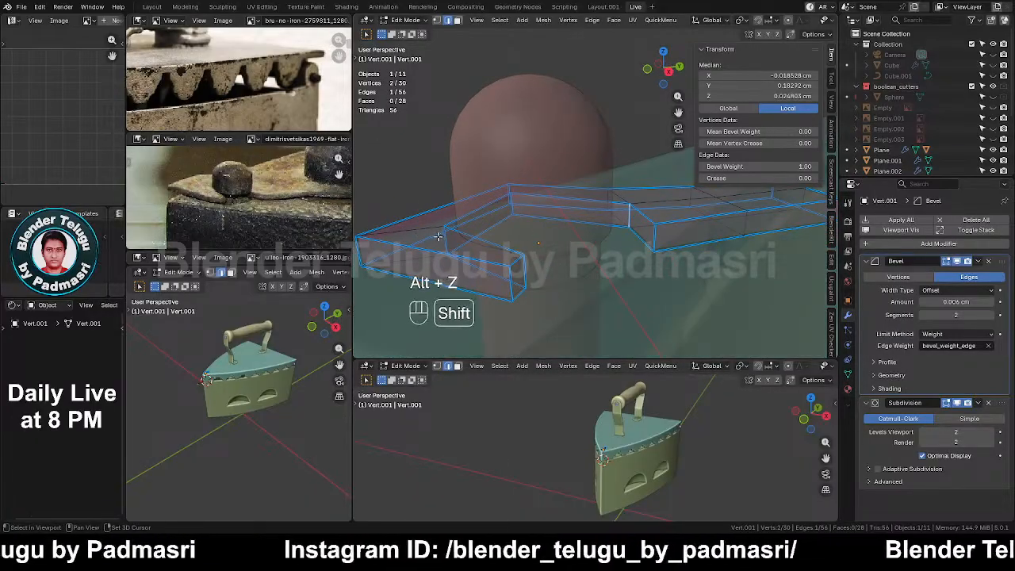
shift+click(505, 210)
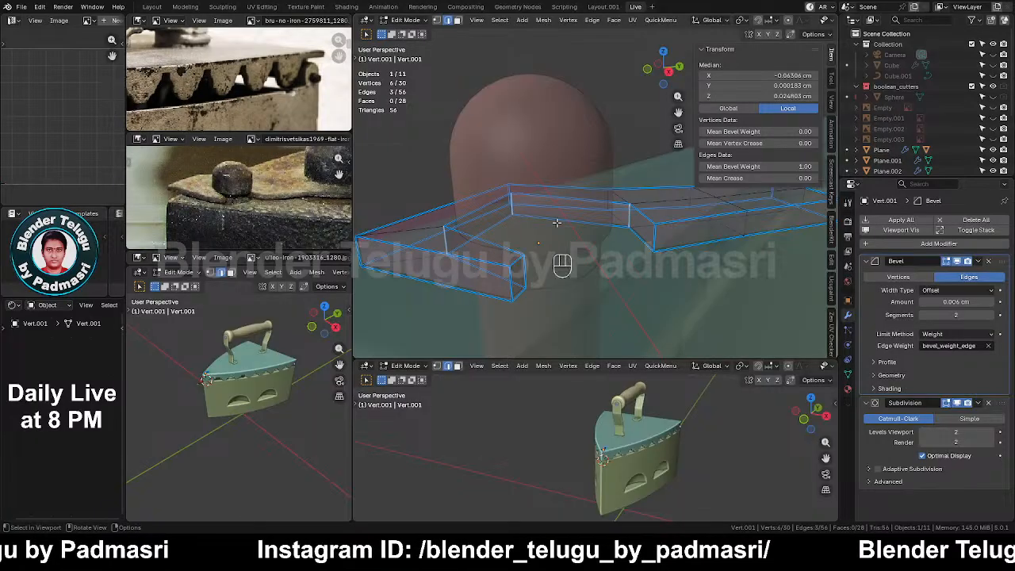
middle_drag(557, 223, 582, 254)
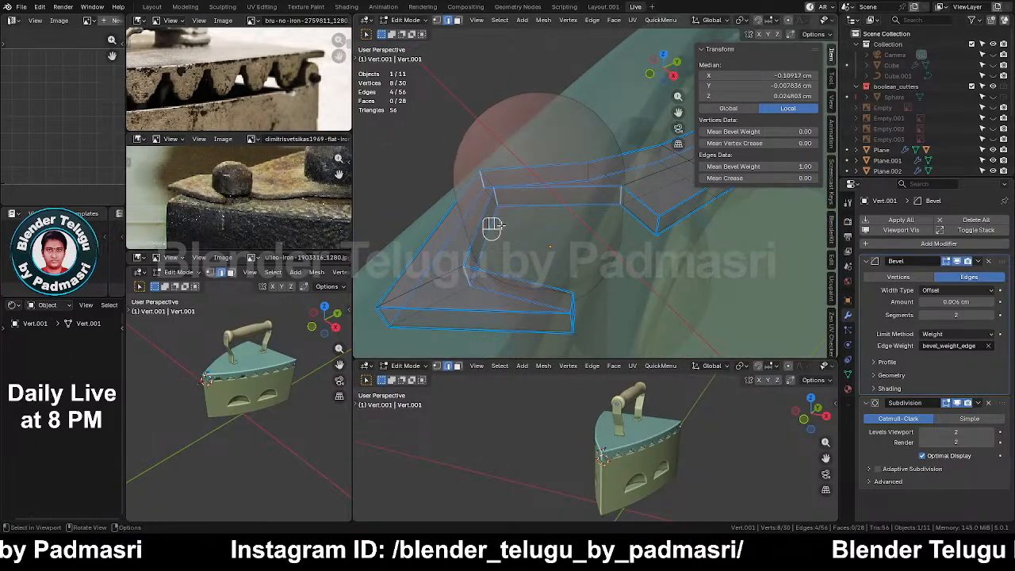
shift+middle_drag(492, 226, 518, 210)
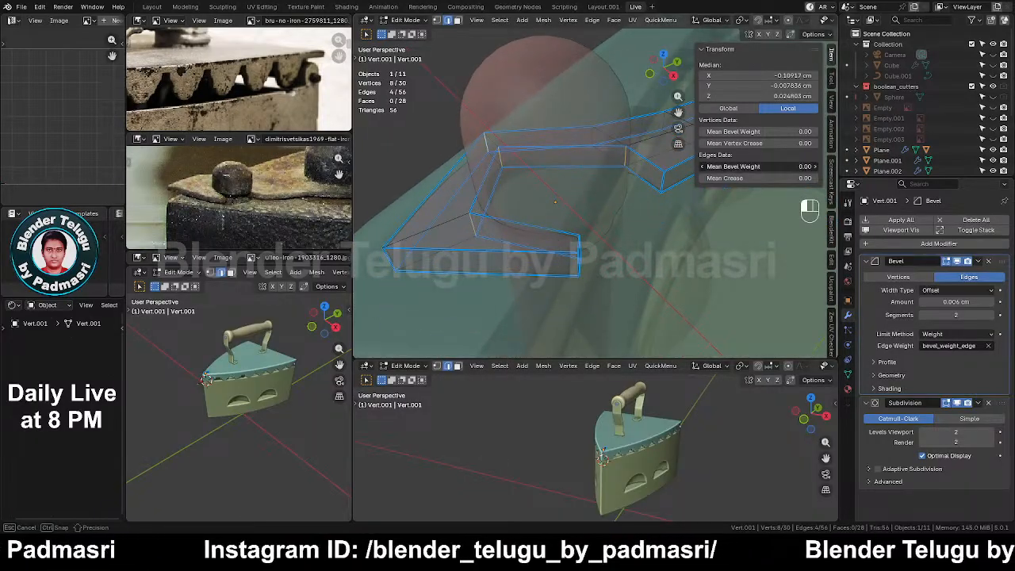
middle_drag(674, 214, 632, 246)
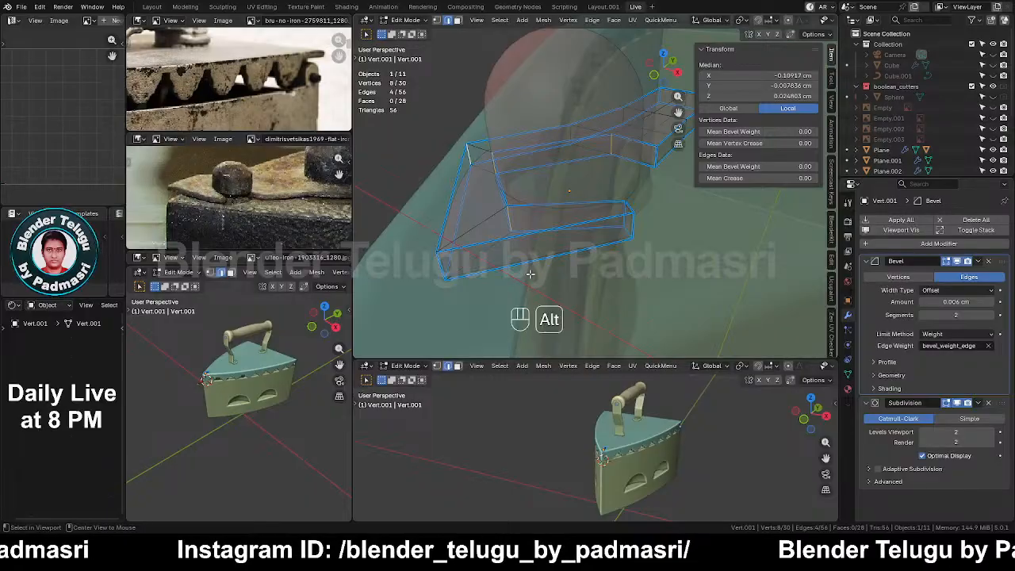
Examine the latch plate's rounded bends in solid shading, both beside the pin and in isolation
key(alt+z)
key(alt+z)
scroll(528, 253, up, 2)
key(alt+z)
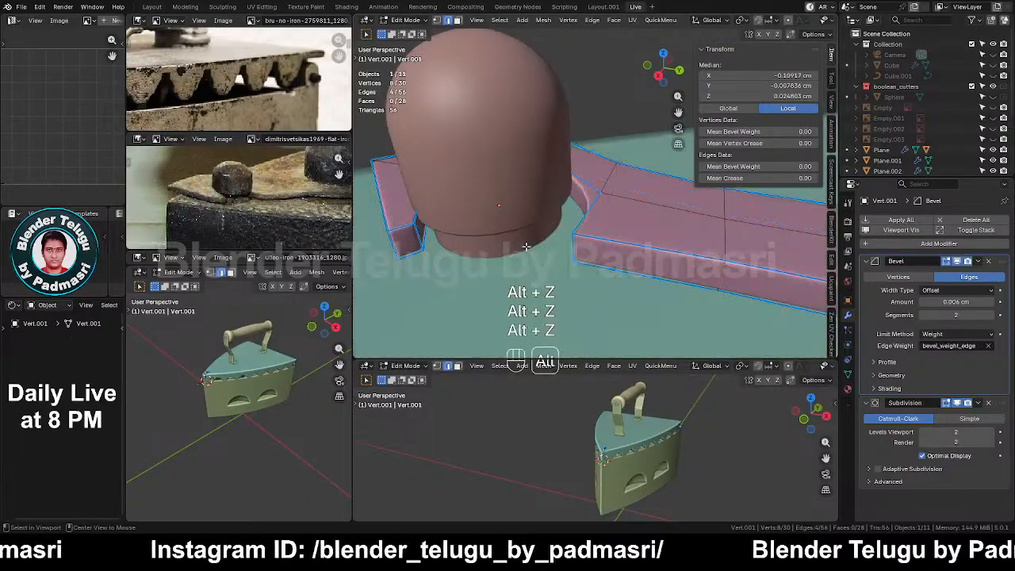
key(Tab)
middle_drag(526, 245, 452, 238)
key(KP_Divide)
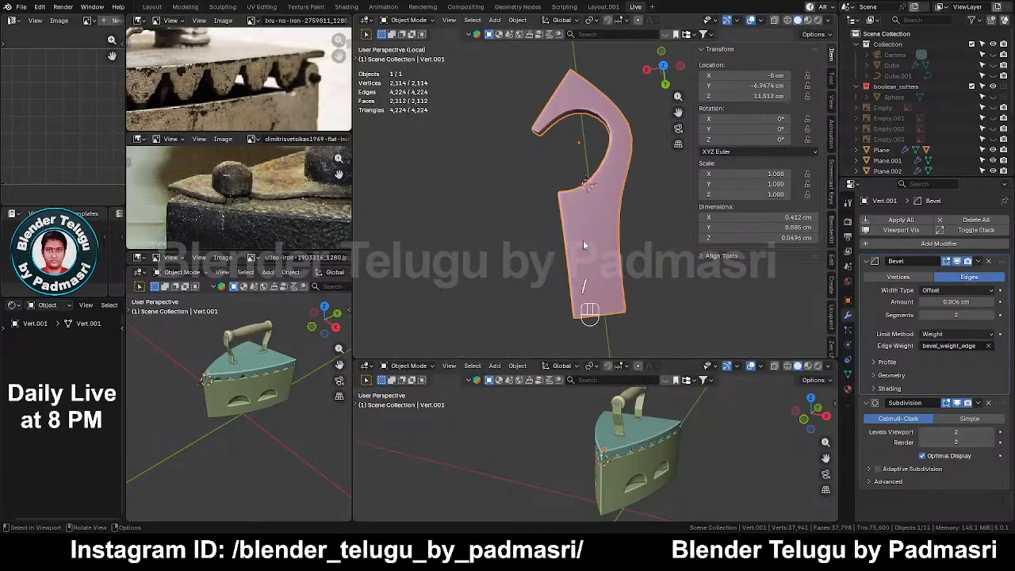
key(KP_Divide)
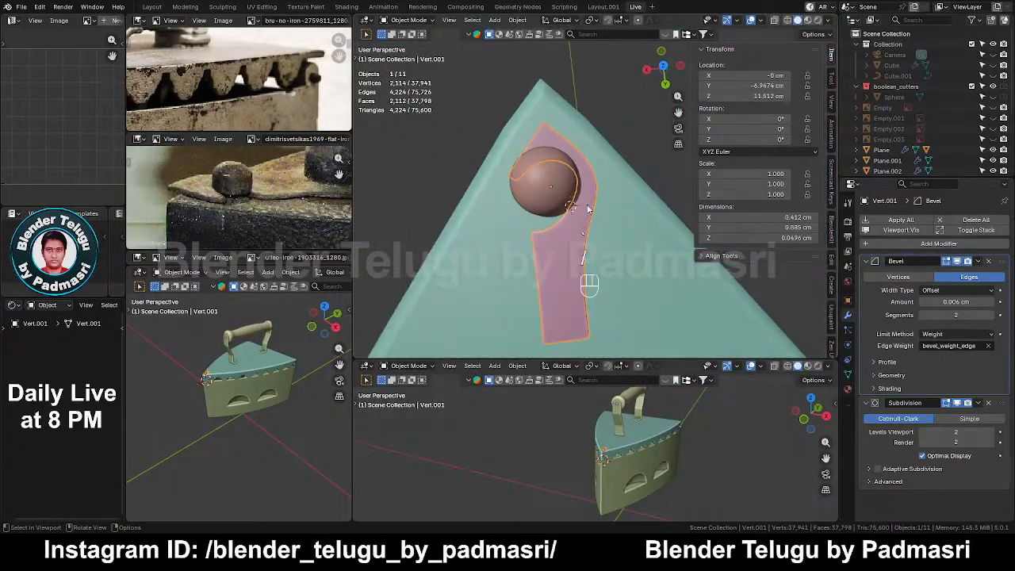
Isolate the latch plate with the rounded pin, view them from below, and open the plate for vertex editing
key(KP_7)
shift+click(588, 260)
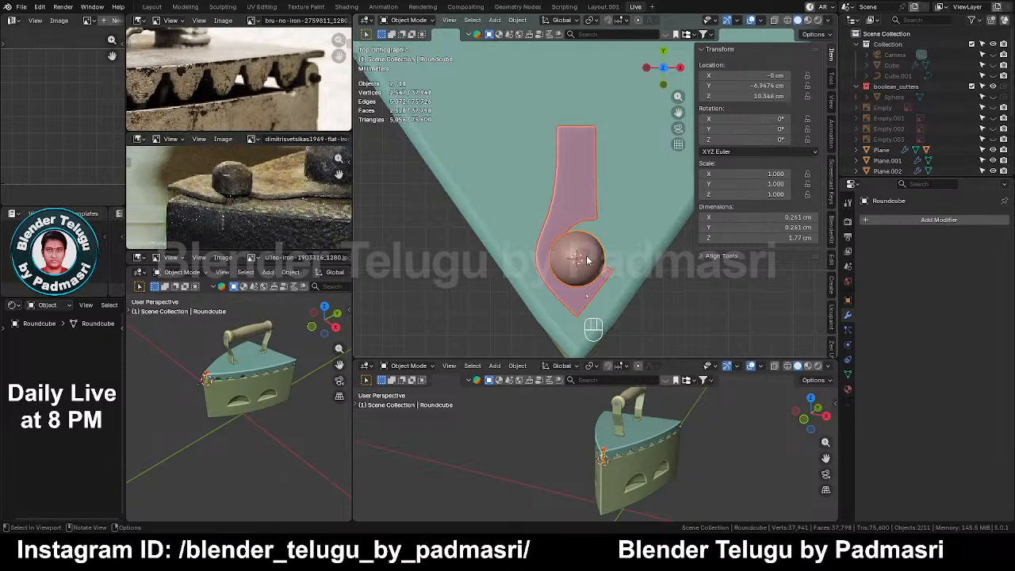
key(slash)
key(grave)
click(598, 215)
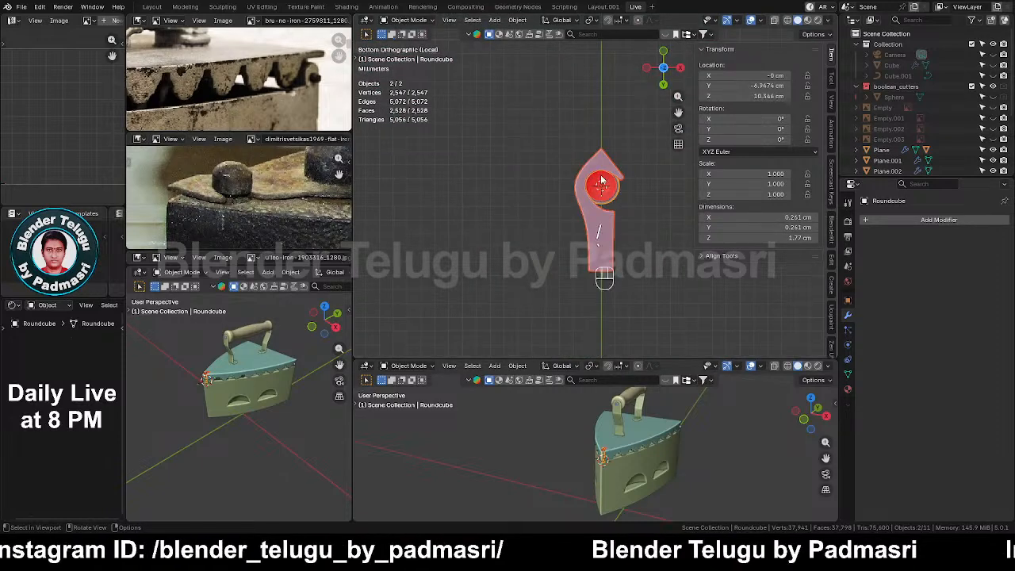
scroll(602, 181, up, 6)
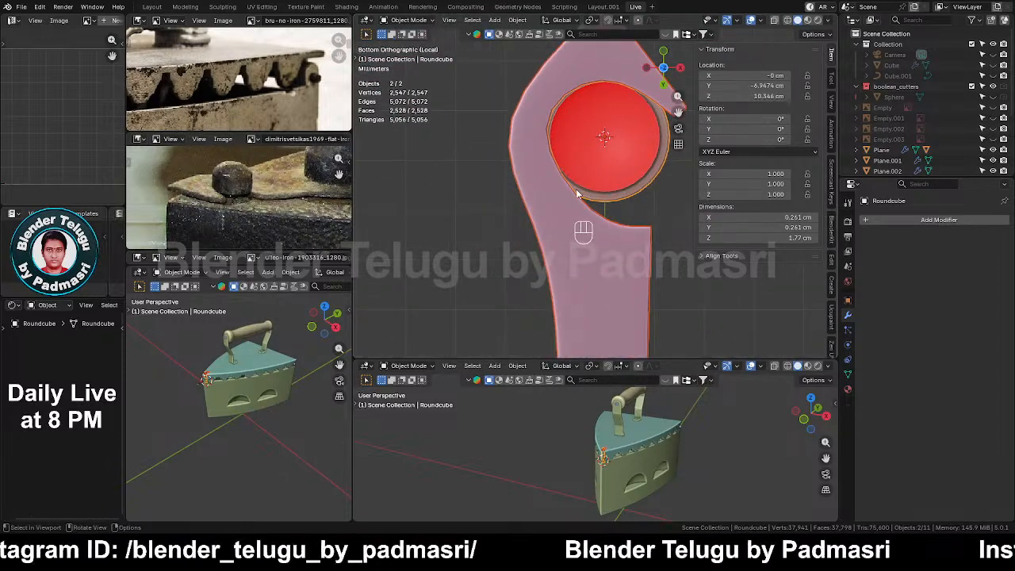
shift+click(575, 189)
key(Tab)
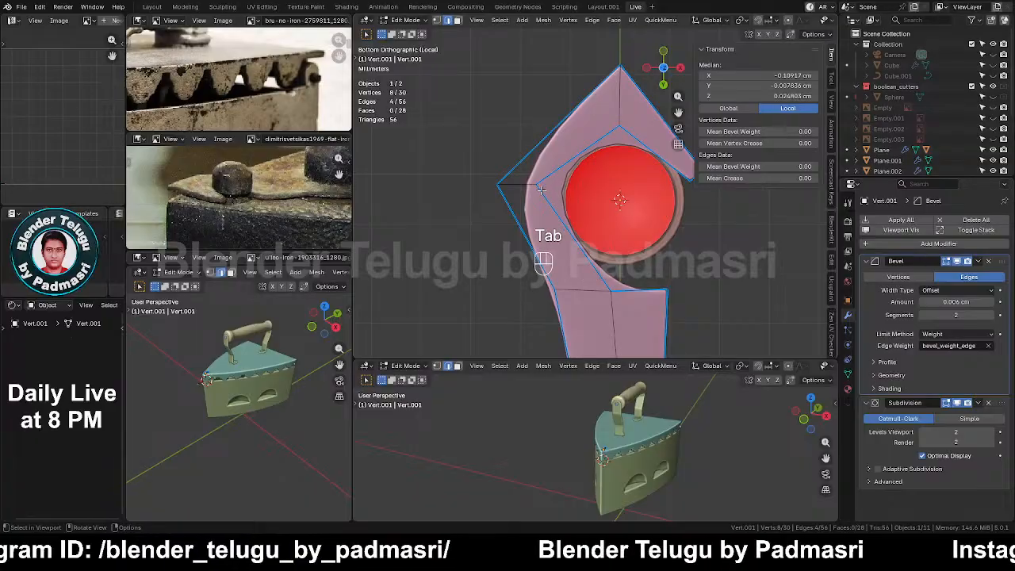
click(538, 182)
key(1)
Try shifting the inner bend vertex about 0.01 cm along X and the bend's vertex pair about 0.007 cm along Y
click(541, 184)
key(g)
key(x)
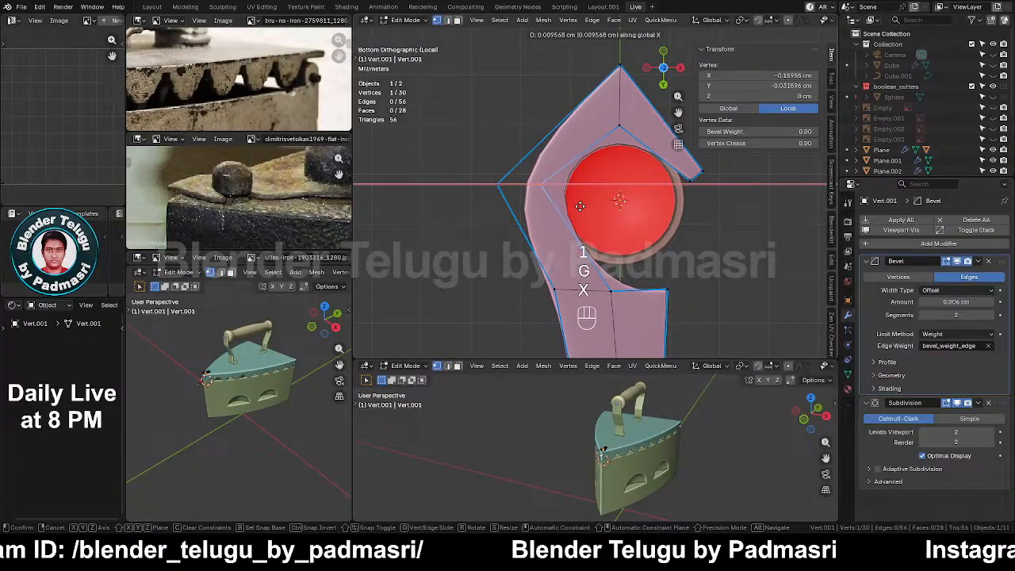
click(581, 206)
drag(449, 164, 578, 223)
key(g)
key(y)
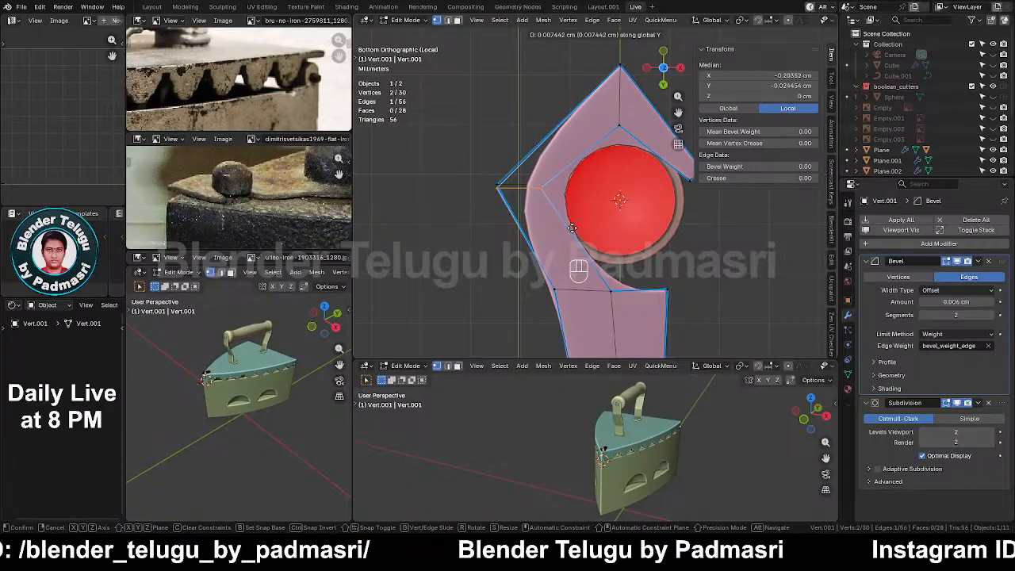
click(571, 228)
Undo the trial moves of the bend vertices along X and Y
key(alt+z)
drag(444, 170, 593, 227)
key(g)
right_click(595, 210)
key(ctrl+z)
key(ctrl+z)
key(ctrl+z)
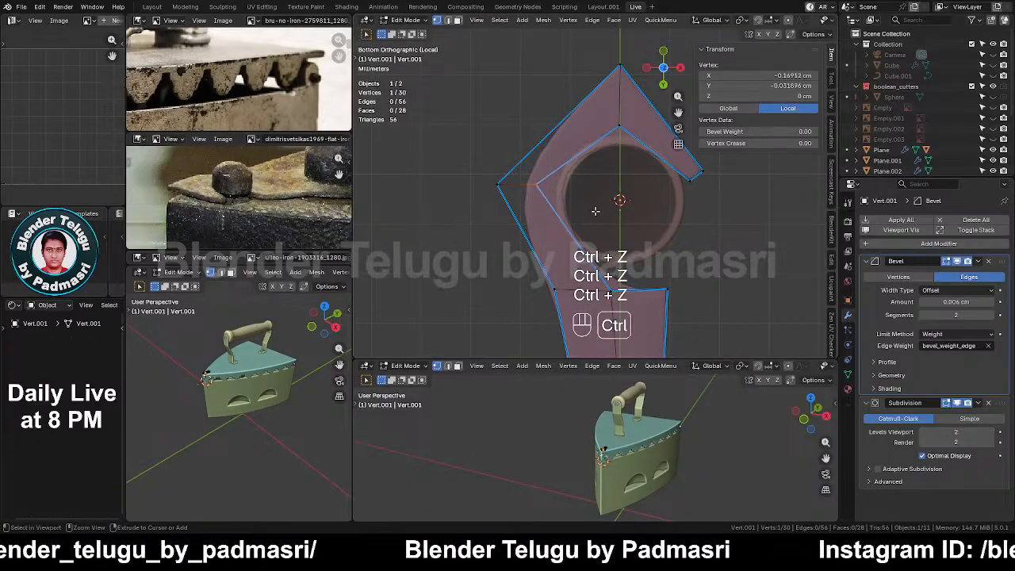
Move the bend's four vertices, through both faces of the plate, about 0.011 cm along Y
drag(481, 165, 594, 221)
key(g)
key(y)
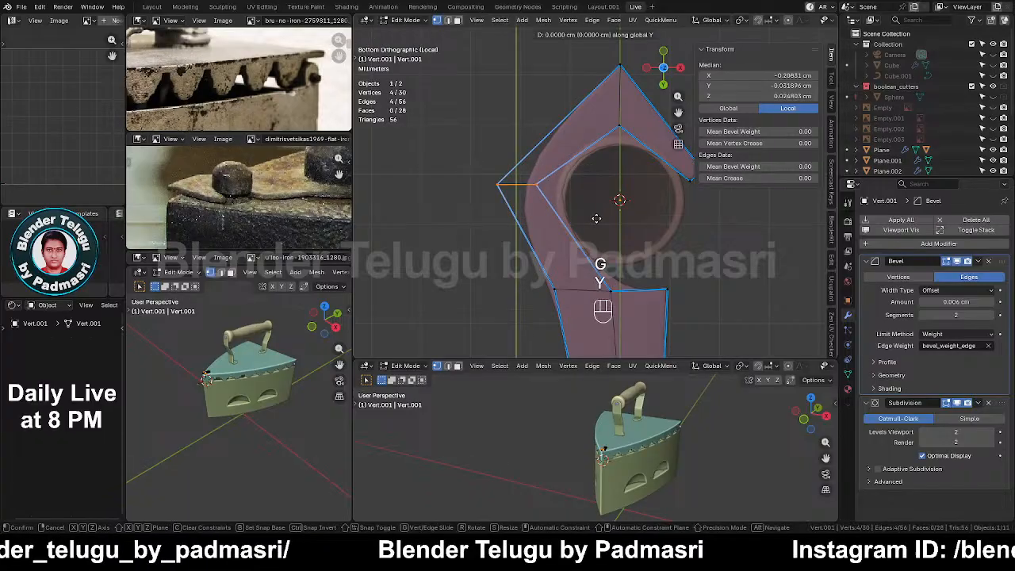
click(600, 249)
key(alt+z)
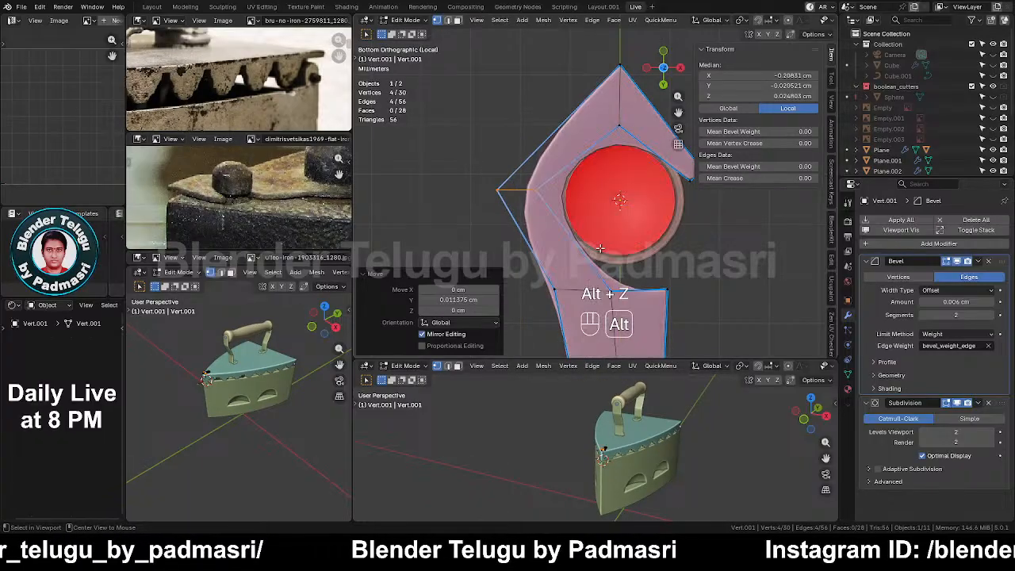
Move the vertex pair at the hook's inner peak about 0.006 cm along negative Y, leave mesh editing, and save the file
key(alt+z)
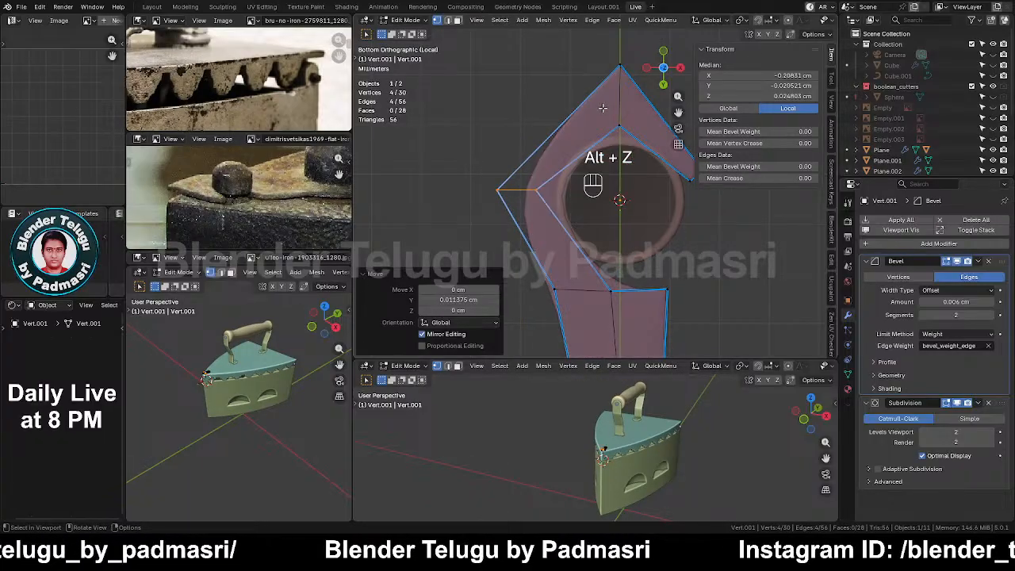
drag(600, 112, 639, 182)
key(g)
key(y)
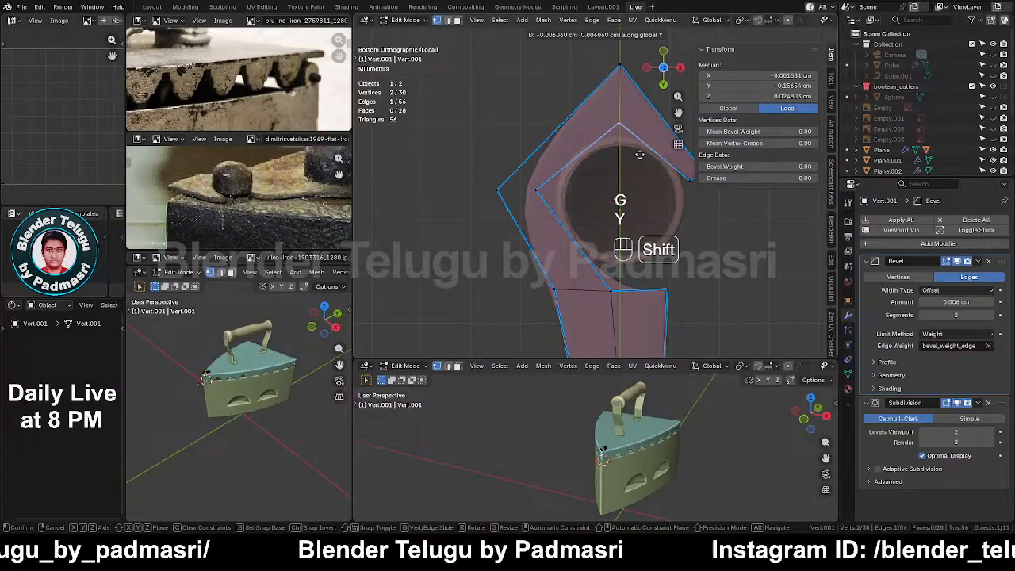
click(619, 266)
key(ctrl+s)
key(alt+z)
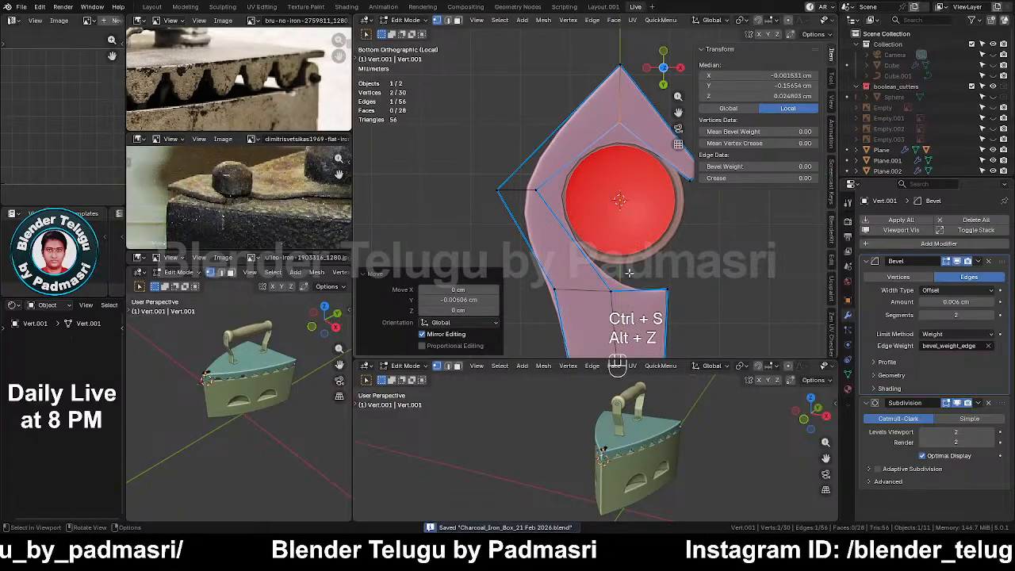
key(Tab)
key(ctrl+s)
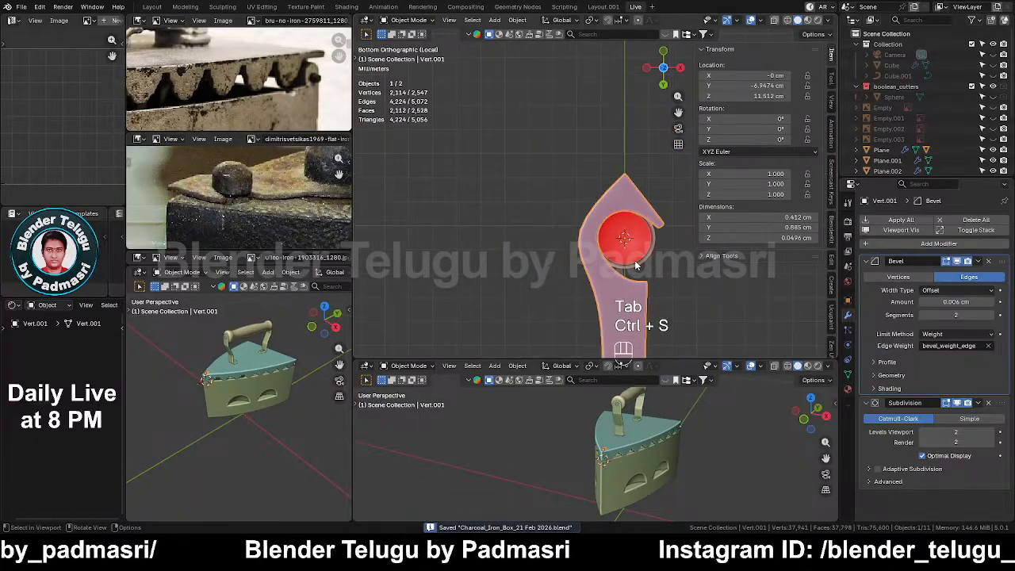
scroll(647, 295, up, 2)
scroll(646, 247, down, 2)
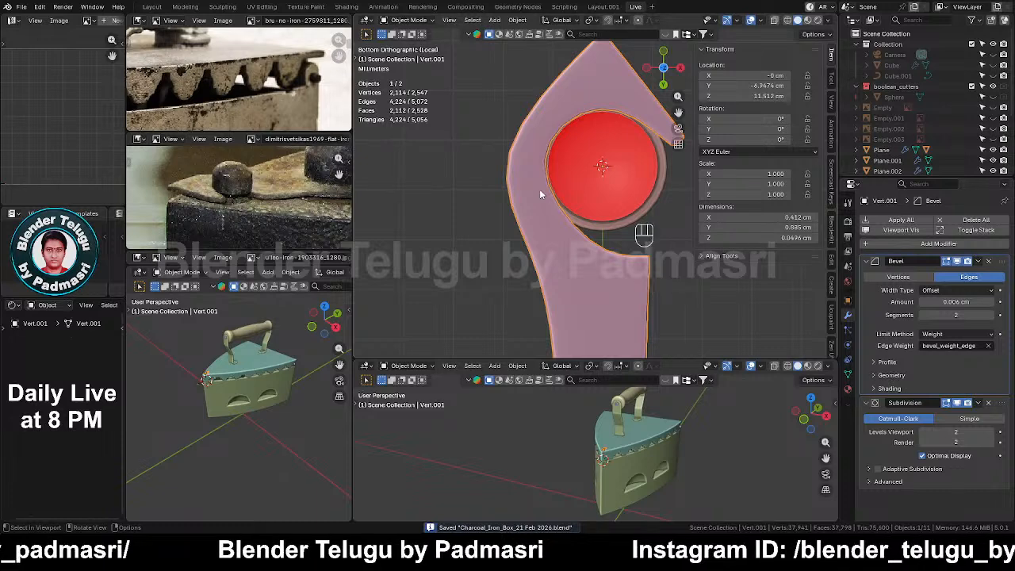
scroll(583, 265, down, 4)
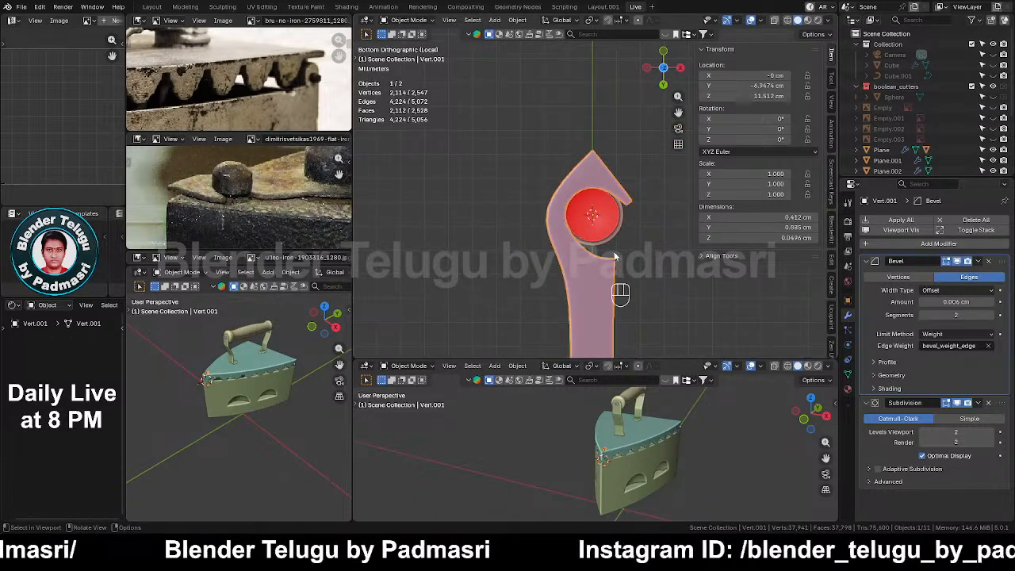
Show the whole iron again and set the latch plate's origin at its straight end by snapping the 3D cursor to the end vertices
key(KP_Divide)
key(Tab)
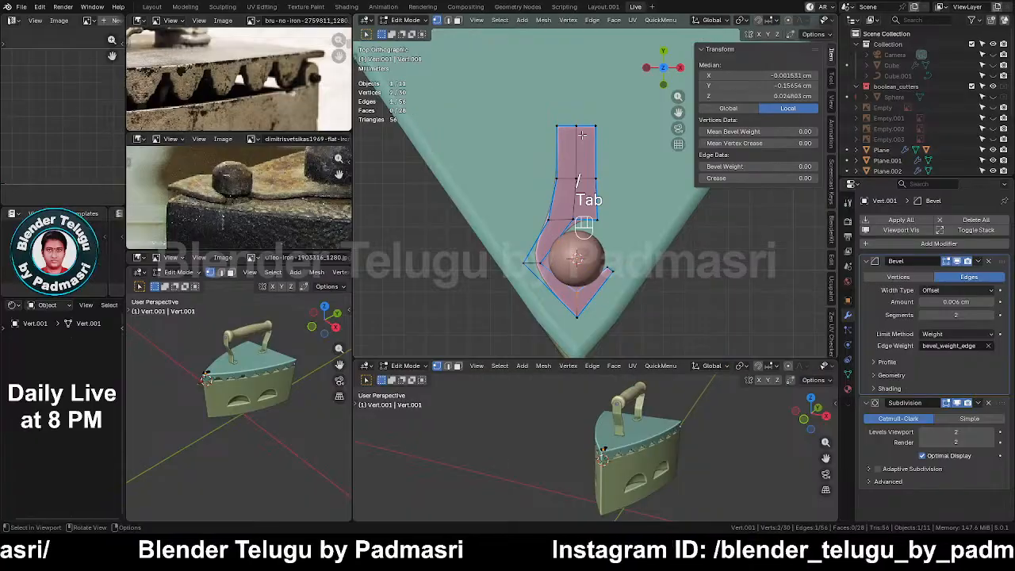
key(alt+z)
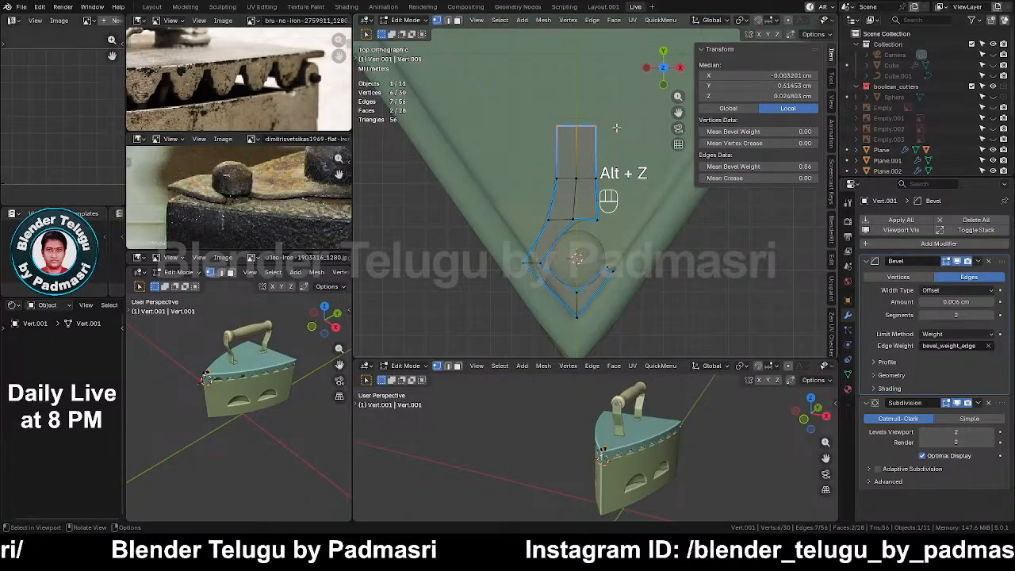
key(shift+s)
click(616, 179)
key(Tab)
key(ctrl+alt+x)
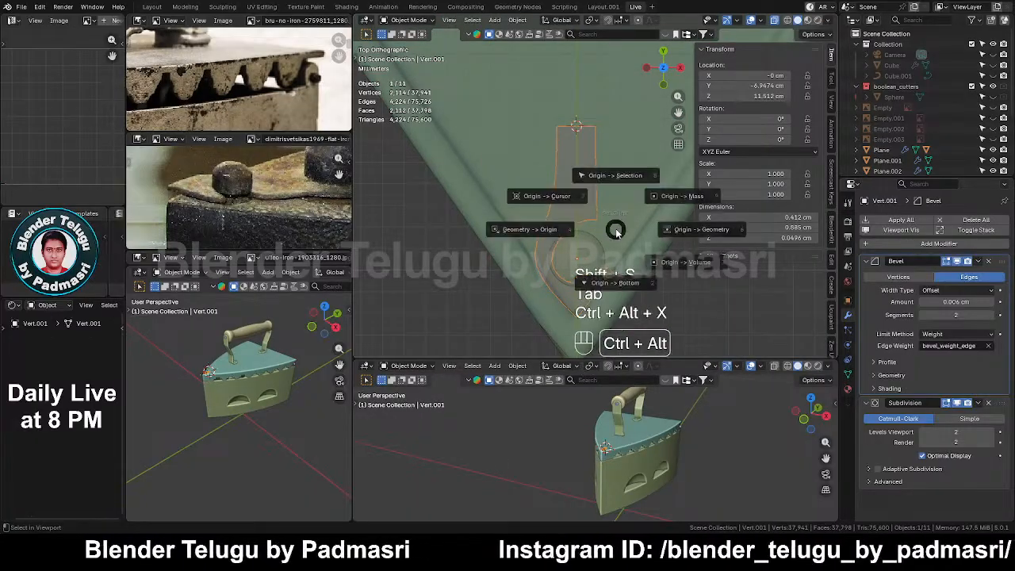
click(529, 181)
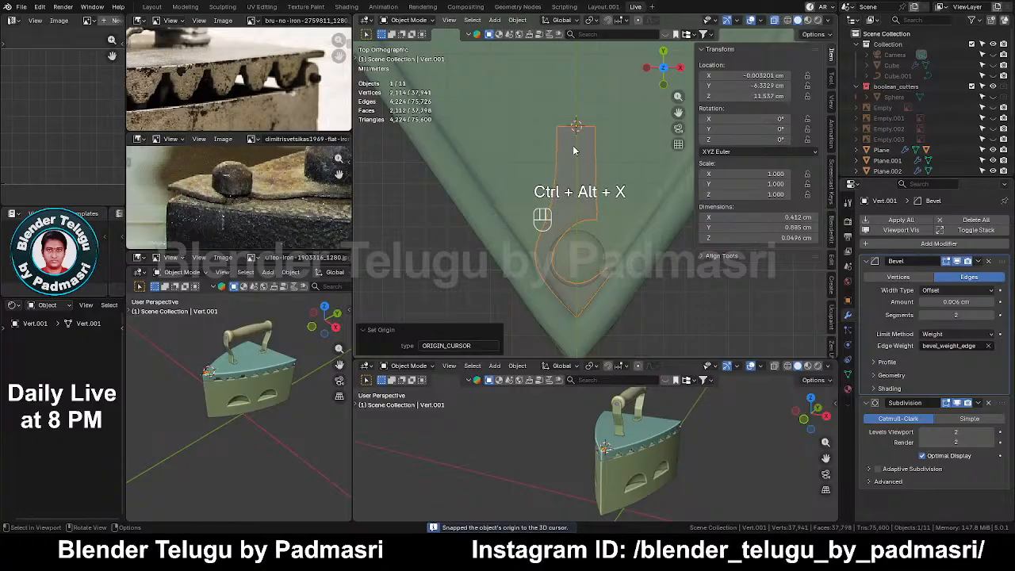
Try swinging the latch plate around its straight end in the top view, and save the file
click(650, 120)
key(r)
right_click(649, 120)
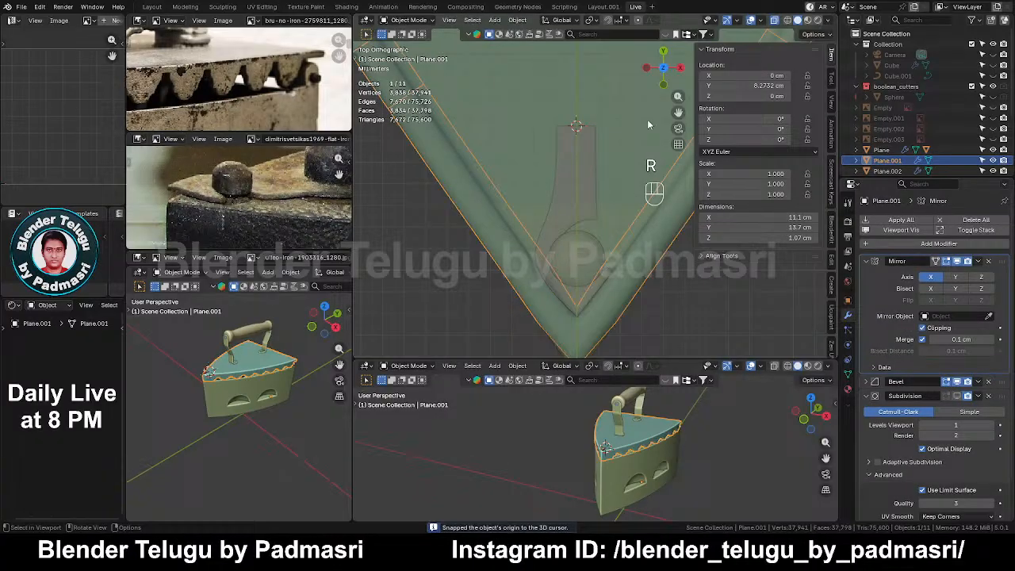
click(584, 151)
key(r)
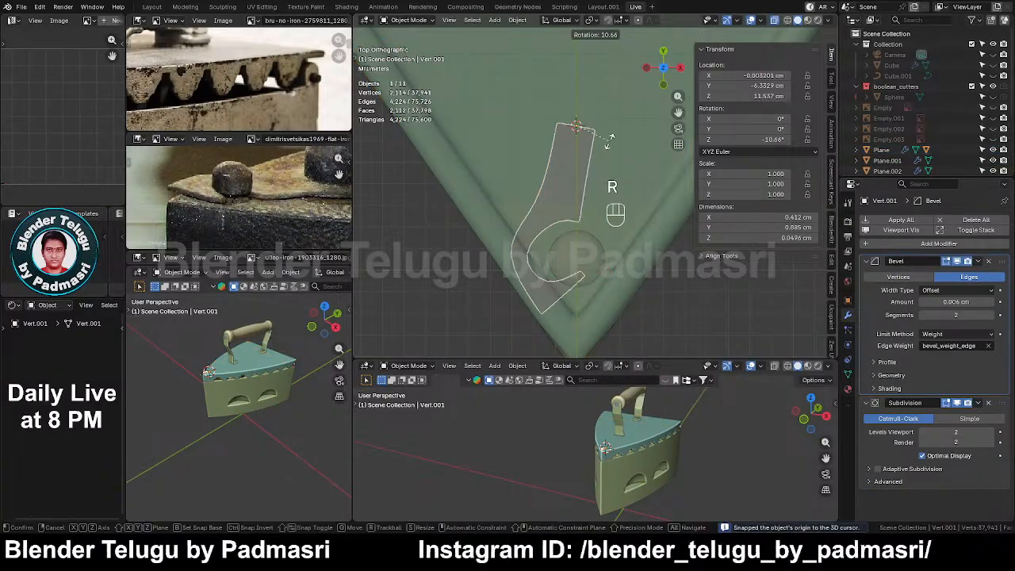
right_click(608, 140)
key(alt+z)
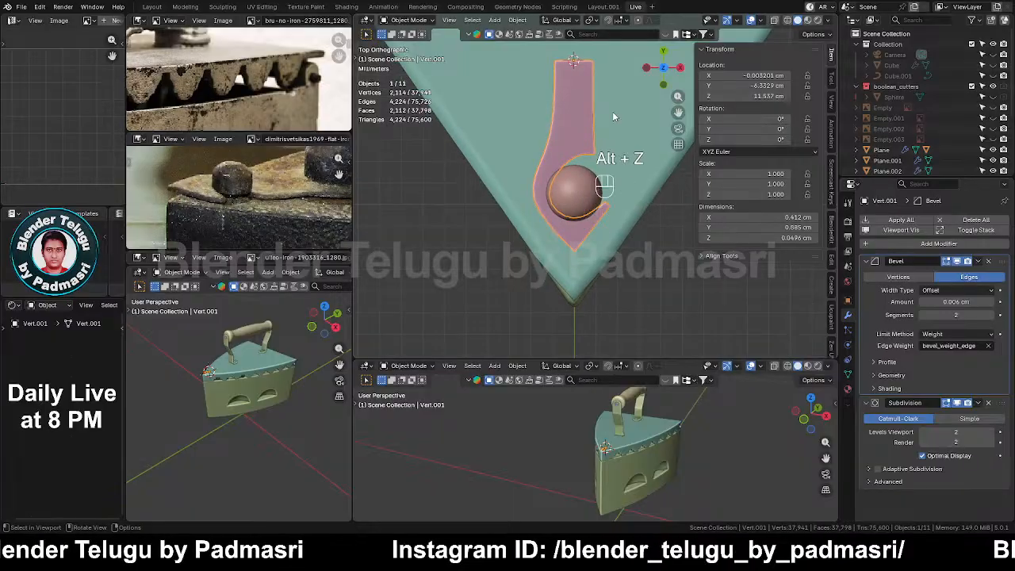
key(r)
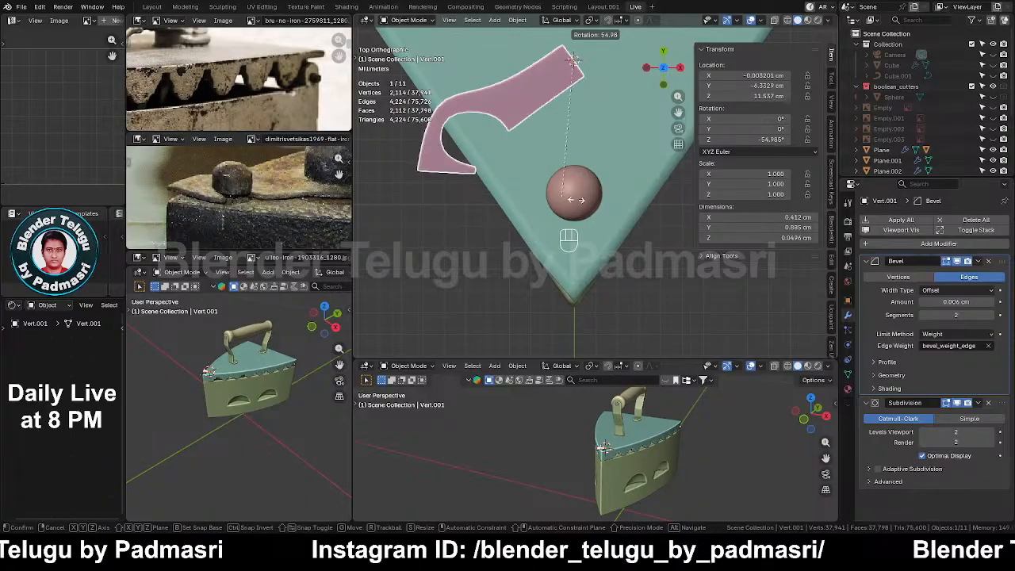
click(651, 208)
key(ctrl+s)
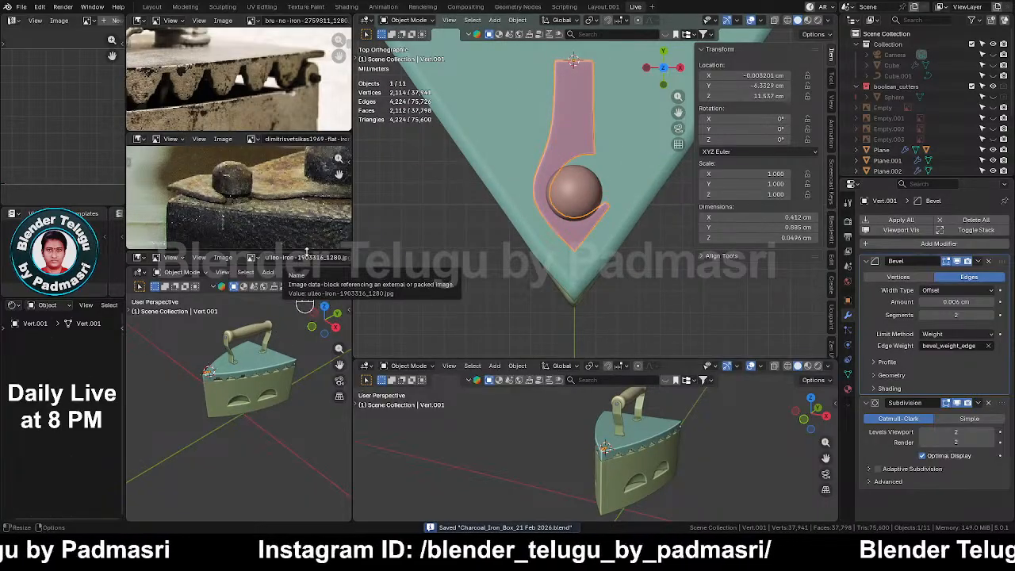
Compare the pin with the reference photo and try lifting the rounded pin along Z out of the latch plate
scroll(269, 202, down, 3)
scroll(269, 202, up, 3)
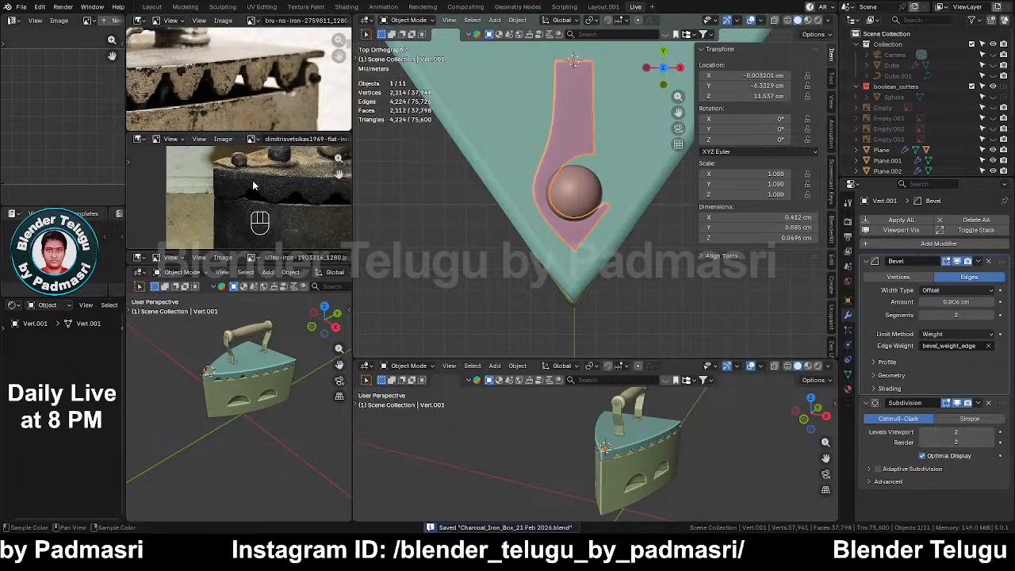
middle_drag(264, 205, 263, 207)
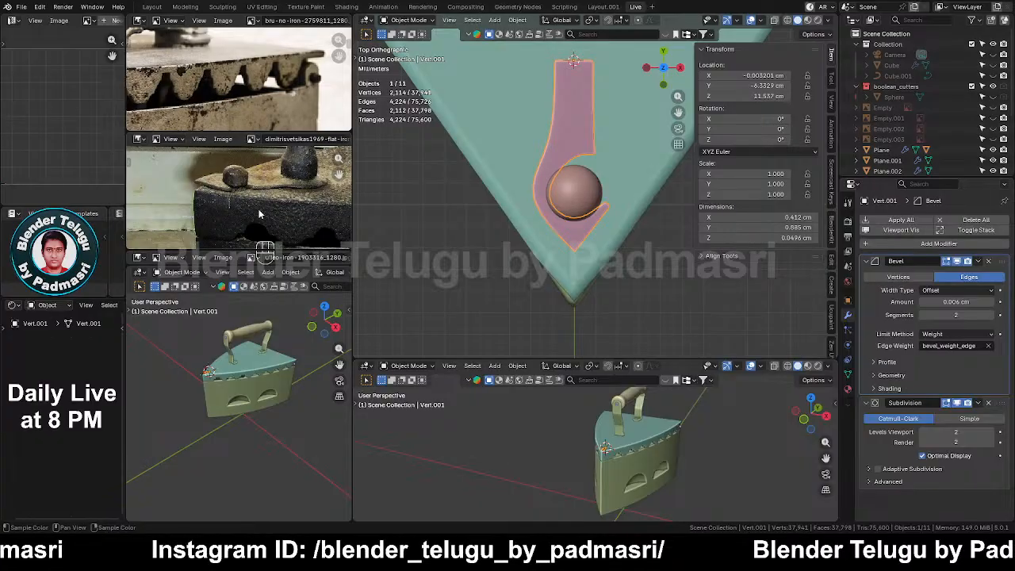
middle_drag(584, 216, 515, 183)
click(526, 186)
key(g)
key(z)
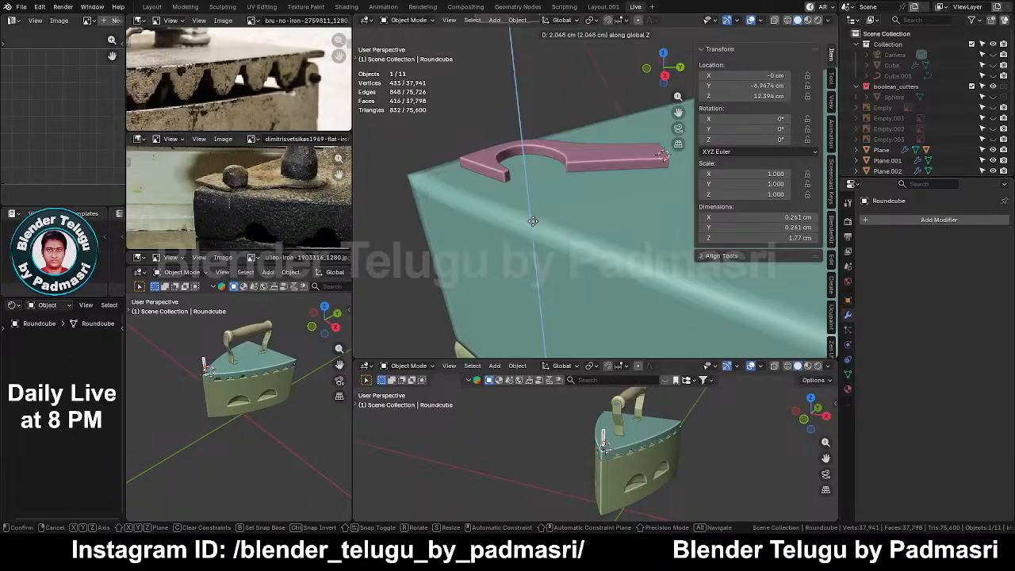
right_click(560, 186)
Lower the latch plate about 0.021 cm along Z toward the lid, working from the right view, and save the file
mouse_move(523, 213)
middle_down()
mouse_move(600, 258)
mouse_move(574, 241)
mouse_move(626, 200)
mouse_move(686, 197)
mouse_move(687, 184)
mouse_move(523, 193)
middle_up()
key(ctrl+s)
key(n)
key(grave)
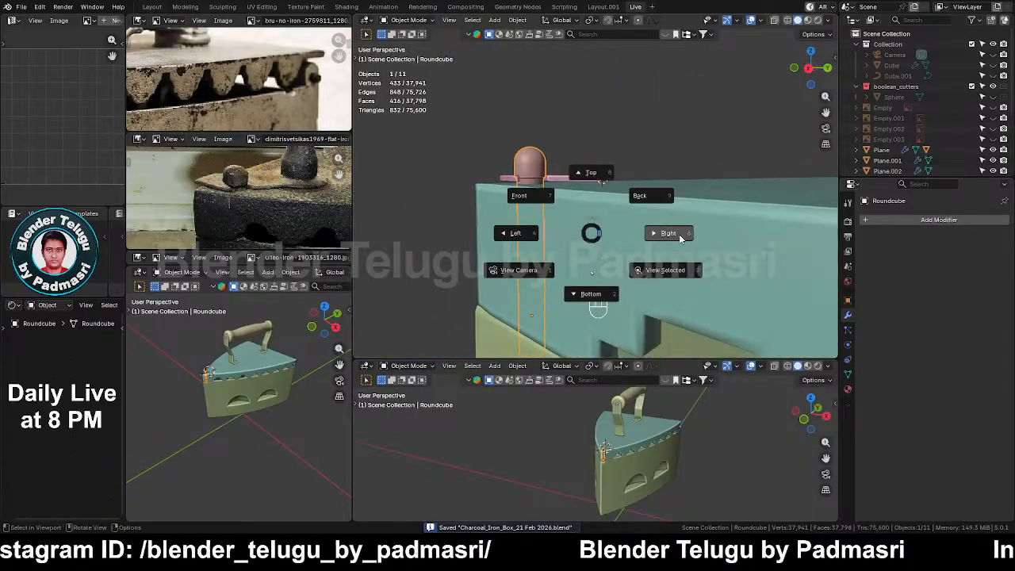
click(505, 185)
key(grave)
click(660, 188)
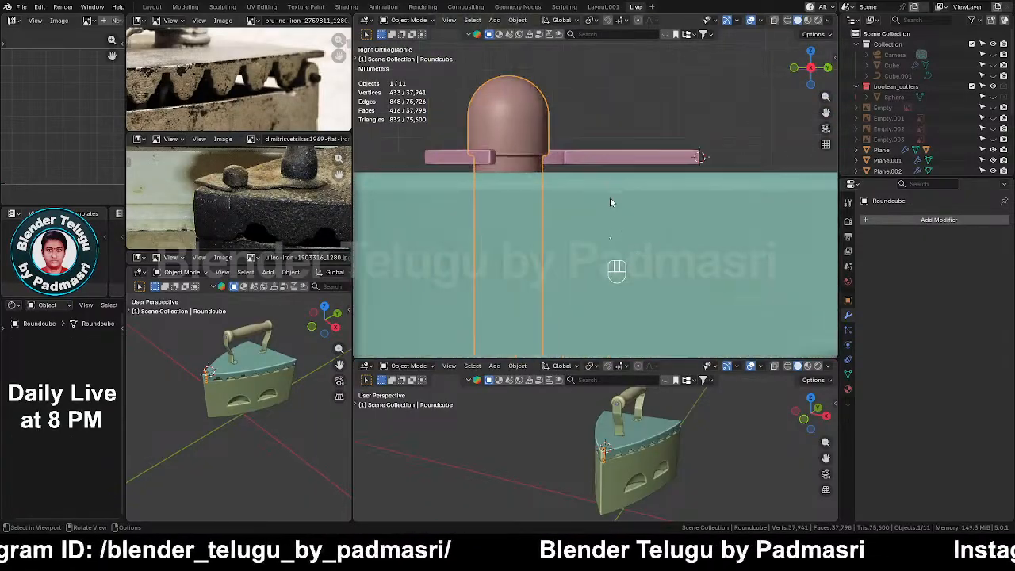
click(607, 155)
key(g)
key(z)
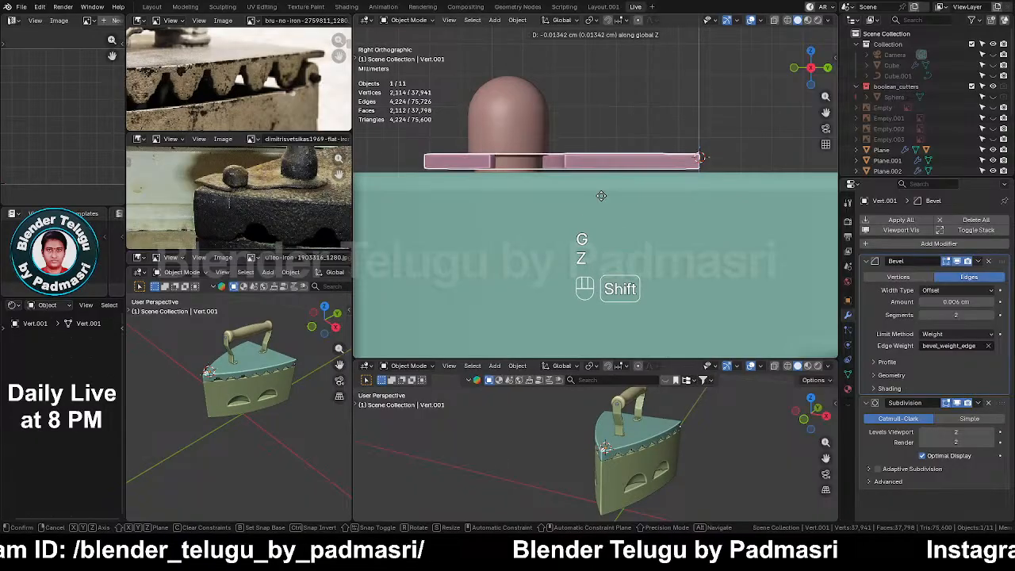
click(597, 238)
key(ctrl+s)
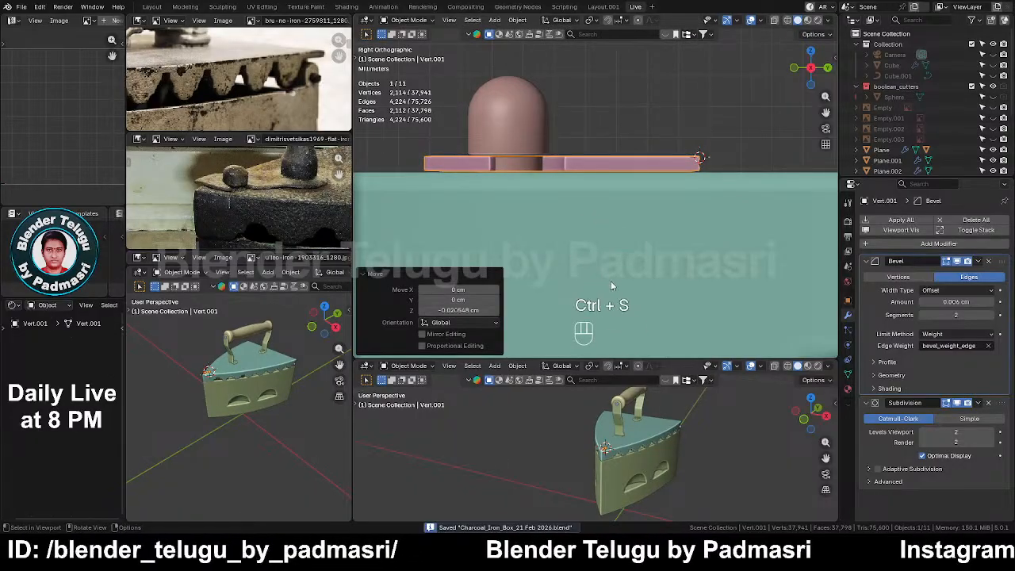
Check the reference photo and try rotating the latch plate away from the pin in the top view
key(grave)
click(589, 141)
key(KP_Decimal)
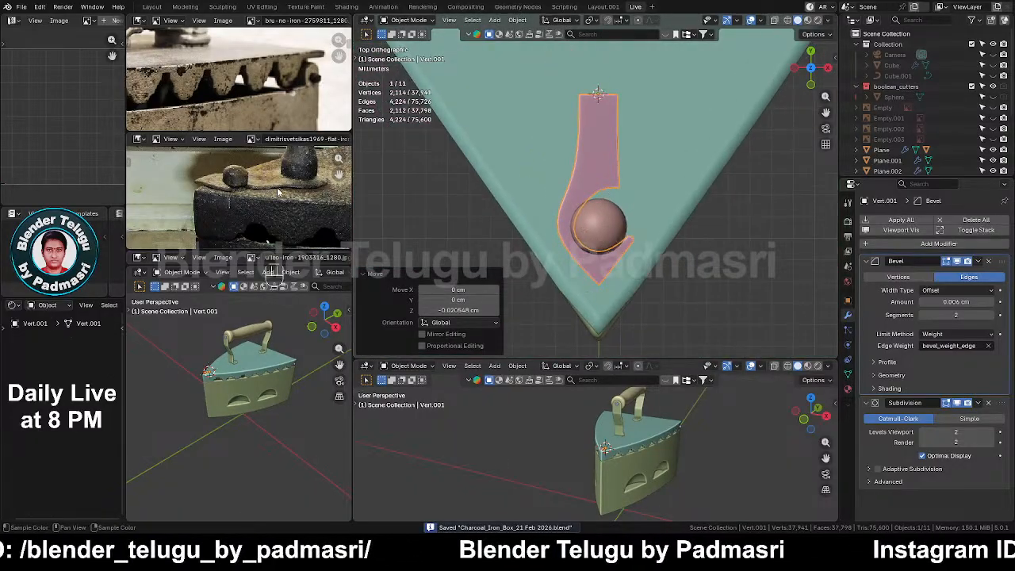
scroll(293, 198, down, 3)
key(r)
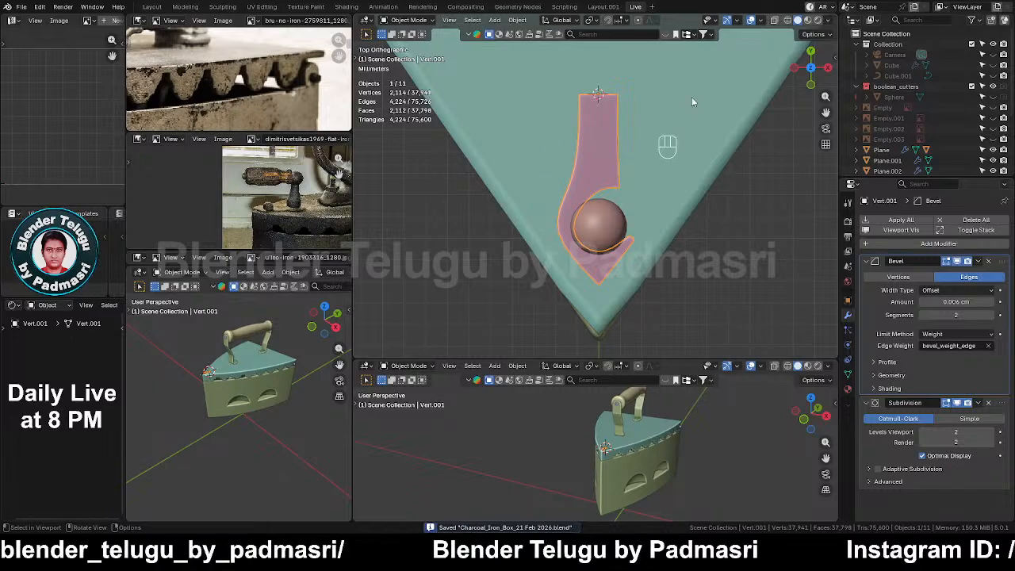
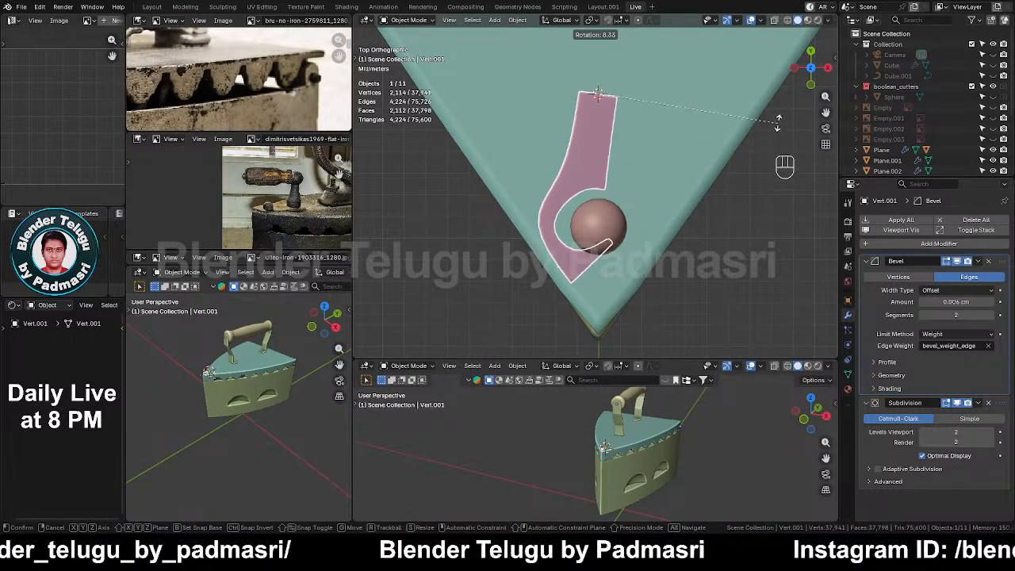
click(730, 155)
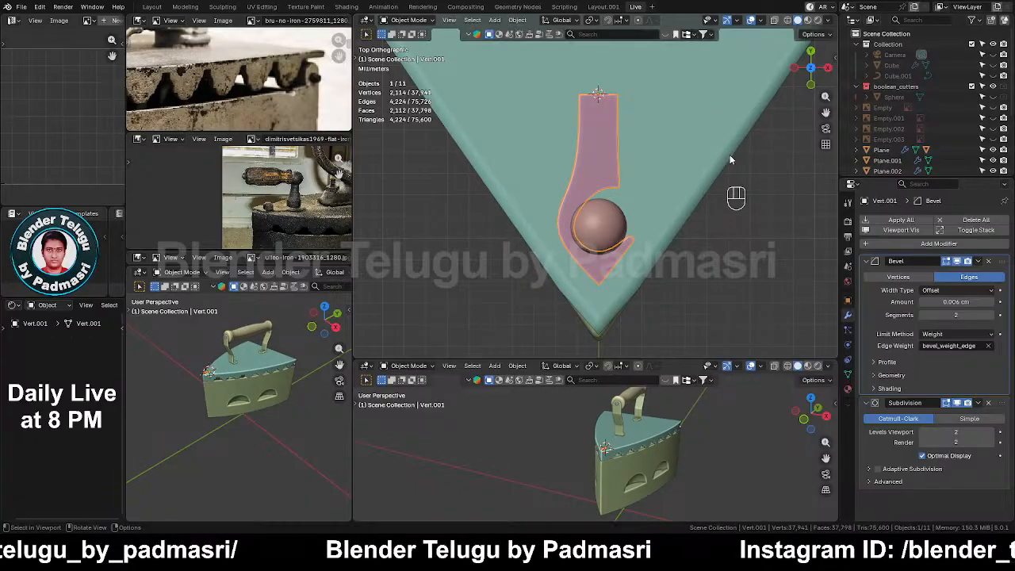
Save the file and raise the rounded pin about 2.07 cm along Z, clear of the latch plate
middle_drag(729, 154, 598, 171)
key(ctrl+s)
click(555, 198)
key(g)
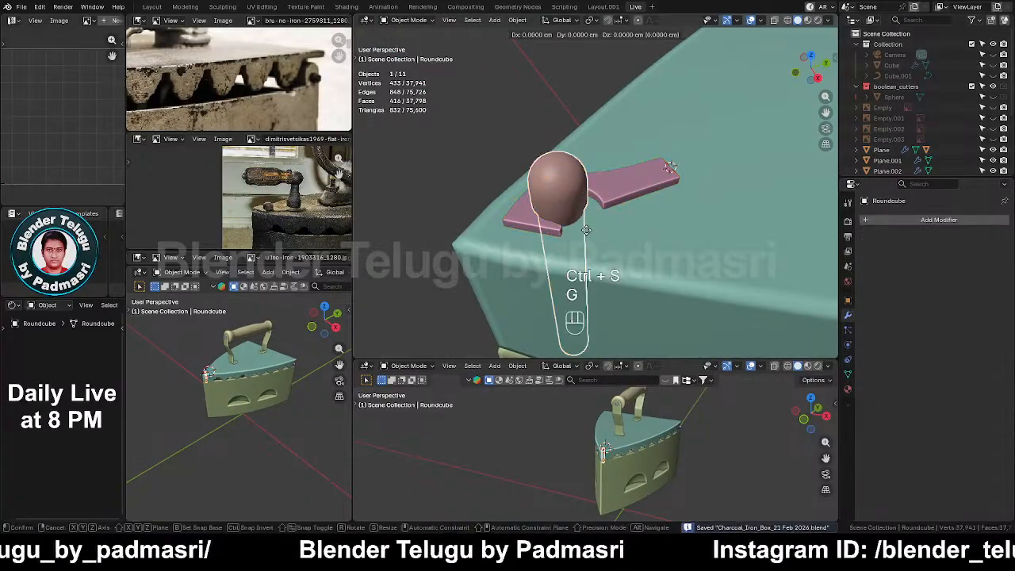
key(z)
click(580, 345)
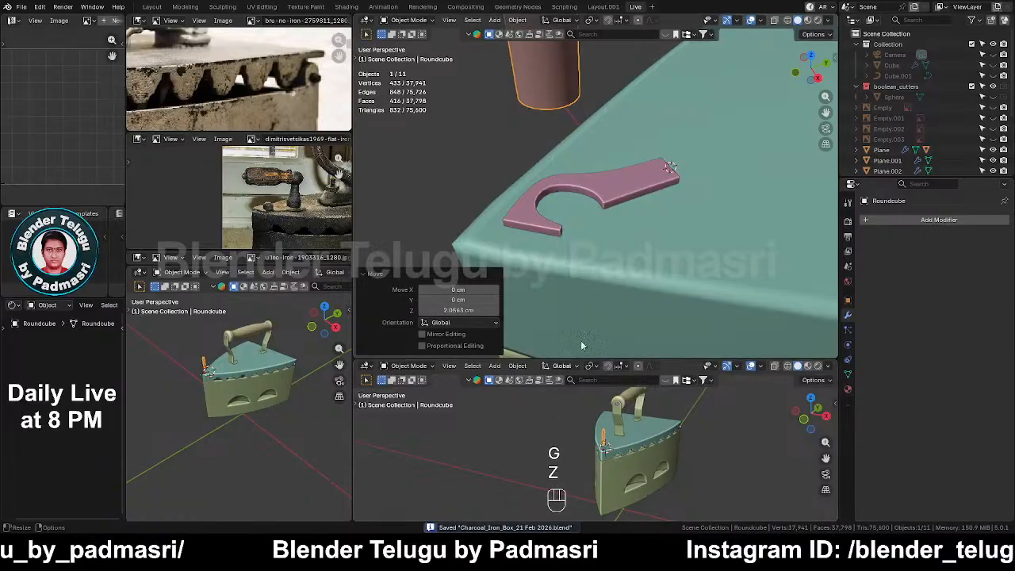
Rotate the latch plate about -75.8° around Z to test its swing, and clear its rotation
click(608, 189)
key(r)
key(r)
key(z)
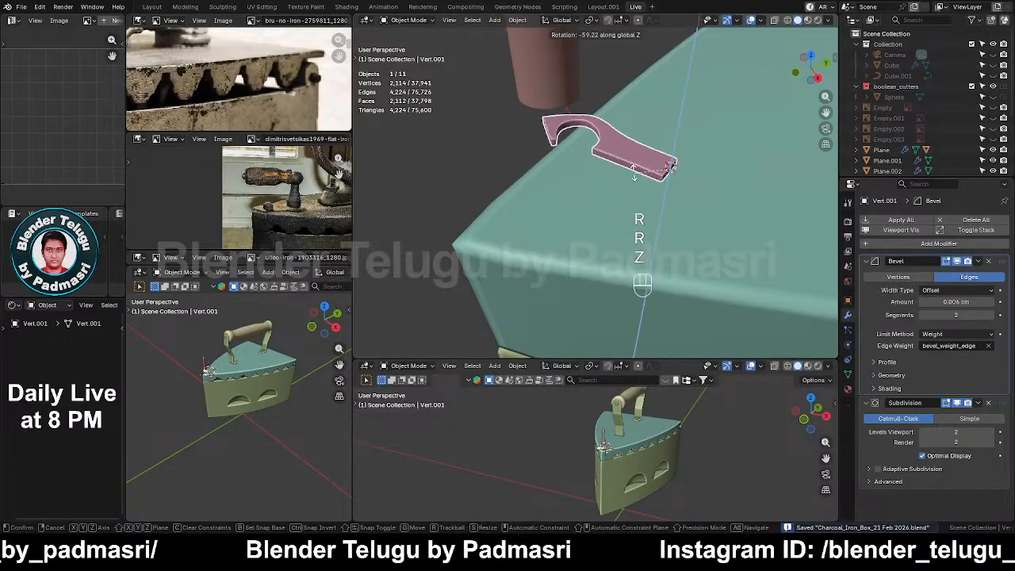
click(617, 162)
key(r)
key(z)
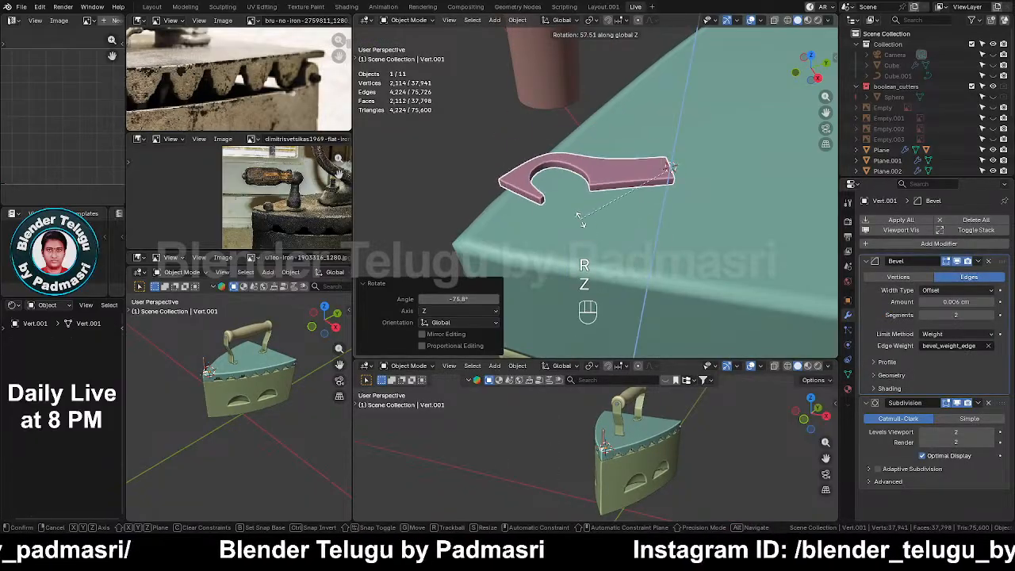
right_click(581, 224)
key(alt+r)
Lower the rounded pin about 2.02 cm along Z back through the latch plate's hook
click(540, 68)
key(g)
key(z)
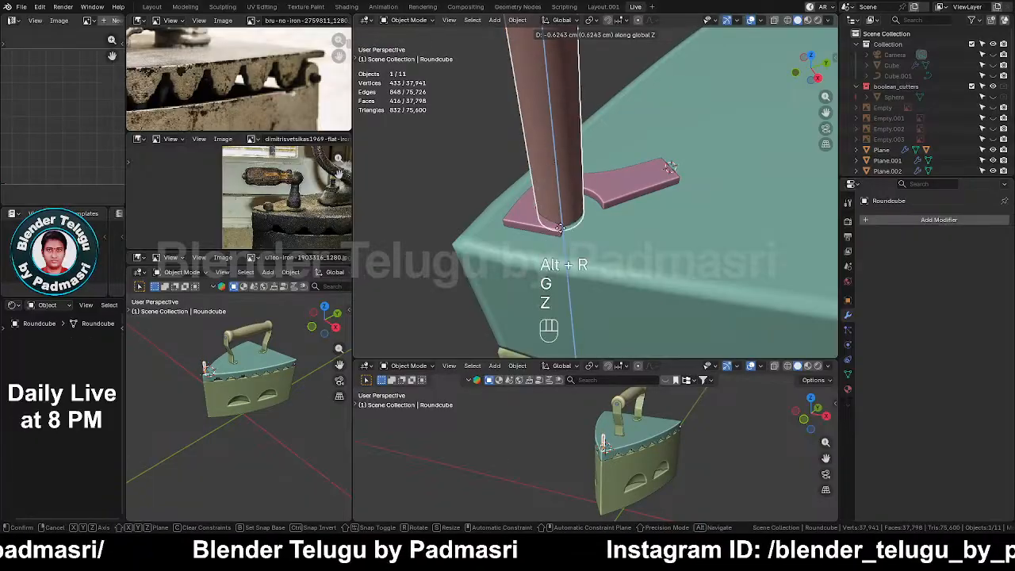
click(623, 228)
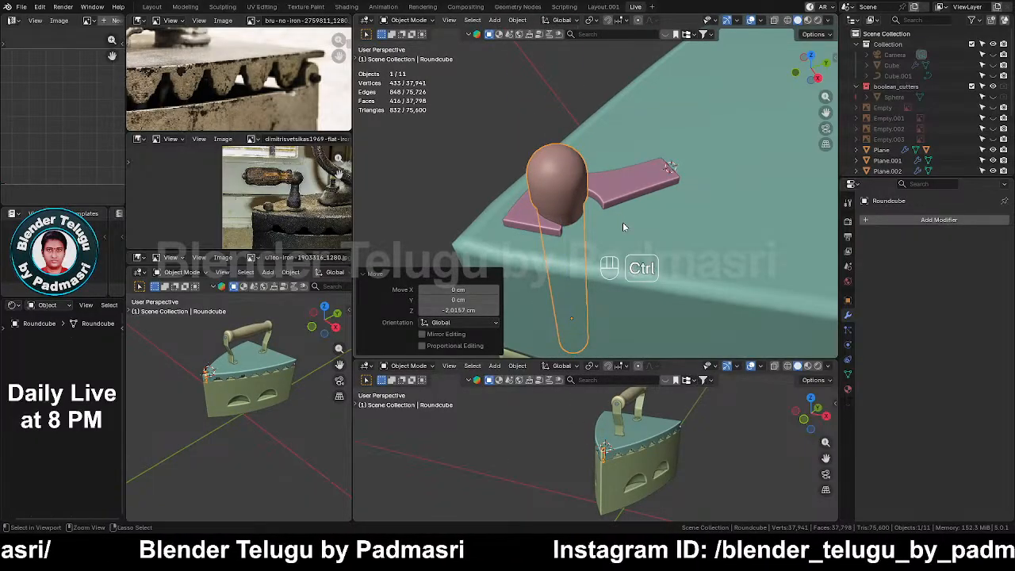
Undo the test movements of the pin and latch plate, and save the file
key(ctrl+z)
key(ctrl+z)
key(ctrl+z)
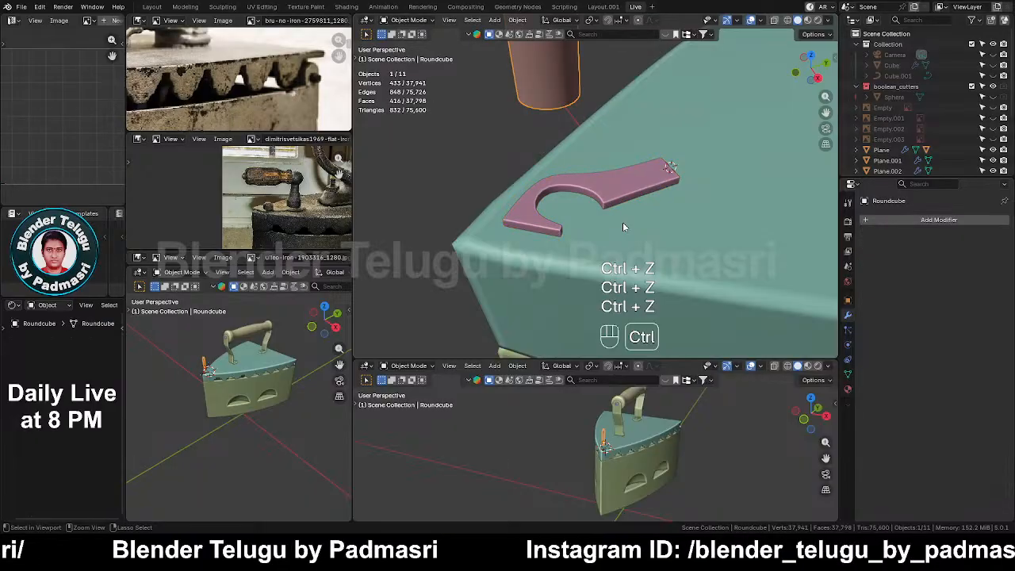
key(ctrl+s)
Open the latch plate for mesh editing from the top with X-ray and edge selection on, framed at its straight end
middle_drag(623, 222, 641, 222)
click(604, 203)
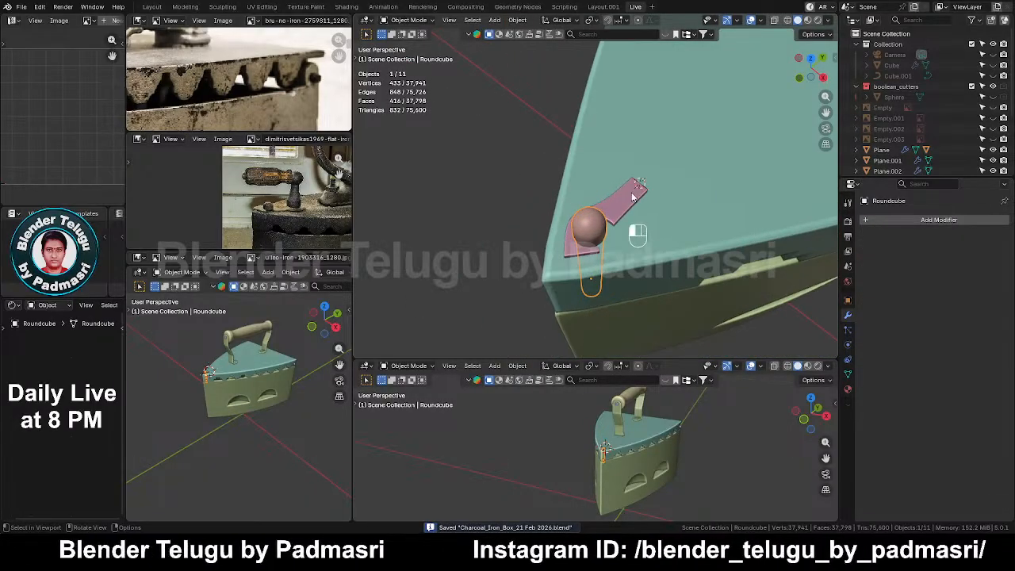
key(KP_7)
scroll(626, 138, up, 5)
shift+middle_drag(633, 171, 632, 215)
key(Tab)
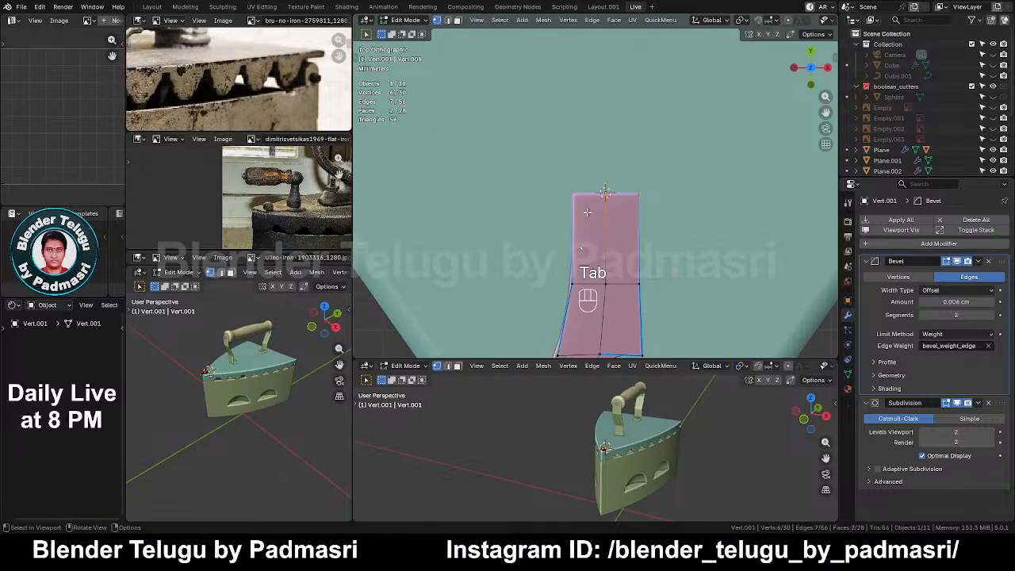
key(alt+z)
scroll(595, 219, up, 1)
key(2)
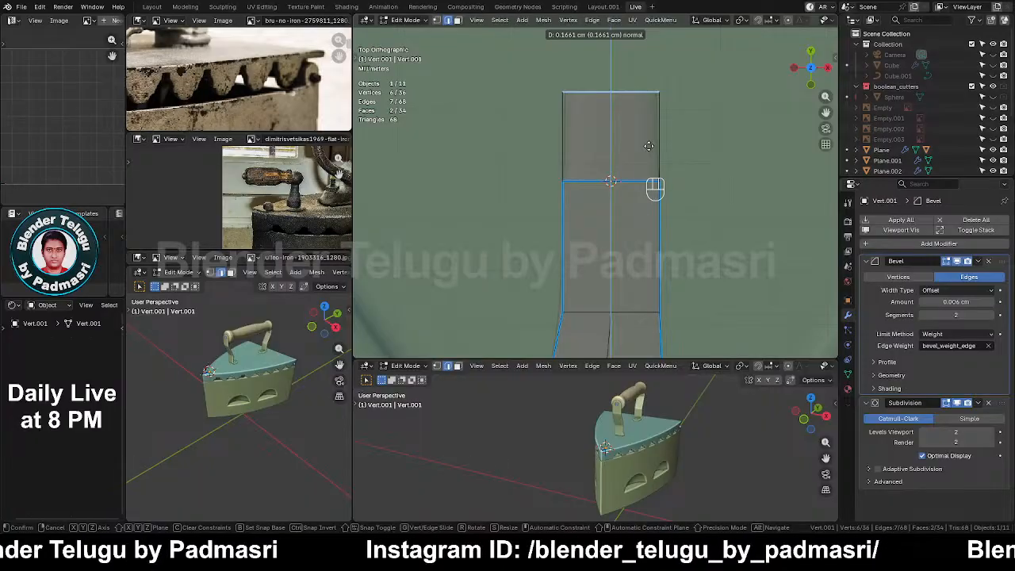
Cancel and undo the trial extrusion of the latch plate's straight end
right_click(649, 146)
key(ctrl+z)
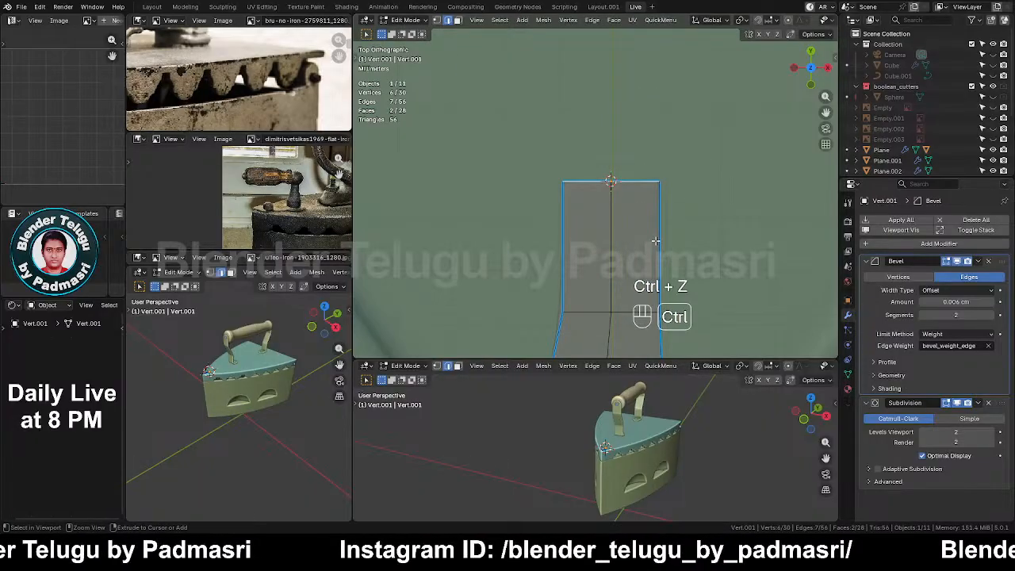
key(ctrl+z)
Add a centred loop cut across the latch plate's straight-end section and move that end about 0.092 cm along Y
key(ctrl+r)
click(658, 241)
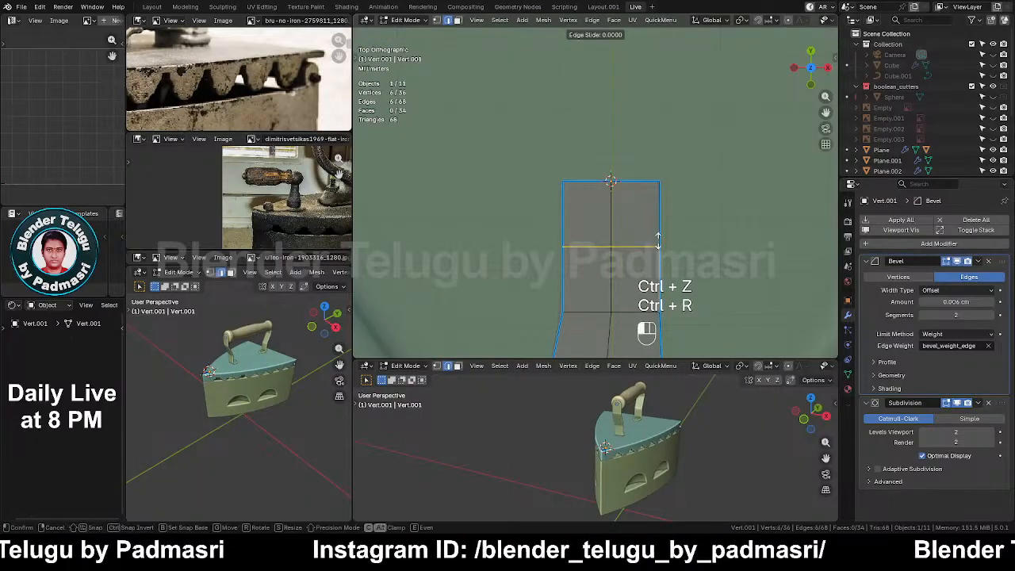
right_click(657, 238)
drag(523, 157, 673, 266)
key(g)
key(y)
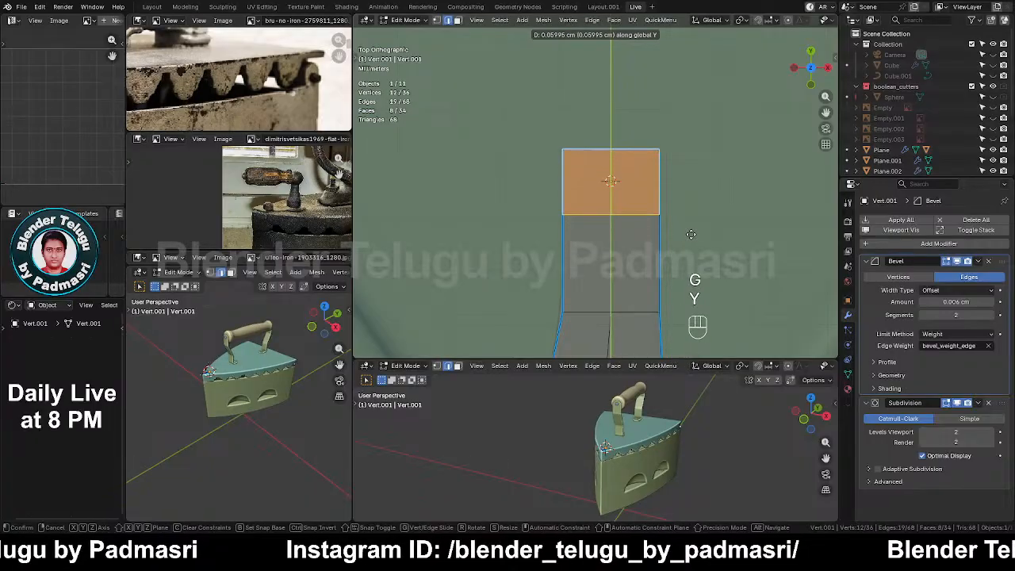
click(690, 217)
scroll(691, 217, down, 2)
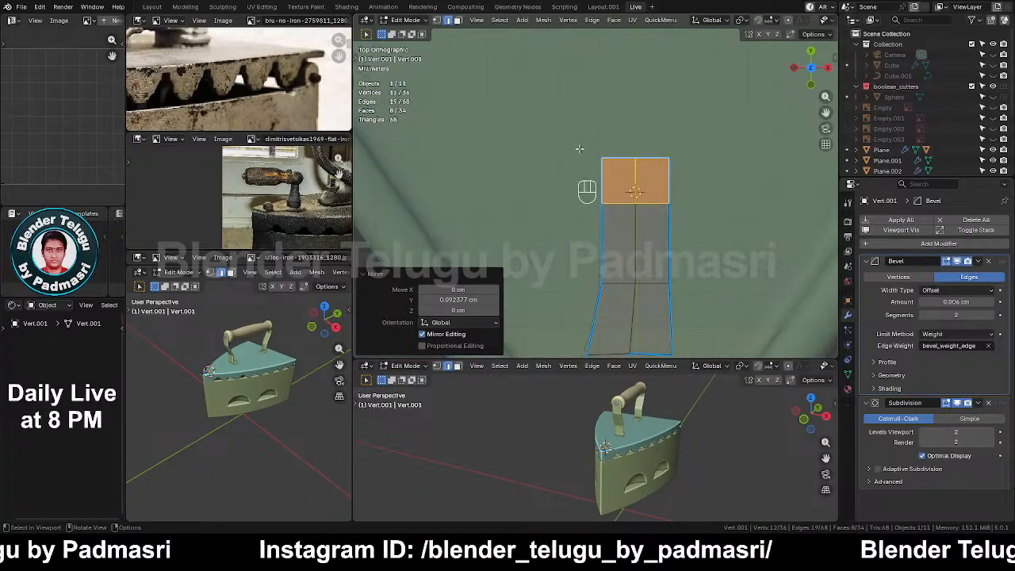
Move the latch plate's outermost straight-end edges about 0.03 cm further along Y
drag(677, 162, 676, 163)
key(g)
key(y)
click(609, 164)
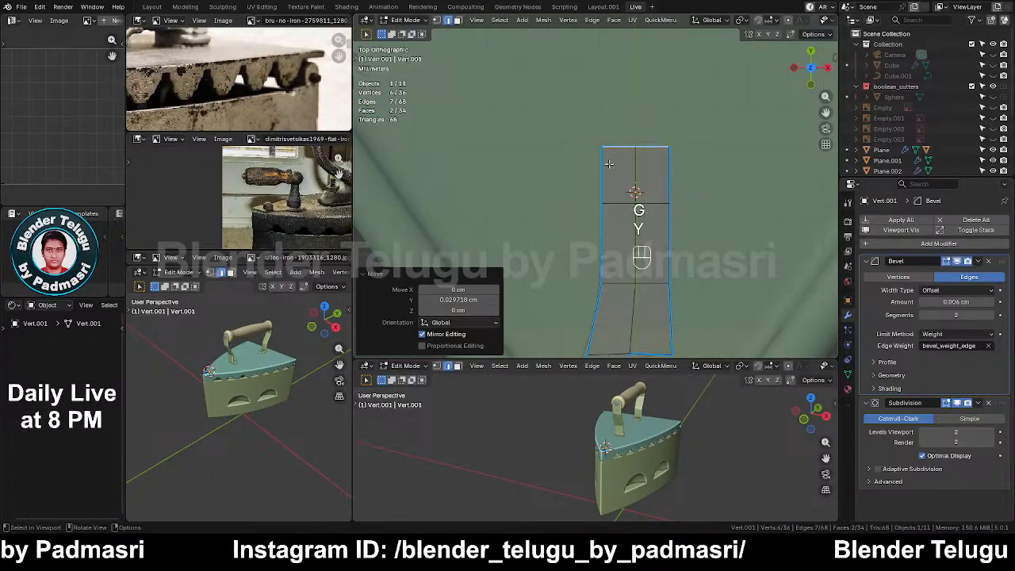
Move both outer corners of the straight end about 0.04 cm back along negative Y to round the tip
drag(599, 140, 613, 158)
shift+drag(665, 133, 682, 163)
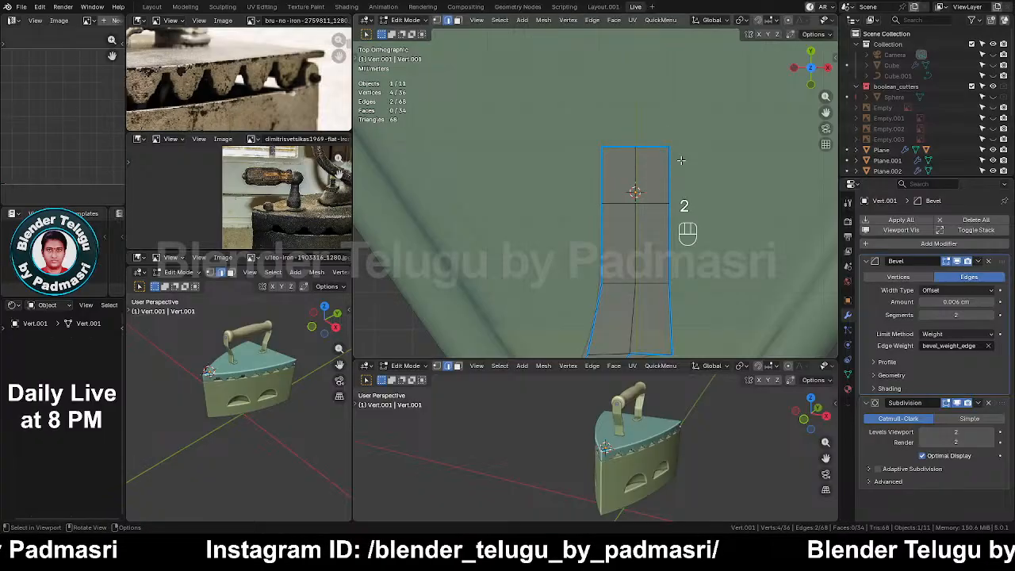
key(n)
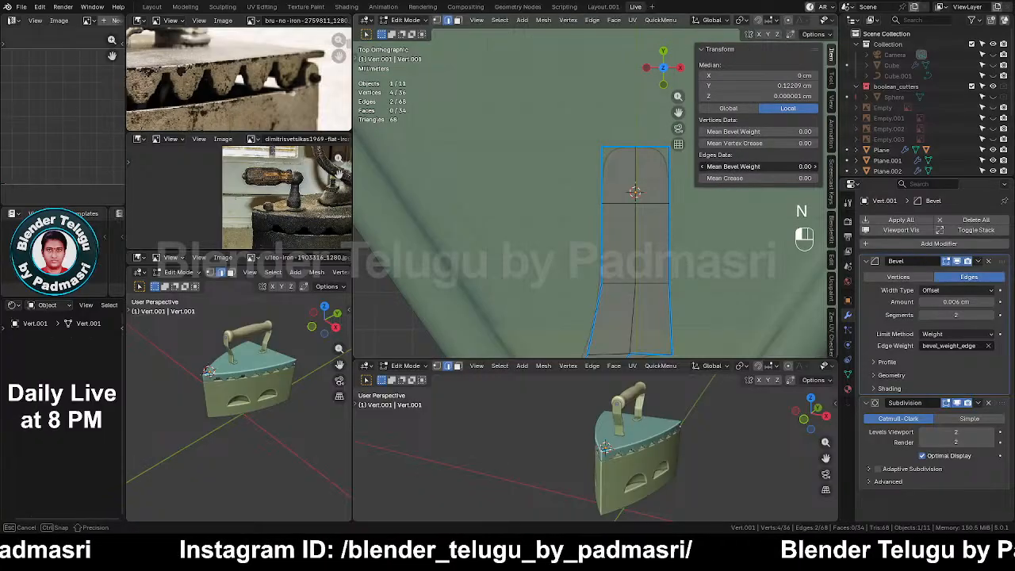
scroll(668, 217, up, 2)
shift+middle_drag(617, 213, 567, 232)
key(1)
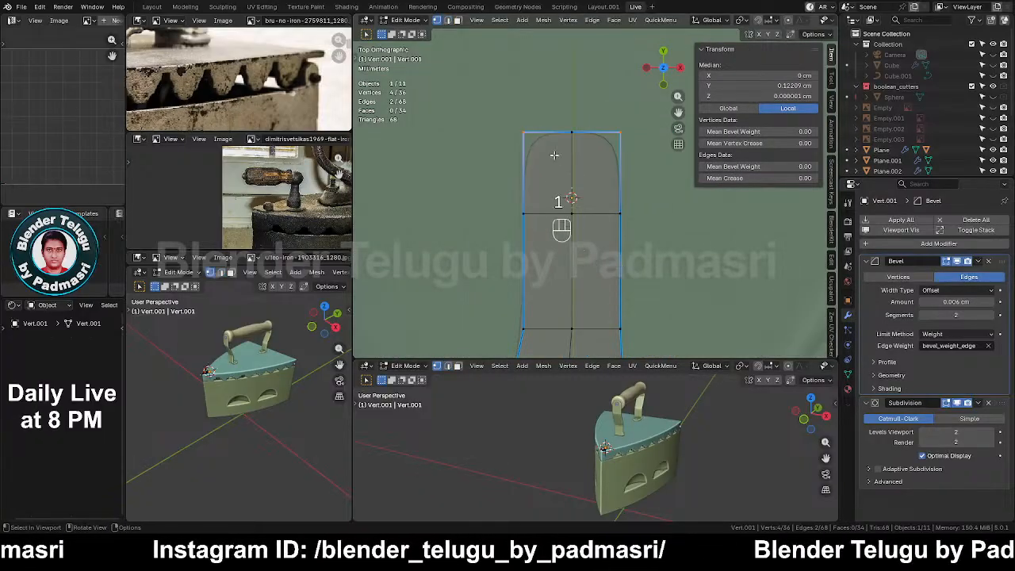
key(y)
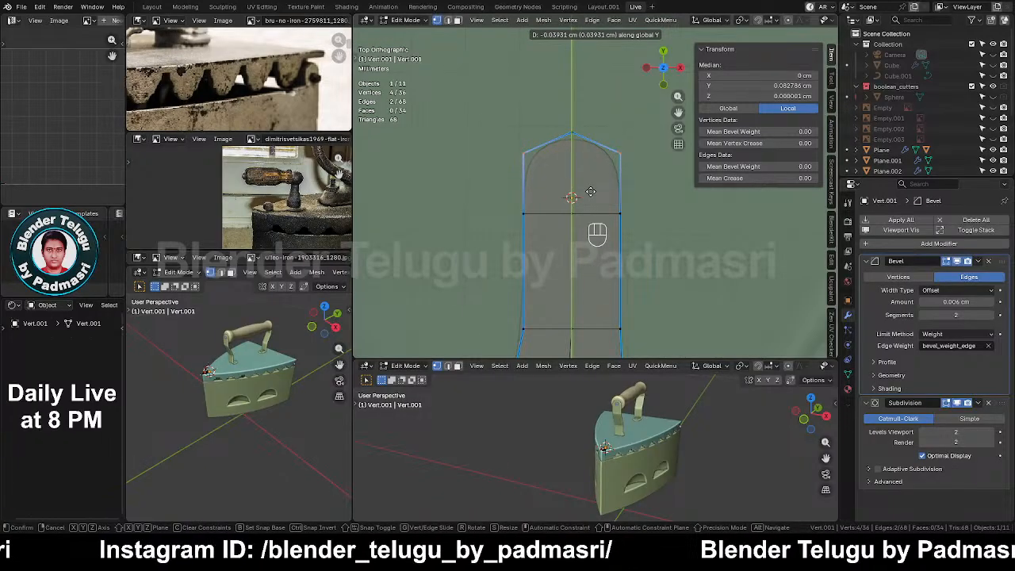
click(591, 191)
Return to Object Mode, turn off X-ray, and save the file
key(Tab)
key(ctrl+s)
key(alt+z)
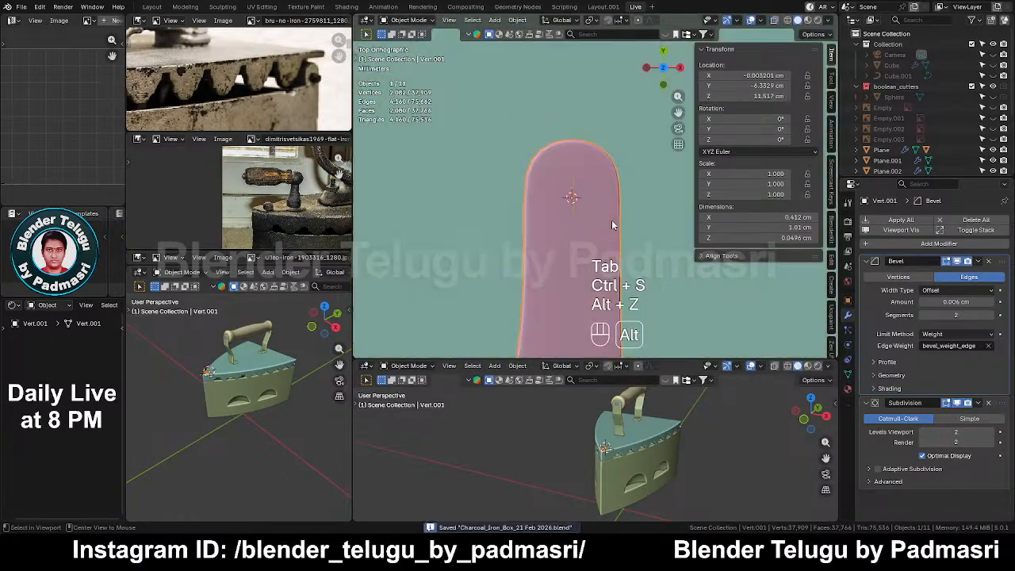
key(ctrl+s)
key(n)
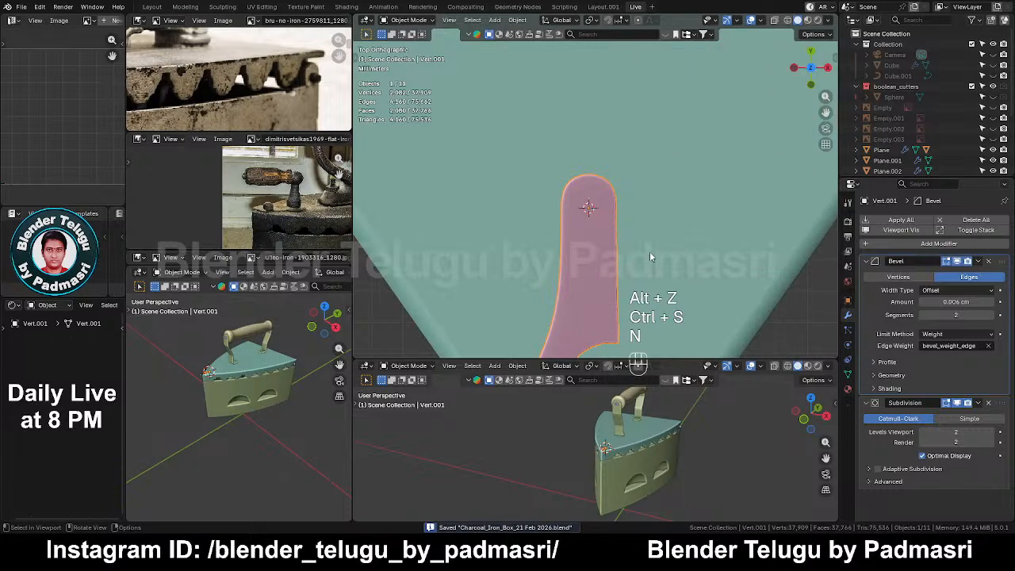
From the right view, snap the 3D cursor to the latch plate's origin and add a Round Cube there
key(KP_3)
scroll(658, 256, up, 1)
shift+middle_drag(490, 244, 481, 198)
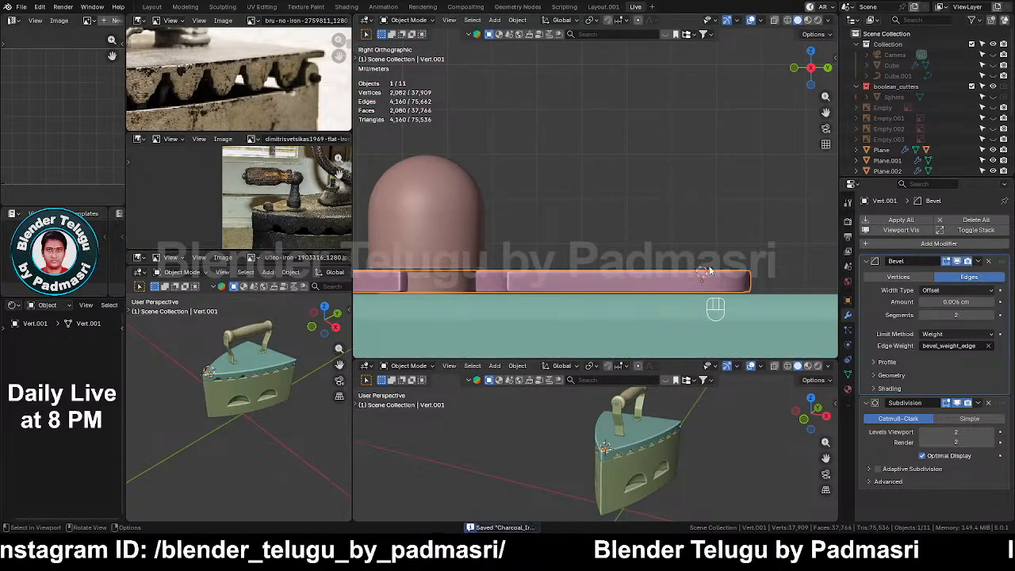
key(shift+s)
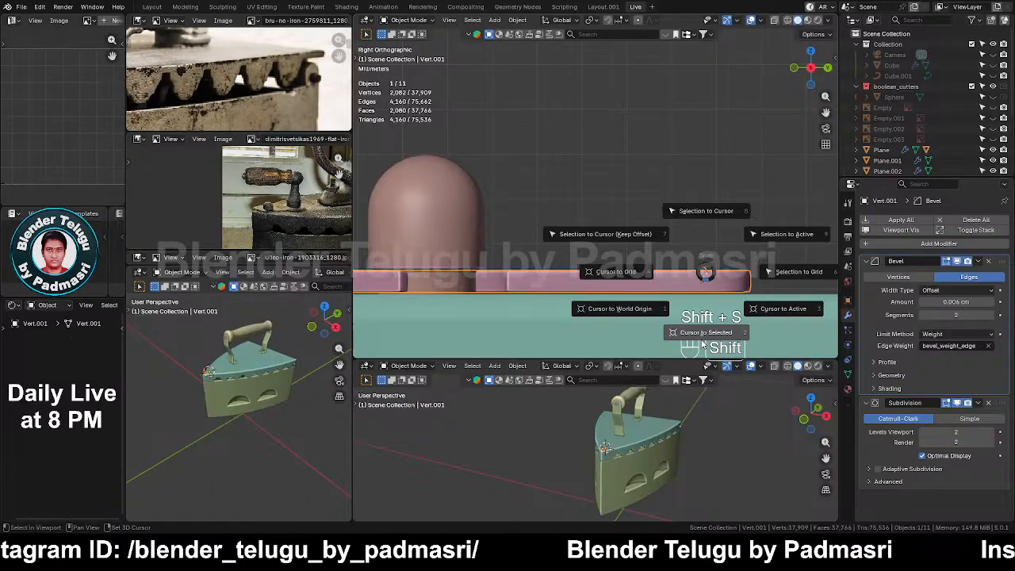
click(703, 337)
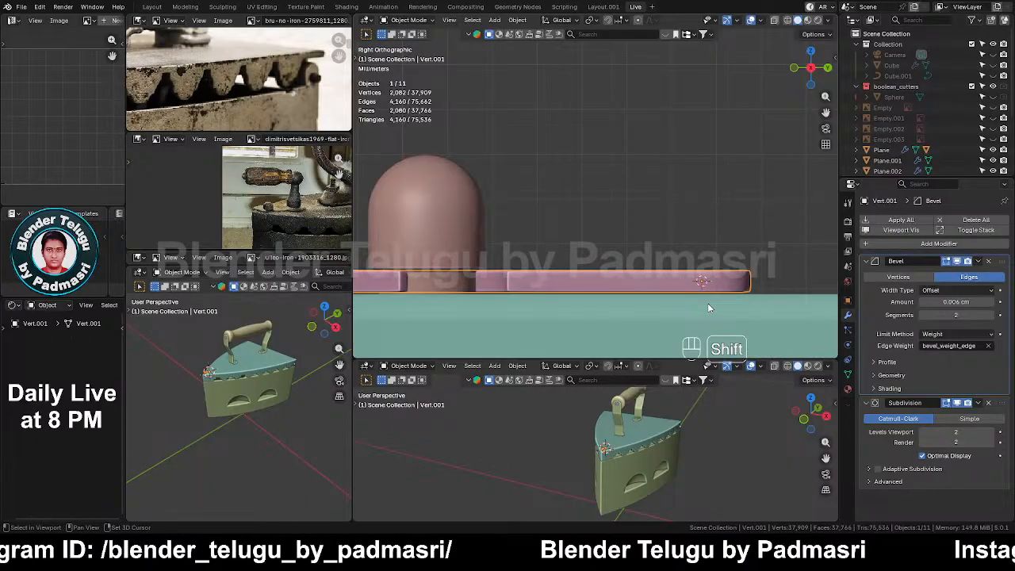
key(shift+a)
mouse_move(707, 303)
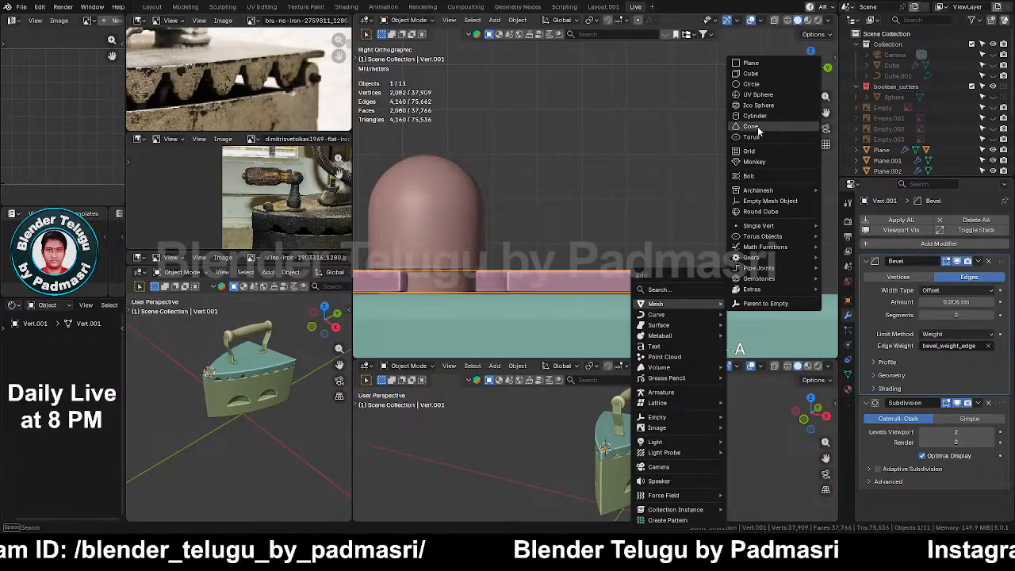
click(758, 215)
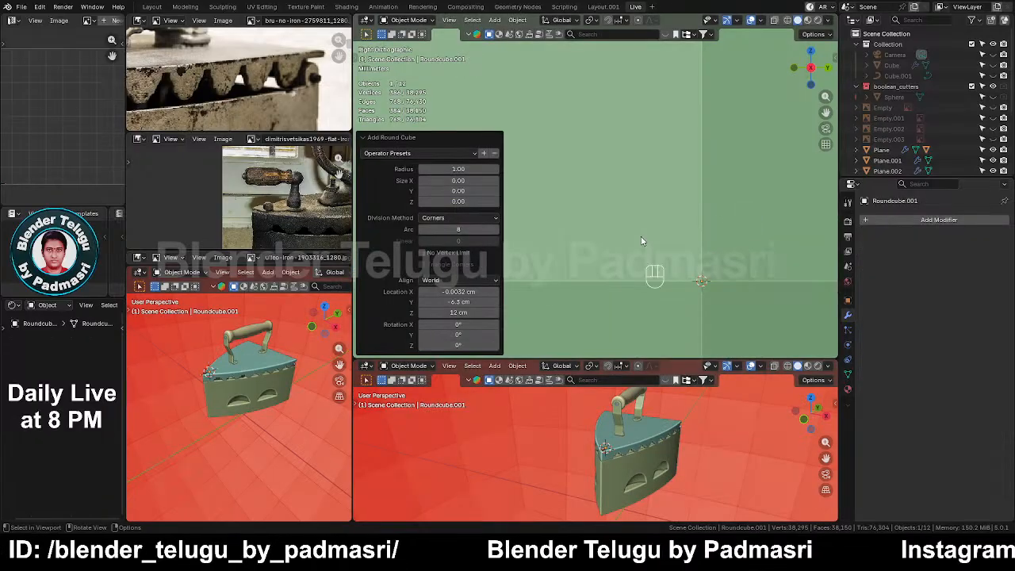
Scale the round cube's mesh down in stages to a small ball at the latch's pivot, with a final factor of about 0.372
key(Tab)
key(s)
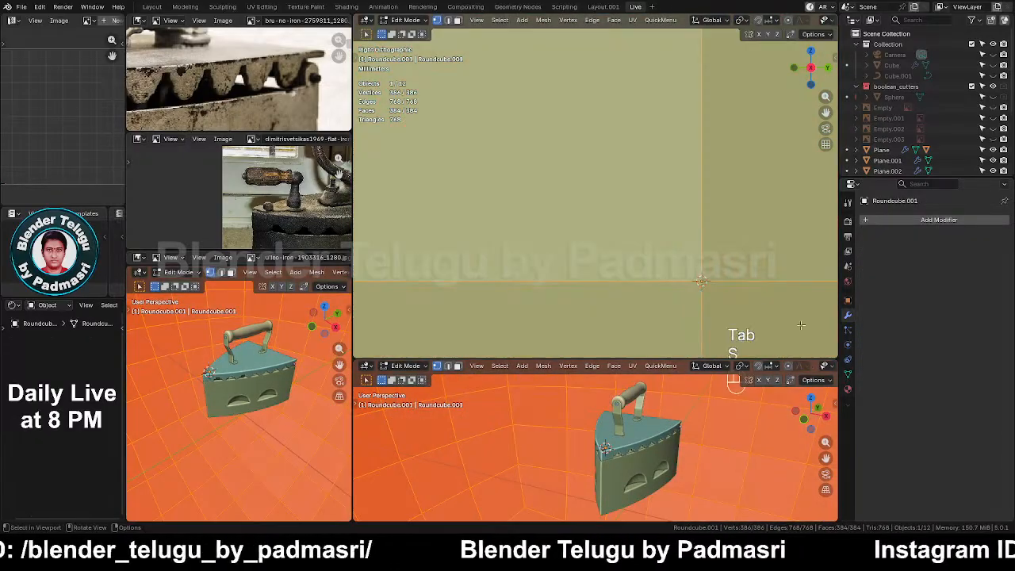
click(764, 319)
key(s)
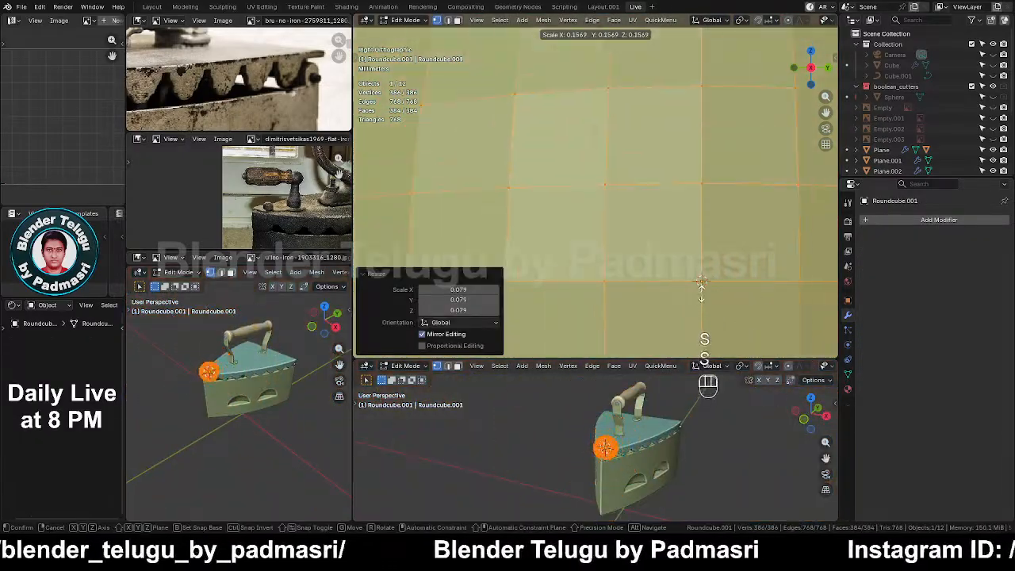
click(712, 286)
key(s)
click(717, 285)
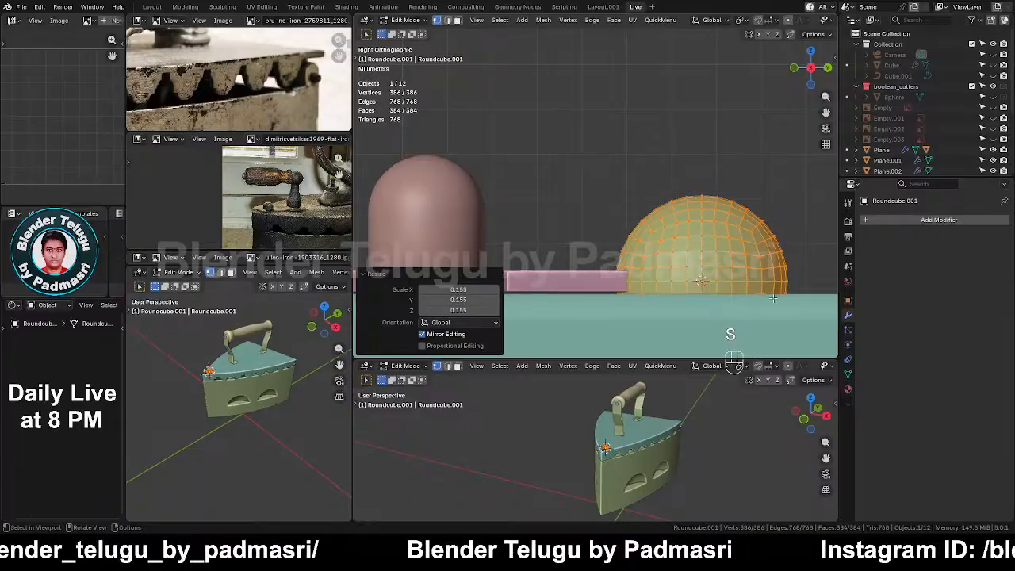
key(s)
click(731, 287)
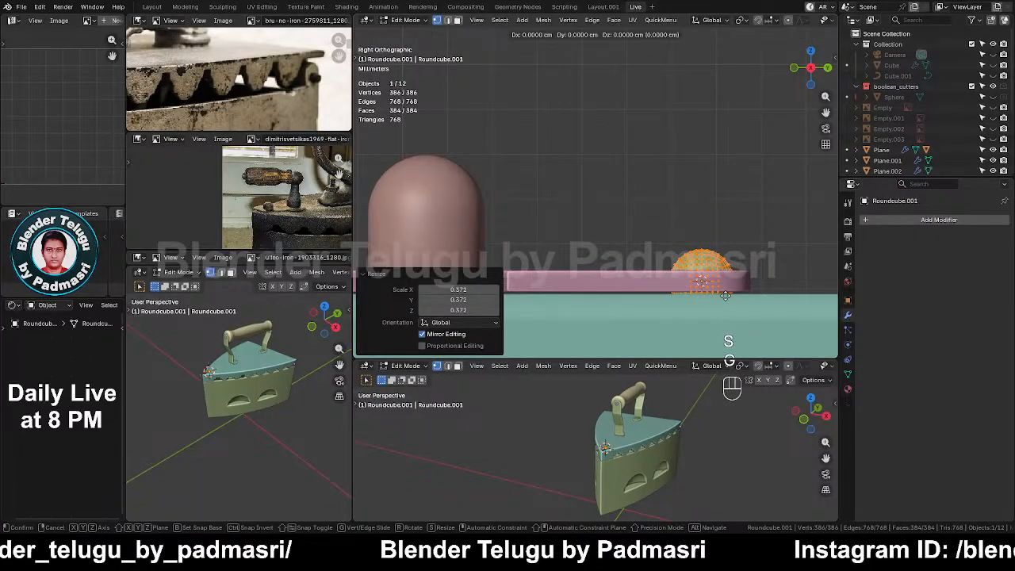
Raise the ball along Z above the latch plate in two moves of about 0.30 cm and 0.46 cm
key(g)
key(z)
click(746, 159)
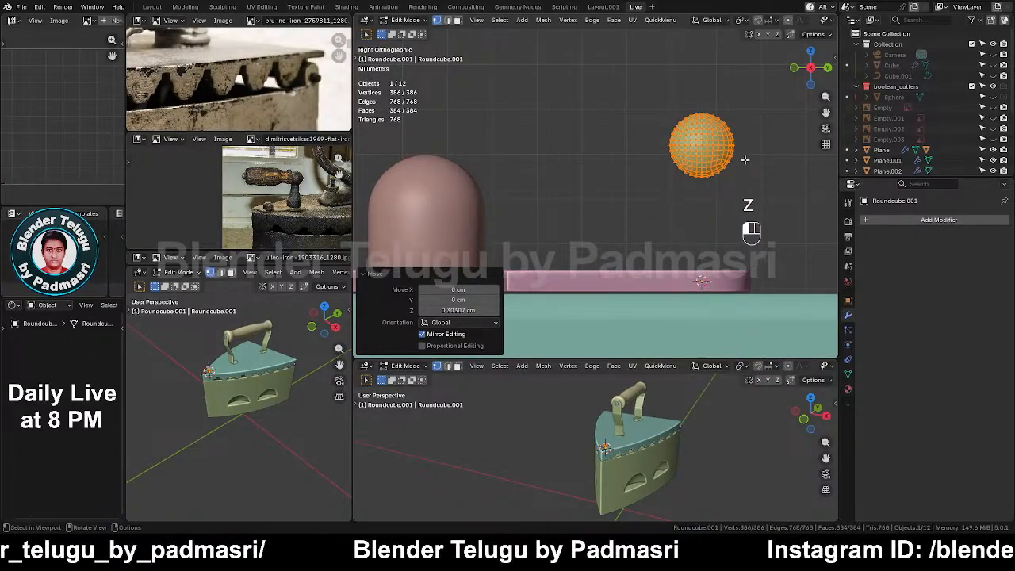
scroll(730, 222, down, 4)
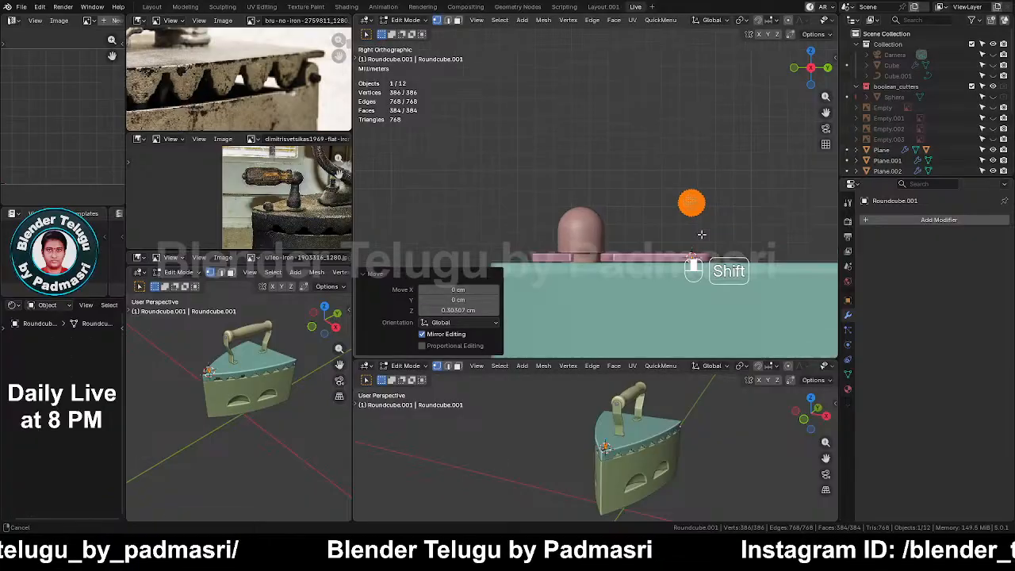
key(g)
key(z)
click(710, 204)
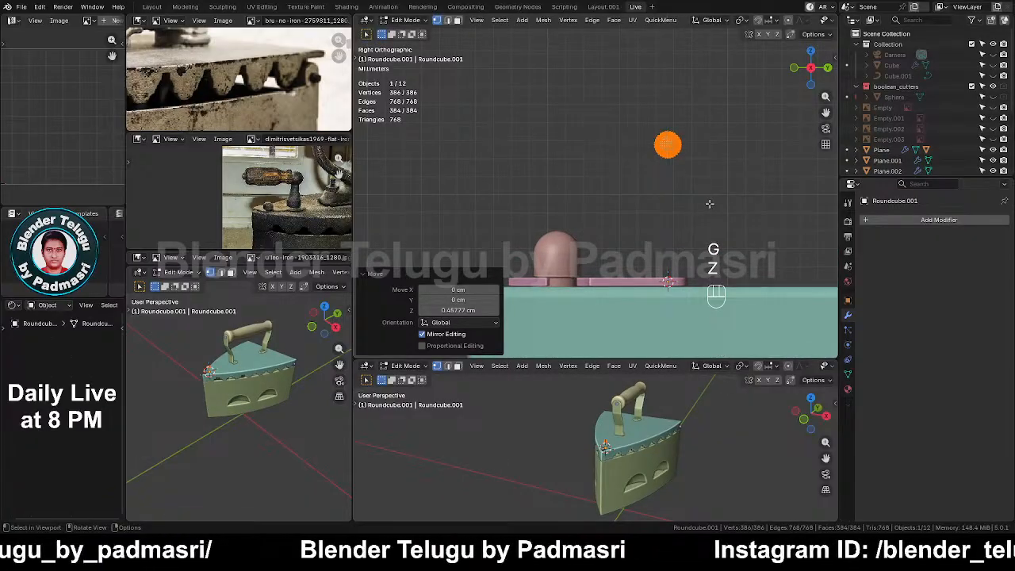
Enlarge the ball by a factor of about 2.134, and again by about 1.315
key(s)
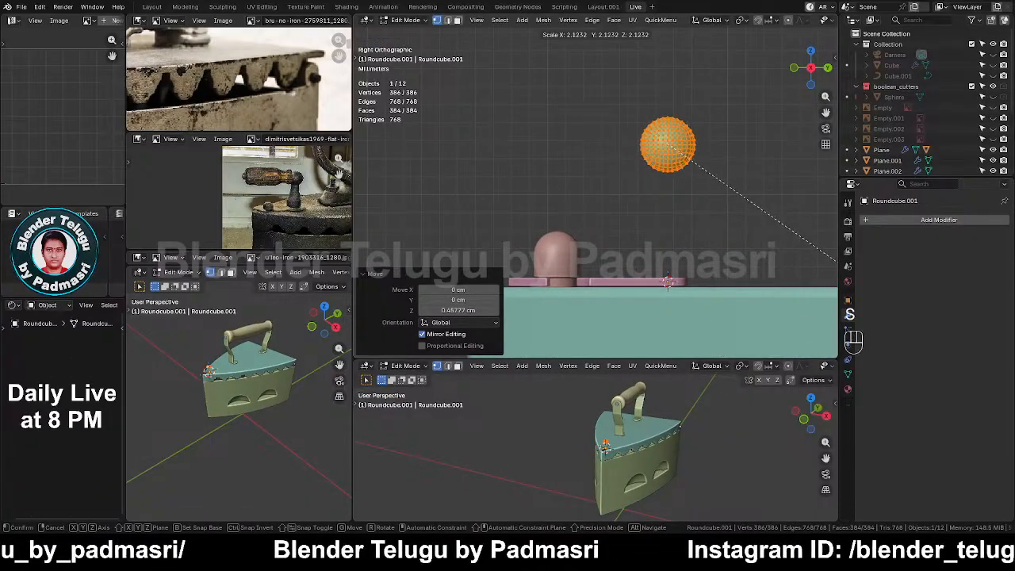
click(861, 349)
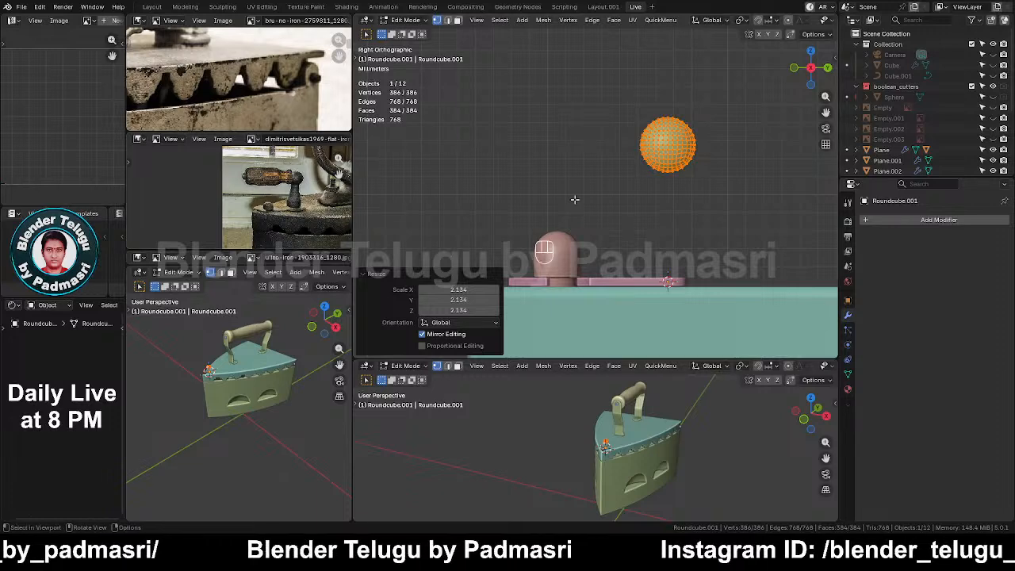
key(s)
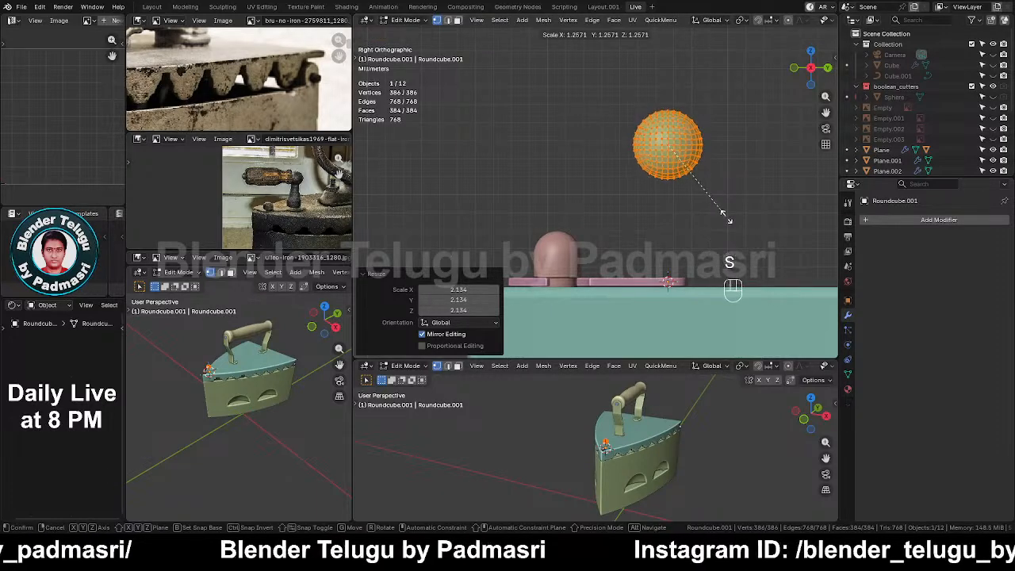
click(729, 219)
Raise the ball about 0.15 cm along Z, return to Object Mode, and save the file
key(g)
key(z)
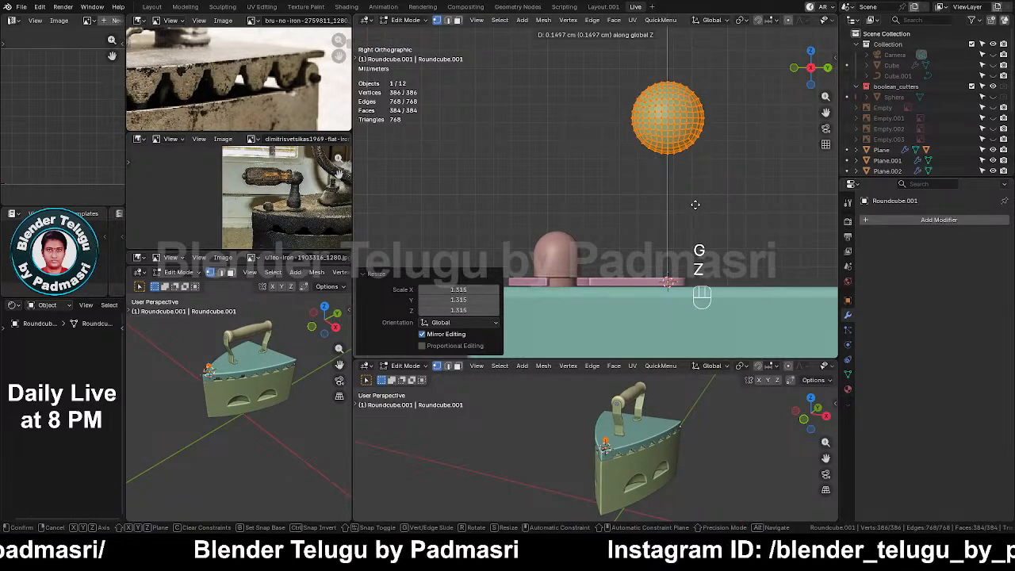
click(695, 205)
key(Tab)
key(ctrl+s)
Select the pivot end of the latch plate in Edit Mode and move it about 0.12 cm along Y
click(672, 284)
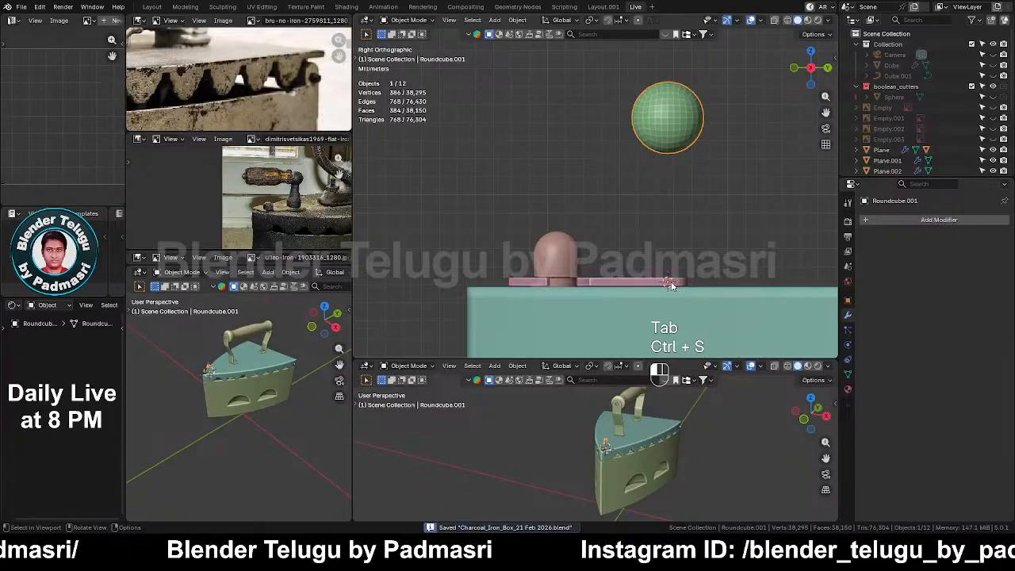
key(grave)
key(alt+z)
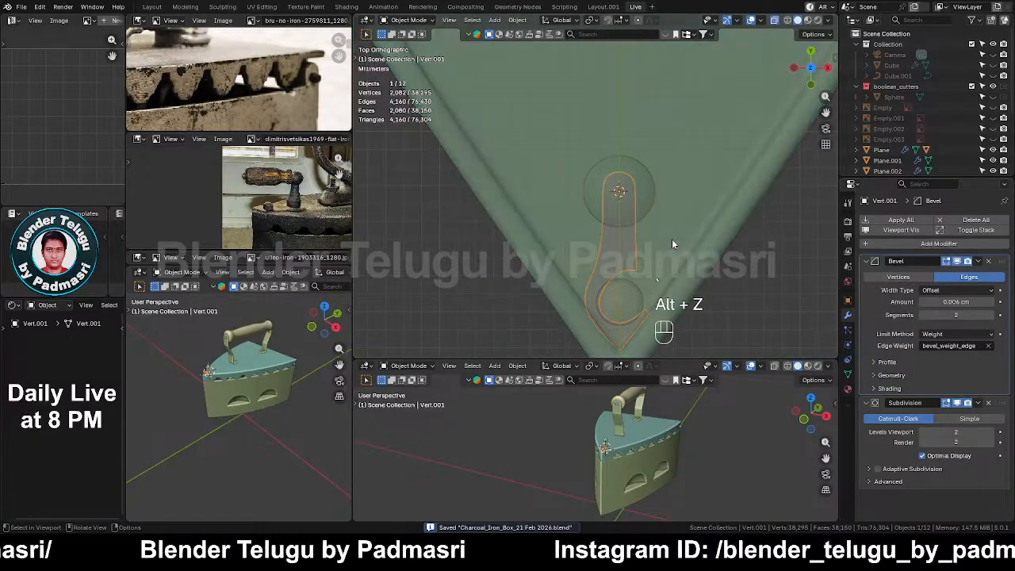
key(Tab)
drag(549, 134, 675, 244)
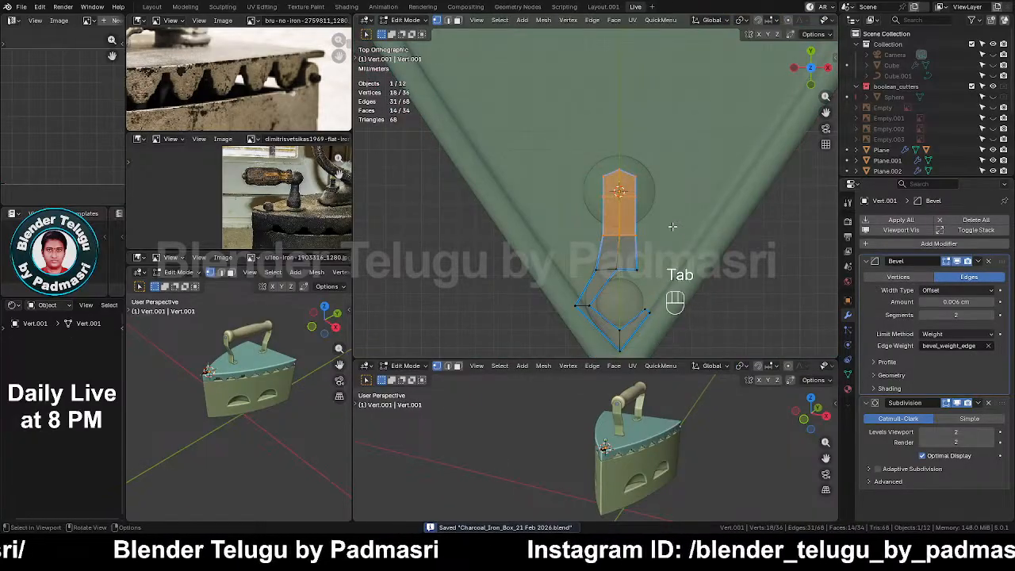
key(g)
key(z)
key(y)
click(672, 216)
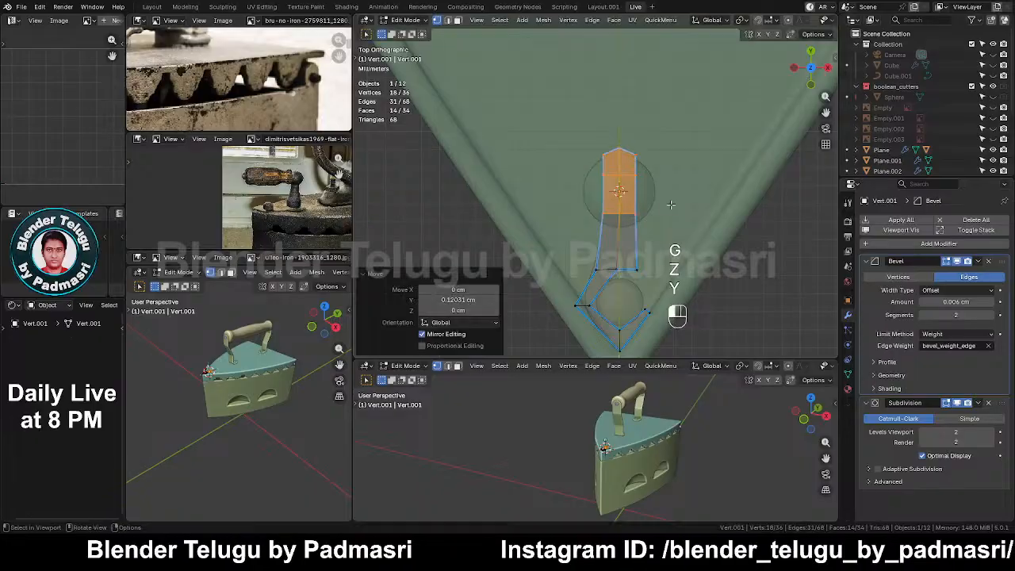
Enlarge the latch's pivot end by a factor of about 1.61 and move its hook-side cross edges about 0.10 cm along Y
key(s)
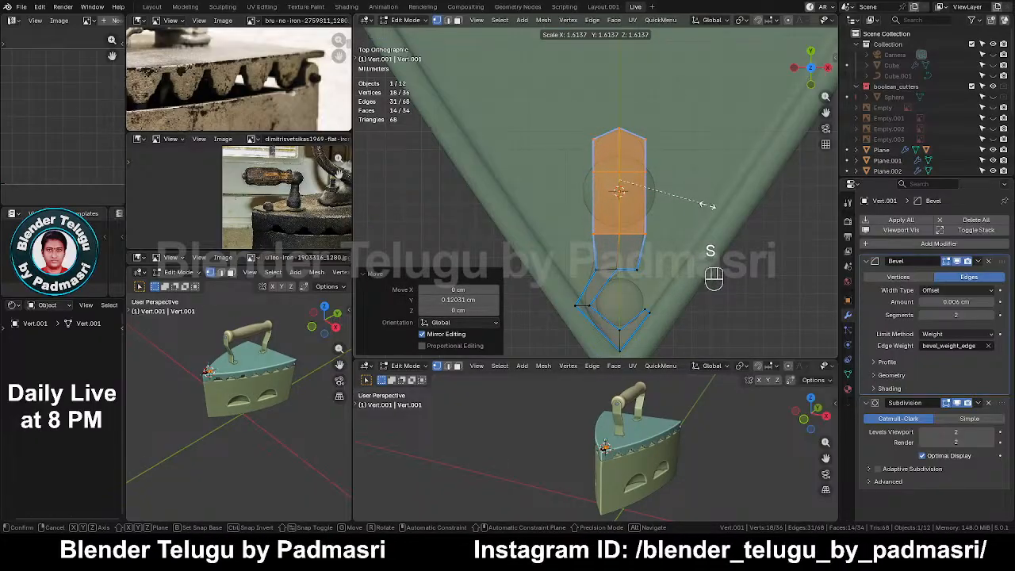
click(706, 216)
drag(737, 252, 736, 253)
key(g)
key(y)
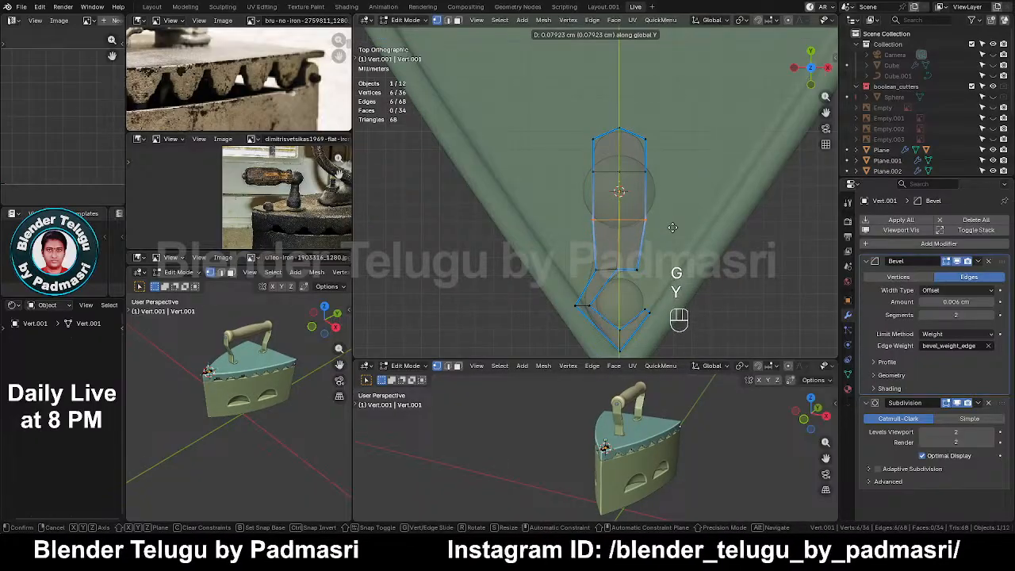
click(673, 230)
Snap the raised top vertices of the latch's pivot end down along Z to the level of the plate's upper surface
key(KP_3)
key(alt+z)
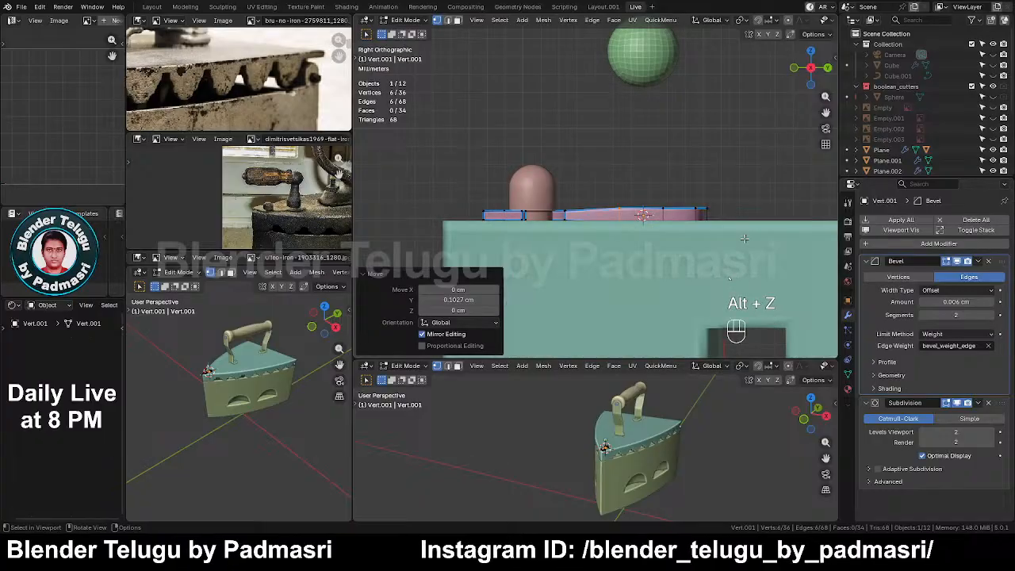
key(Tab)
key(Tab)
key(alt+z)
scroll(735, 242, up, 2)
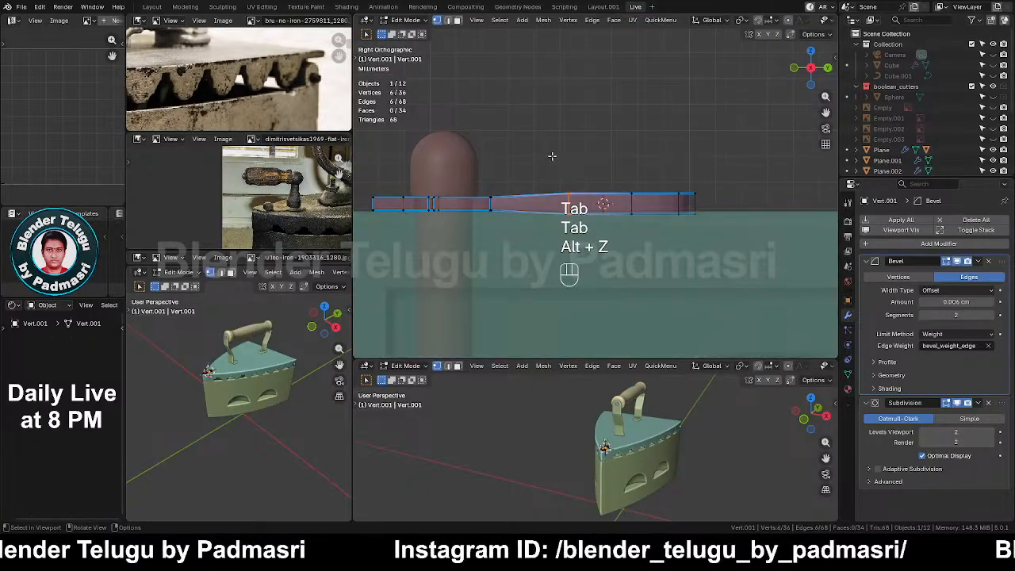
drag(549, 157, 725, 204)
key(g)
key(b)
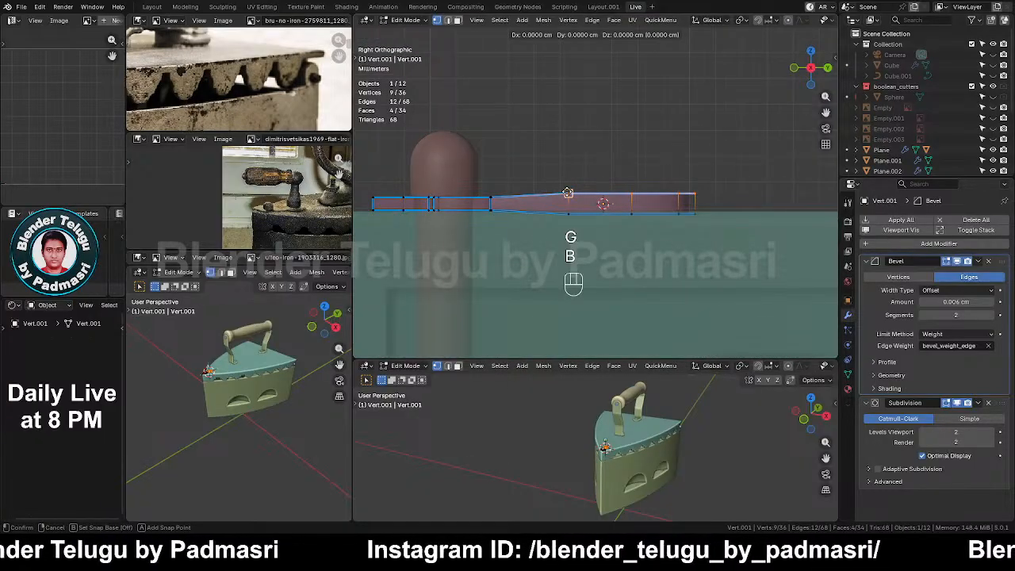
click(569, 192)
key(z)
click(491, 198)
Snap the pivot end's bottom vertices up about 0.011 cm along Z to the plate's underside and save the file
drag(506, 206, 777, 259)
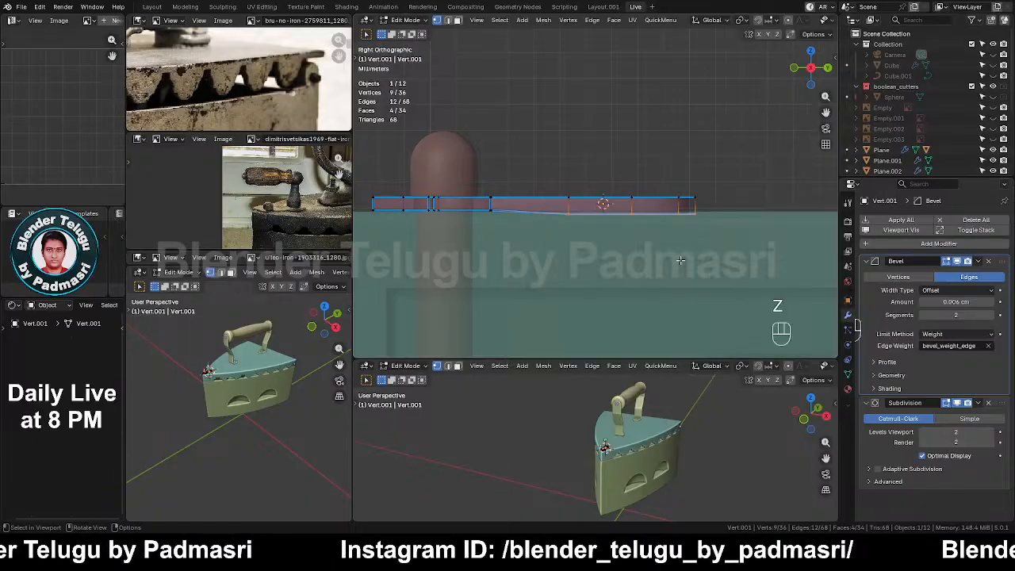
key(b)
key(z)
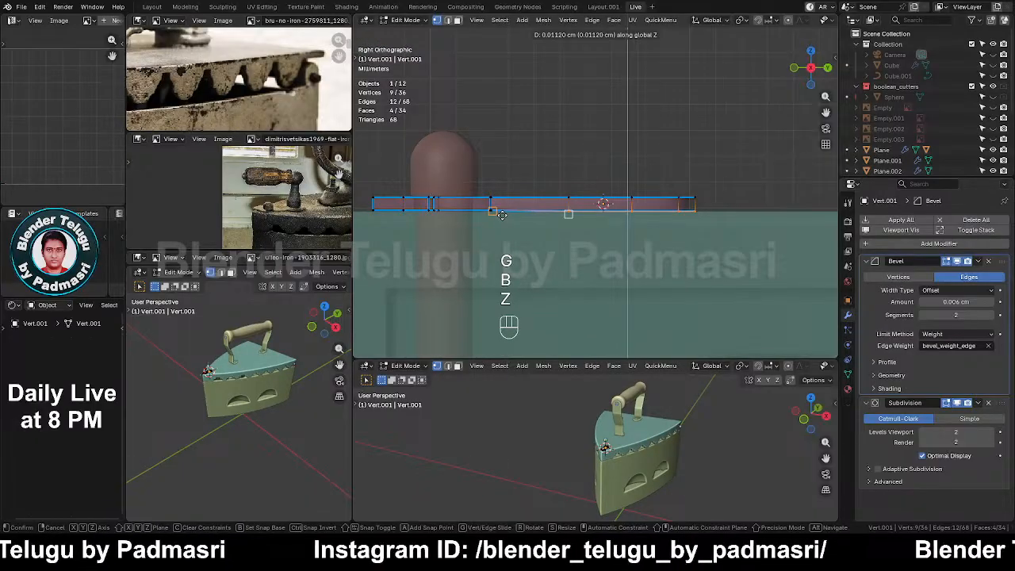
click(501, 215)
key(ctrl+s)
key(alt+z)
Return to Object Mode and shade the ball above the latch smooth
shift+middle_drag(548, 62, 613, 161)
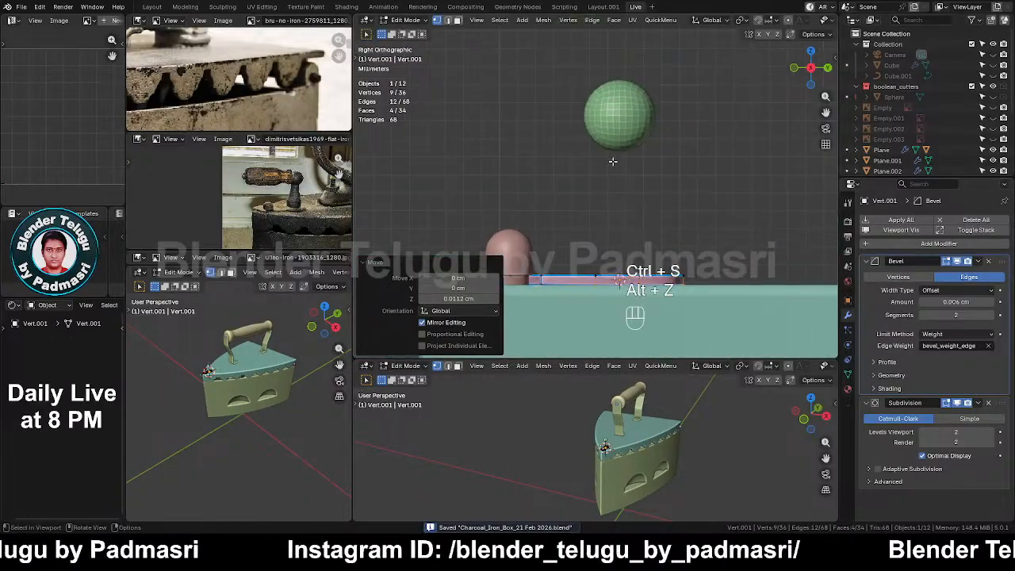
key(Tab)
click(616, 127)
right_click(616, 126)
click(616, 127)
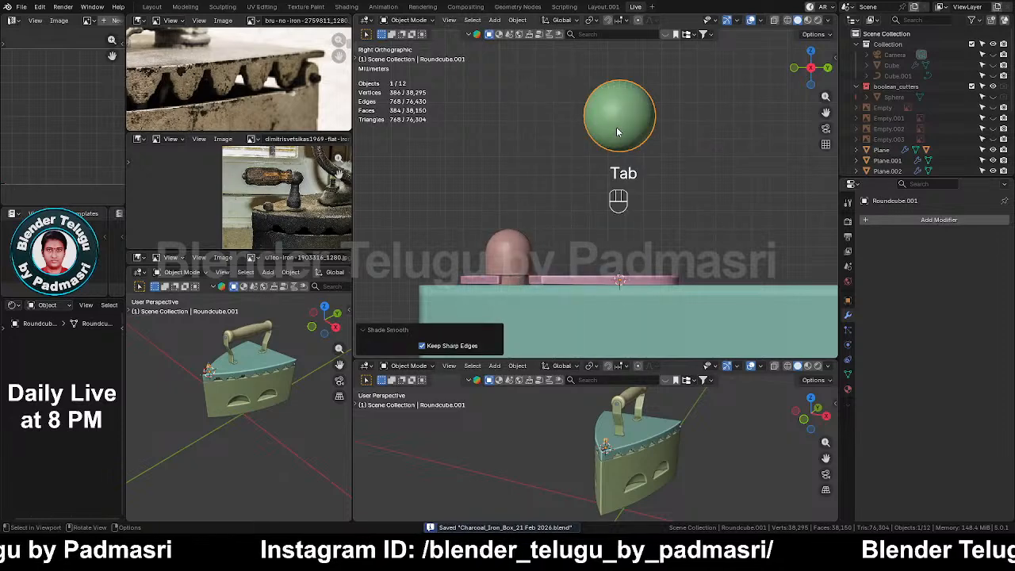
Select the ball's lower cap faces in Edit Mode and flatten them by scaling to 0 along Z
key(Tab)
scroll(621, 162, up, 2)
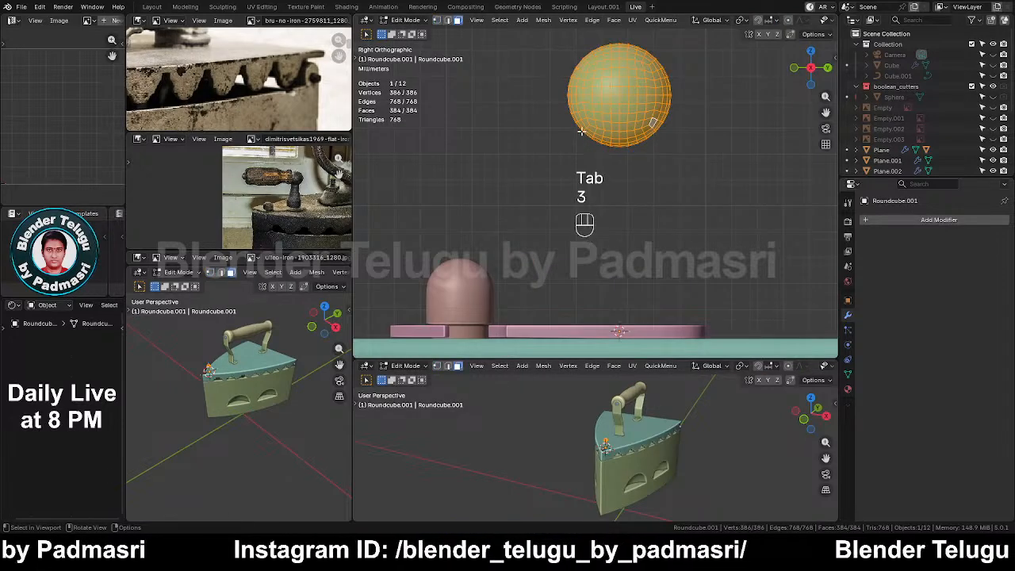
key(alt+z)
scroll(299, 200, up, 2)
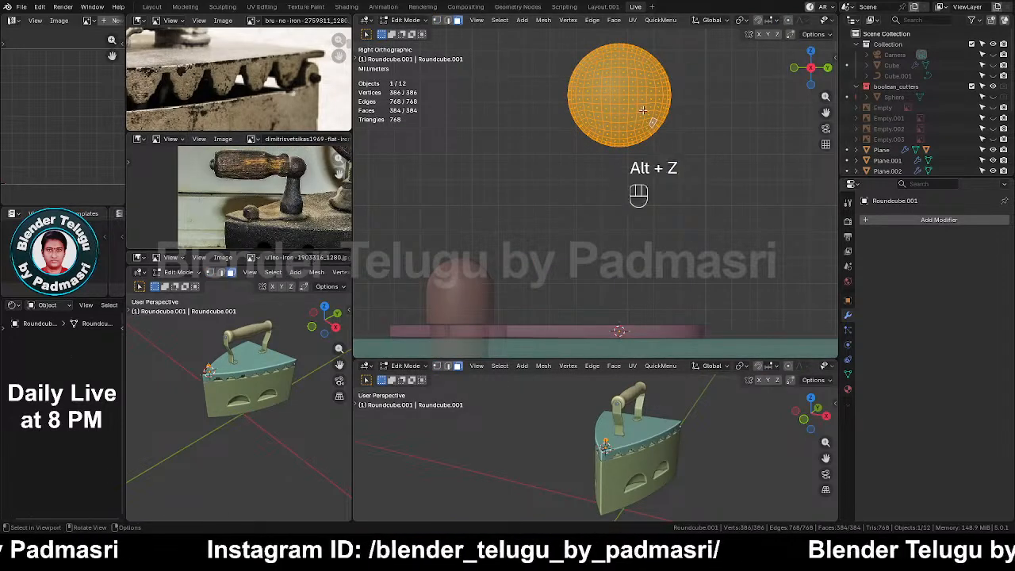
drag(605, 156, 657, 170)
scroll(660, 139, up, 2)
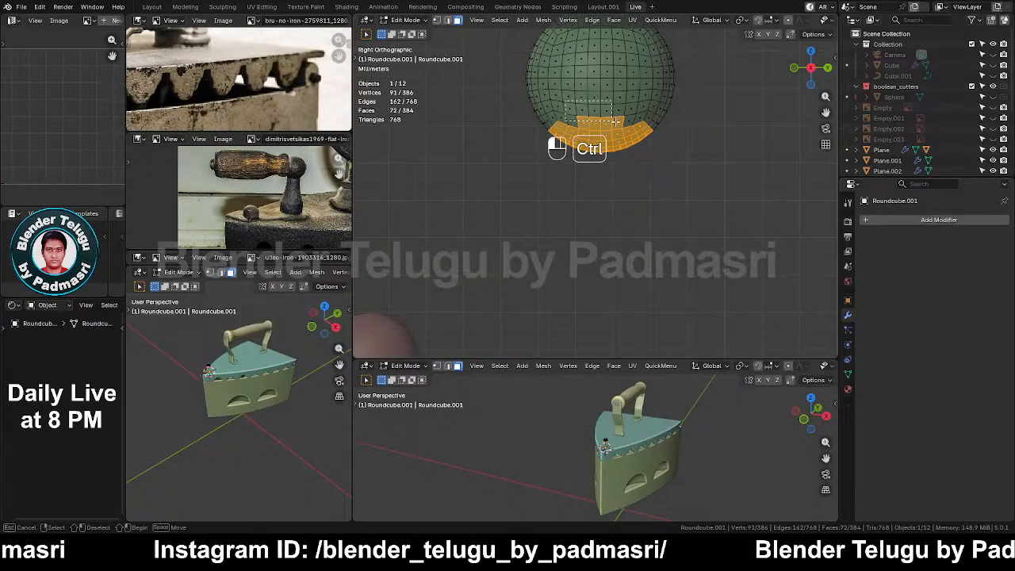
ctrl+drag(565, 102, 628, 125)
key(s)
key(z)
key(0)
key(KP_Enter)
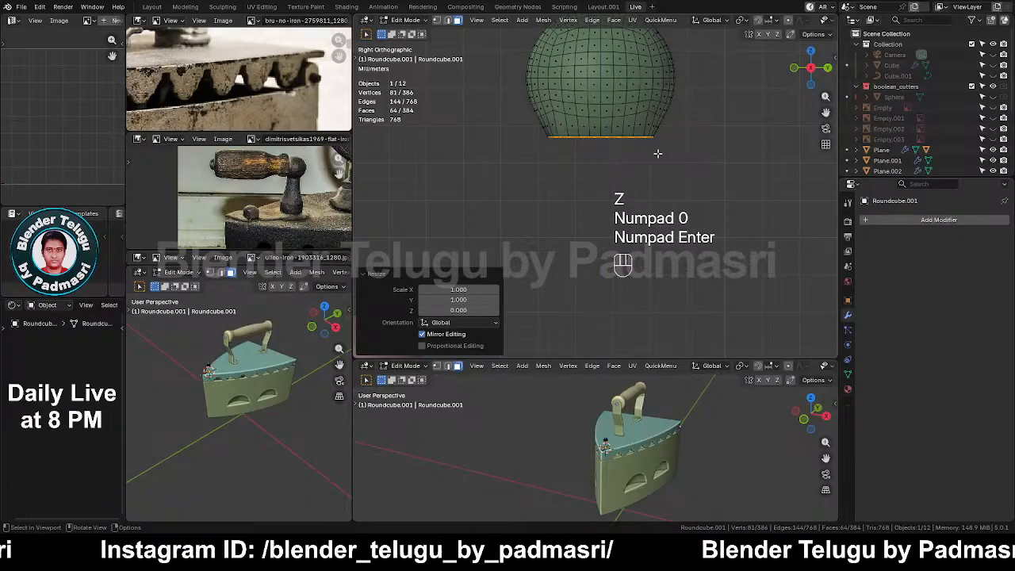
Raise the flattened cap about 0.016 cm along Z, and extrude it about 0.51 cm downward as a neck
key(g)
key(z)
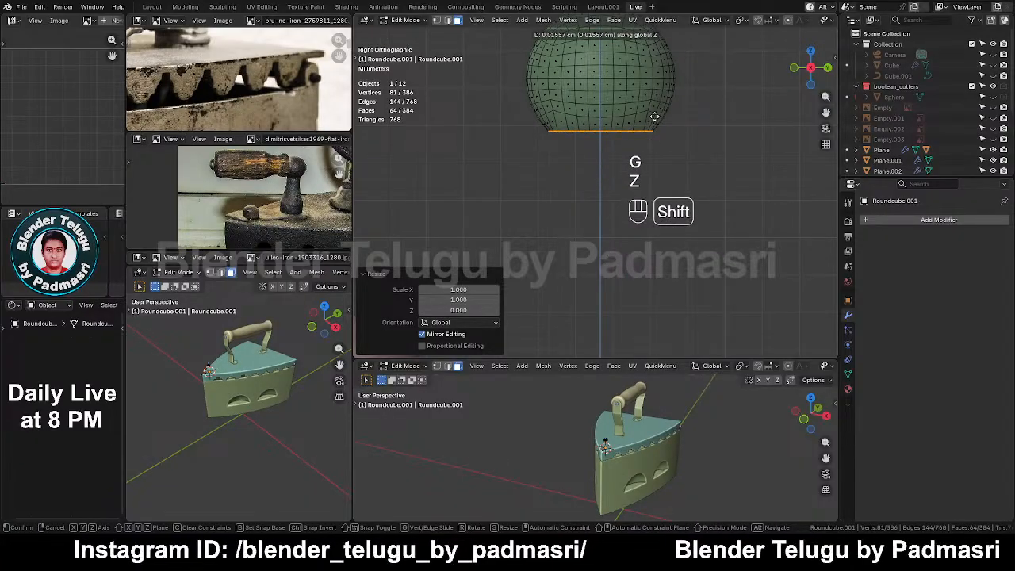
click(655, 117)
scroll(639, 182, down, 3)
key(e)
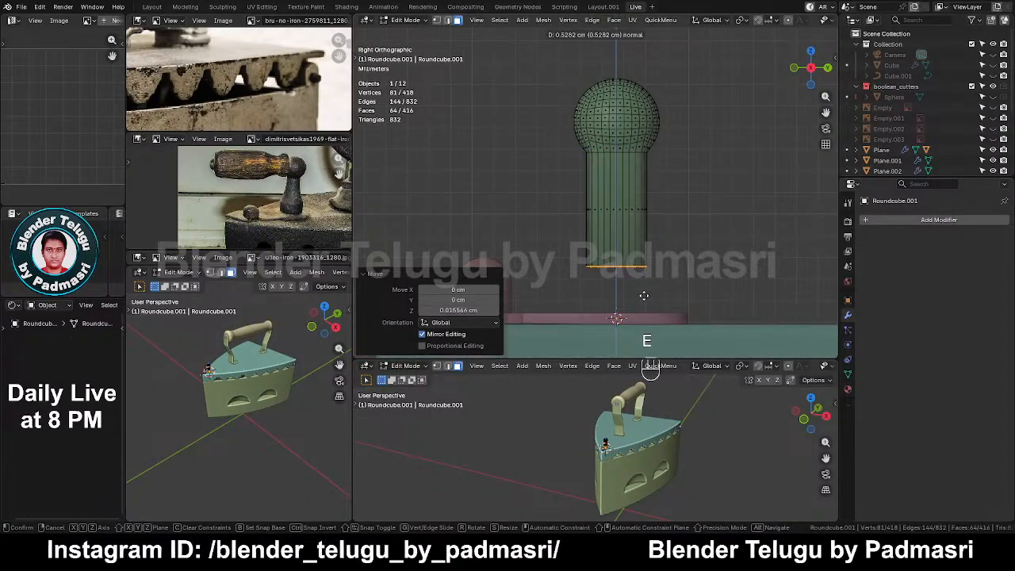
click(643, 292)
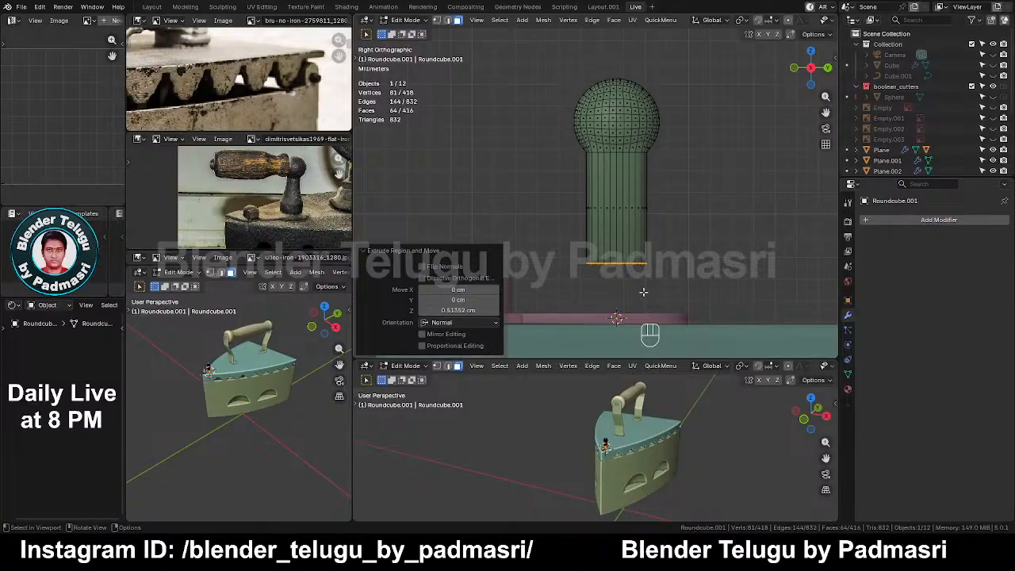
Extrude the neck's end another 0.25 cm or so downward and flare it by a factor of about 2.0
key(e)
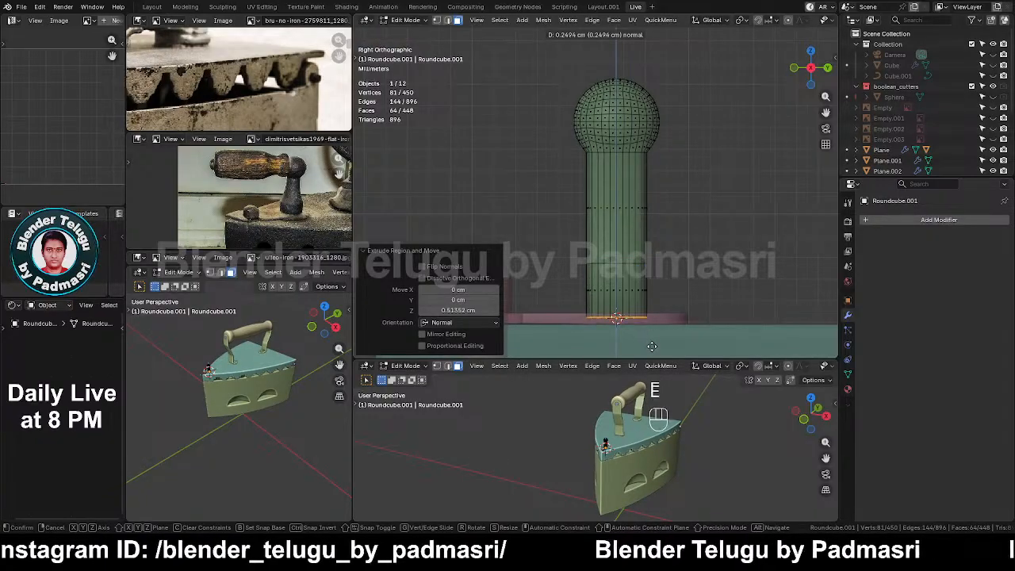
click(651, 325)
key(s)
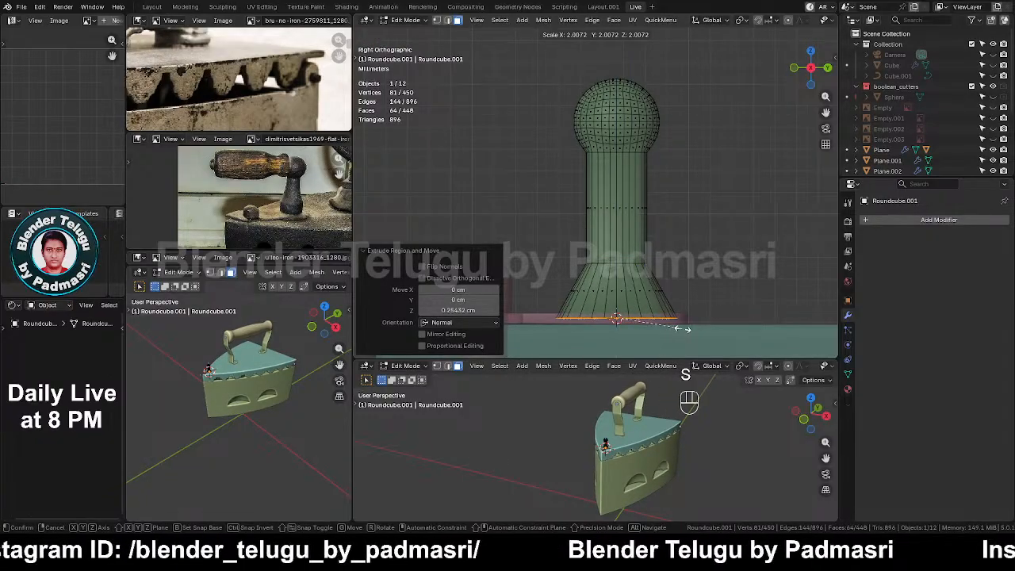
click(680, 330)
Select the whole flared section of the neck and raise it about 0.25 cm along Z
shift+drag(529, 234, 717, 344)
key(g)
key(z)
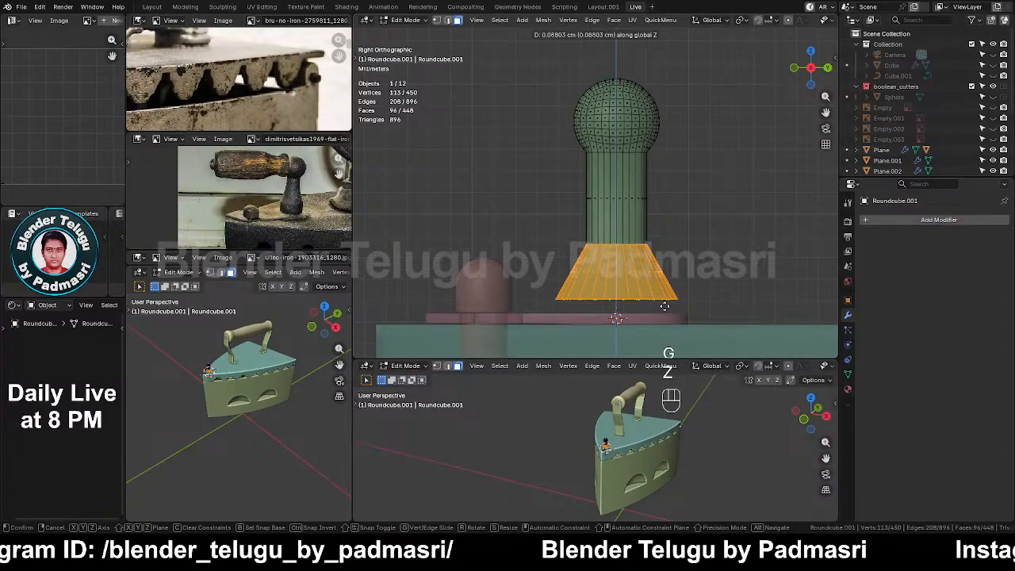
click(662, 278)
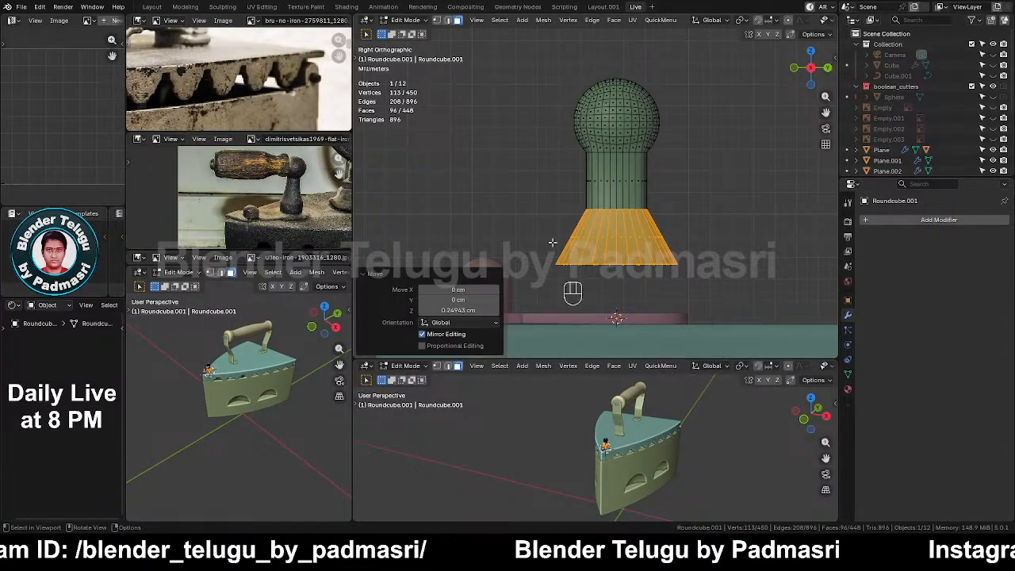
Extrude the flare's bottom faces straight down to the latch plate and delete the resulting underside faces
drag(547, 241, 709, 281)
key(e)
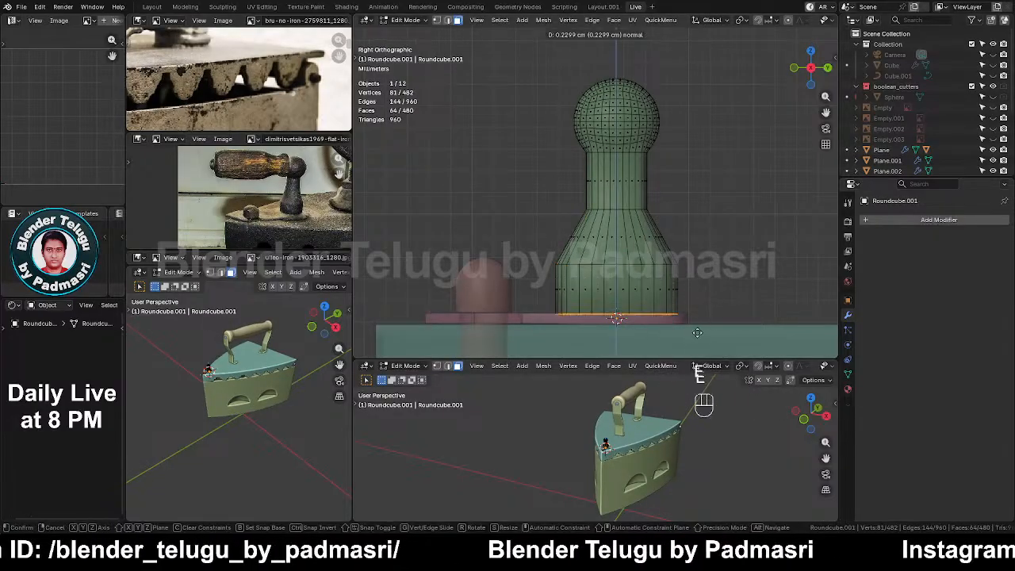
click(698, 338)
key(x)
click(820, 241)
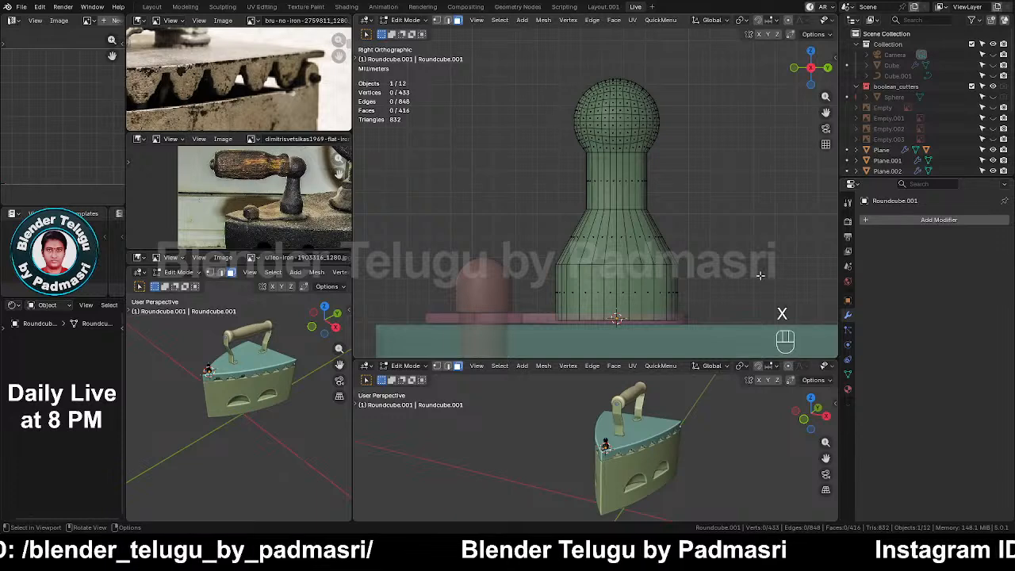
Scale the vertices of the knob's straight base section by a factor of about 0.80
key(1)
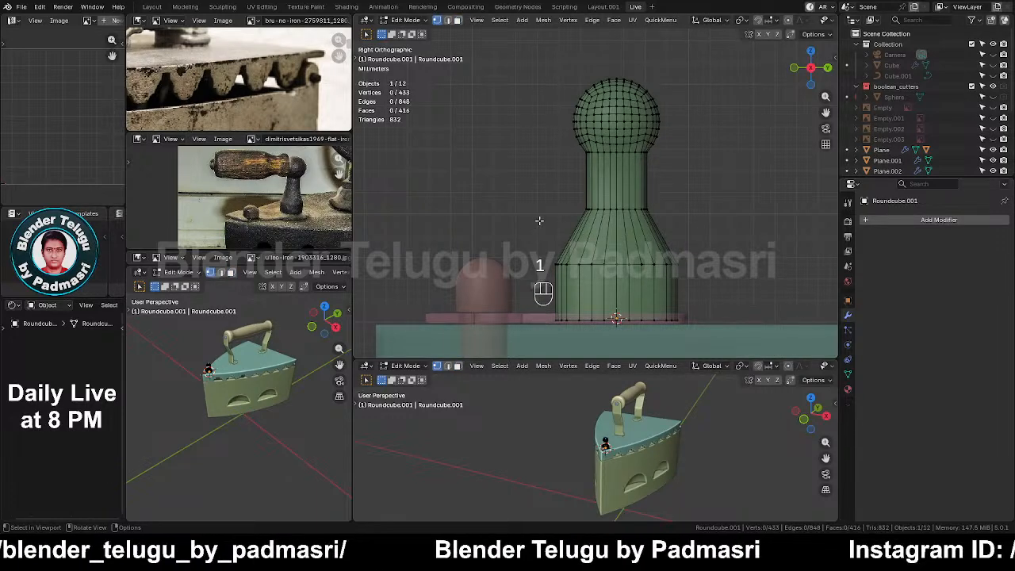
drag(539, 260, 724, 327)
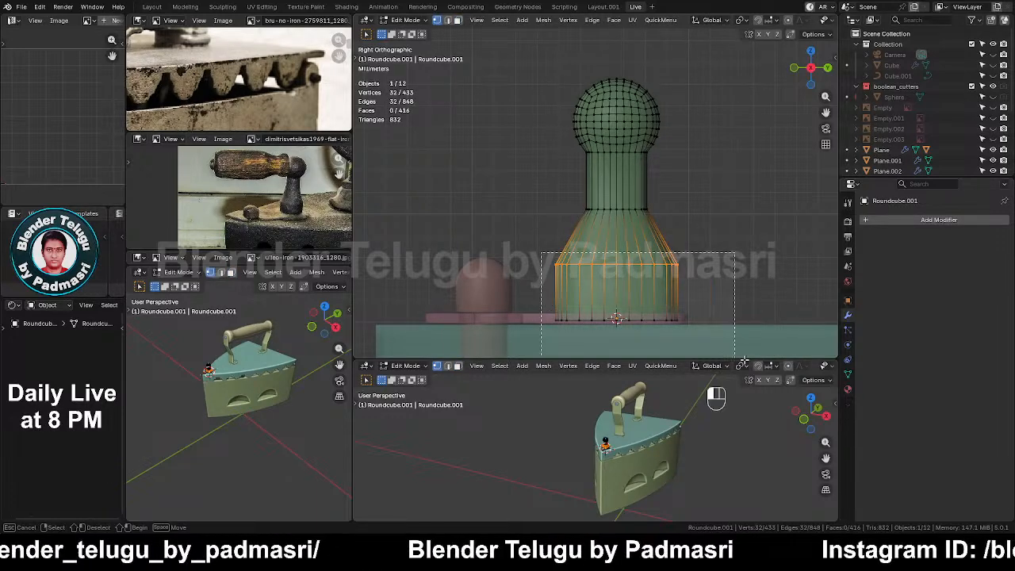
key(s)
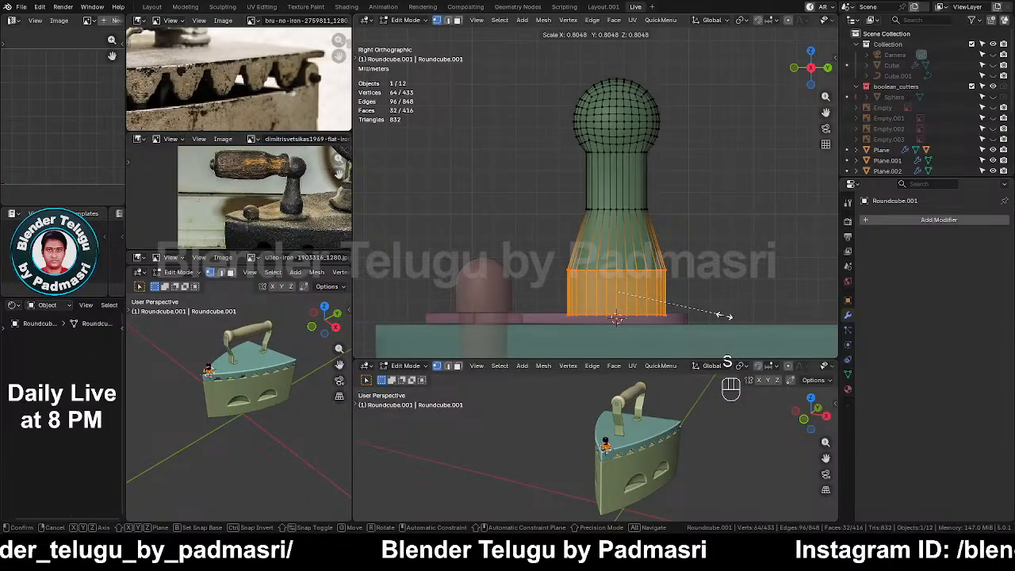
click(724, 320)
Select the ball and neck vertices and scale them by a factor of about 0.97
drag(548, 197, 725, 238)
drag(531, 71, 730, 226)
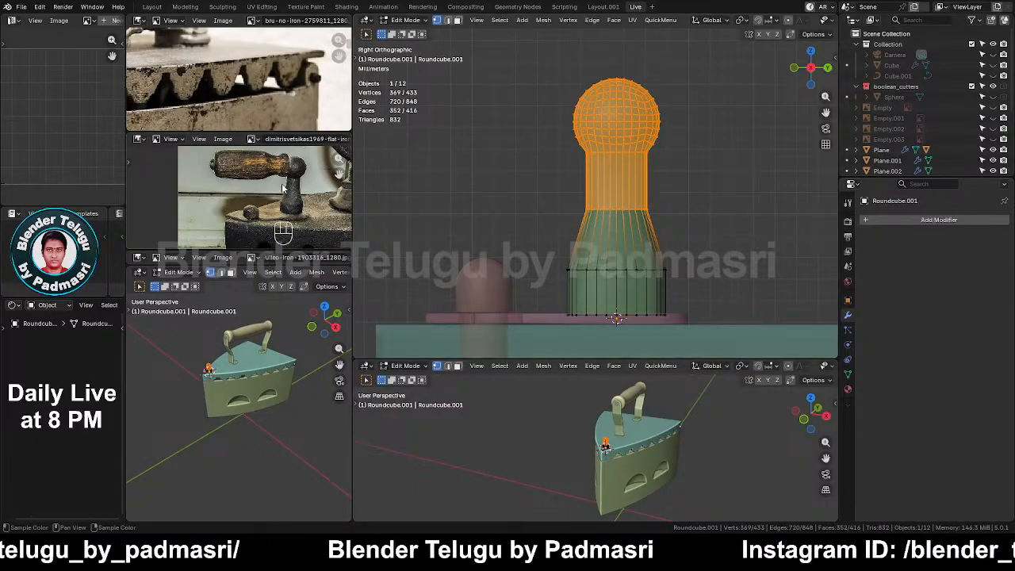
key(s)
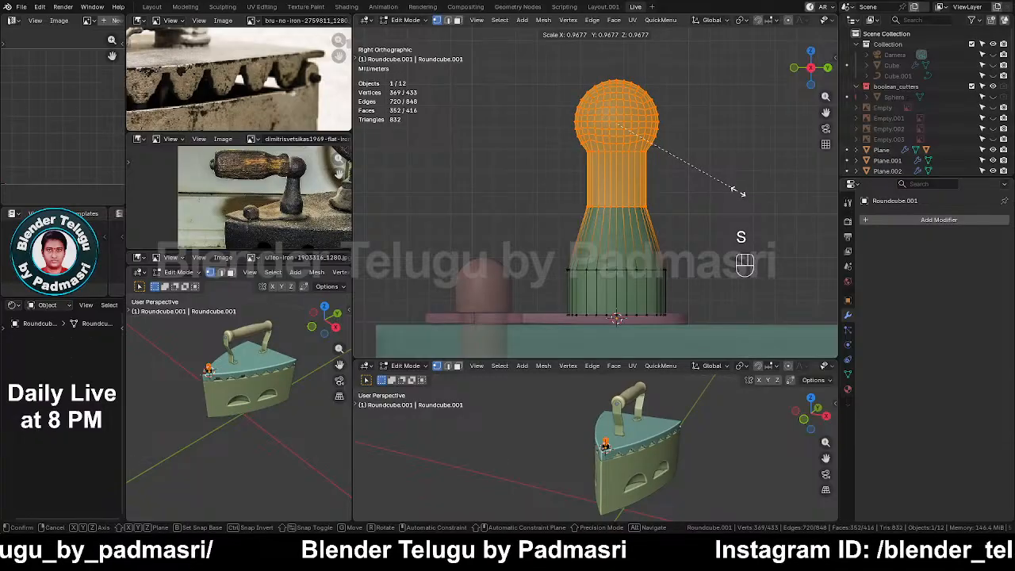
click(738, 191)
Lower the edge ring where the neck meets the flare about 0.005 cm along Z
drag(577, 191, 698, 231)
key(g)
key(z)
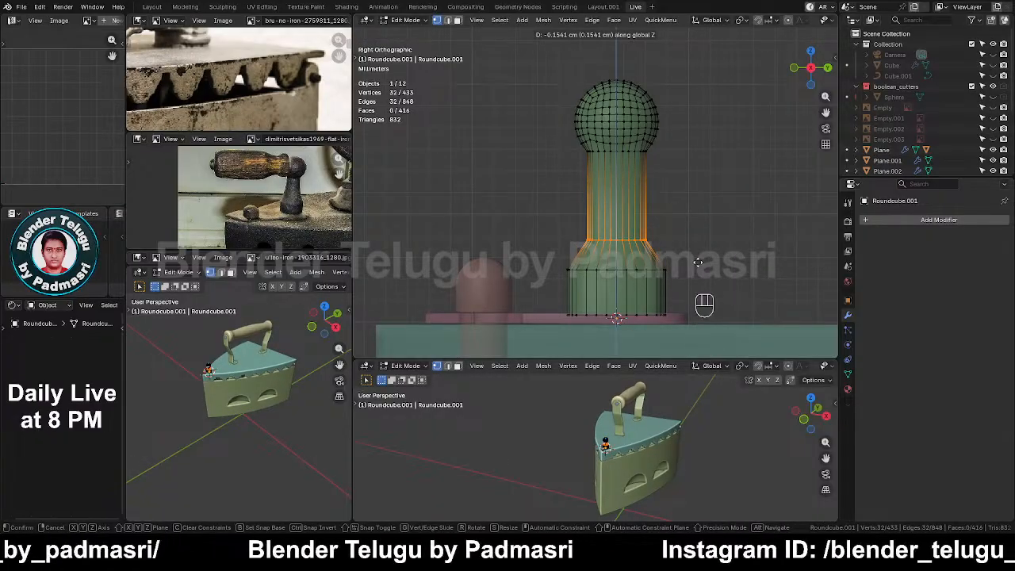
click(699, 224)
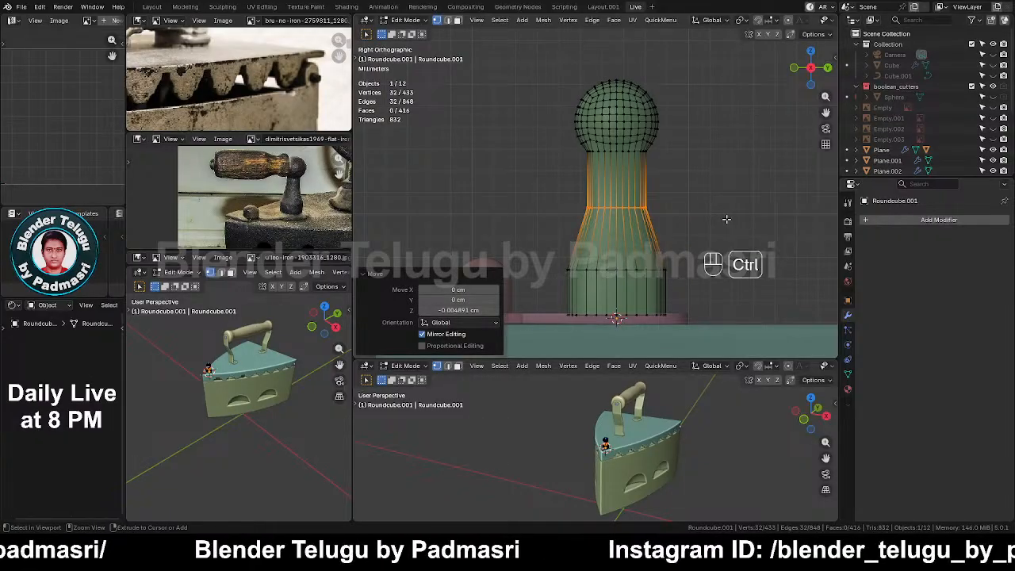
Bevel the ring between neck and flare with 4 segments for a smooth taper, and switch to edge selection
key(ctrl+b)
scroll(749, 266, up, 3)
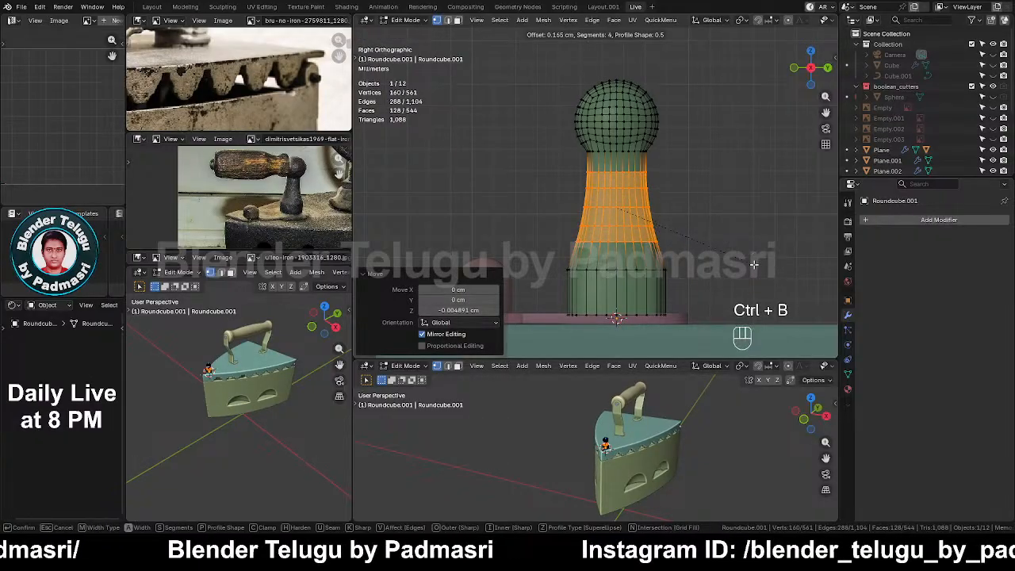
click(760, 274)
key(2)
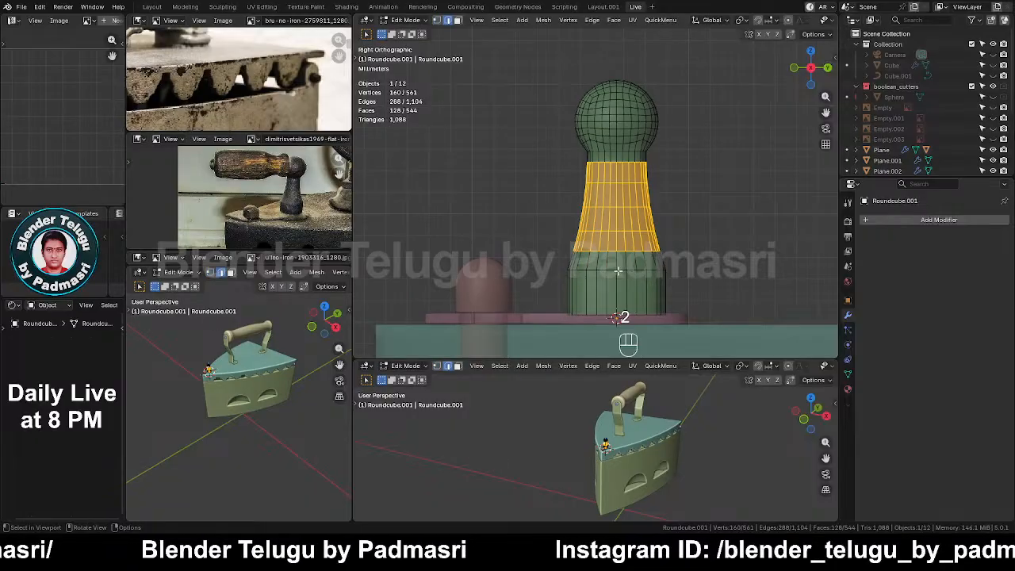
alt+click(604, 271)
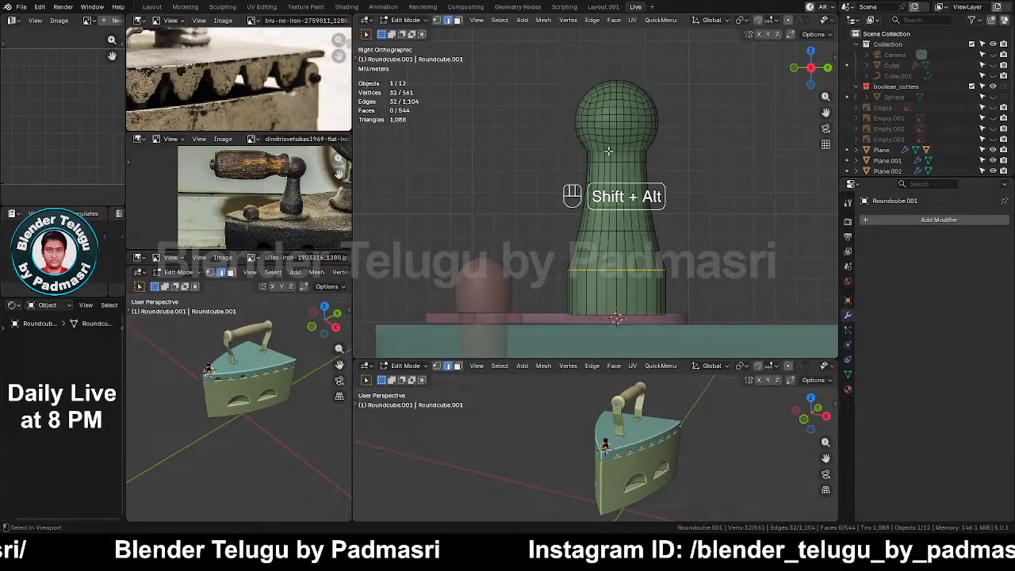
key(ctrl+b)
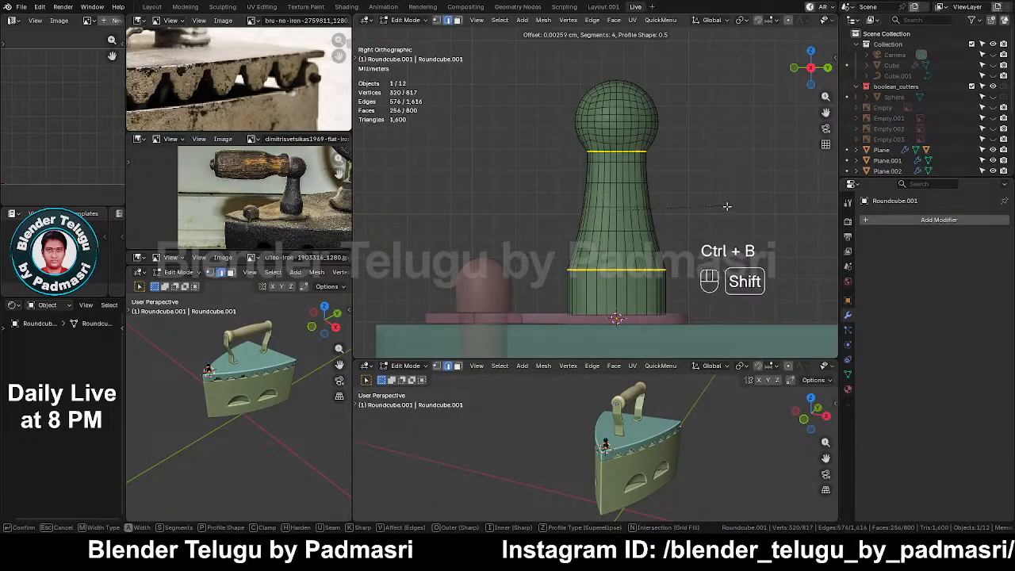
scroll(737, 211, down, 1)
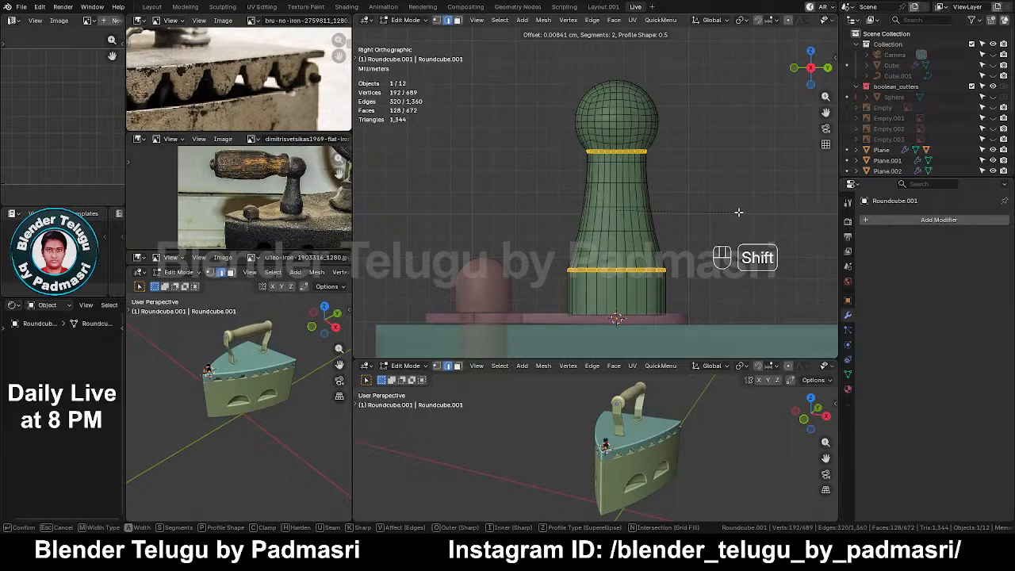
right_click(723, 219)
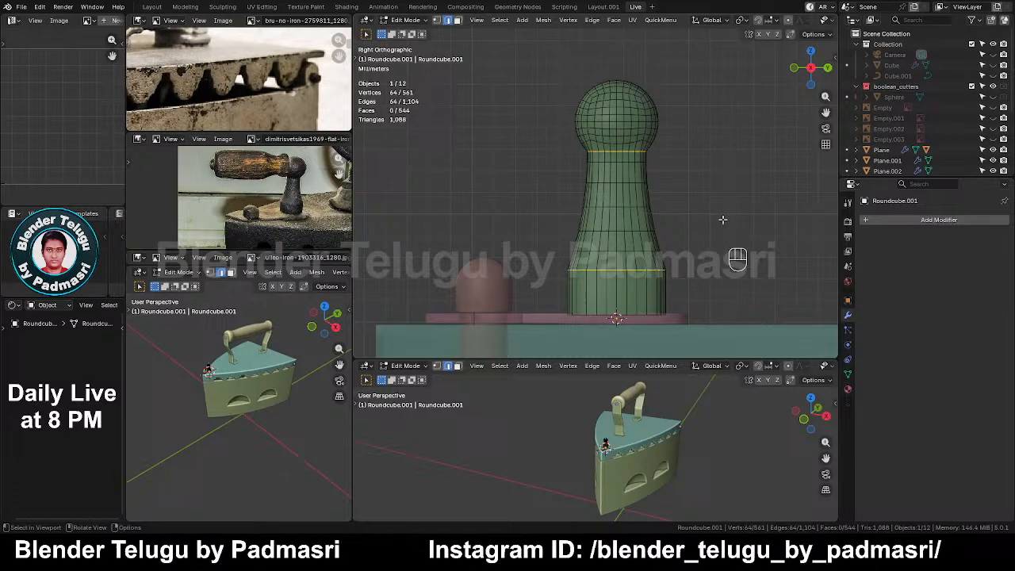
Bevel the edge ring where the ball meets the neck with 2 segments and an offset of about 0.012 cm
alt+click(612, 153)
alt+click(613, 151)
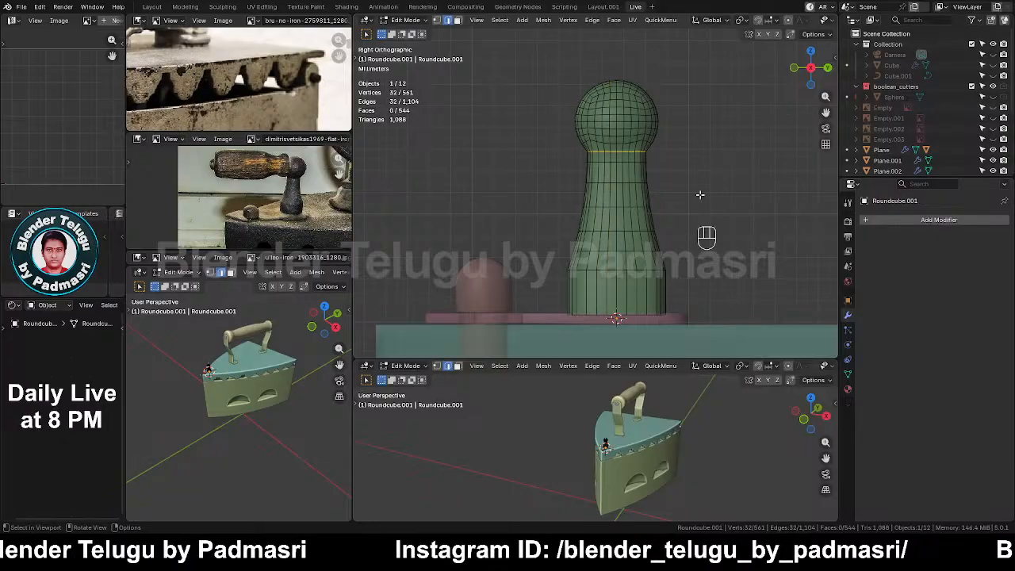
key(ctrl+v)
key(ctrl+b)
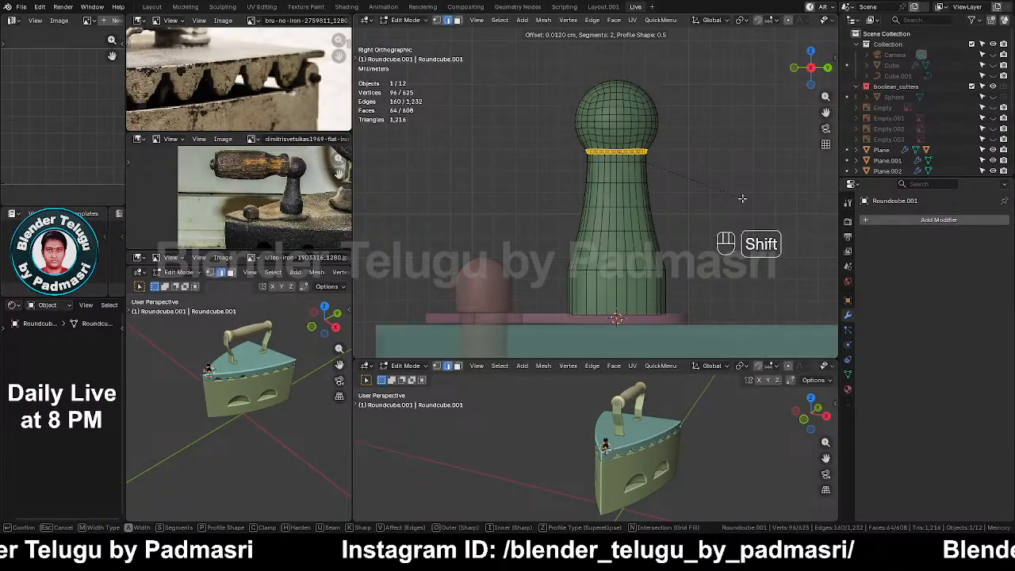
click(667, 245)
Bevel the edge ring at the top of the straight base section with 2 segments, about 0.029 cm wide
alt+click(607, 270)
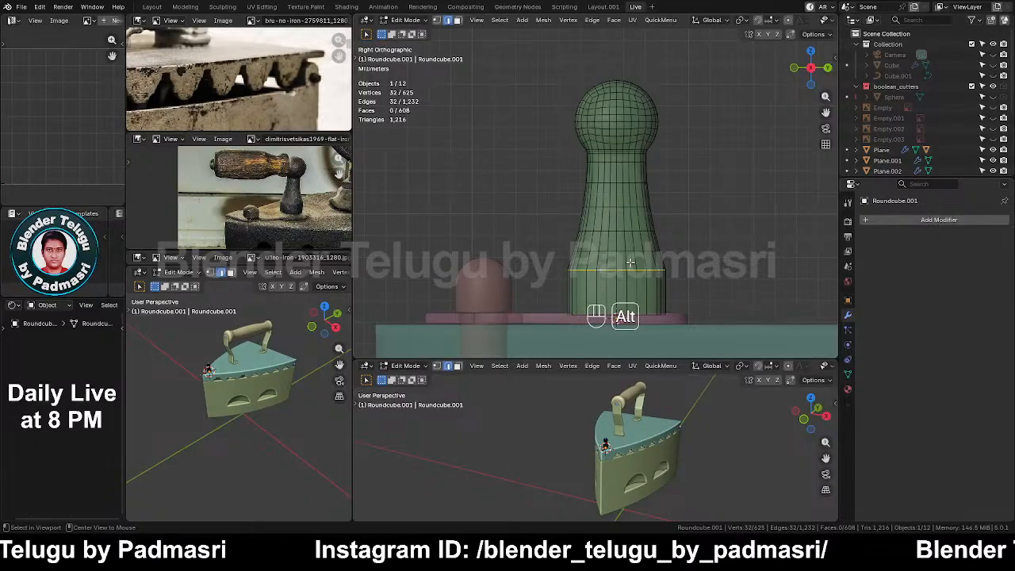
key(ctrl+b)
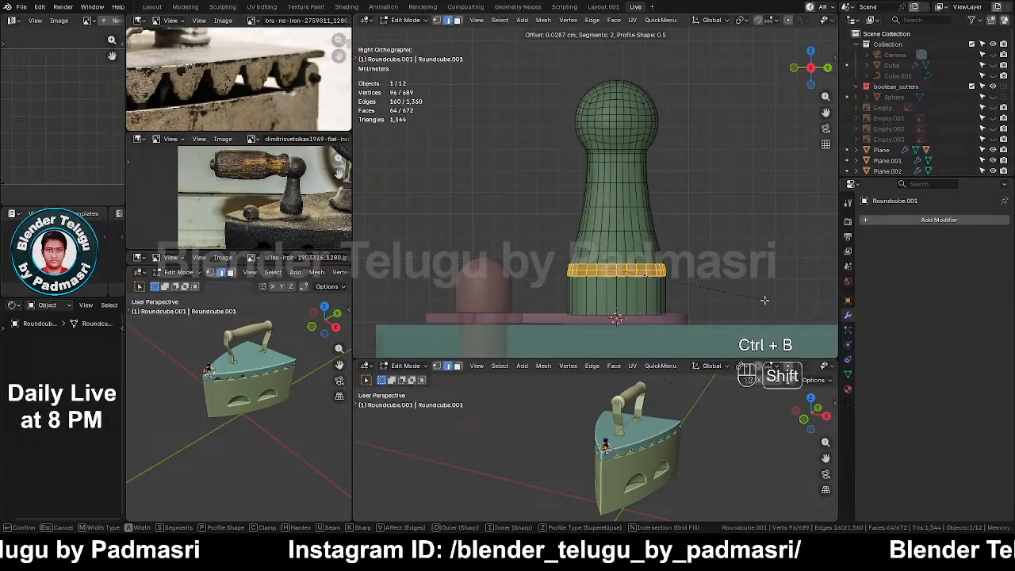
click(763, 303)
Return to Object Mode, turn off X-ray and shade the knob smooth
key(Tab)
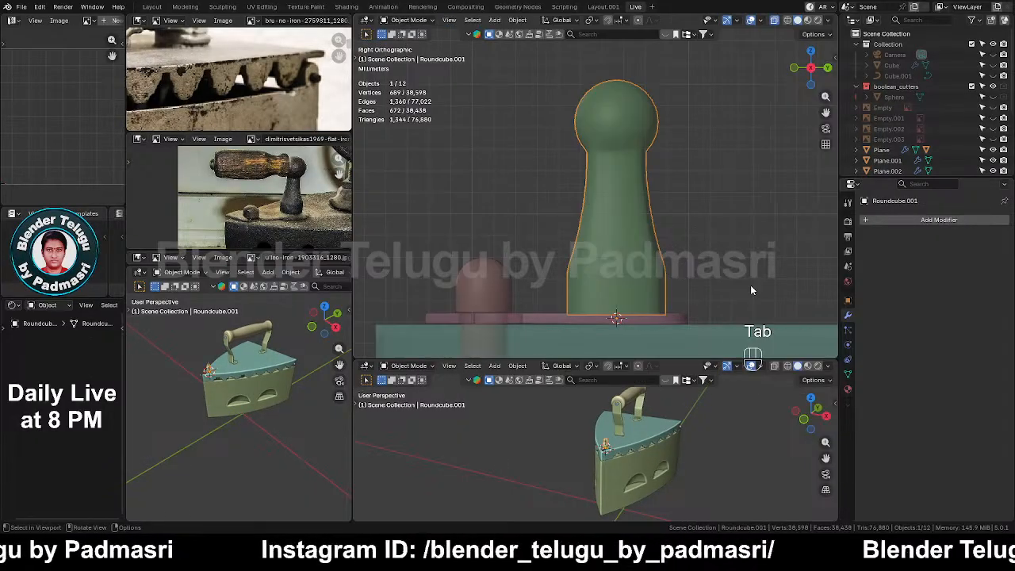
key(alt+z)
right_click(640, 155)
click(640, 156)
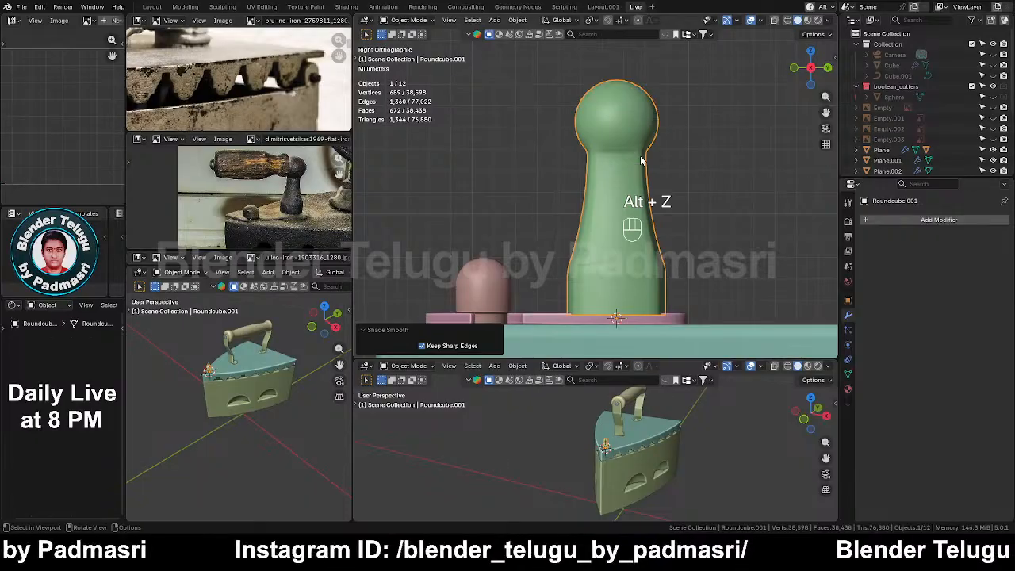
middle_drag(640, 155, 816, 168)
Reopen the knob's mesh for editing and isolate the knob in local view
key(Tab)
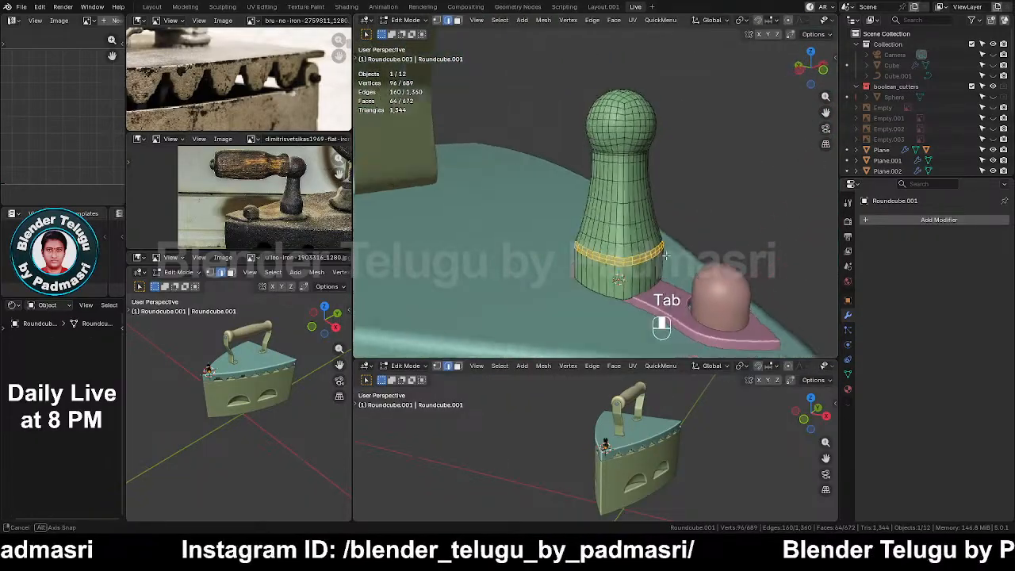
middle_drag(682, 258, 606, 304)
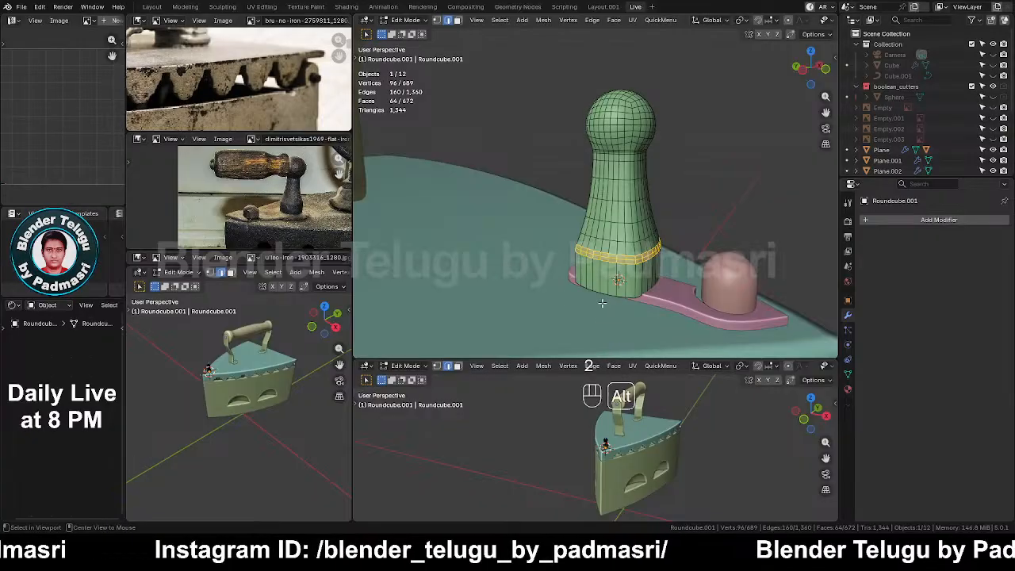
alt+click(616, 289)
key(comma)
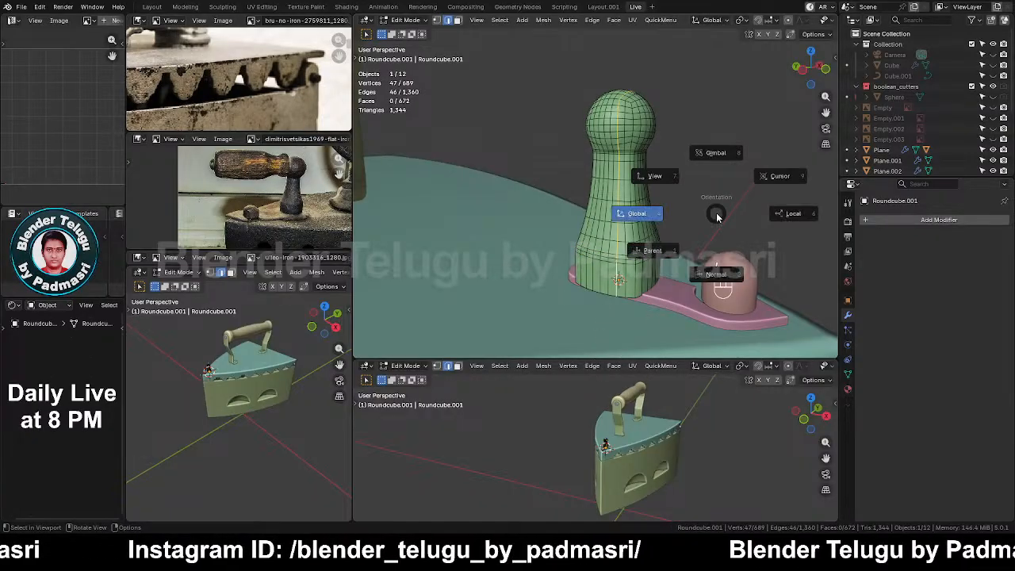
key(period)
scroll(673, 301, down, 1)
middle_drag(673, 300, 579, 262)
key(slash)
key(slash)
key(slash)
scroll(663, 296, up, 2)
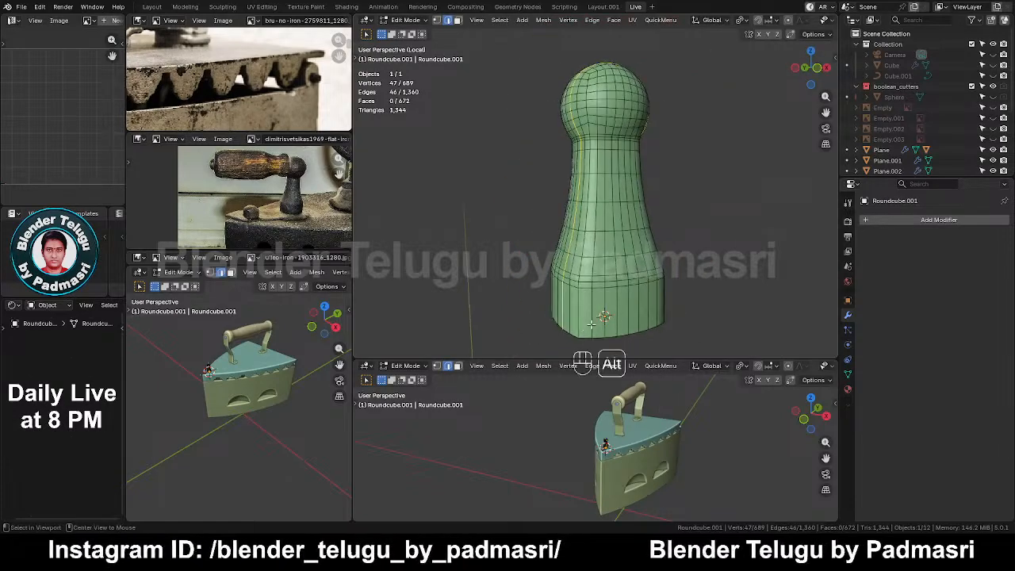
Round the knob's bottom edge ring into a circle with To Sphere at factor 1
alt+click(583, 339)
shift+middle_drag(607, 312, 612, 233)
key(shift+alt+s)
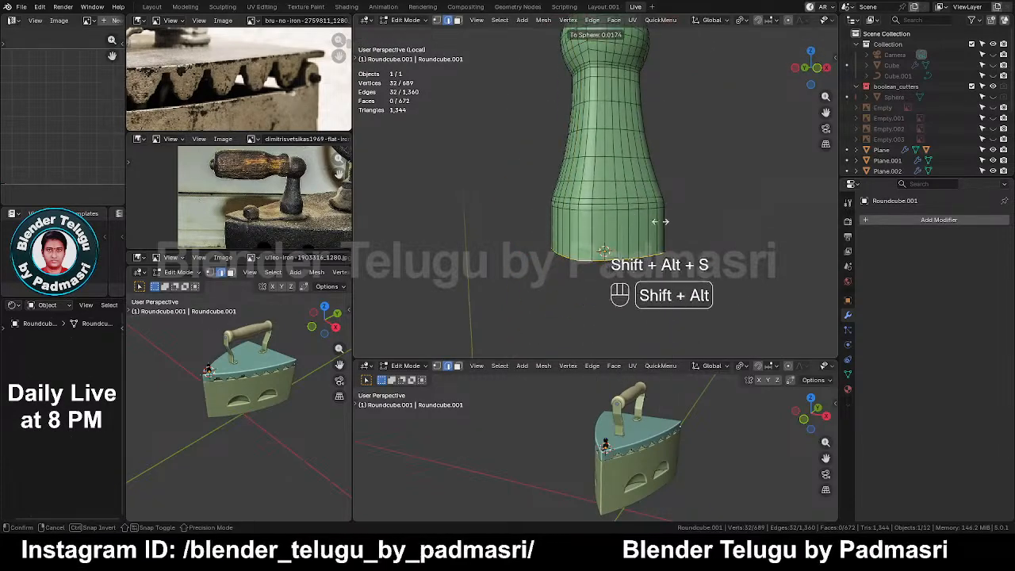
click(373, 112)
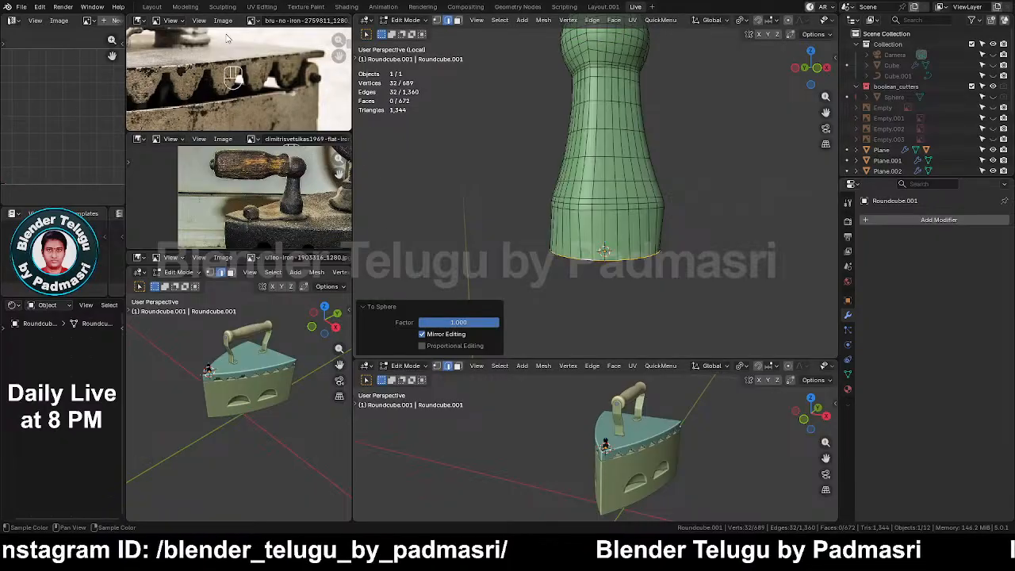
Select the three bevelled rings at the top of the base section and round them with To Sphere at factor 1
middle_drag(633, 248, 625, 215)
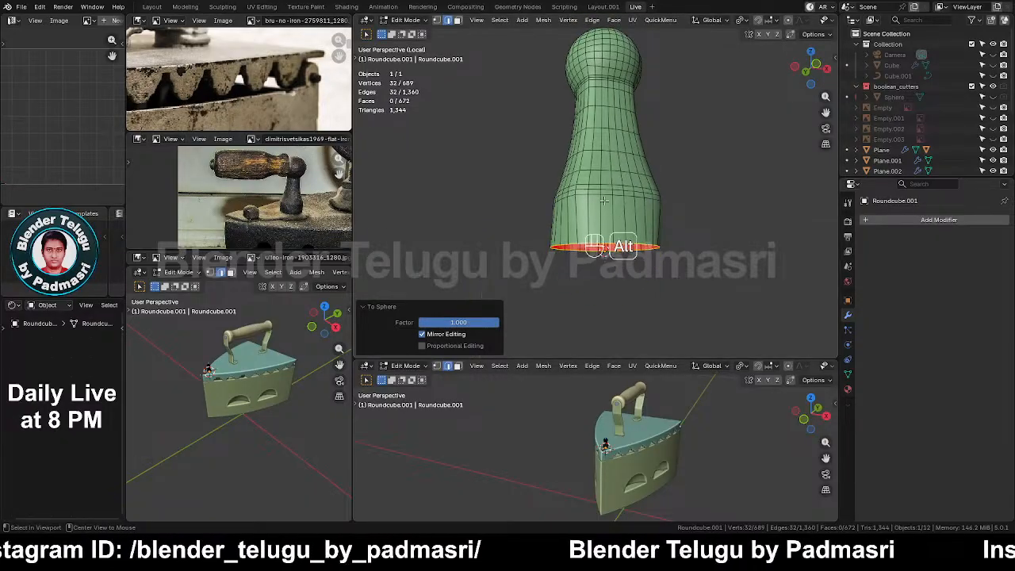
alt+click(605, 195)
alt+shift+click(605, 189)
alt+shift+click(605, 185)
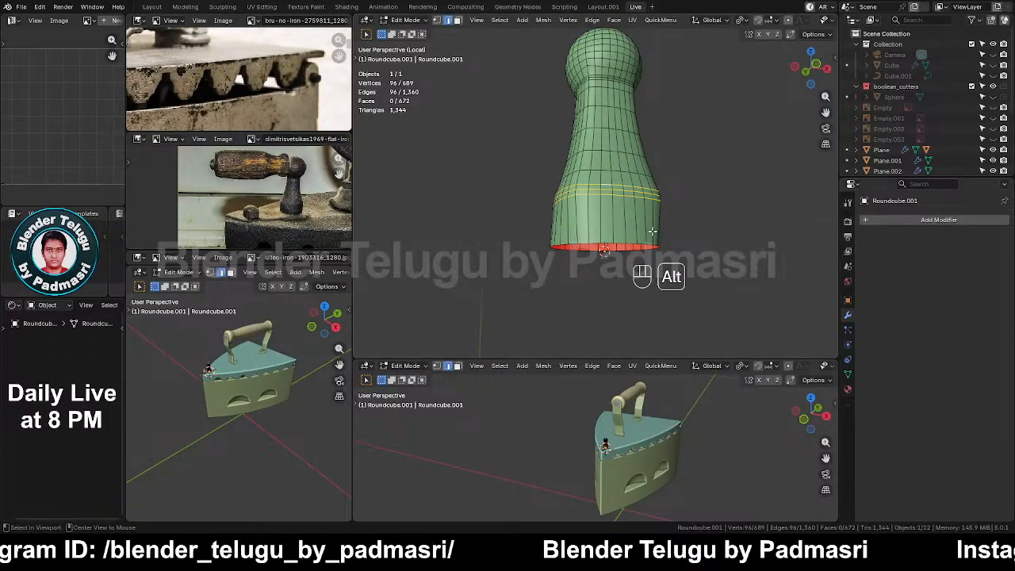
key(shift+alt+s)
click(719, 105)
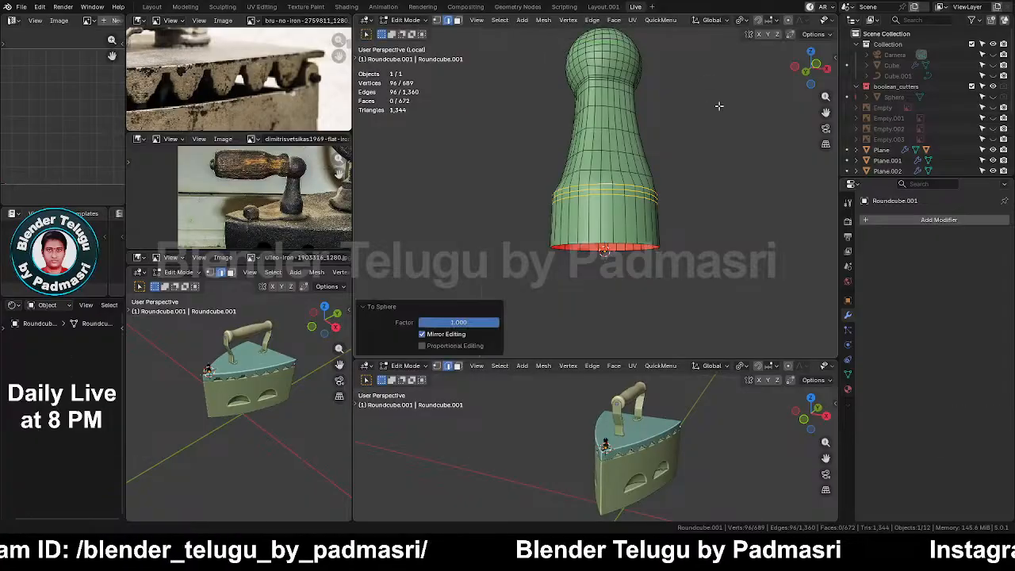
Select all horizontal edge loops of the neck and flare, using a shortest path with Face Stepping extended to full edge loops
middle_drag(665, 147, 662, 233)
key(grave)
click(622, 202)
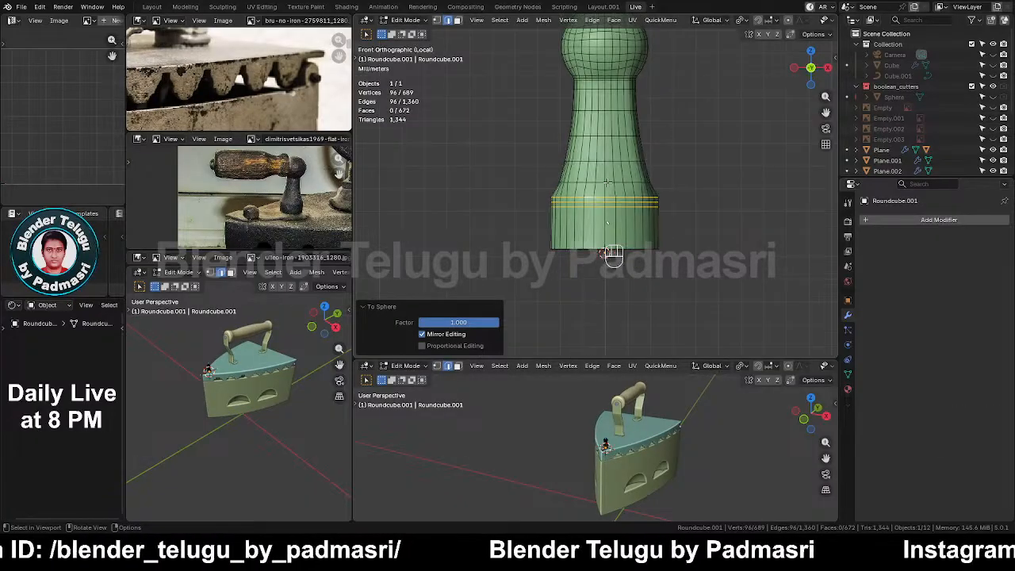
click(596, 109)
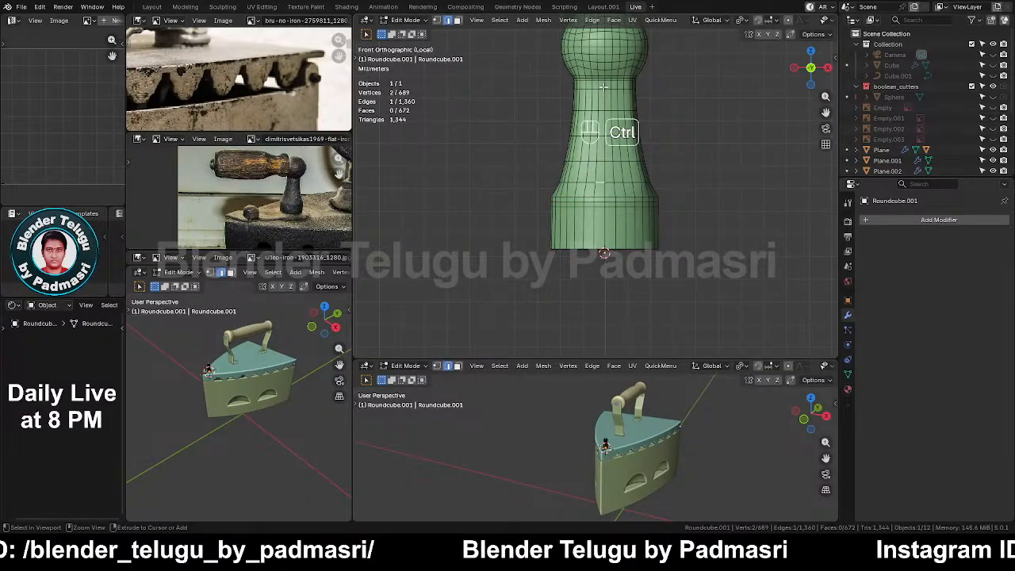
ctrl+click(598, 76)
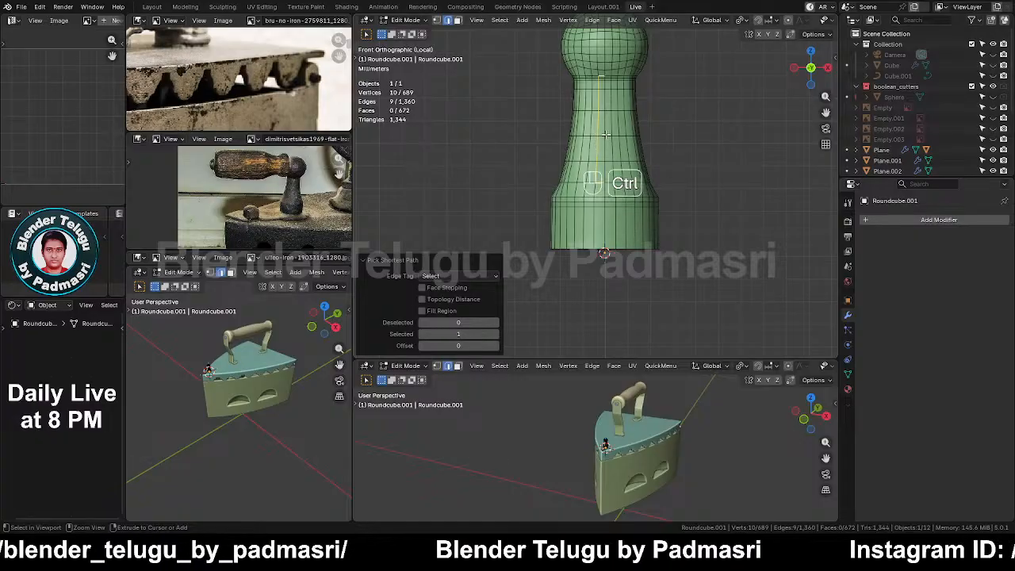
click(434, 289)
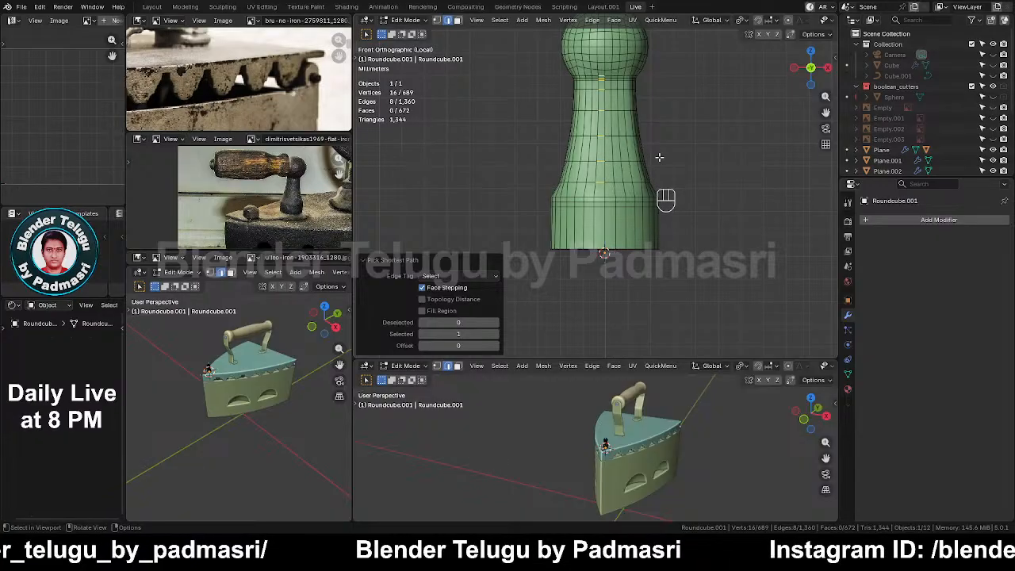
click(500, 20)
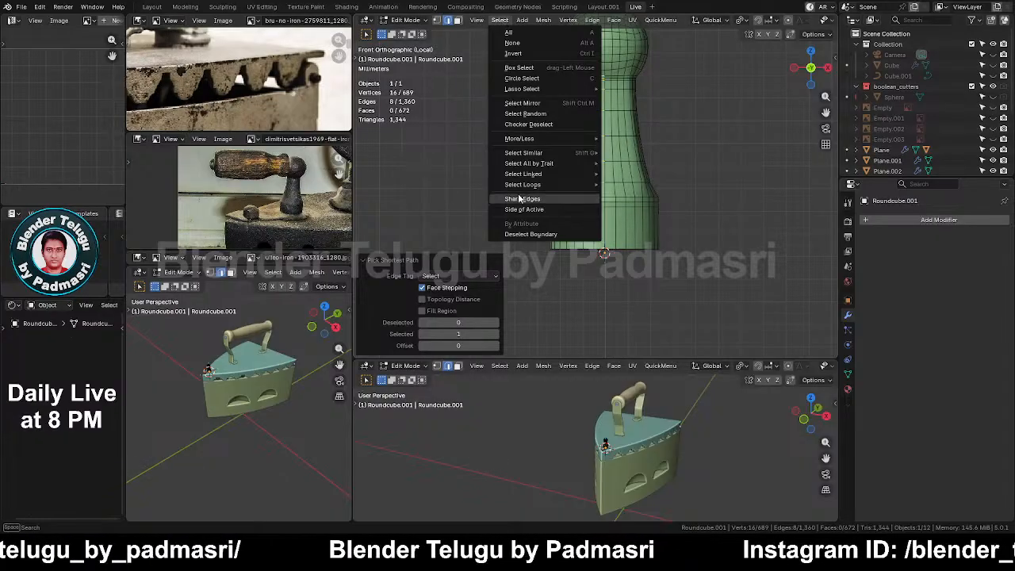
mouse_move(524, 184)
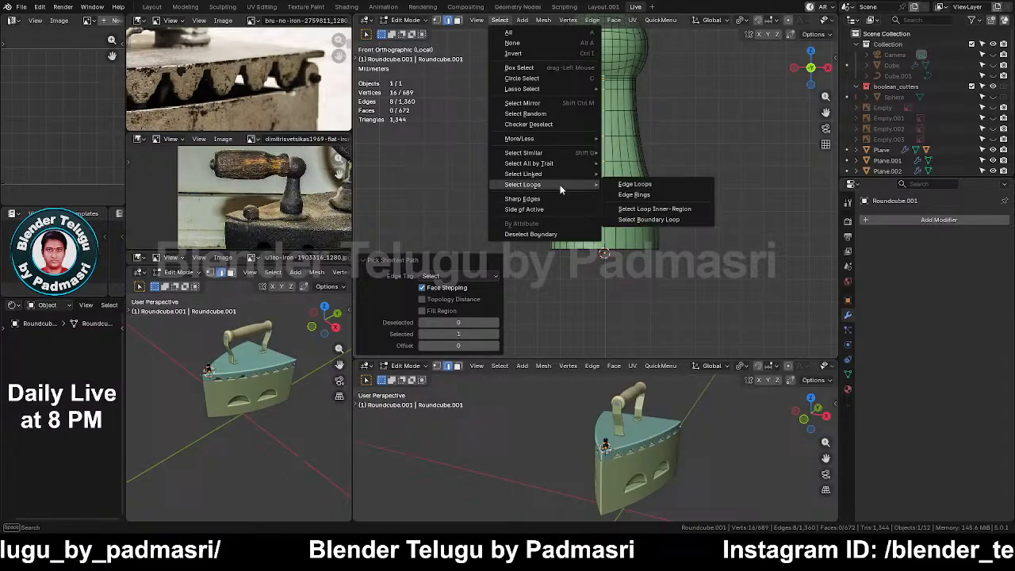
click(629, 186)
Apply To Sphere at factor 1 to the selected neck and flare loops
scroll(644, 165, up, 2)
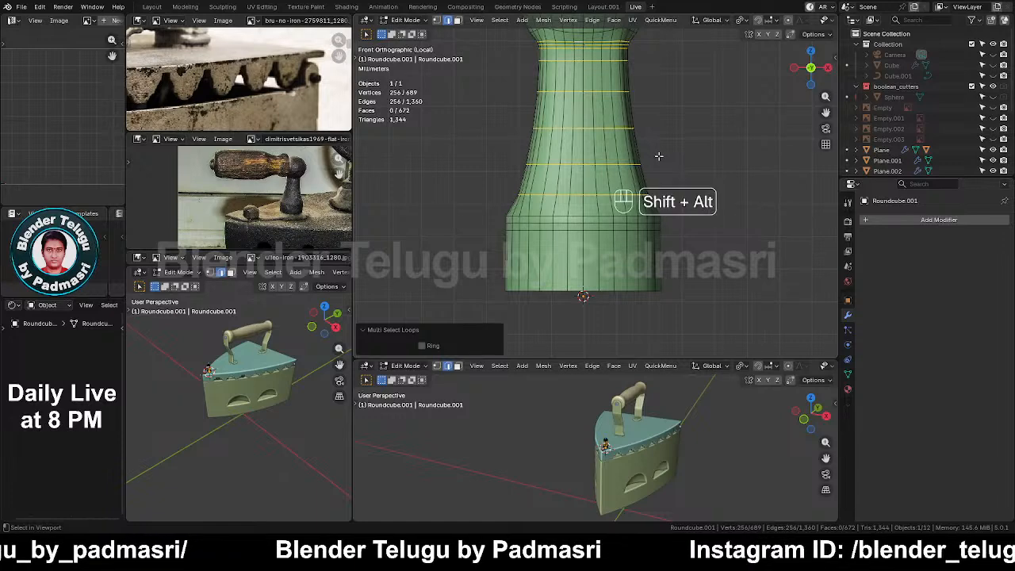
key(shift+alt+s)
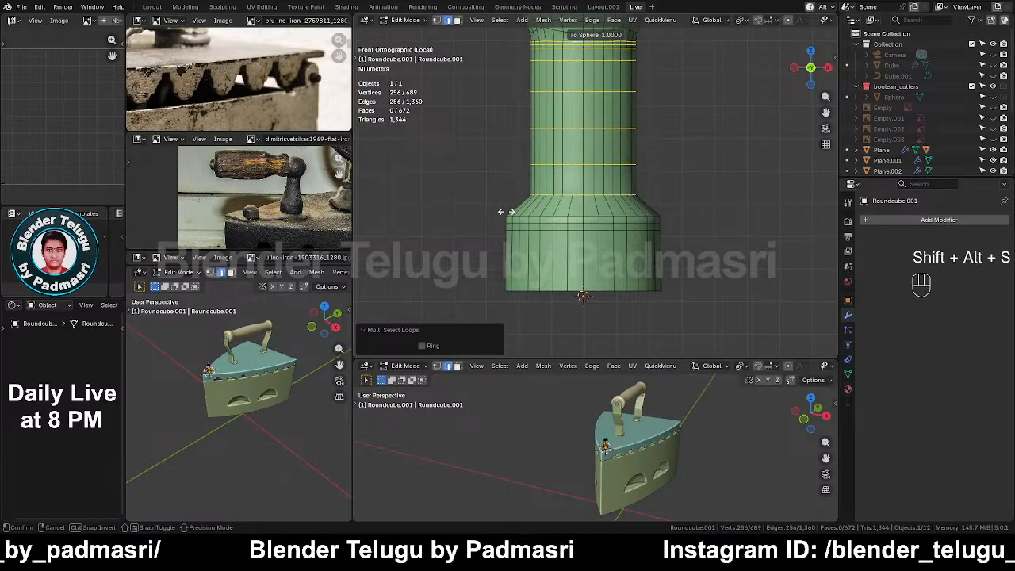
click(828, 226)
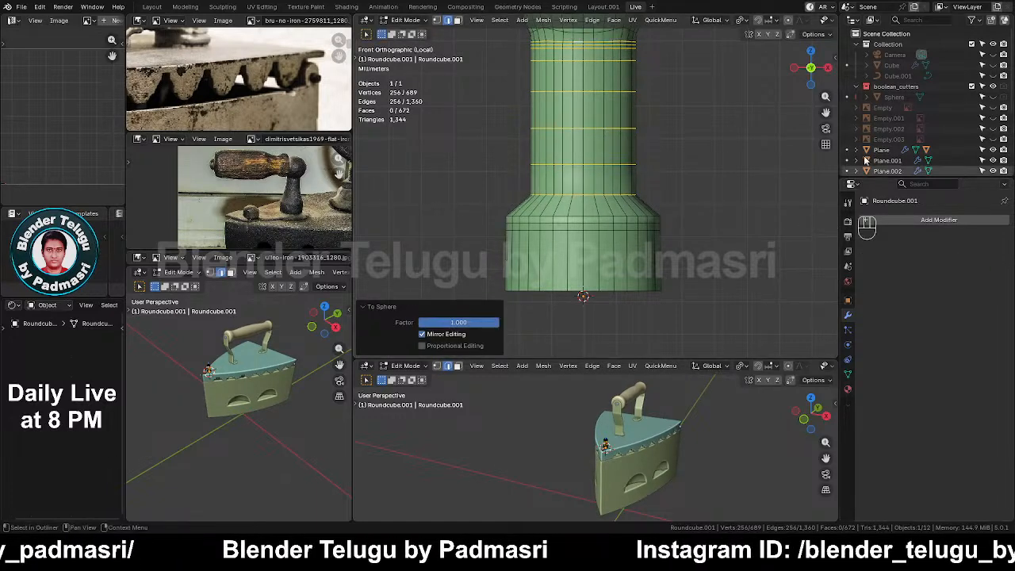
shift+middle_drag(653, 209, 699, 230)
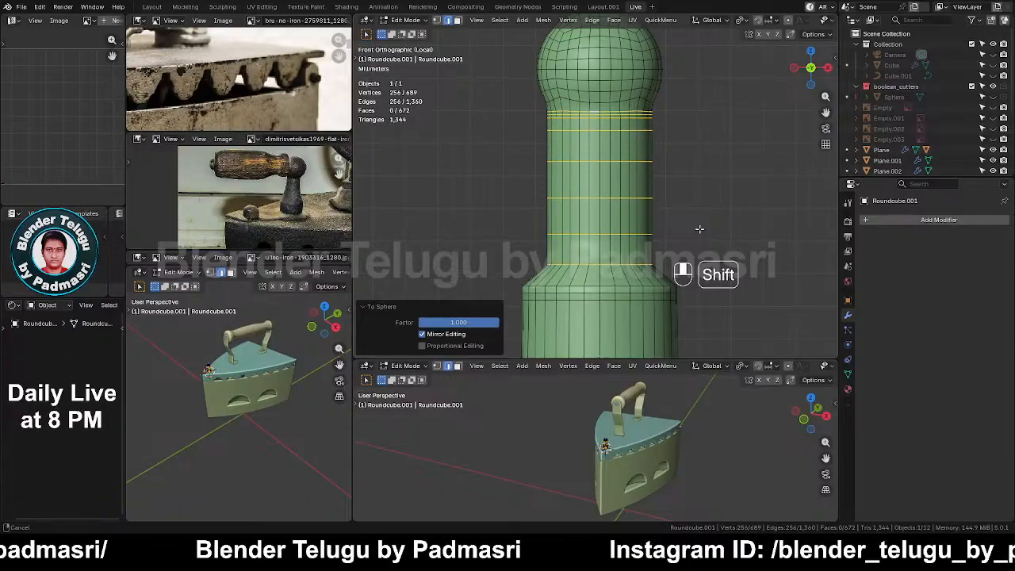
Turn on X-ray, select the four middle edge loops of the neck and dissolve them
key(alt+z)
drag(505, 192, 684, 205)
shift+drag(506, 151, 689, 161)
shift+drag(525, 123, 679, 143)
shift+drag(527, 222, 718, 248)
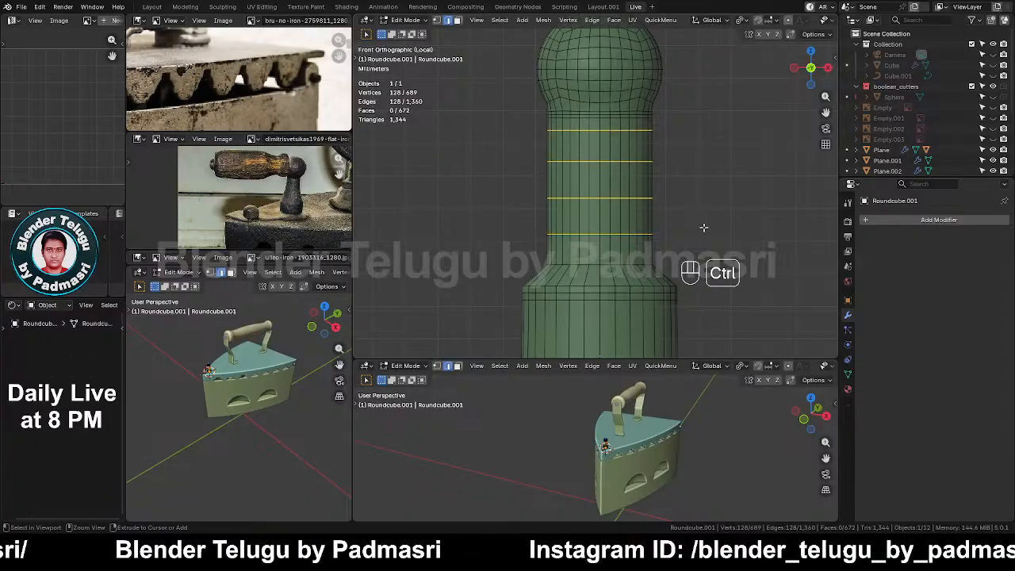
key(ctrl+x)
Scale the three edge rings beneath the ball by a factor of about 0.78, excluding the Z axis
drag(537, 112, 718, 144)
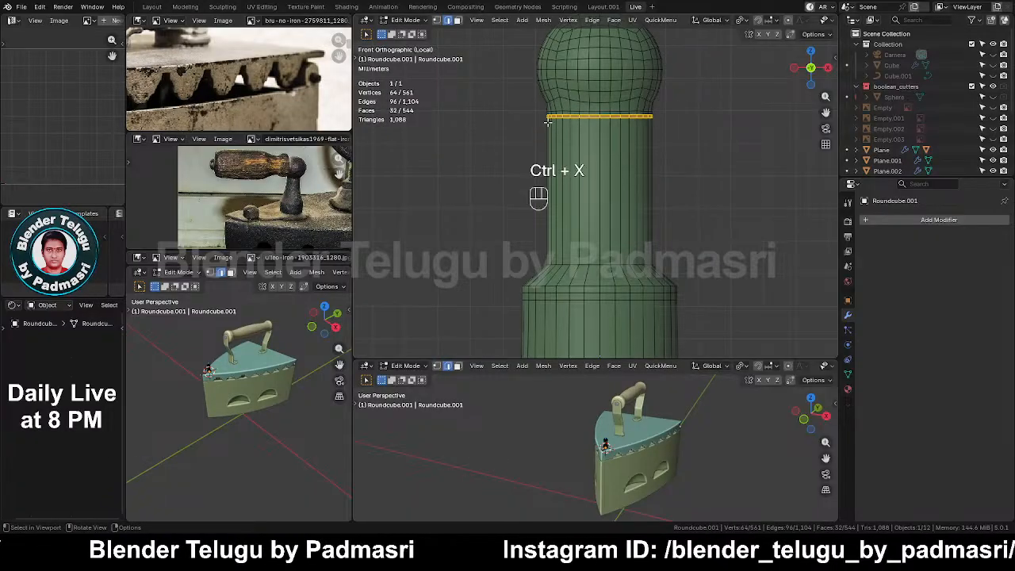
drag(540, 107, 691, 138)
key(s)
key(shift+z)
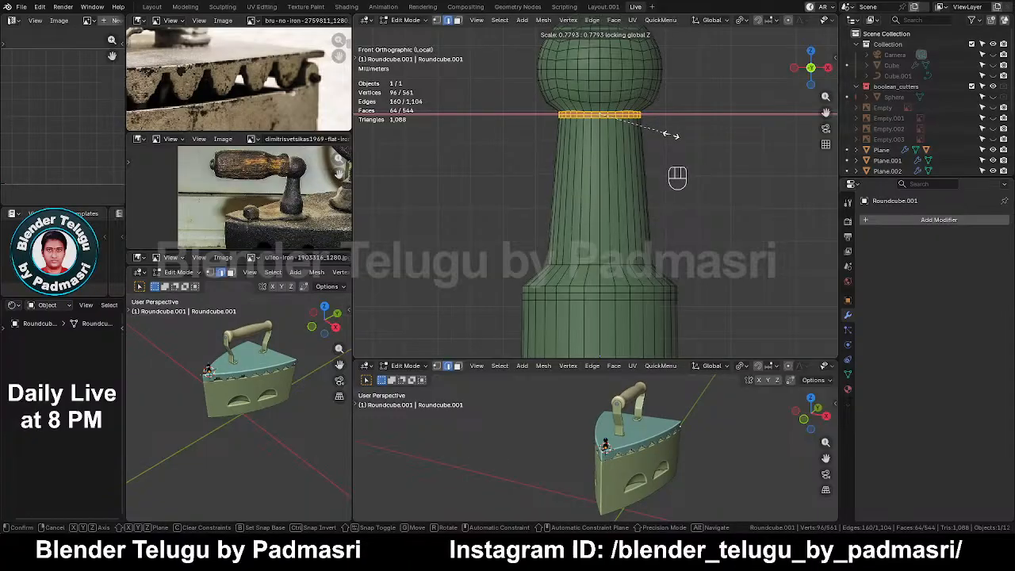
click(672, 137)
Dissolve the two lower rings of the bevel beneath the ball, keeping only the uppermost one
drag(566, 121, 668, 139)
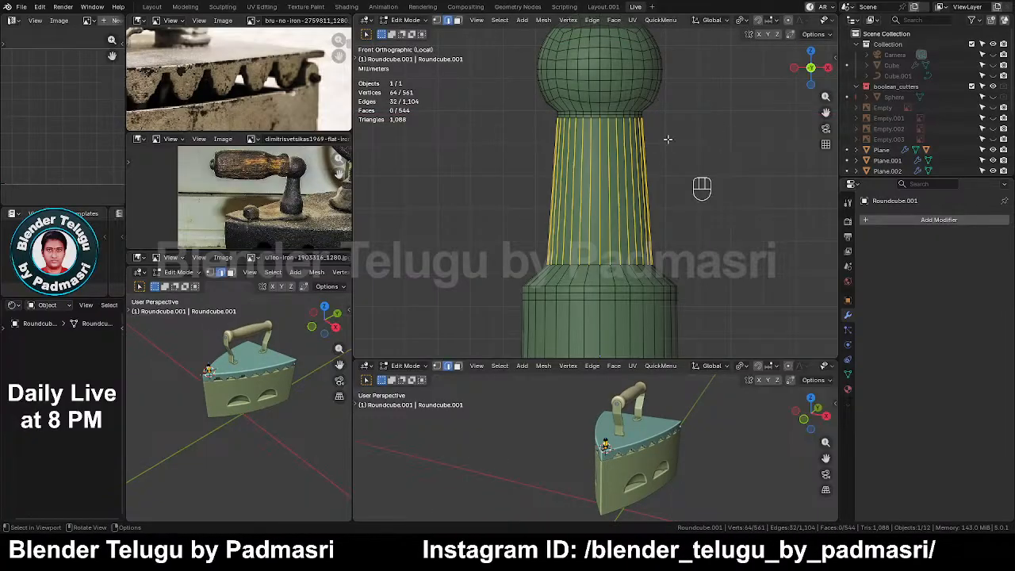
alt+shift+click(591, 115)
scroll(591, 115, up, 3)
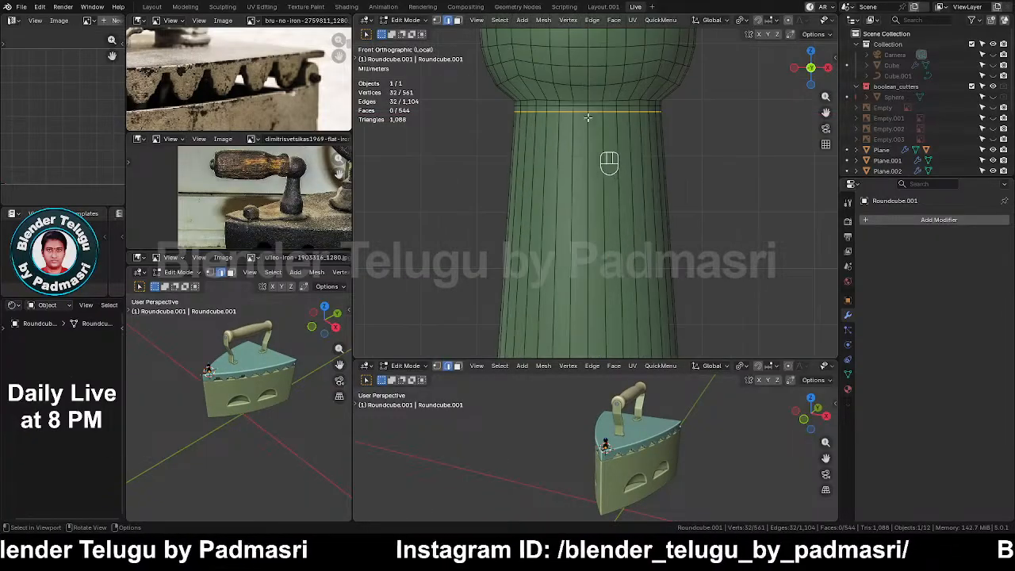
key(ctrl+x)
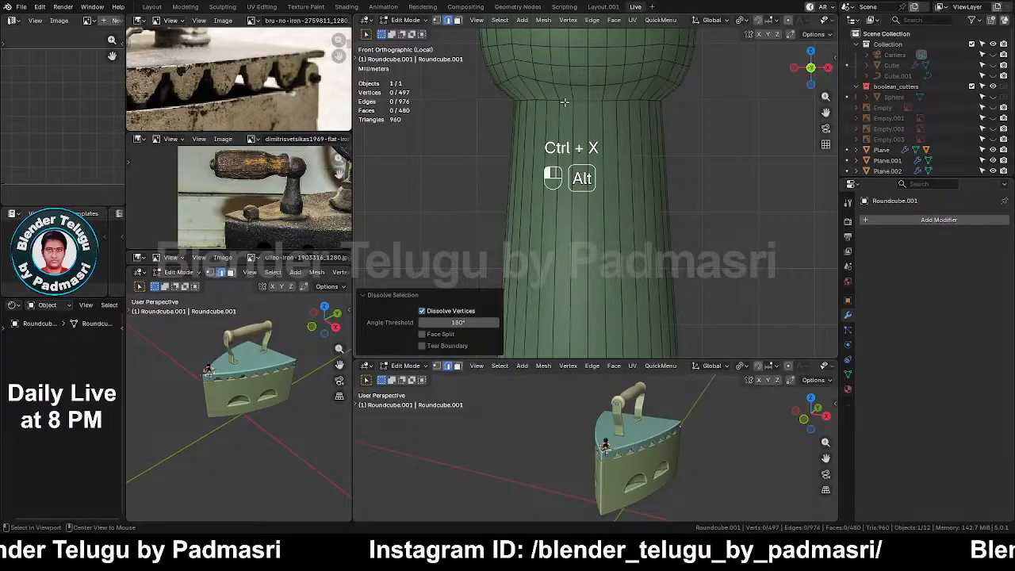
Flatten the edge ring directly beneath the ball by scaling it to 0 along Z
alt+click(575, 102)
key(s)
key(z)
key(KP_0)
key(KP_Enter)
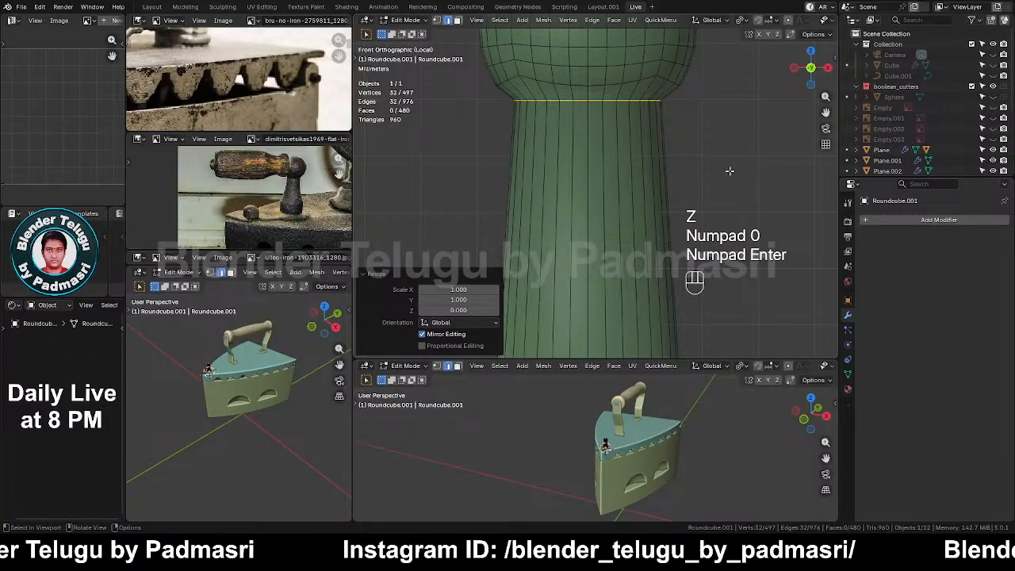
Scale the ring beneath the ball by about 0.917, lower it slightly along Z, and rescale it by about 1.03
key(s)
key(g)
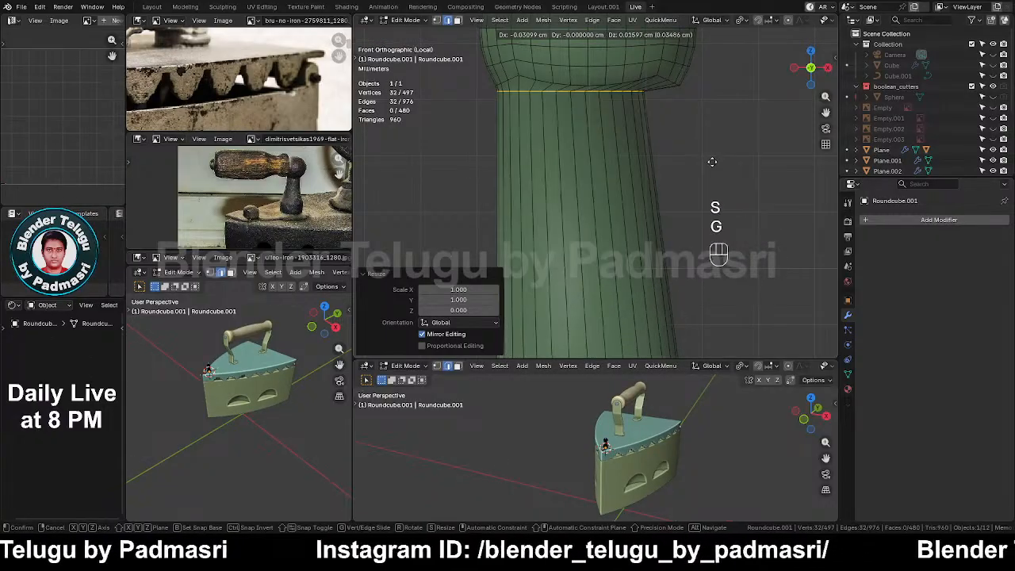
right_click(712, 161)
key(s)
click(723, 162)
key(g)
key(z)
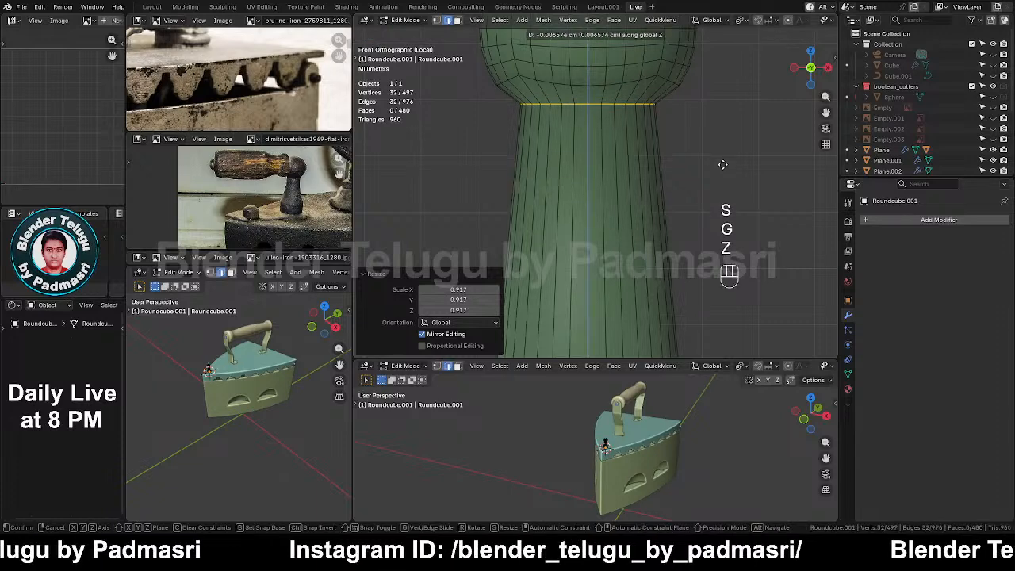
click(723, 163)
key(s)
click(728, 168)
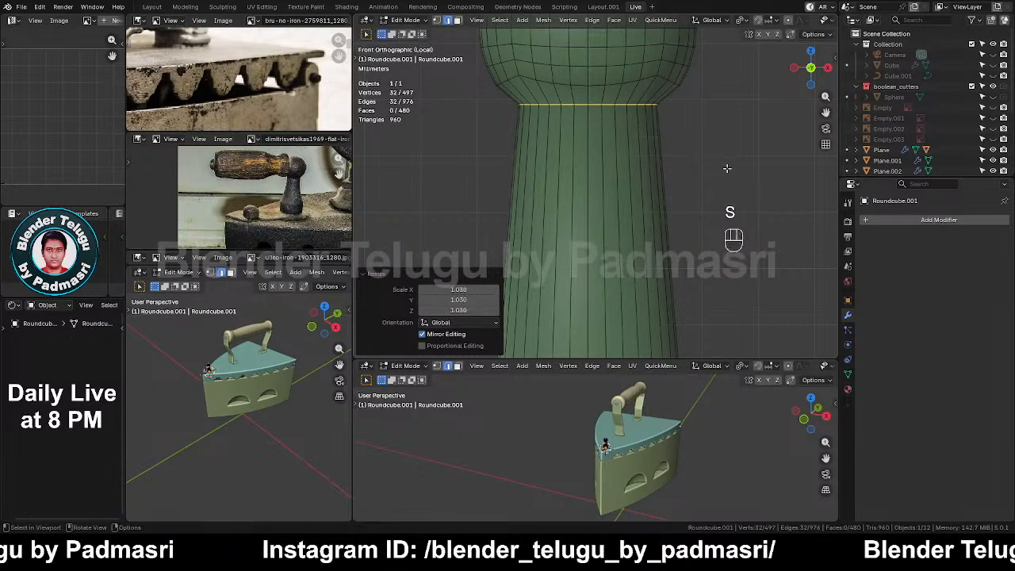
Add one centred loop cut around the neck and set the pivot point to Median Point
key(ctrl+r)
click(587, 241)
right_click(587, 240)
scroll(587, 241, down, 4)
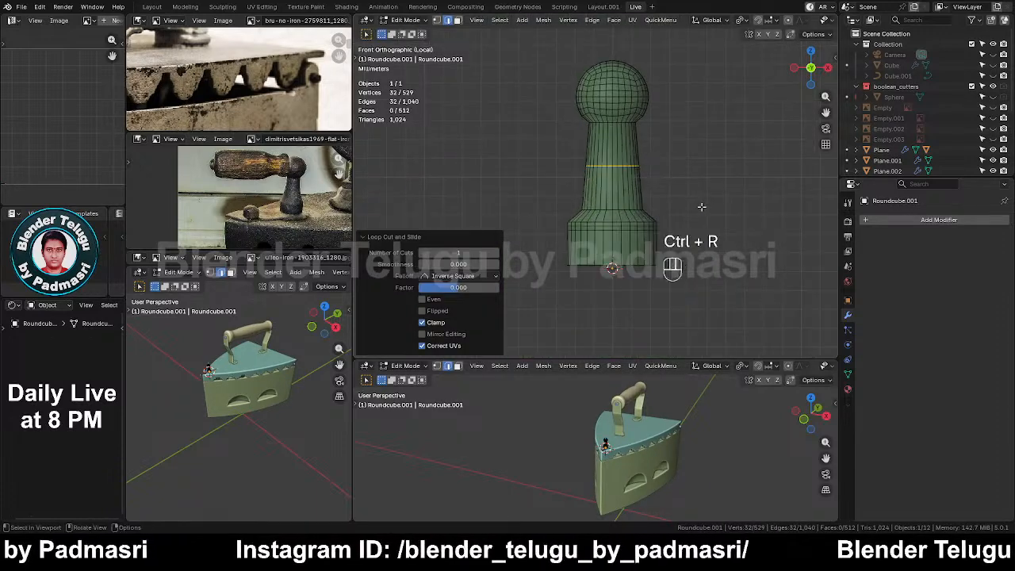
key(period)
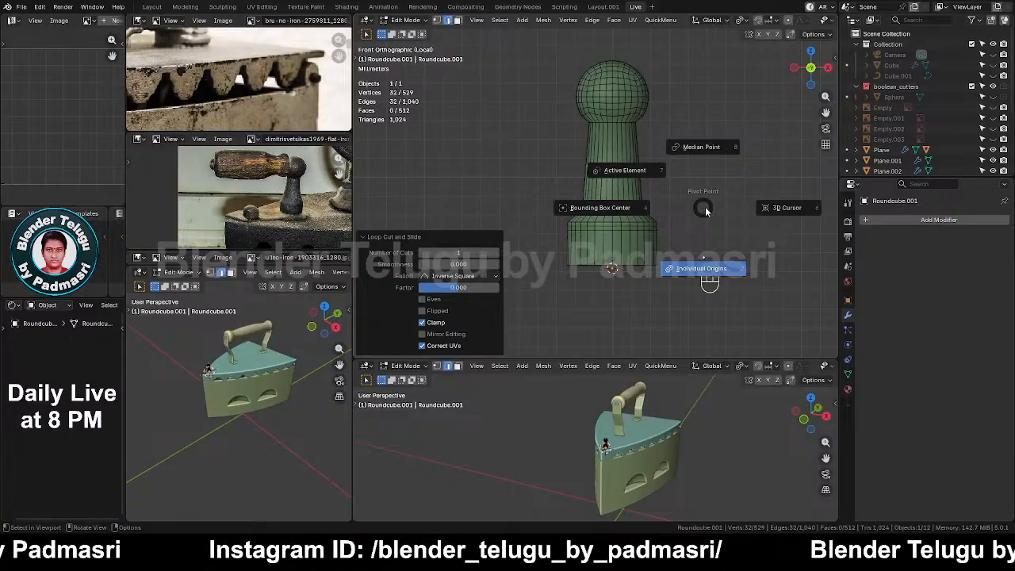
click(702, 146)
Scale the neck's middle loop by about 0.801, then by about 1.087
scroll(640, 162, up, 4)
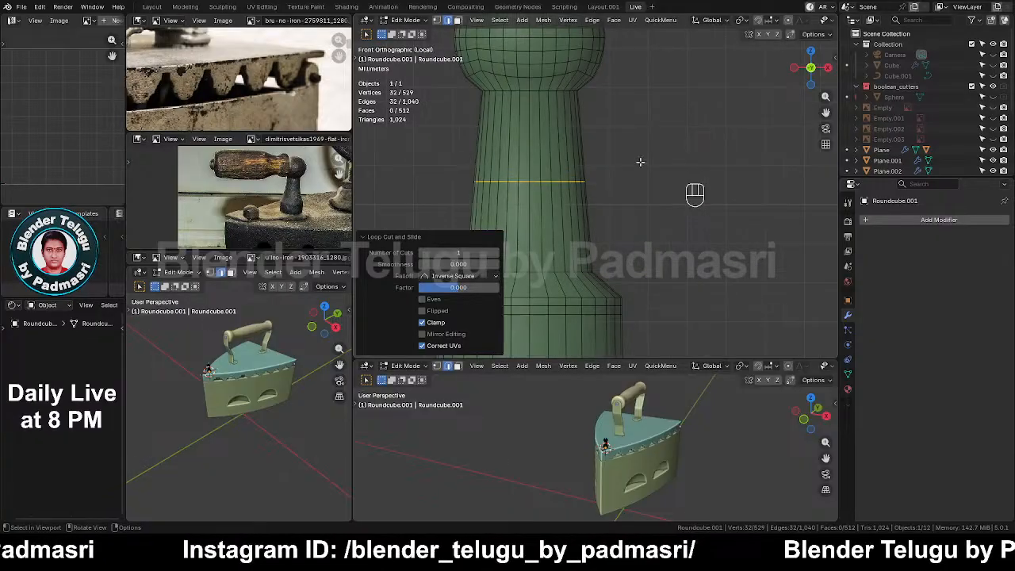
scroll(640, 161, down, 2)
shift+middle_drag(618, 166, 651, 158)
key(s)
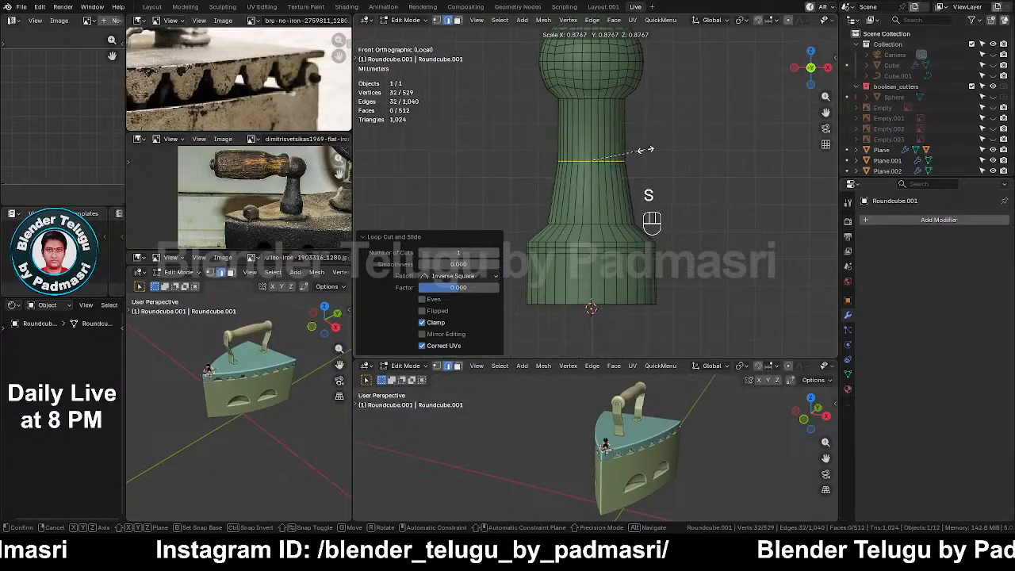
click(643, 153)
key(s)
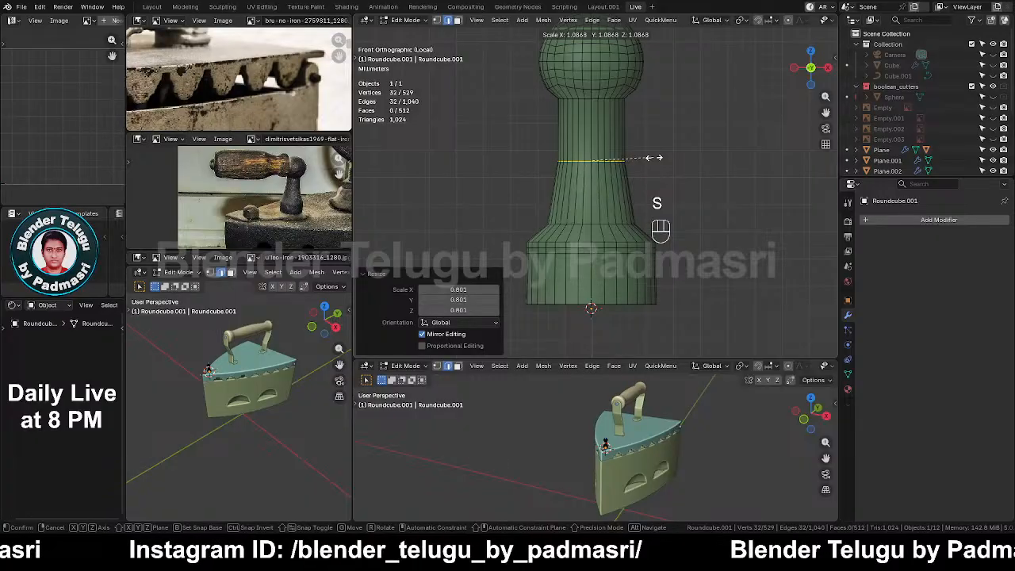
click(652, 158)
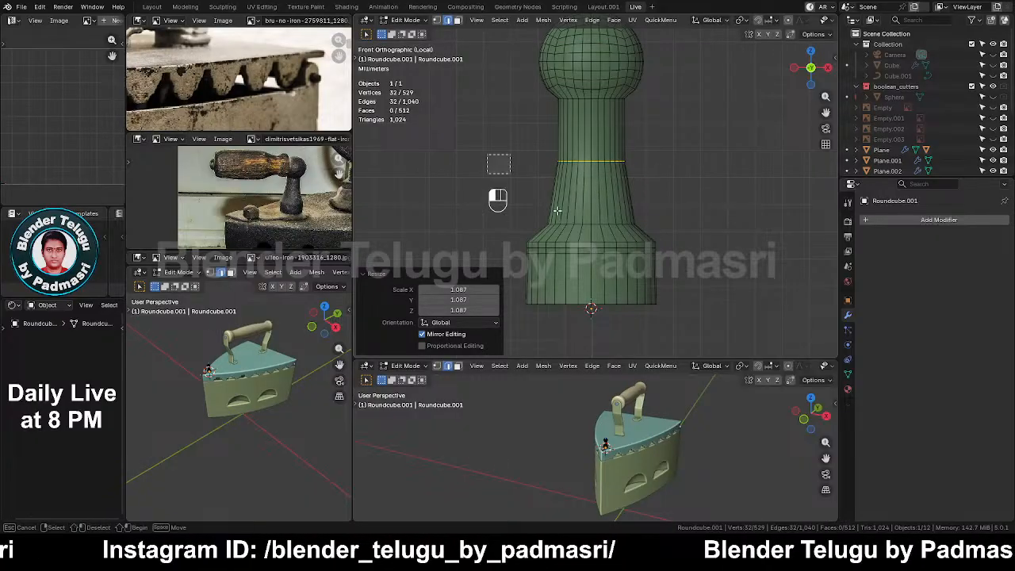
Select everything from the middle neck loop down to the base and scale it by about 1.1, excluding the Z axis
drag(558, 211, 747, 346)
key(s)
key(shift+z)
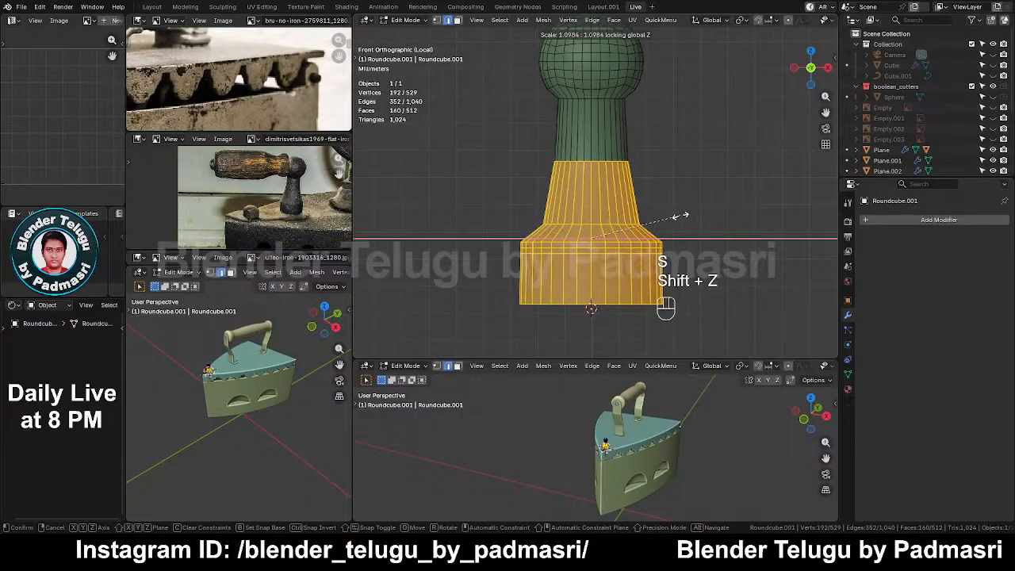
click(685, 218)
Scale the middle neck loop by about 0.965 and bevel it with 3 segments at an offset of about 0.175 cm
drag(505, 136, 705, 180)
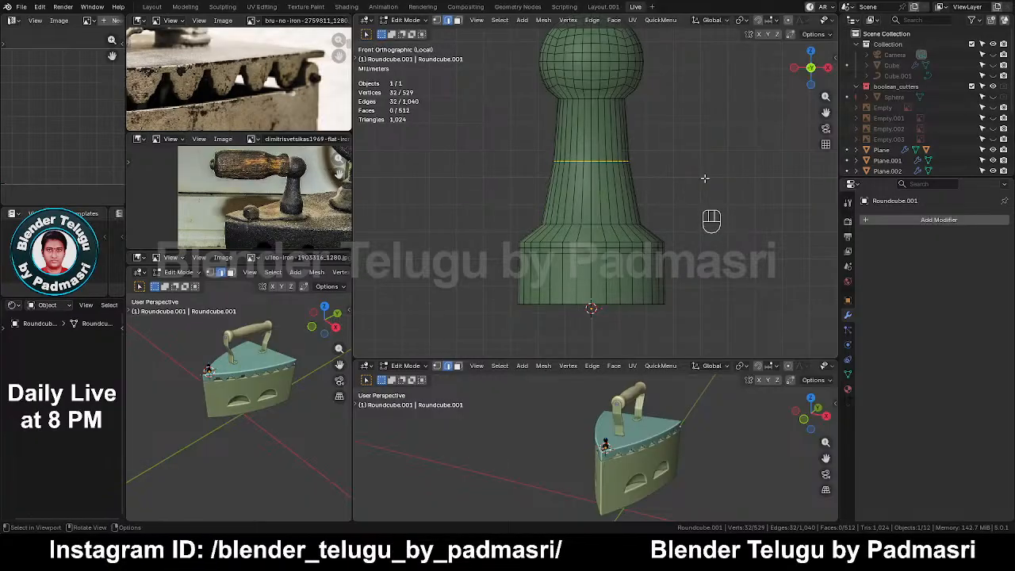
key(s)
click(702, 176)
key(ctrl+b)
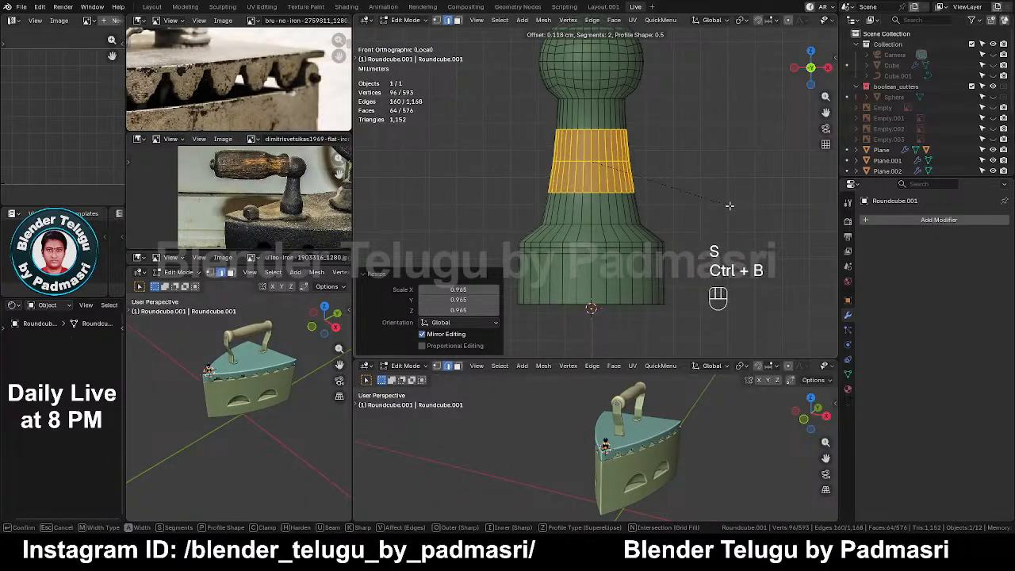
scroll(734, 216, up, 1)
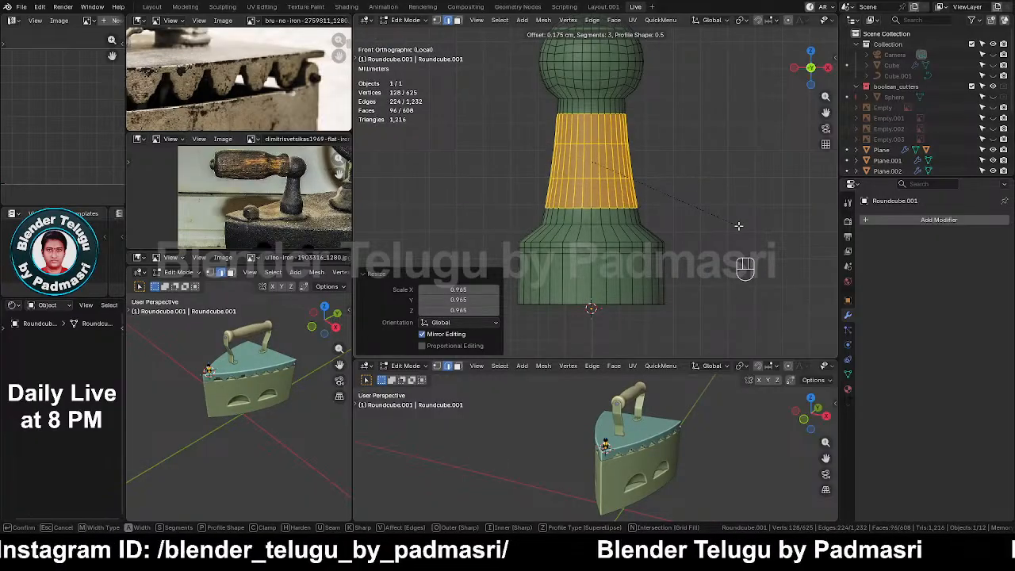
click(739, 226)
Turn off X-ray and bevel the edge ring beneath the ball with 2 segments at an offset of about 0.014 cm
alt+click(577, 111)
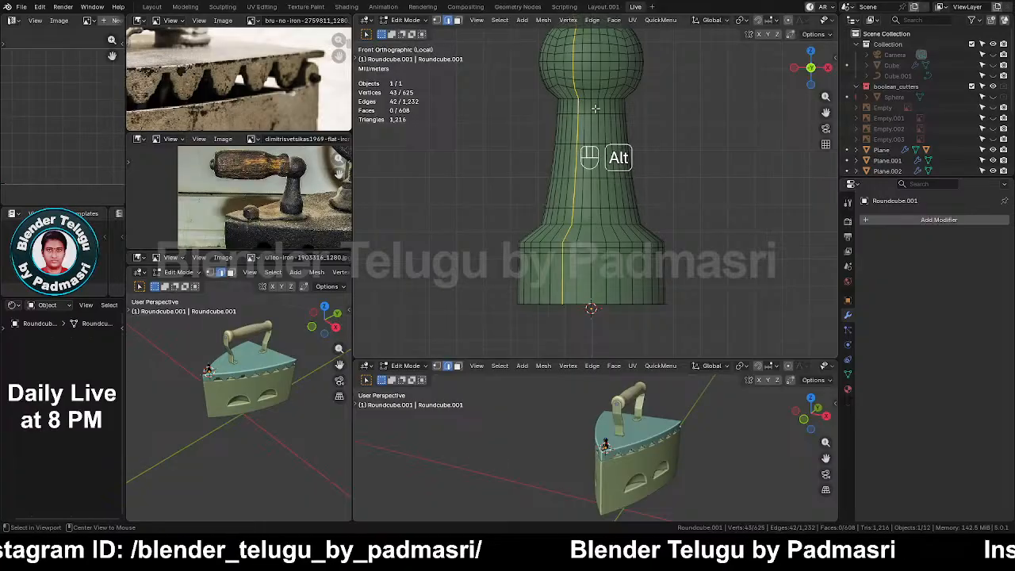
alt+click(591, 99)
key(alt+z)
key(ctrl+b)
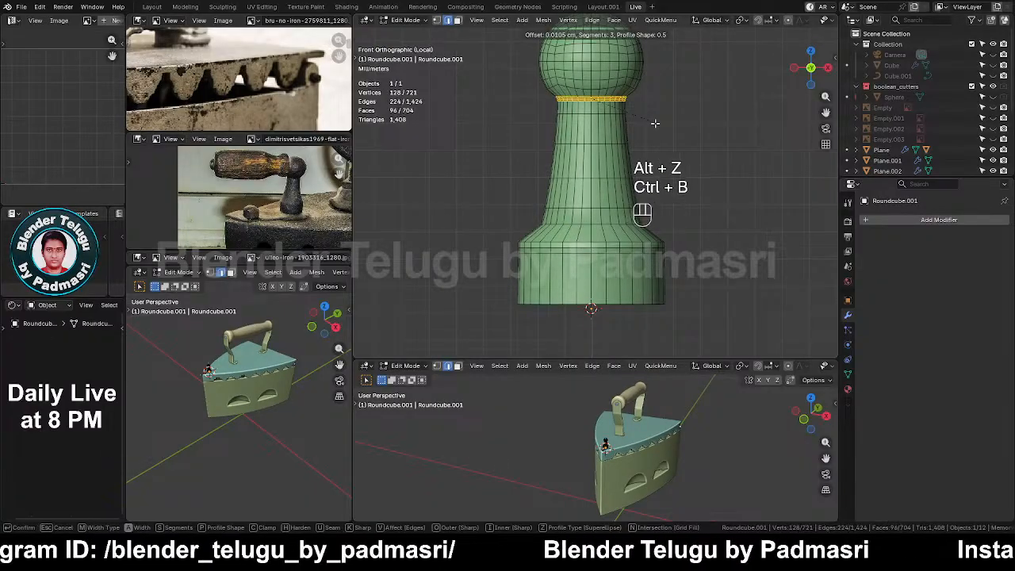
scroll(655, 123, down, 1)
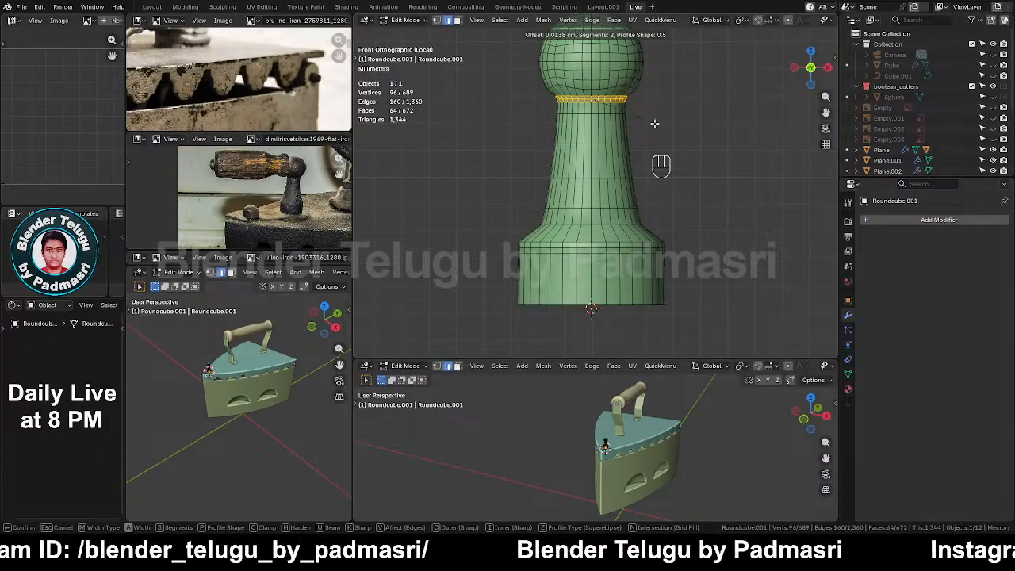
click(618, 206)
Dissolve the extra support loops at the base shoulder and bevel the shoulder edge with 2 segments, about 0.023 cm wide
alt+click(580, 243)
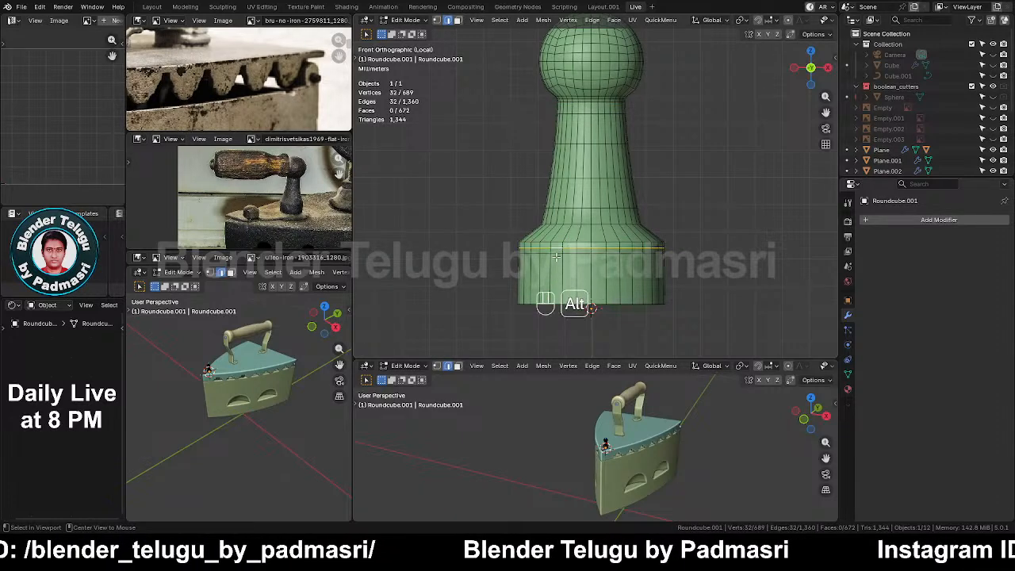
alt+shift+click(583, 253)
key(ctrl+x)
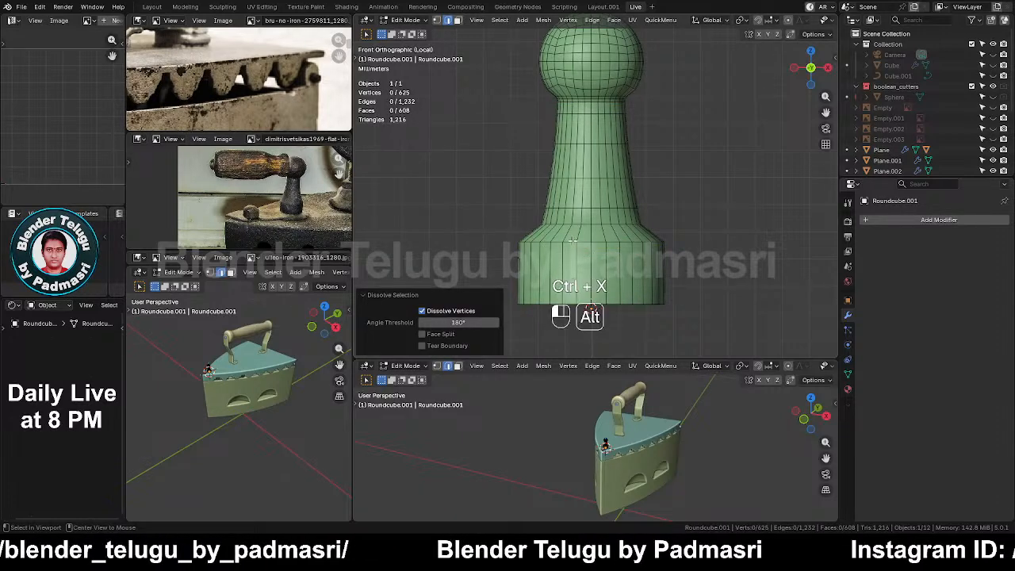
key(ctrl+b)
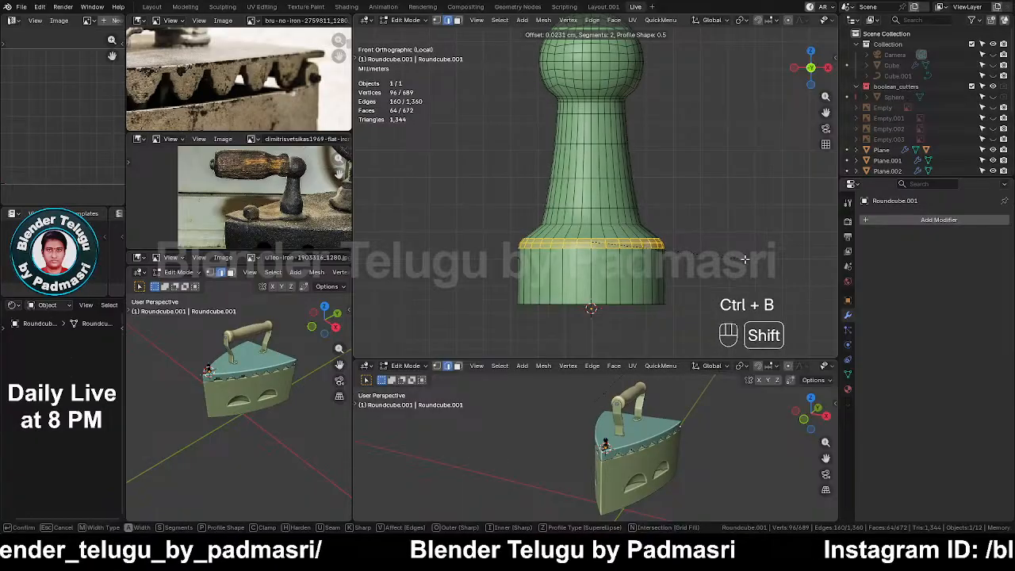
click(591, 230)
Enlarge the edge ring at the foot of the neck slightly, then dissolve it
alt+click(585, 224)
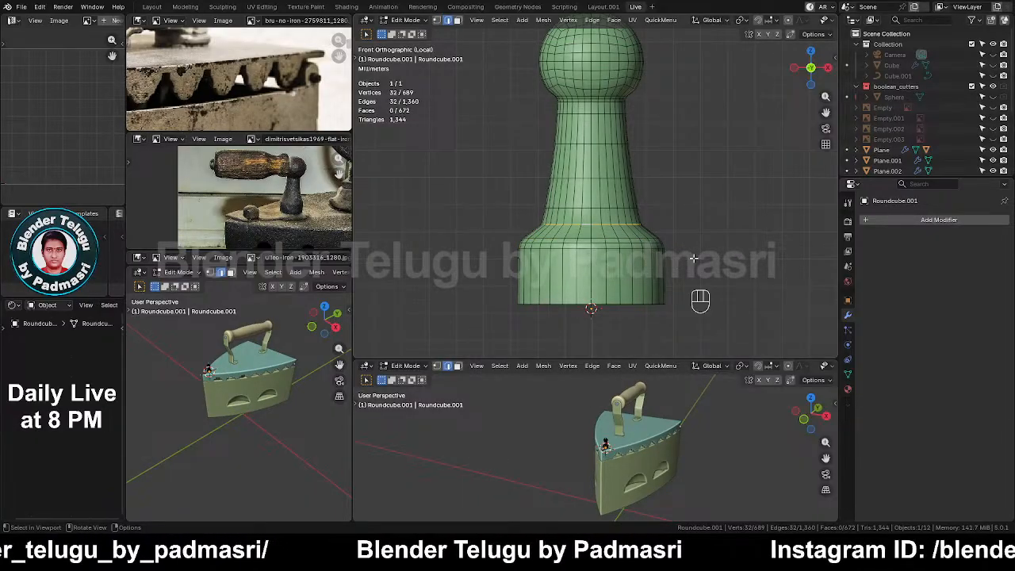
key(s)
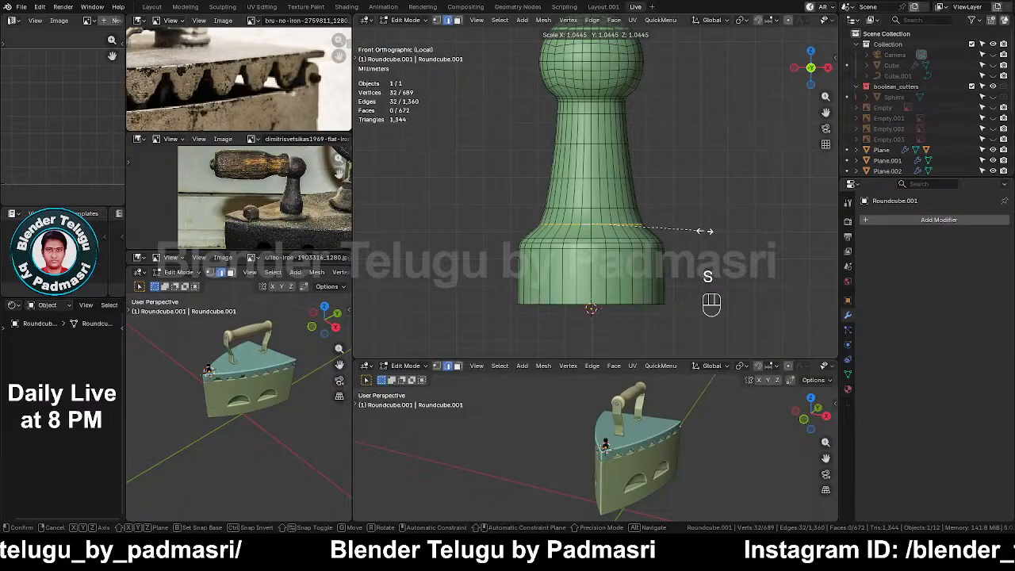
click(716, 233)
key(ctrl+x)
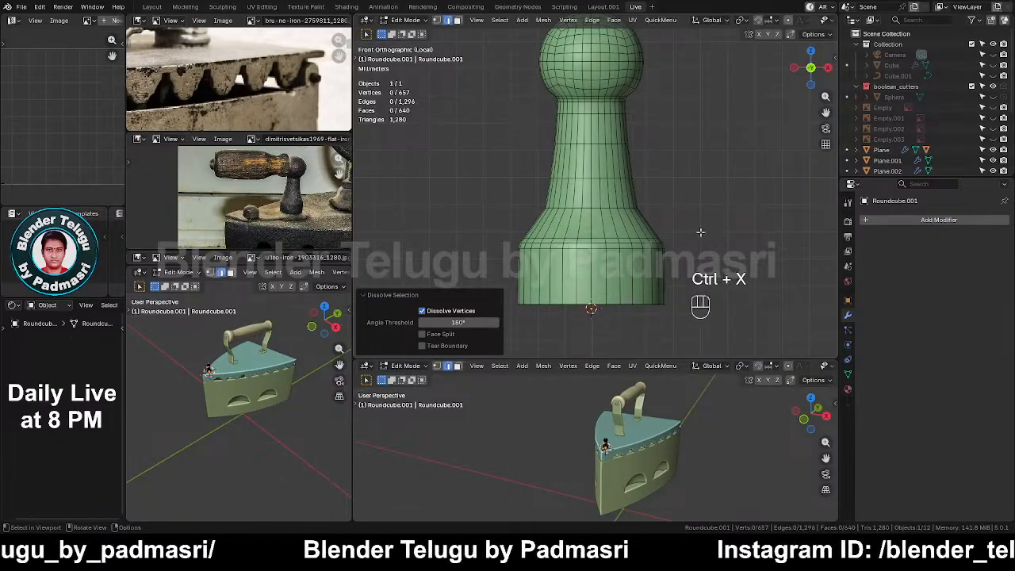
Scale the lowest neck loop above the shoulder by about 1.096 and edge-slide it by about 0.076
alt+click(571, 208)
key(s)
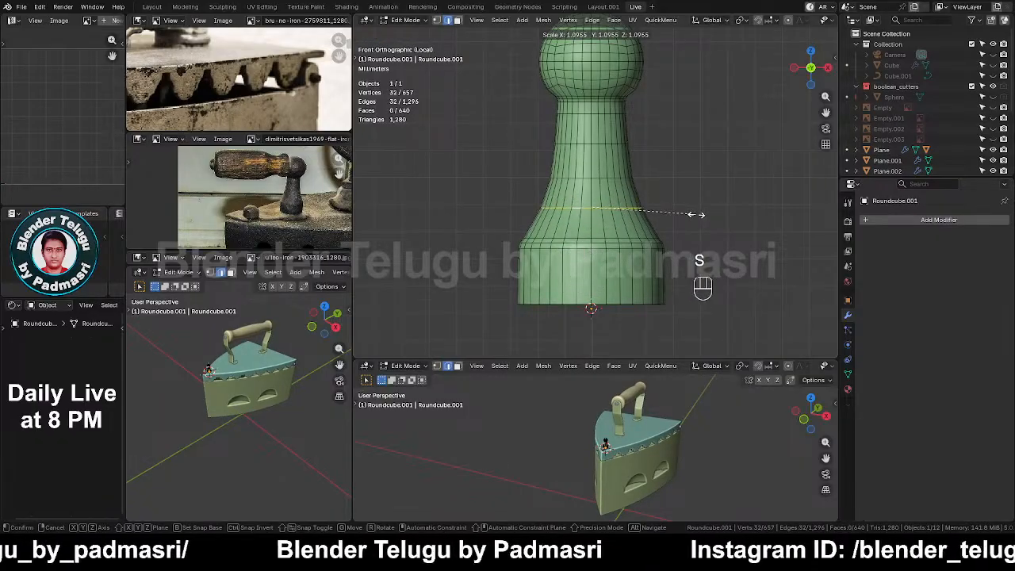
click(696, 214)
key(g)
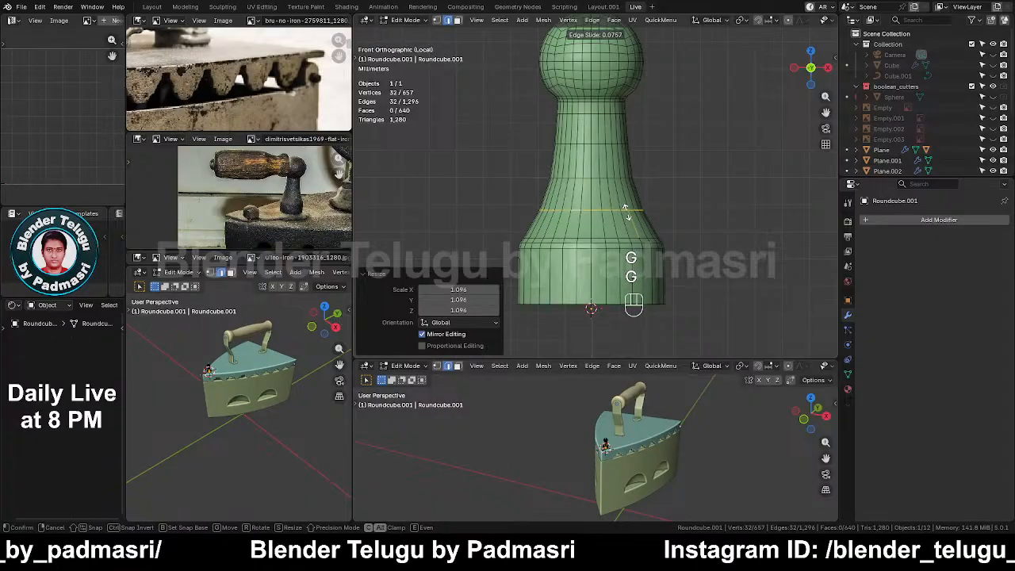
click(626, 213)
Apply Set Flow to the two lower neck loops, first the upper of the pair, then the one nearest the shoulder
key(q)
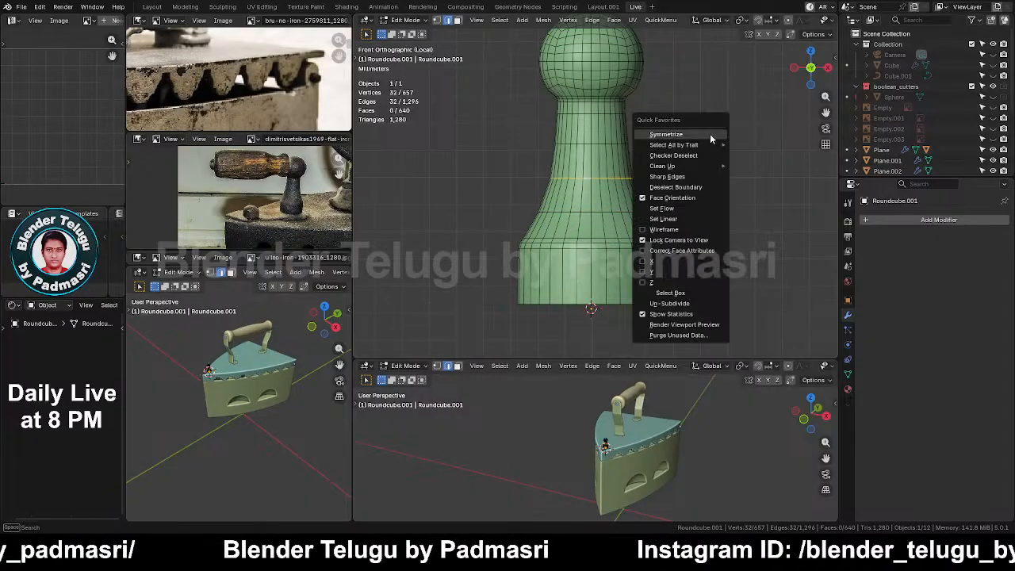
click(690, 209)
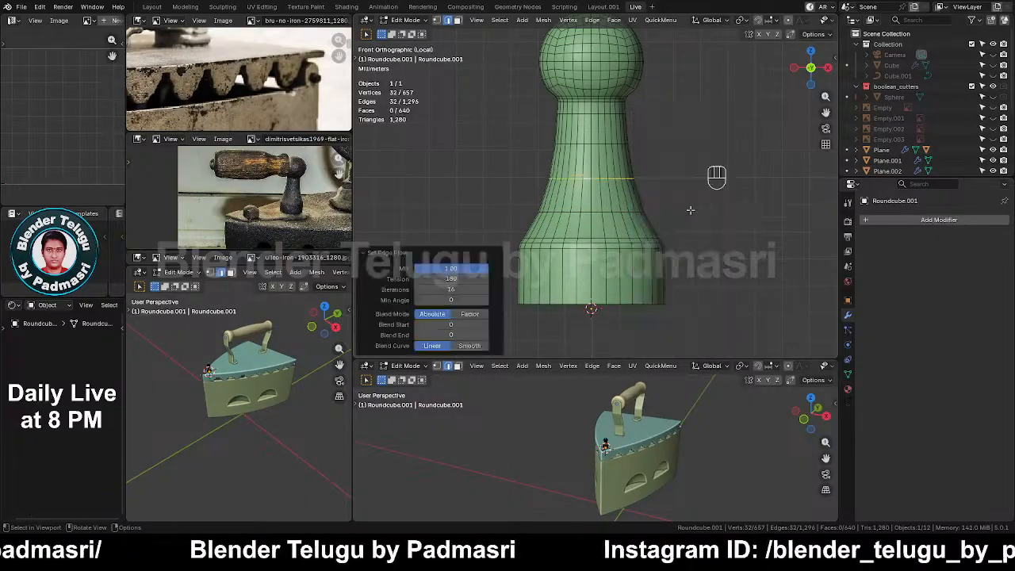
alt+click(583, 213)
key(q)
click(762, 171)
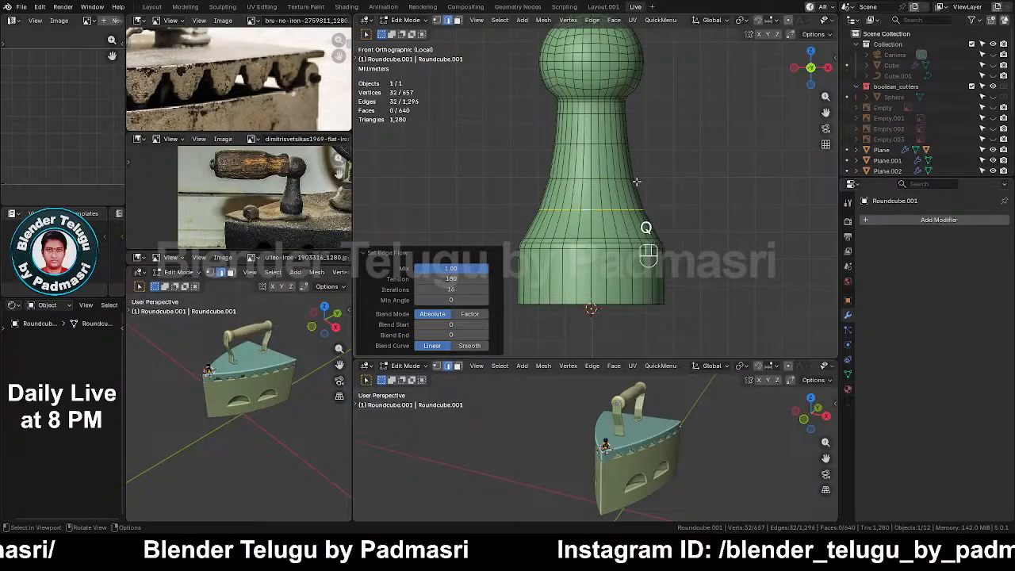
Apply Set Flow to the two upper neck loops one after the other, saving the file in between
alt+click(569, 145)
key(q)
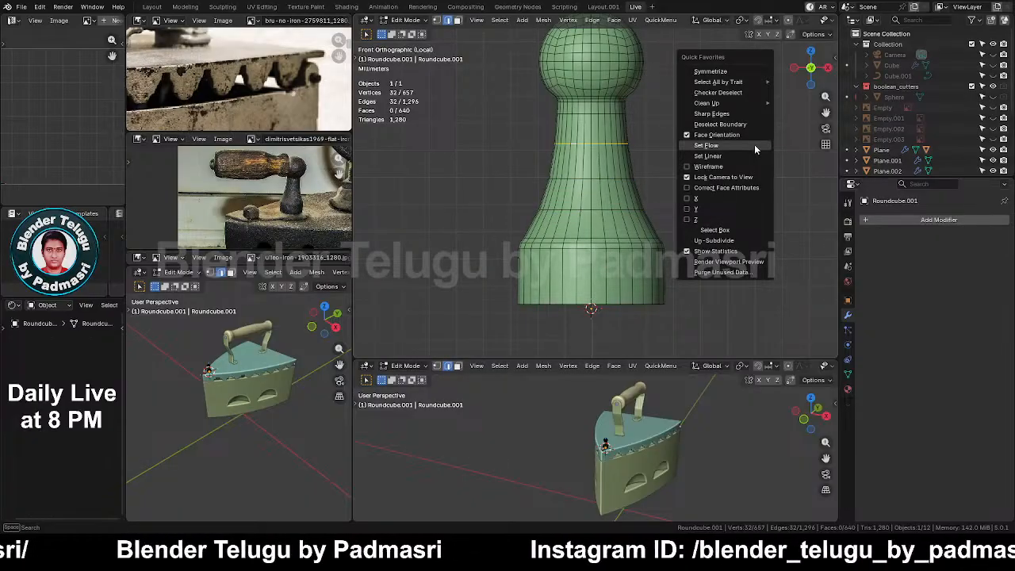
click(754, 145)
key(ctrl+s)
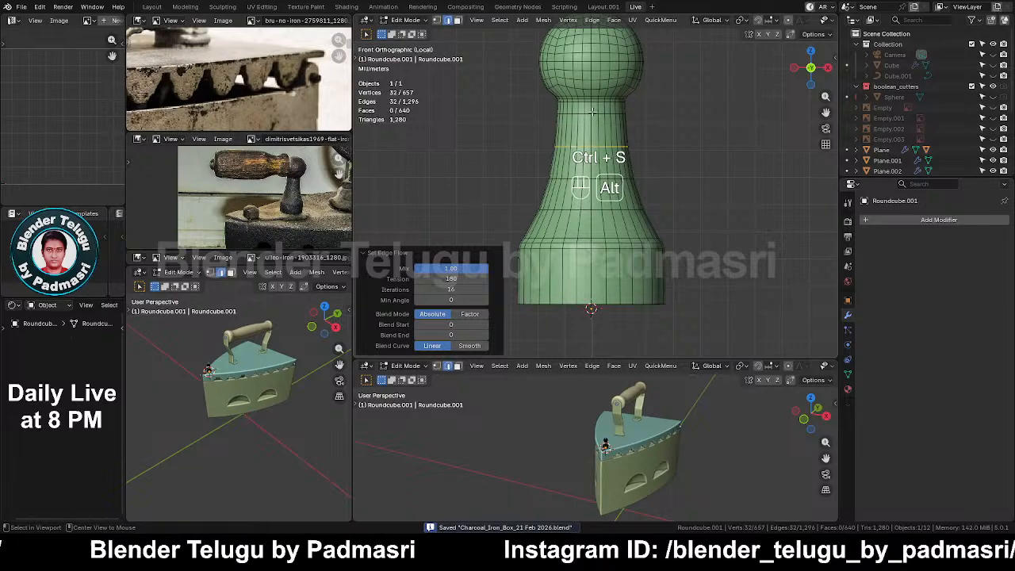
alt+click(625, 116)
key(q)
click(736, 140)
Return to Object Mode, save the file, and leave local view with X-ray off
key(alt+z)
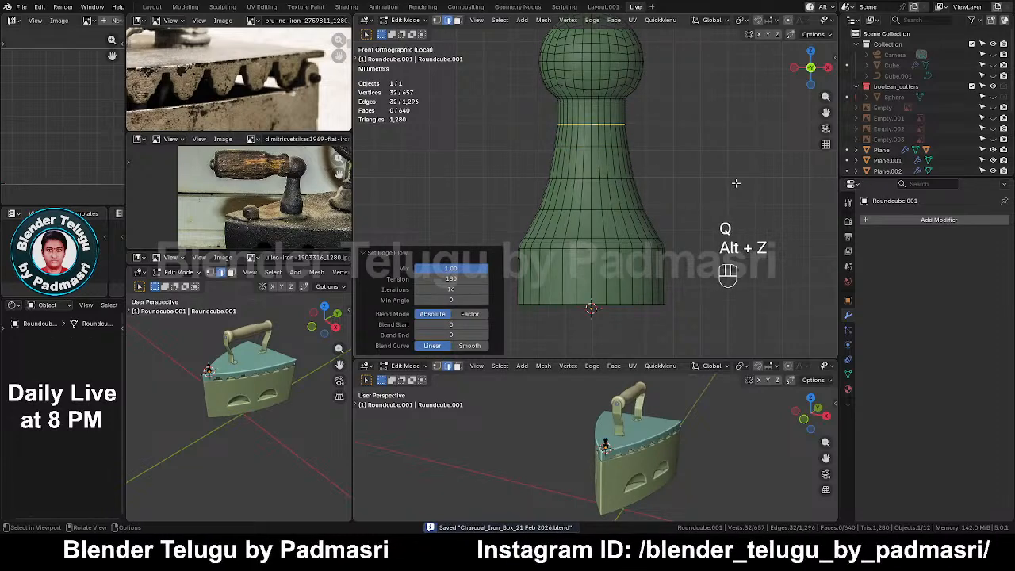
key(Tab)
key(ctrl+s)
key(KP_Divide)
key(alt+z)
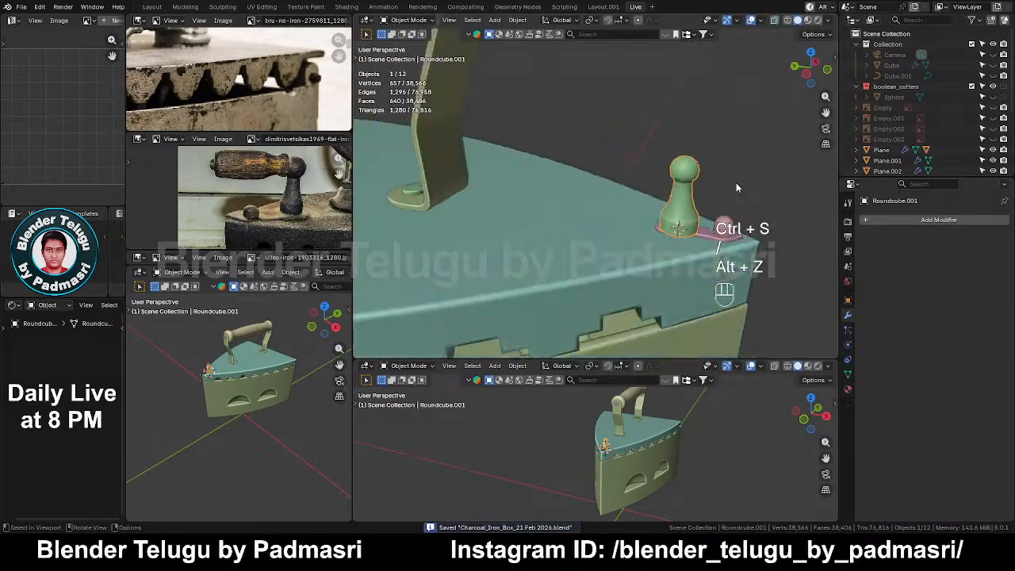
Scale the ball-topped knob down to about 0.609 so it fits on the latch's pivot end
middle_drag(736, 182, 490, 166)
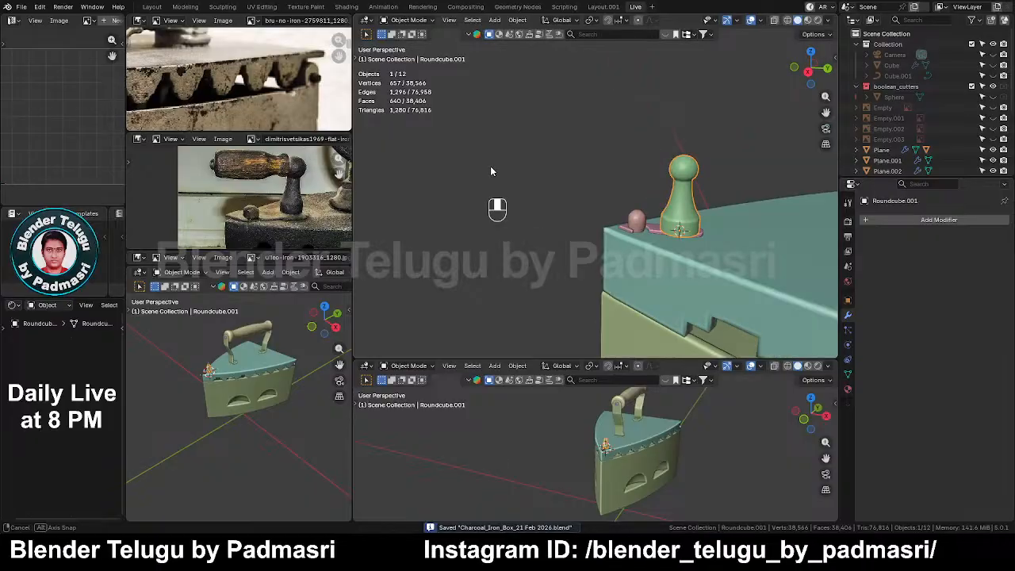
key(KP_1)
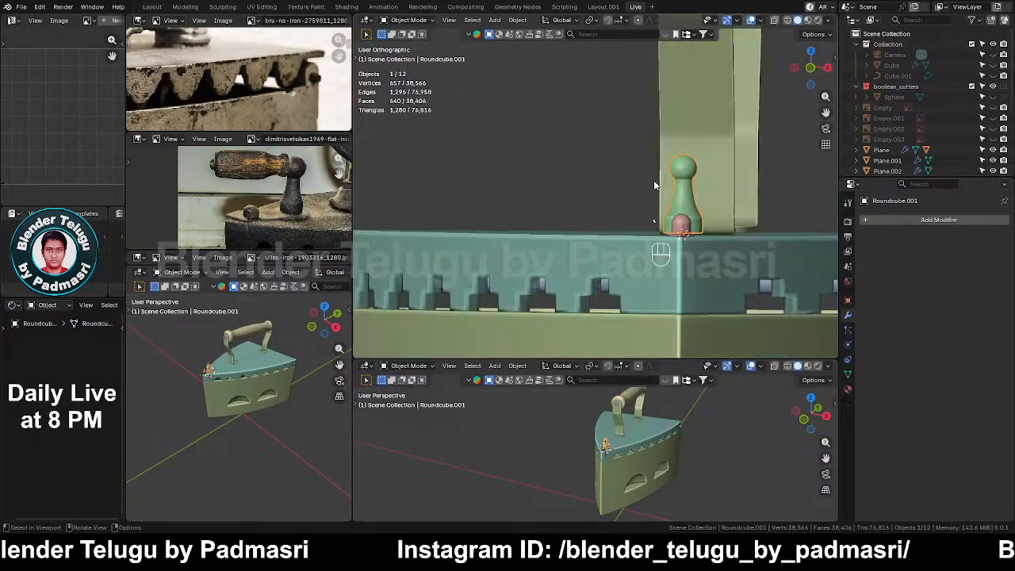
scroll(710, 250, up, 2)
key(s)
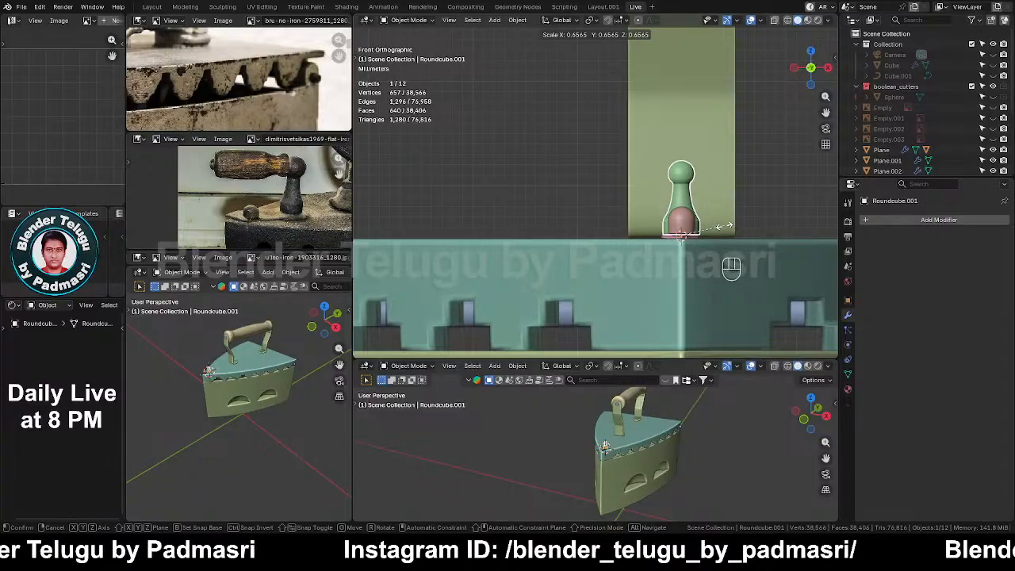
click(725, 231)
Raise all of the knob's vertices above its bottom ring by about 0.067 cm along Z to lengthen the cylindrical base
key(KP_3)
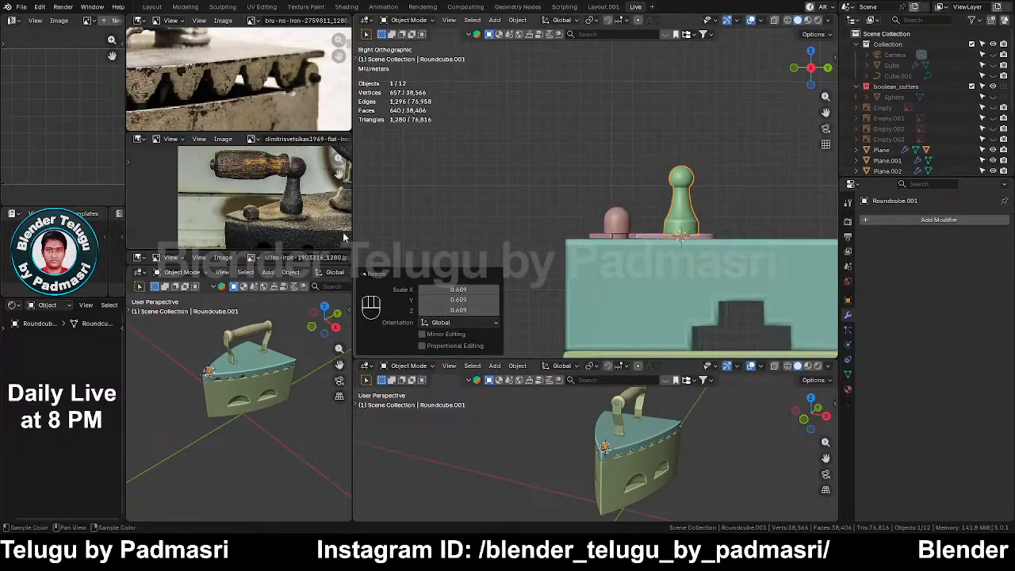
scroll(710, 177, up, 3)
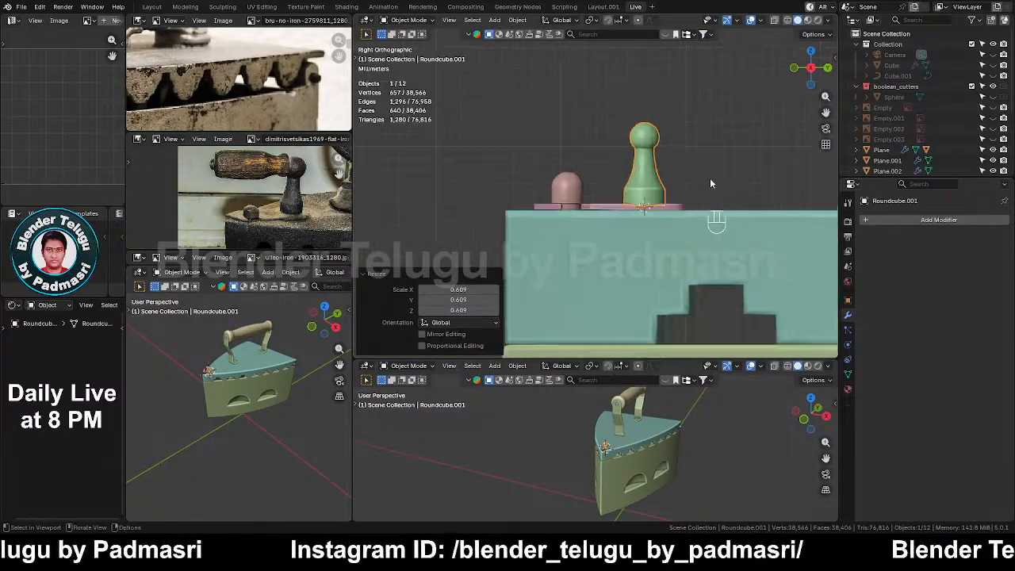
key(Tab)
key(alt+z)
key(1)
drag(573, 100, 667, 222)
key(g)
key(z)
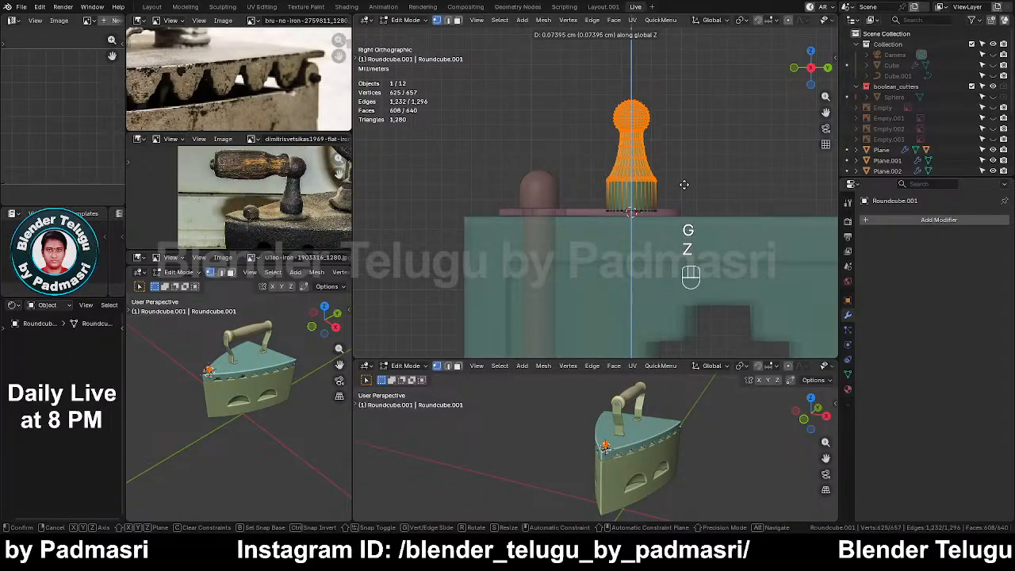
click(686, 185)
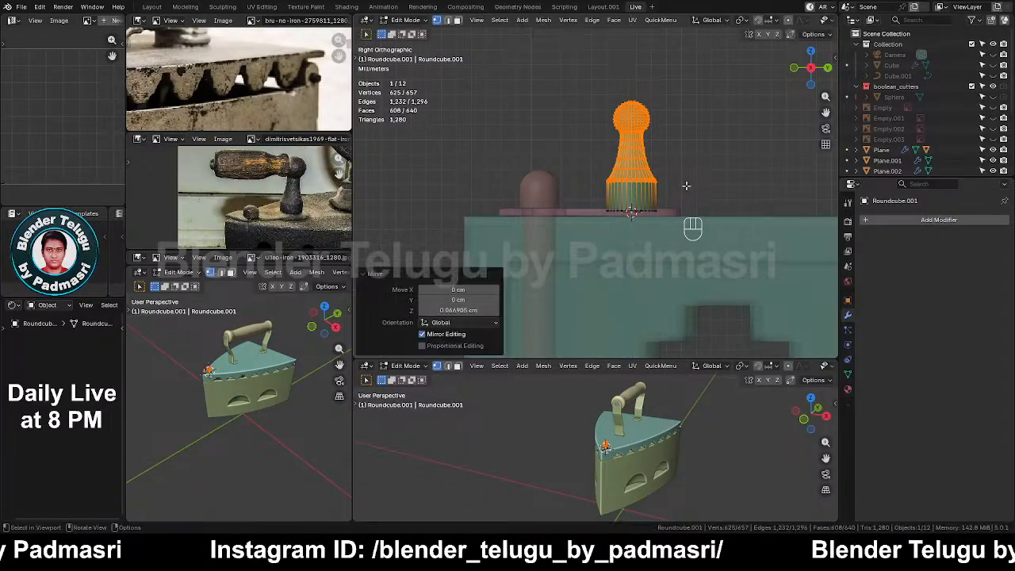
Lower the domed head vertices of the pin beside the knob by about 0.07 cm along Z and save the file
key(Tab)
click(527, 189)
key(Tab)
drag(493, 163, 592, 205)
key(g)
key(z)
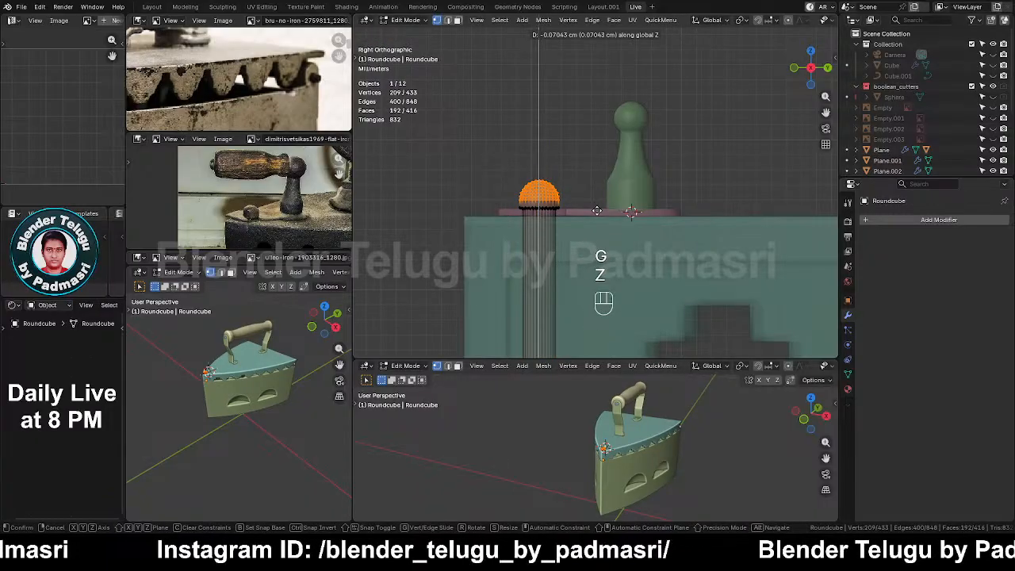
click(596, 210)
key(Tab)
key(alt+z)
key(ctrl+s)
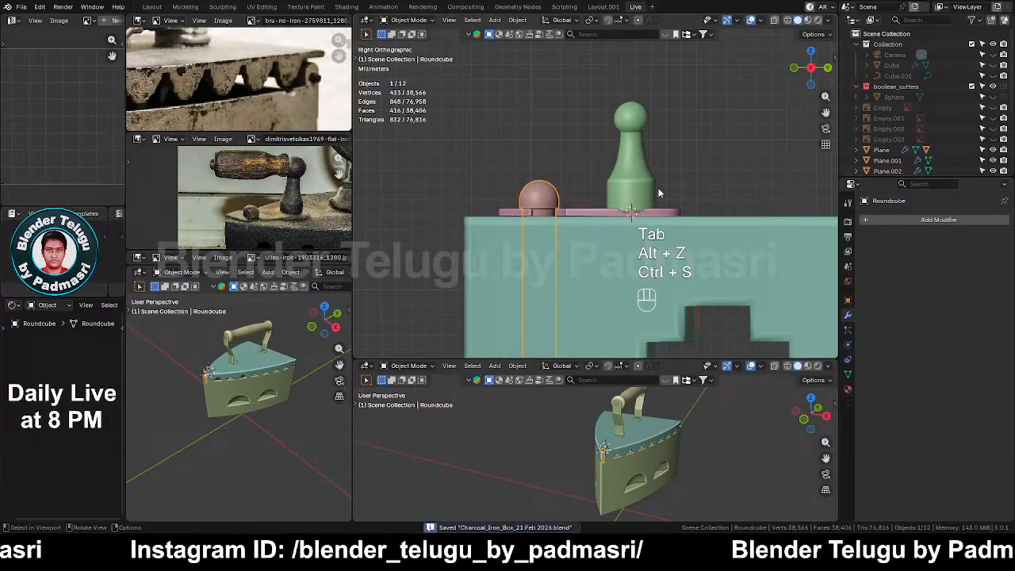
click(647, 184)
key(ctrl+s)
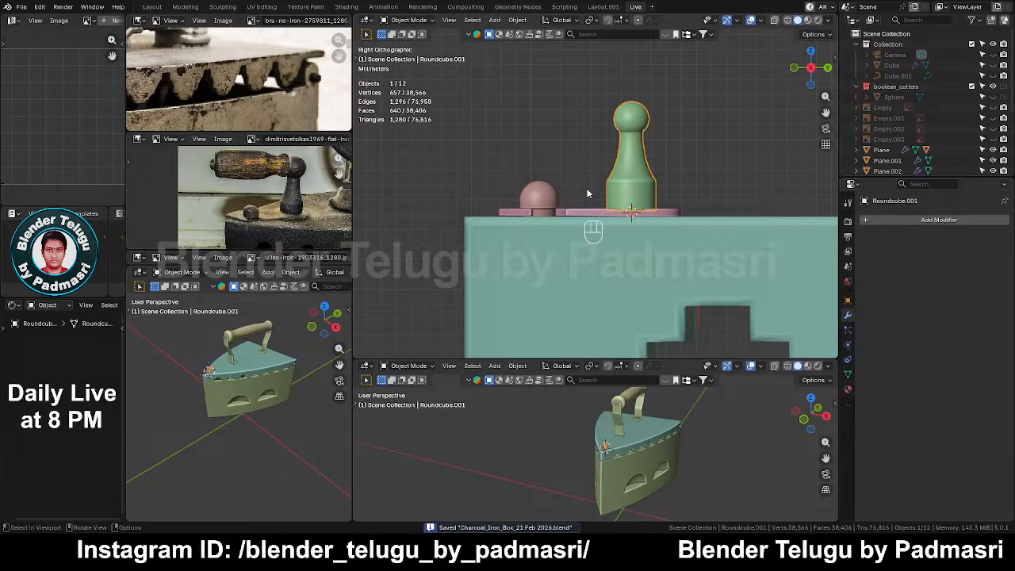
Scale the pin's entire mesh to about 0.885, return to Object Mode, save, and check its buried shaft in X-ray
click(546, 194)
key(Tab)
key(a)
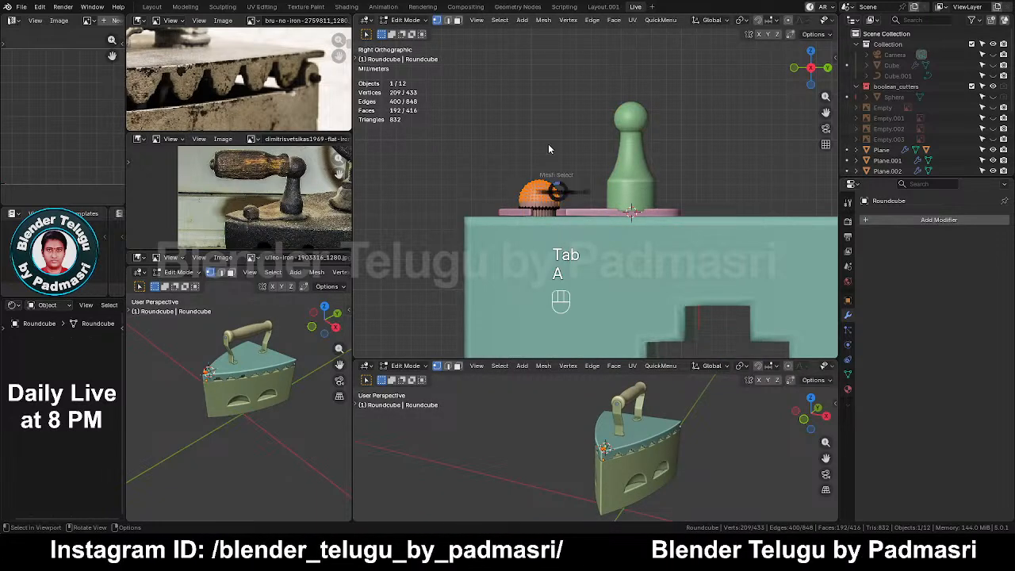
key(s)
click(601, 211)
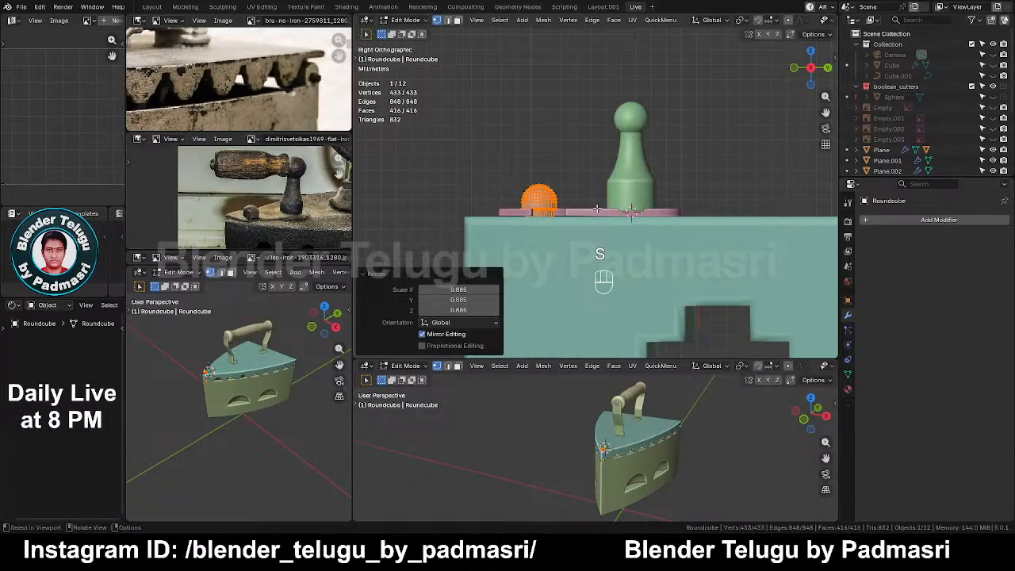
key(Tab)
key(ctrl+s)
key(alt+z)
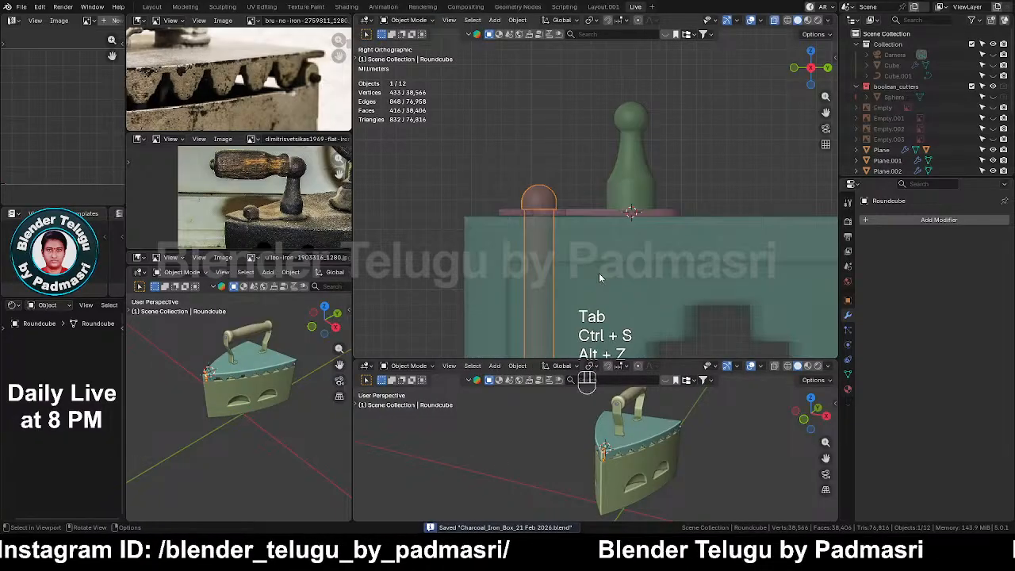
shift+middle_drag(599, 273, 601, 197)
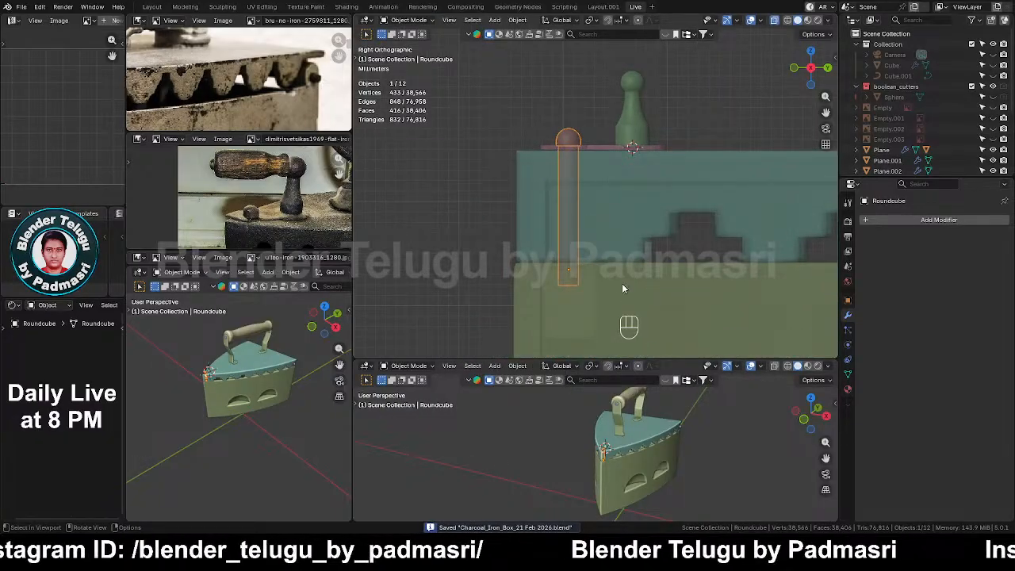
key(alt+z)
key(ctrl+s)
Select the hook-shaped latch plate beneath the knob
middle_drag(731, 81, 626, 146)
click(613, 137)
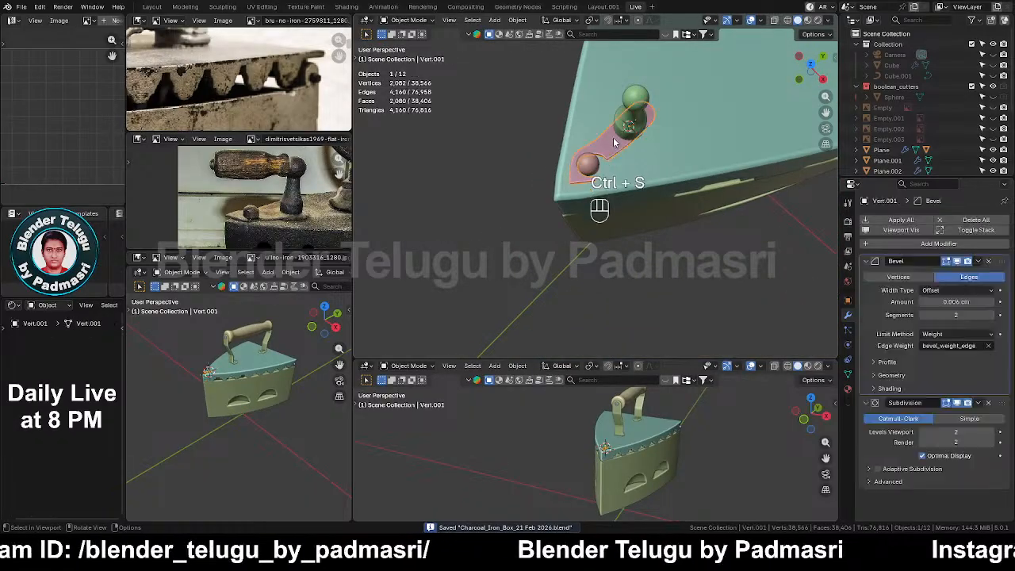
key(r)
key(z)
right_click(647, 145)
Widen the latch's vertices around the knob by about 1.2 along X in top view, return to Object Mode, and save
key(grave)
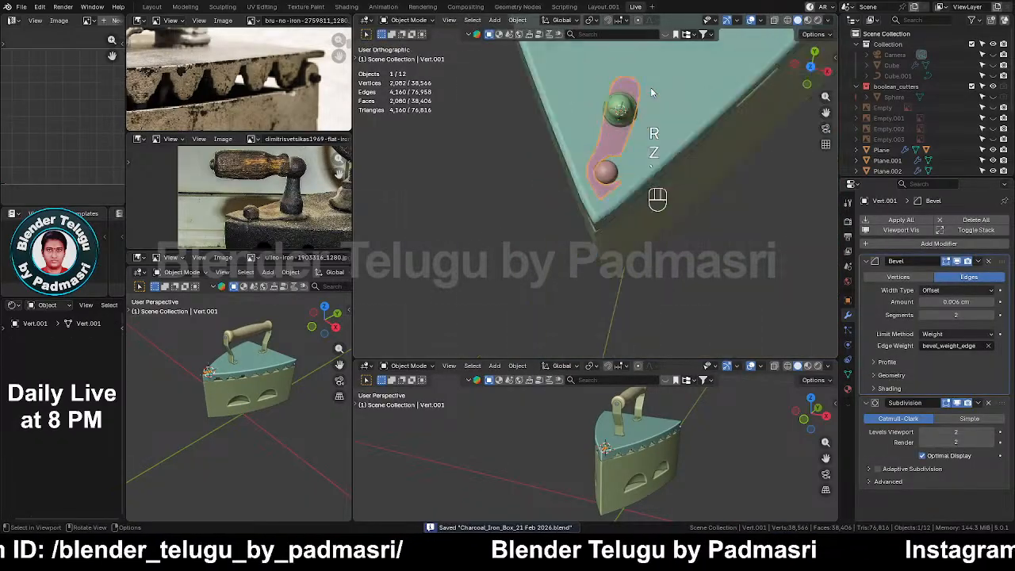
shift+middle_drag(630, 98, 639, 143)
key(Tab)
key(alt+z)
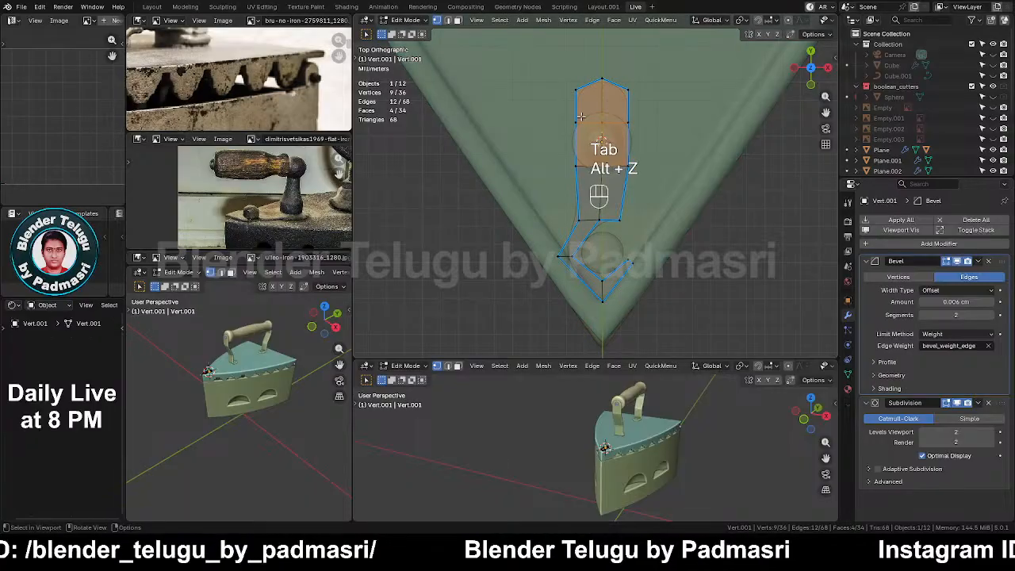
drag(561, 107, 640, 164)
key(s)
key(x)
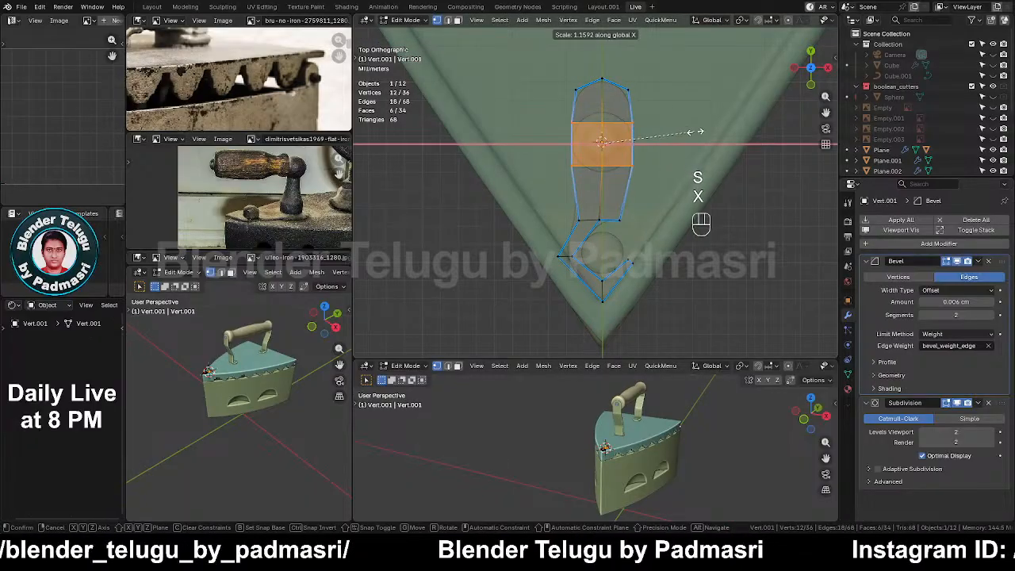
click(701, 131)
key(Tab)
key(ctrl+s)
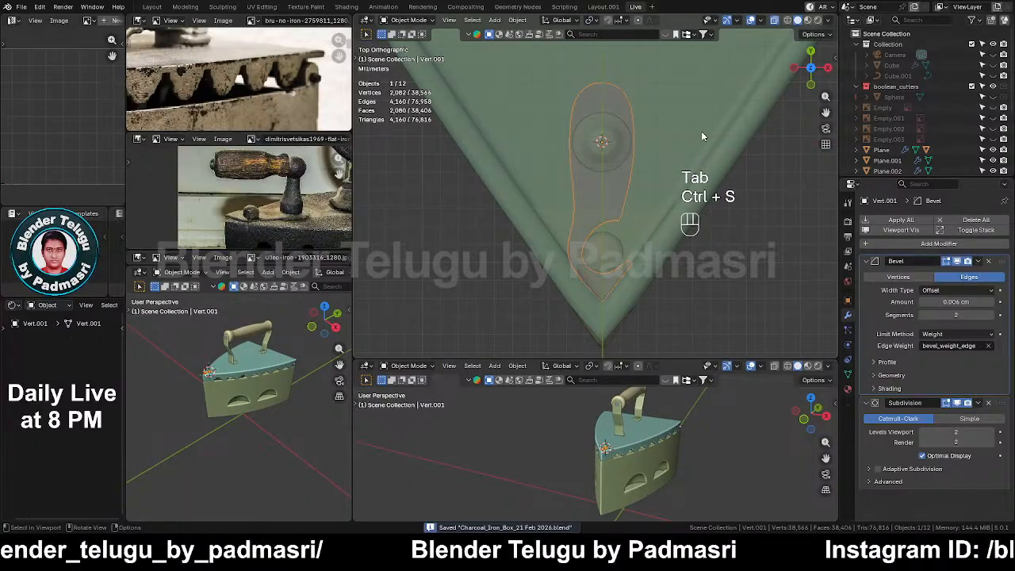
Examine the widened latch against the knob and pin from above and in perspective with X-ray off, saving the file
middle_drag(697, 191, 684, 180)
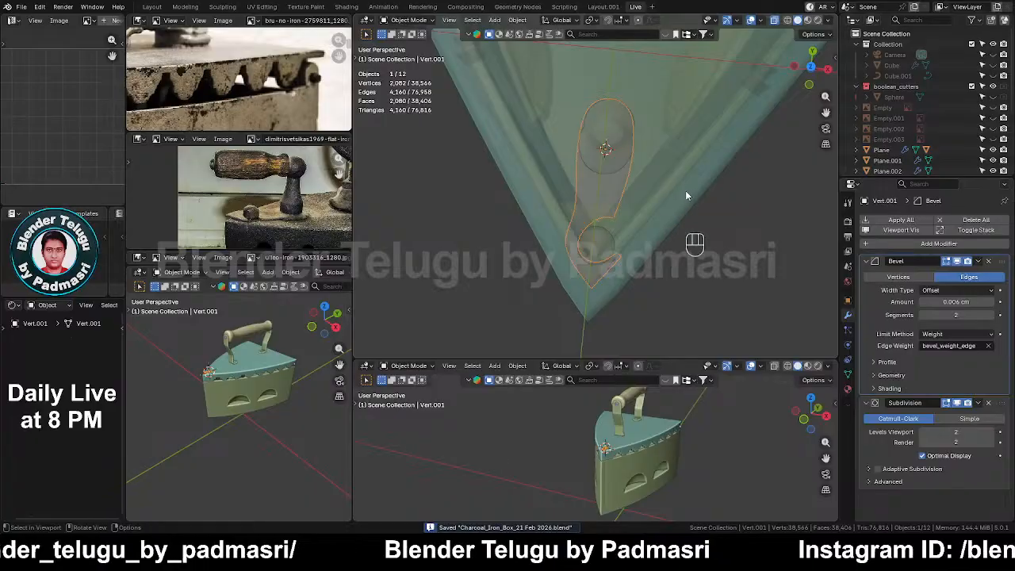
key(grave)
scroll(641, 194, up, 2)
key(alt+z)
key(Tab)
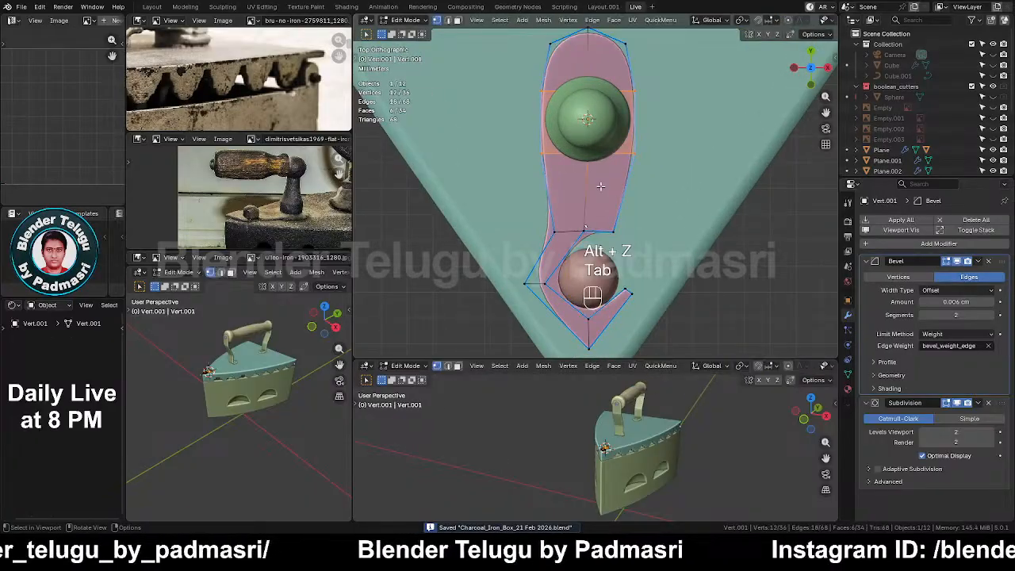
key(Tab)
key(alt+z)
key(alt+z)
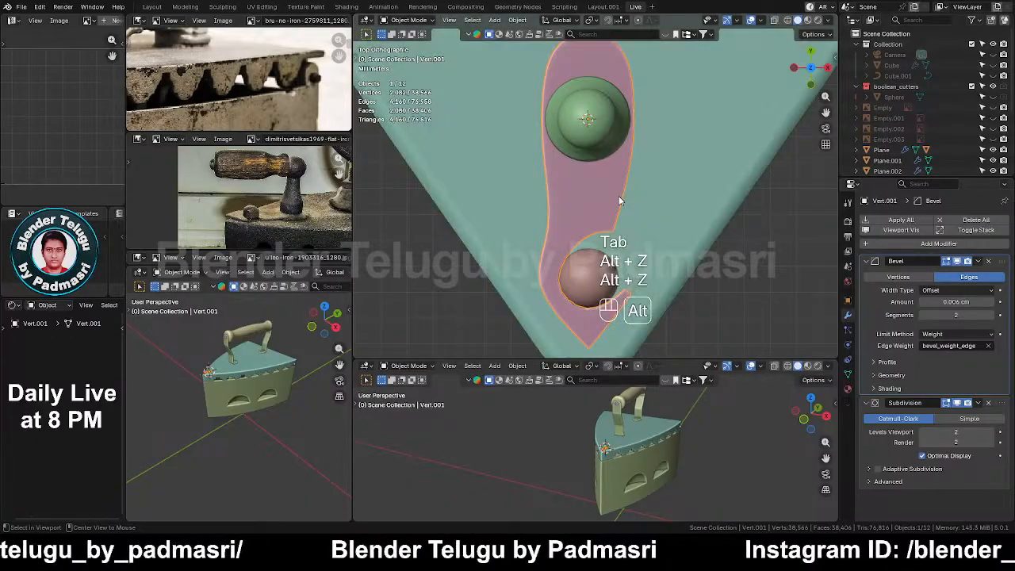
key(ctrl+s)
scroll(620, 201, down, 2)
mouse_move(620, 200)
middle_down()
mouse_move(570, 90)
mouse_move(542, 106)
mouse_move(634, 193)
middle_up()
key(ctrl+s)
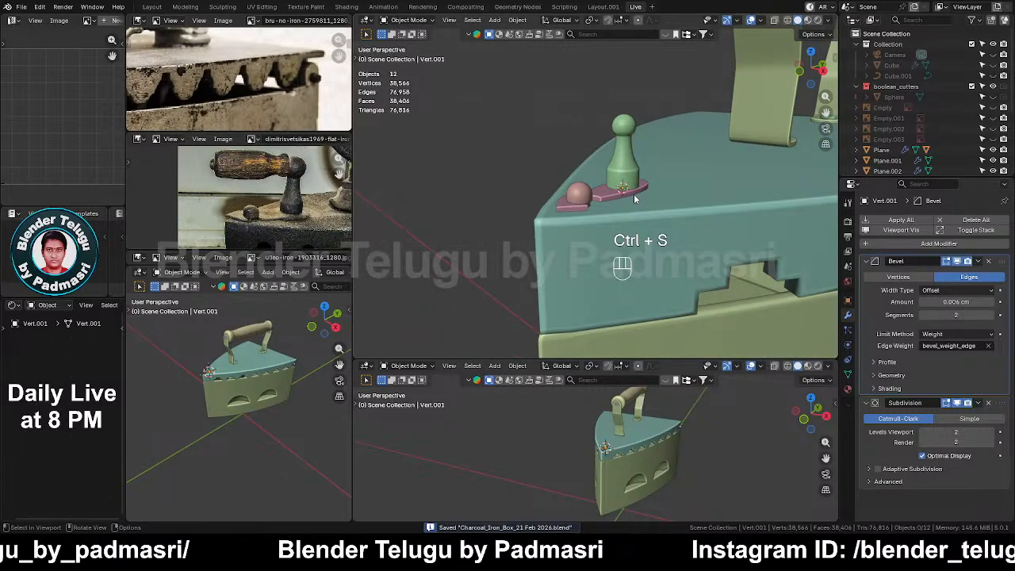